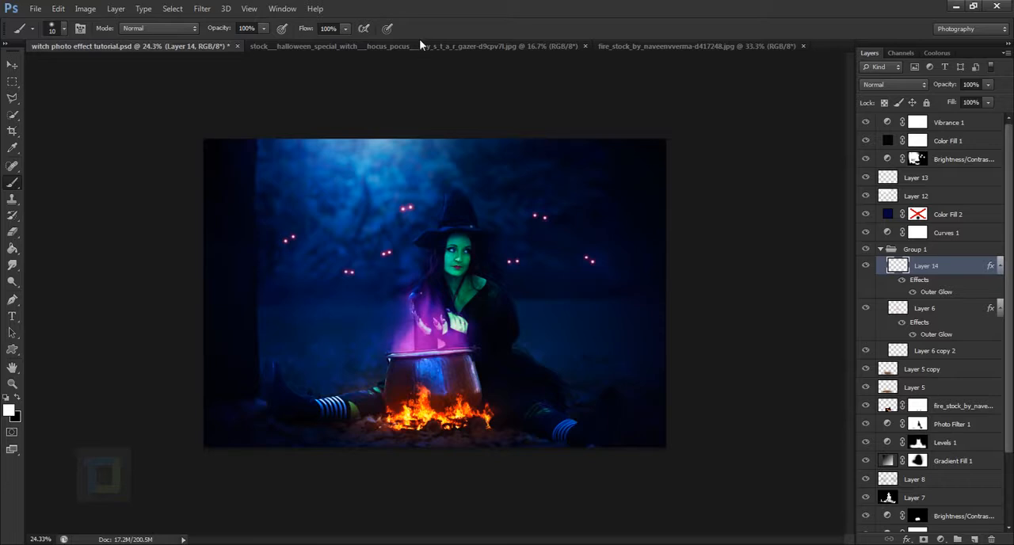
Examine the witch photo and the fire stock image that serve as source material
click(421, 45)
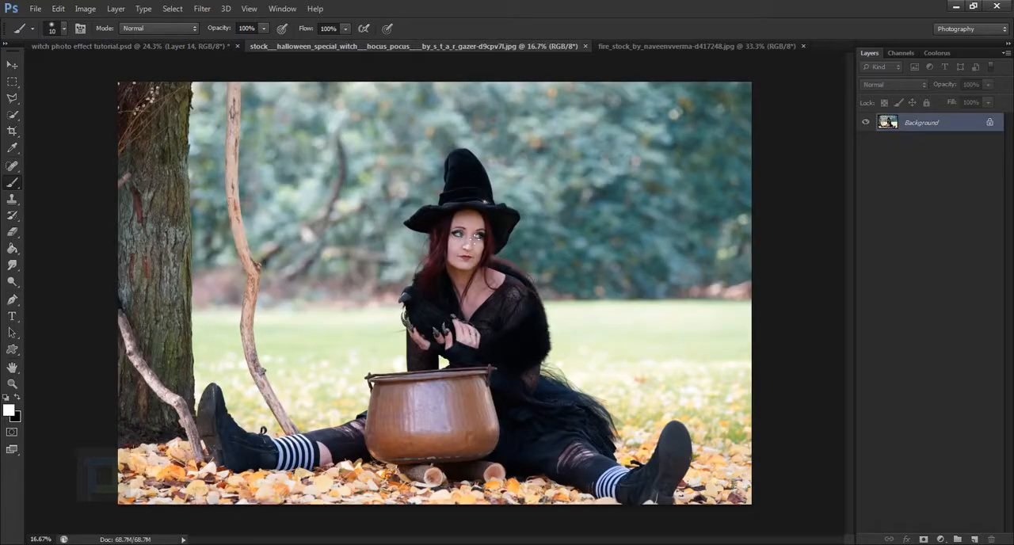
scroll(473, 236, down, 1)
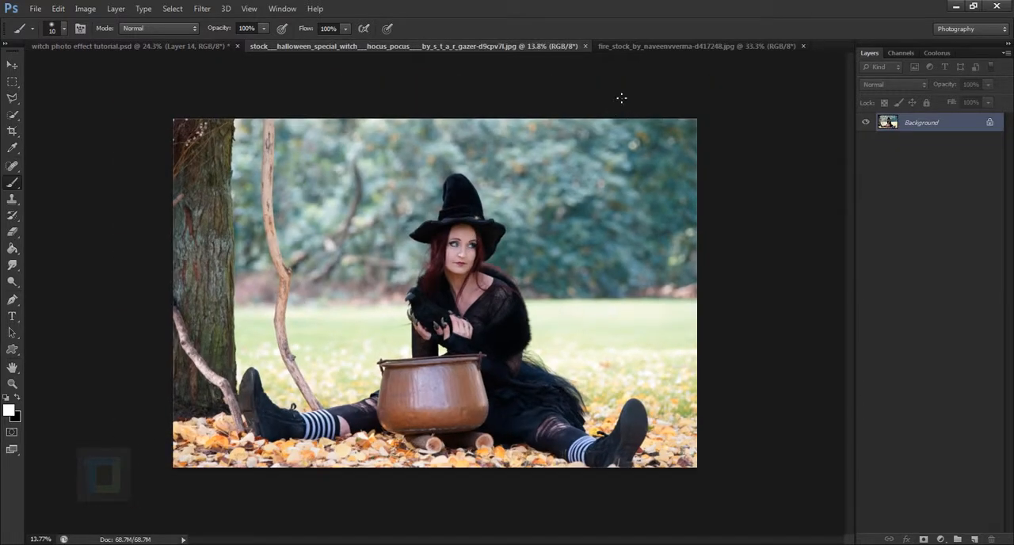
click(653, 48)
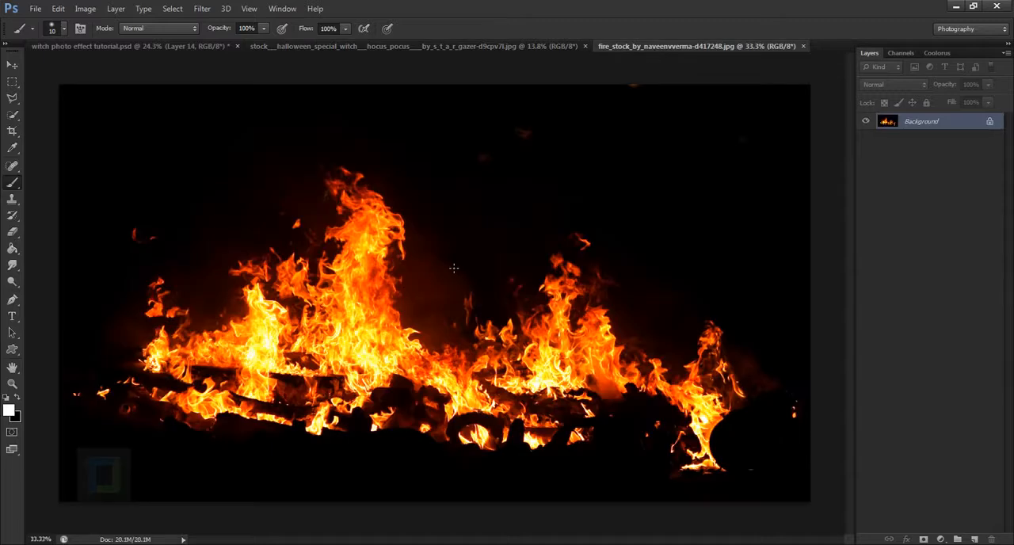
scroll(454, 268, down, 1)
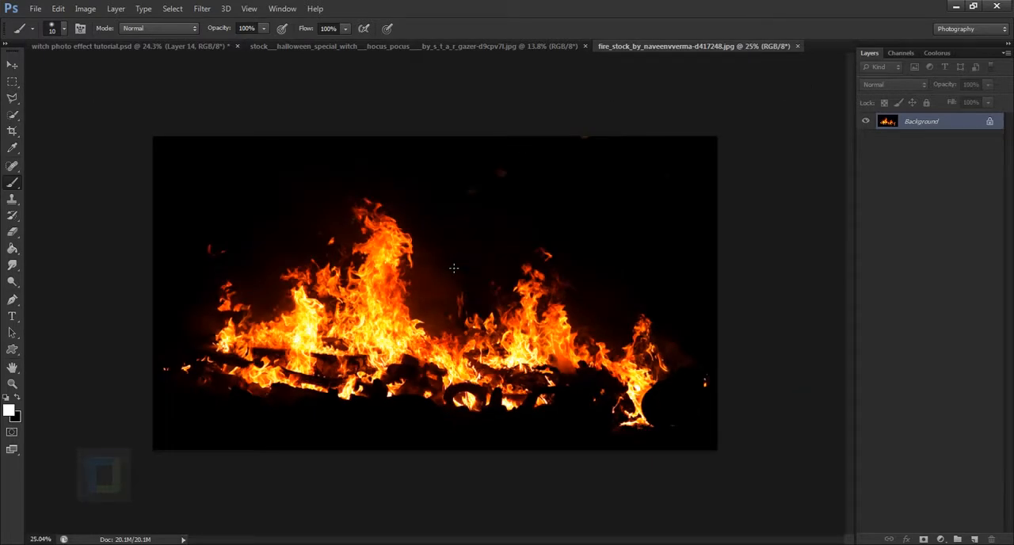
click(354, 50)
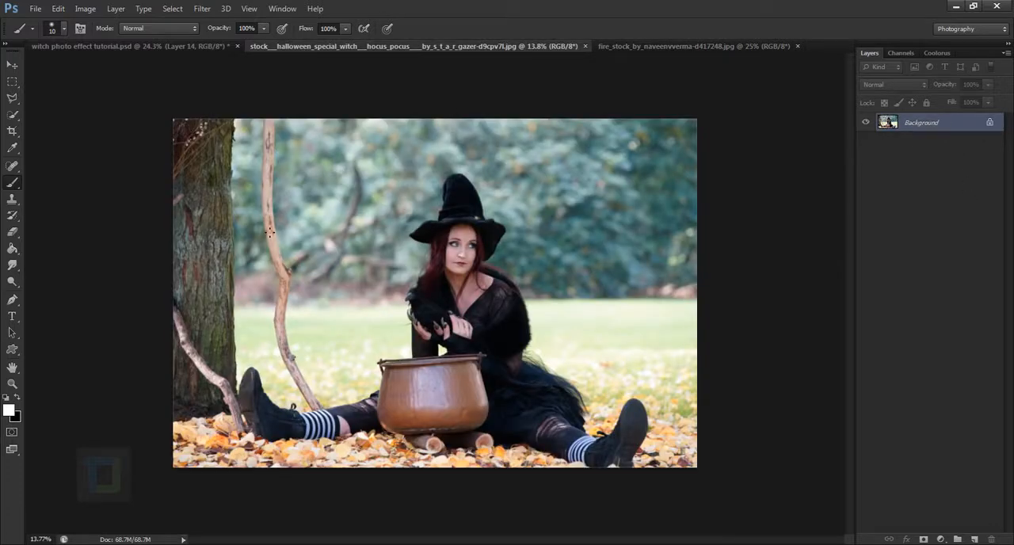
scroll(270, 232, up, 1)
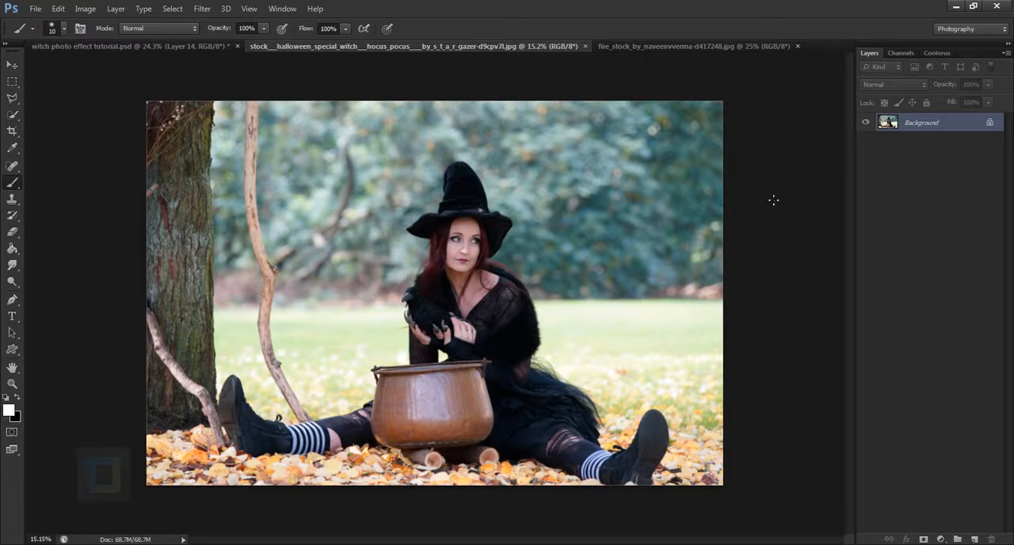
Convert the witch photo's locked background into Layer 0 and resize the image to 3000 × 2000 pixels
double_click(961, 130)
click(594, 177)
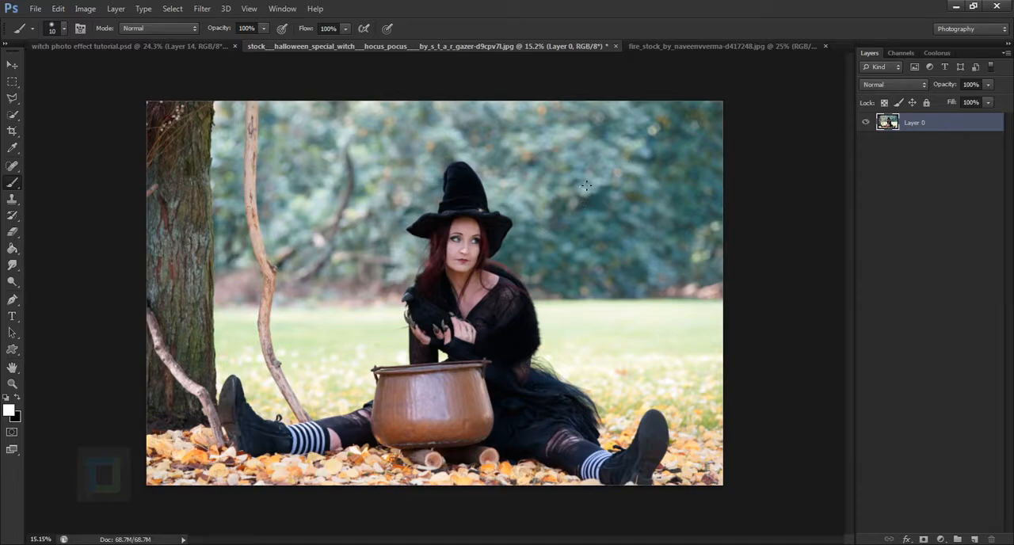
click(85, 9)
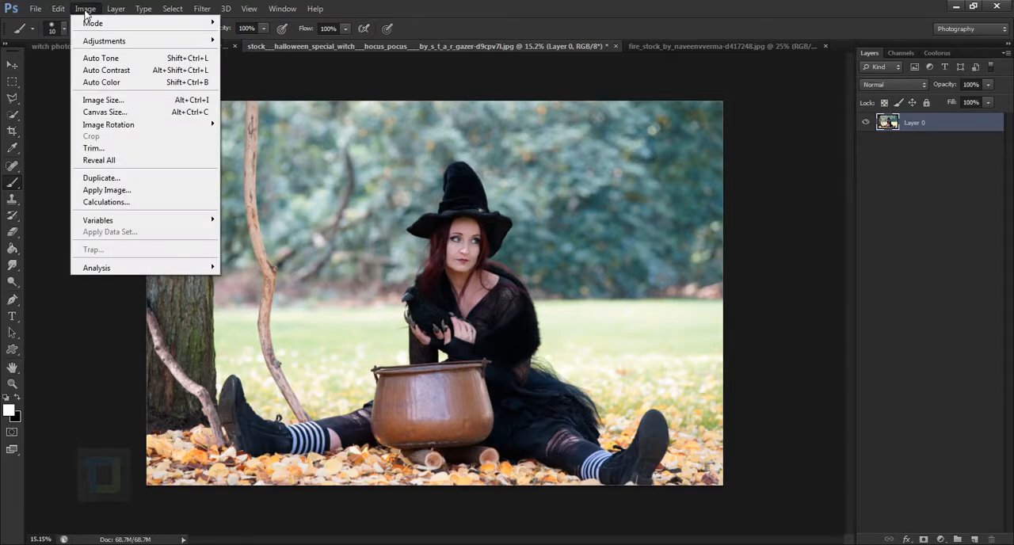
click(101, 99)
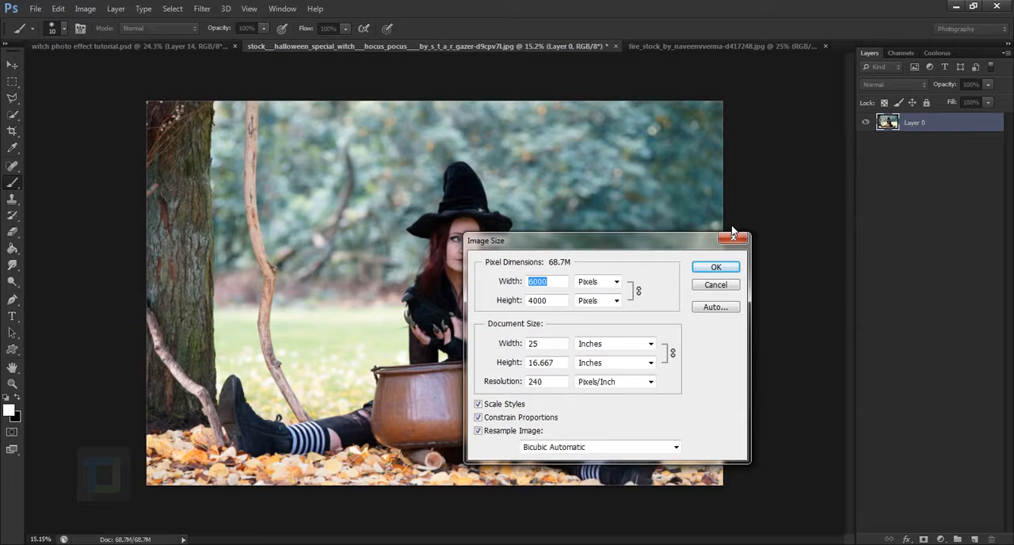
text(300)
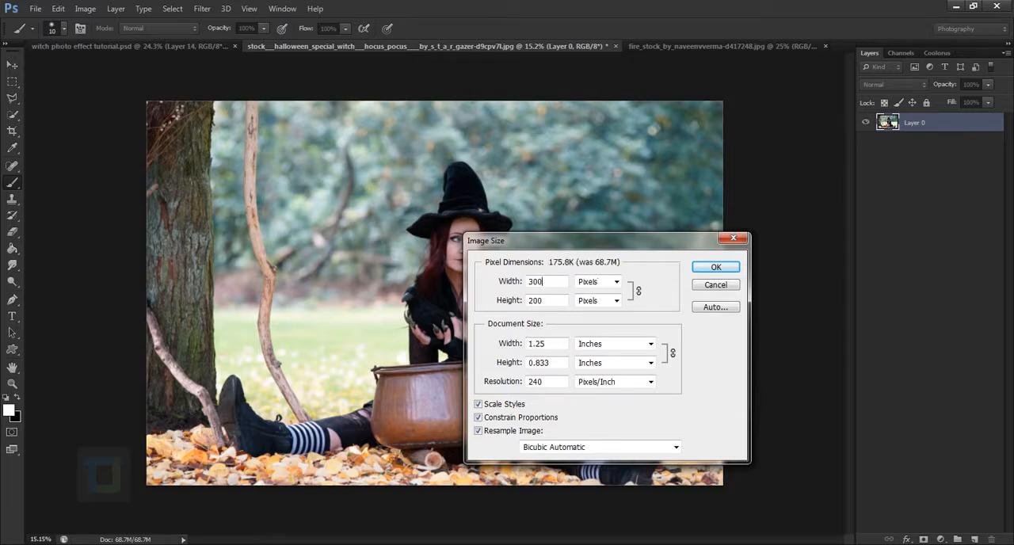
text(0)
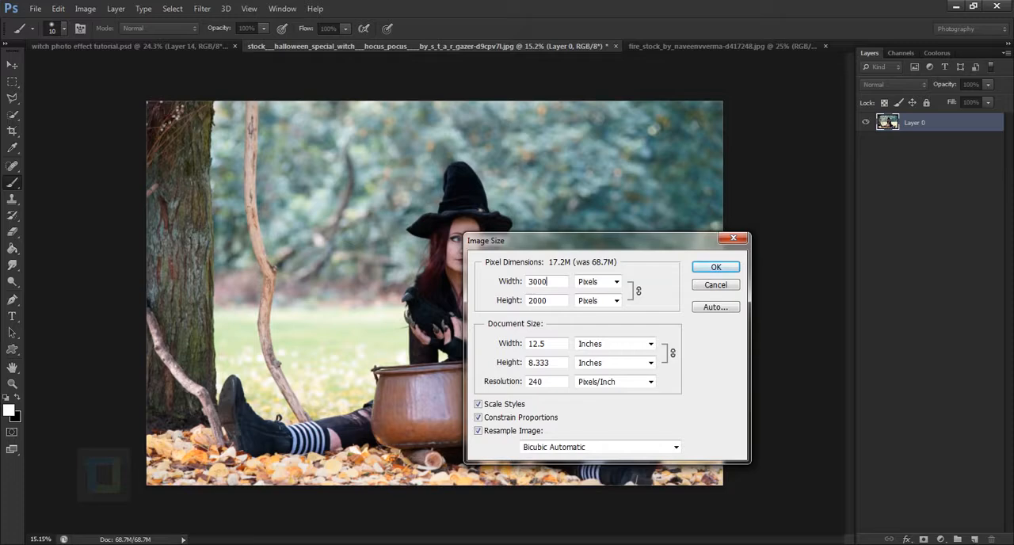
key(Return)
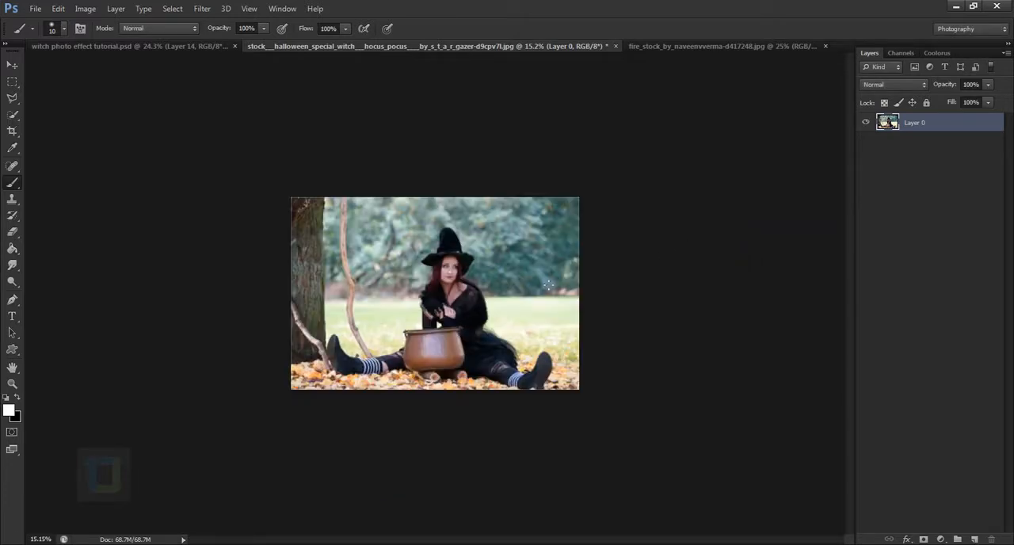
key(ctrl+0)
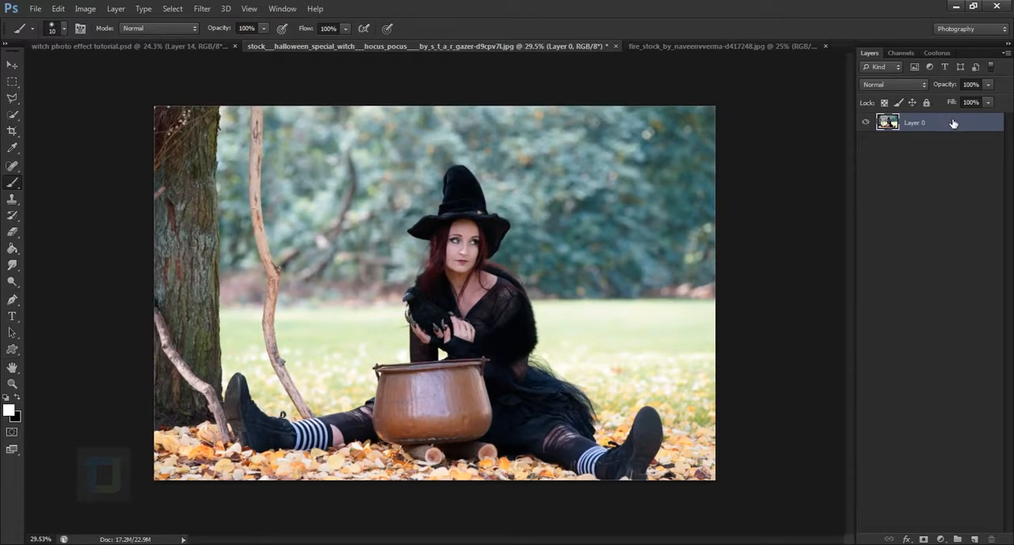
Duplicate Layer 0 and apply Shadows/Highlights to the copy with shadows 8%, highlights 15% and midtone contrast +15
key(ctrl+j)
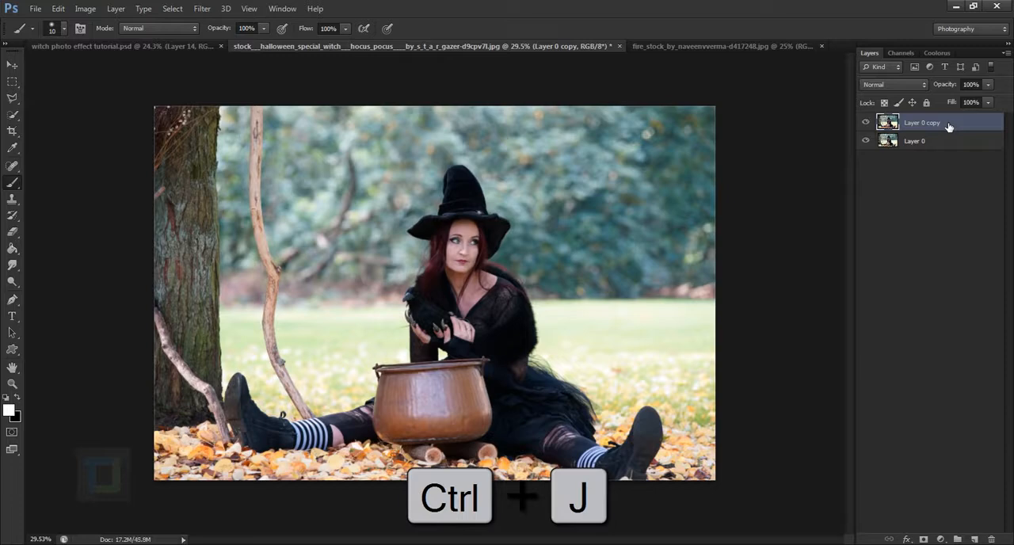
click(84, 9)
mouse_move(119, 40)
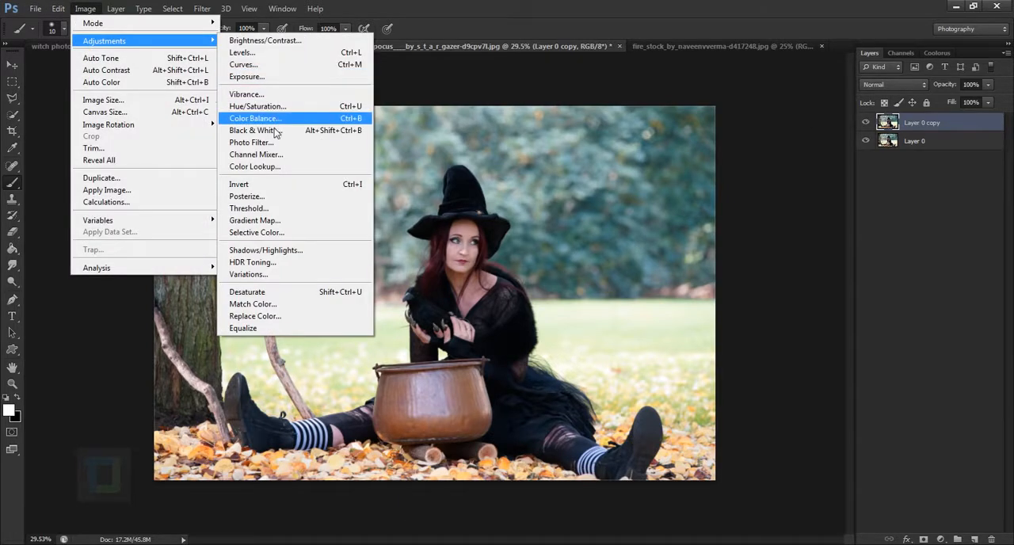
click(273, 252)
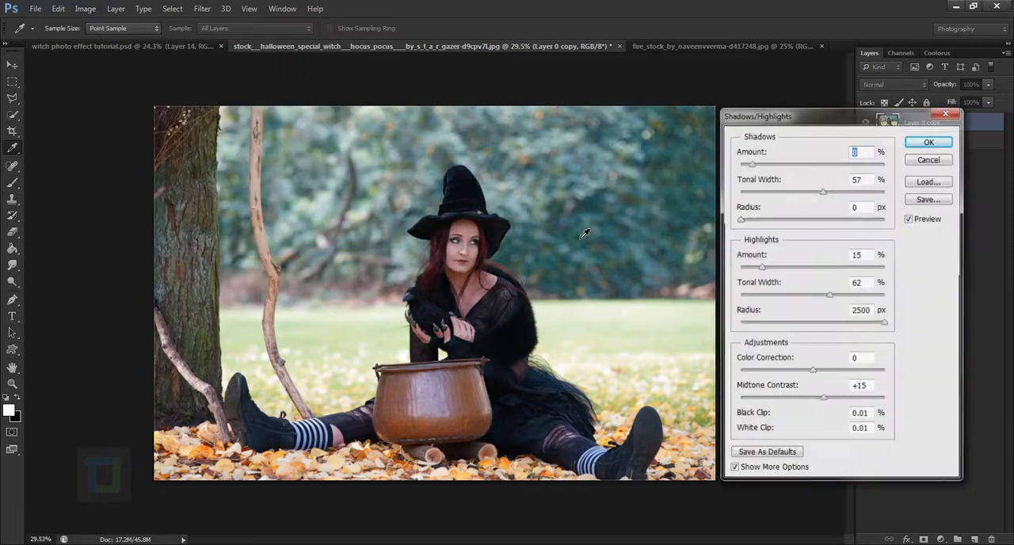
click(943, 143)
key(b)
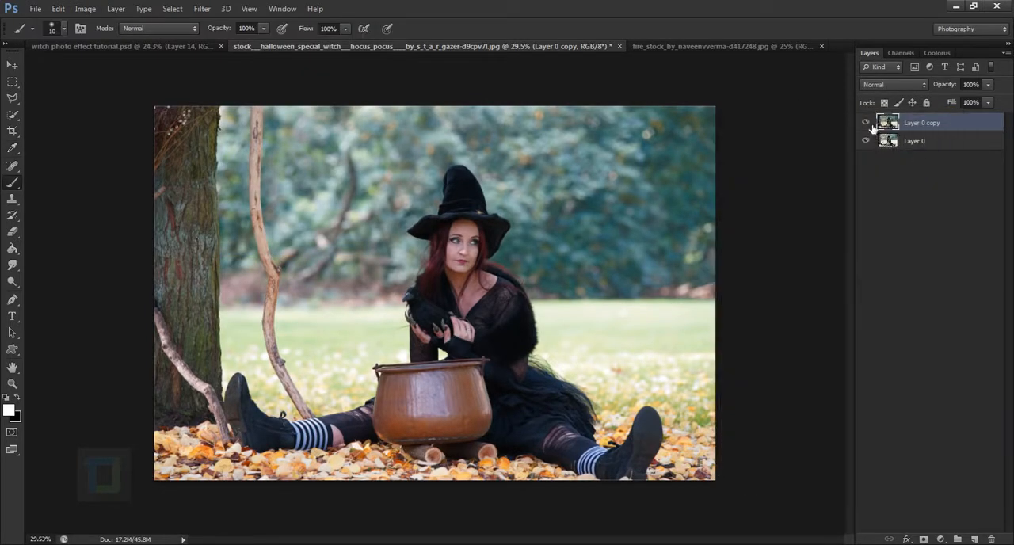
click(866, 124)
click(866, 123)
mouse_move(260, 113)
mouse_down()
mouse_move(271, 345)
mouse_move(285, 408)
mouse_move(252, 110)
mouse_move(251, 333)
mouse_move(295, 419)
mouse_up()
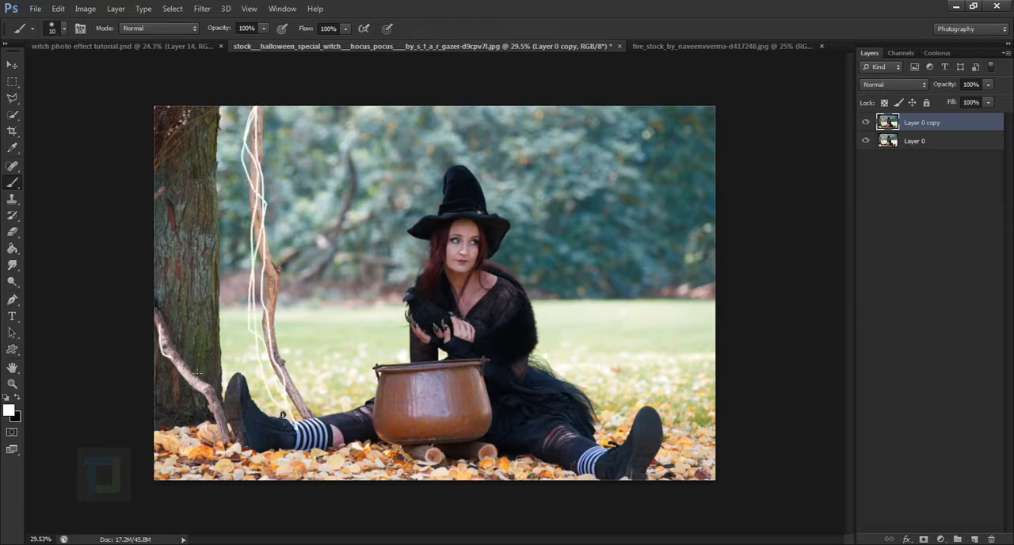
mouse_move(197, 370)
mouse_down()
mouse_move(218, 440)
mouse_move(145, 287)
mouse_move(174, 387)
mouse_up()
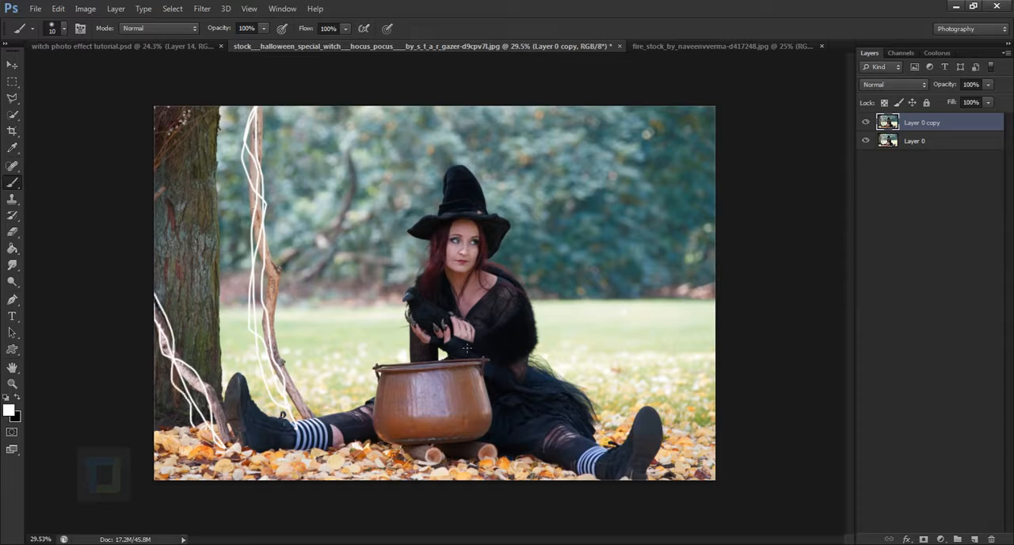
key(ctrl+alt+z)
key(ctrl+alt+z)
key(ctrl+alt+z)
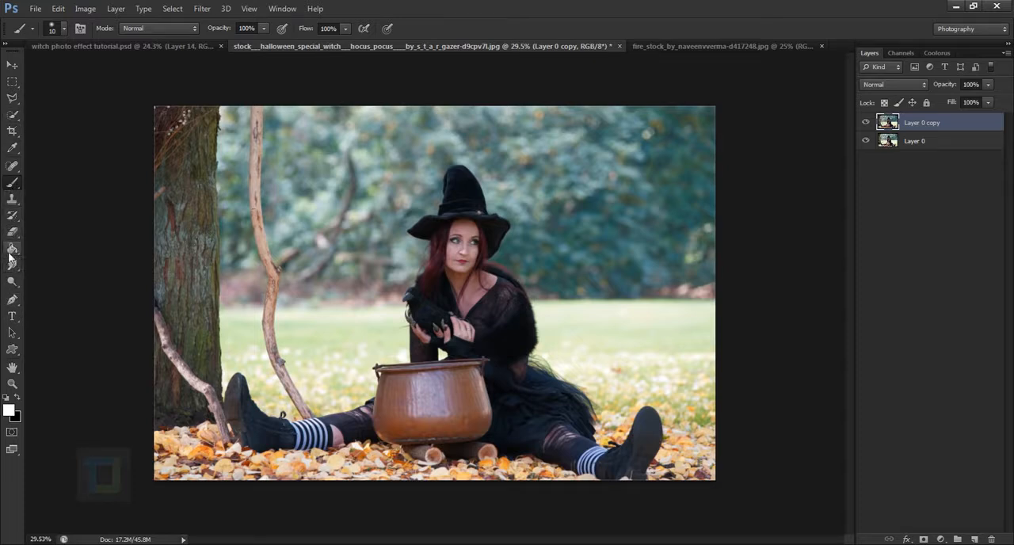
Clone nearby foliage over the upper part of the tall branch beside the tree using a 125 px Clone Stamp
drag(11, 198, 63, 196)
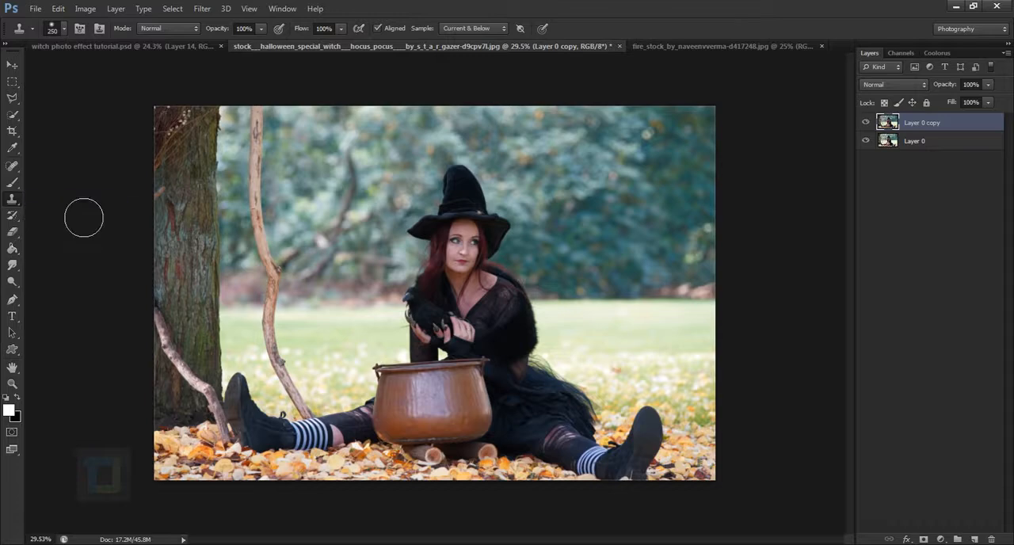
click(79, 214)
click(509, 220)
key(bracketleft)
key(bracketleft)
key(bracketleft)
key(bracketleft)
scroll(284, 145, up, 1)
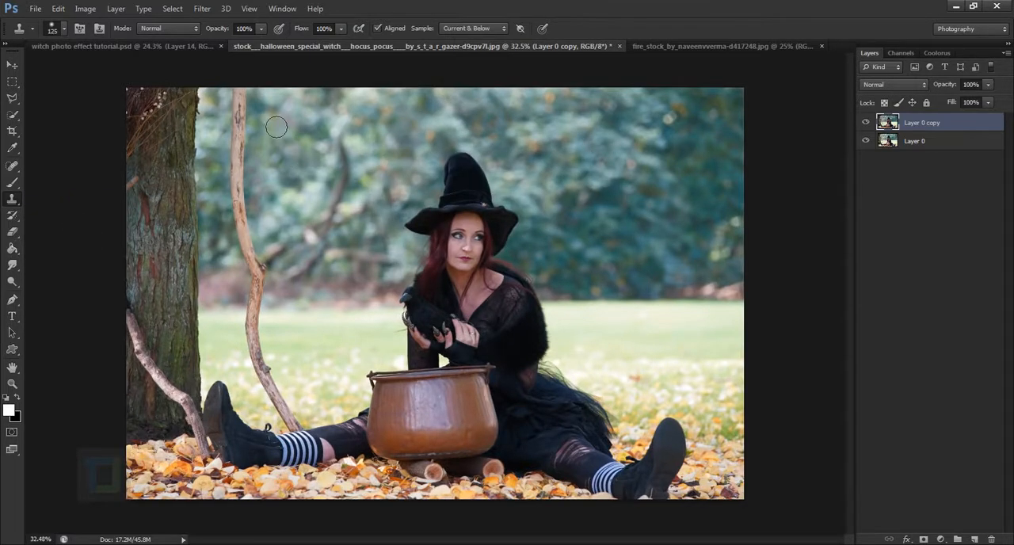
scroll(274, 130, up, 2)
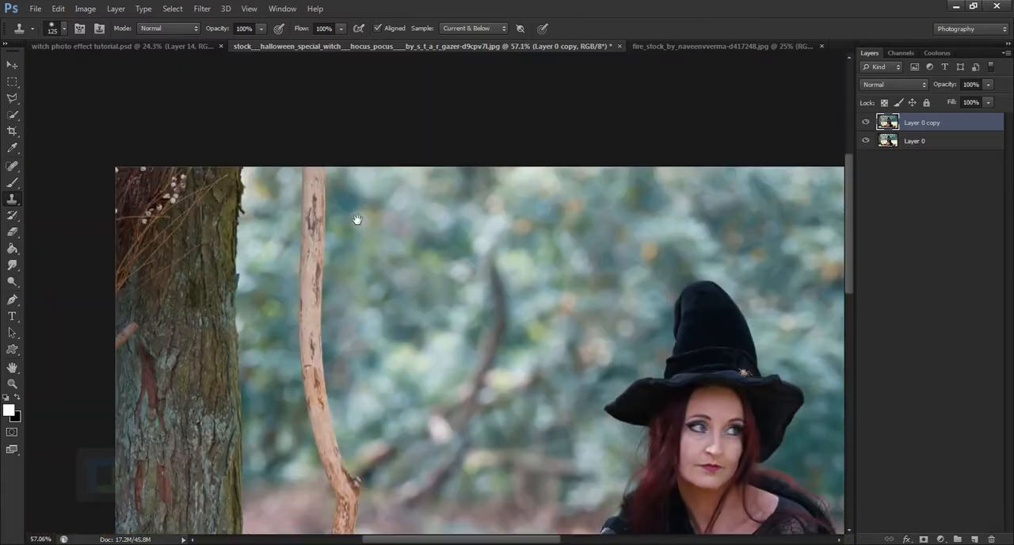
key(alt)
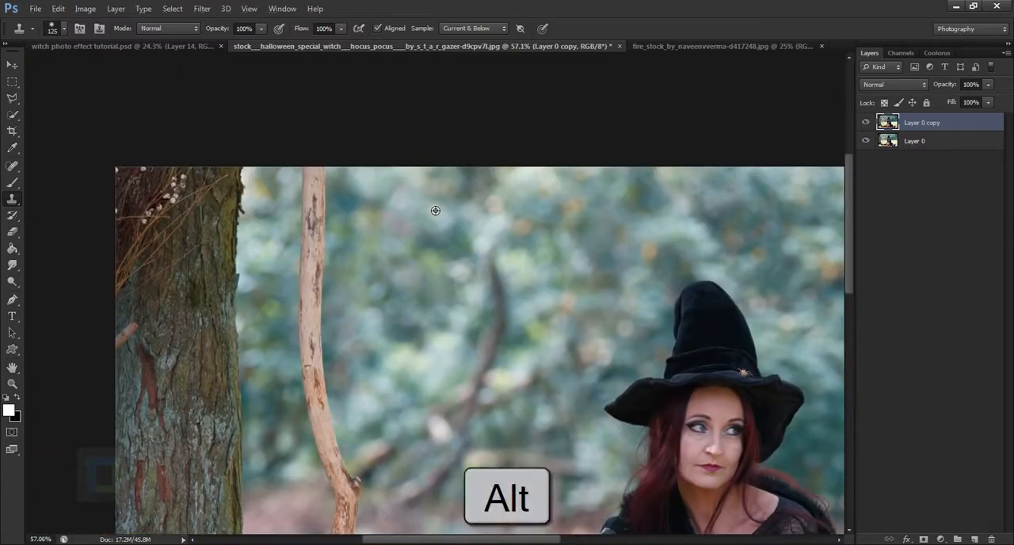
alt+click(436, 211)
mouse_move(340, 210)
mouse_down()
mouse_move(326, 253)
mouse_move(333, 238)
mouse_move(333, 393)
mouse_up()
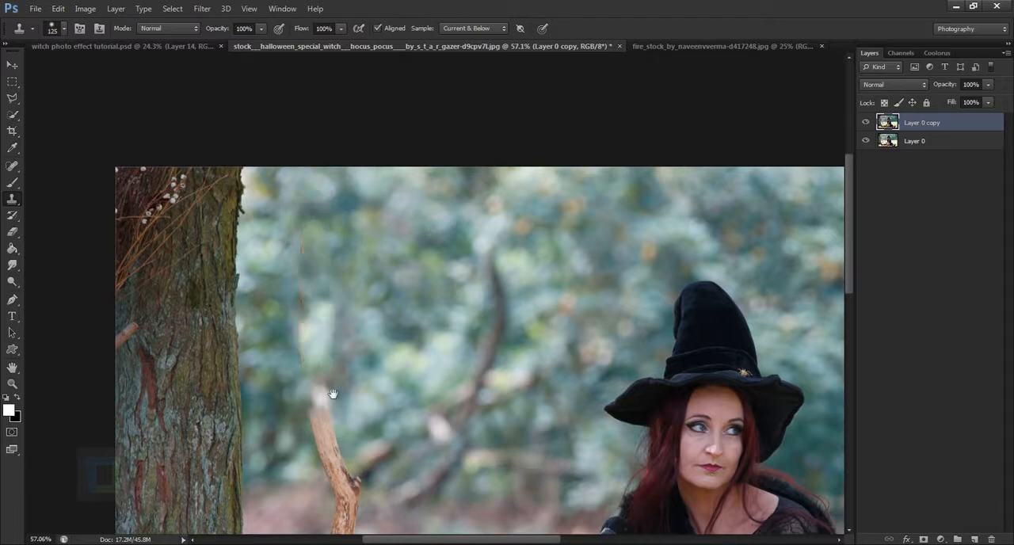
drag(396, 356, 342, 290)
mouse_move(283, 192)
mouse_down()
mouse_move(244, 201)
mouse_move(272, 223)
mouse_move(274, 297)
mouse_up()
Clone background foliage over the middle of the tall branch down to the edge of the grass
scroll(362, 347, down, 5)
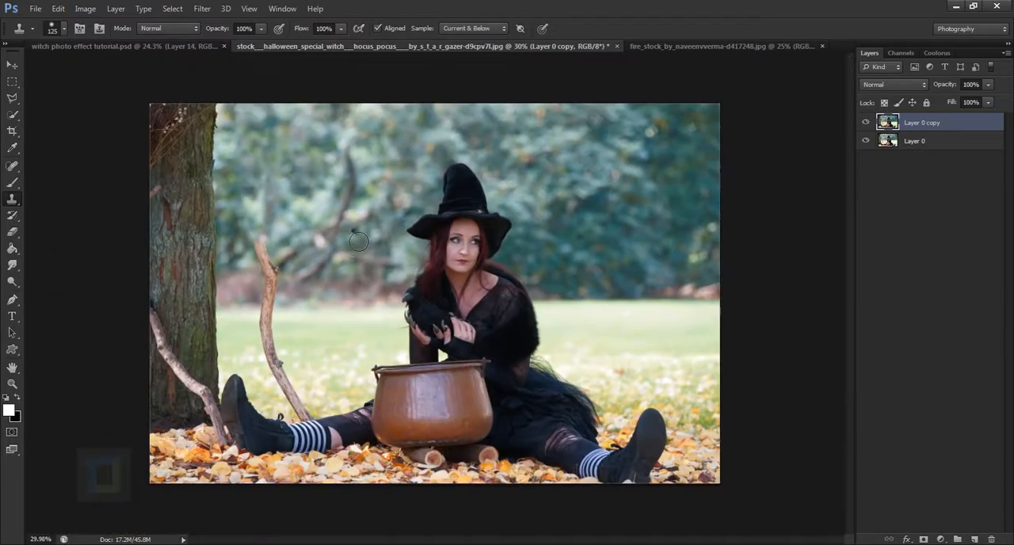
mouse_move(268, 246)
mouse_down()
mouse_move(276, 269)
mouse_move(309, 284)
mouse_move(257, 296)
mouse_move(286, 312)
mouse_move(240, 306)
mouse_up()
alt+click(317, 300)
key(ctrl+z)
alt+click(248, 293)
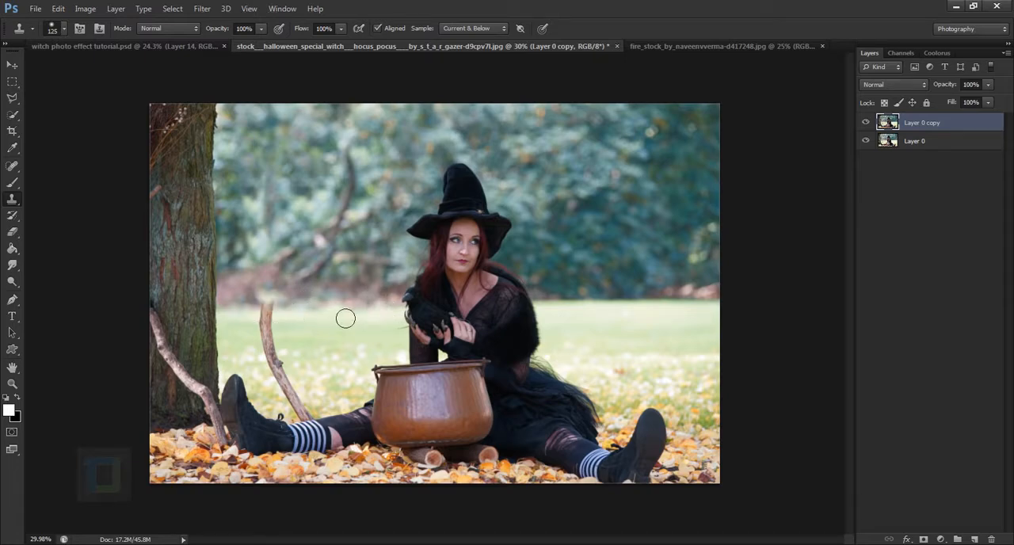
Enlarge the Clone Stamp brush to 200 px and clone grass over the lower part of the tall branch
key(bracketright)
key(bracketright)
key(bracketright)
alt+click(347, 309)
mouse_move(284, 319)
mouse_down()
mouse_move(280, 338)
mouse_move(299, 390)
mouse_move(289, 386)
mouse_move(316, 422)
mouse_move(332, 424)
mouse_move(406, 242)
mouse_up()
alt+click(331, 341)
alt+click(273, 369)
key(ctrl+z)
Reduce the Clone Stamp brush to 100 px, undo the last clone strokes and retouch the grass above the striped sock
scroll(301, 410, up, 7)
scroll(405, 242, up, 3)
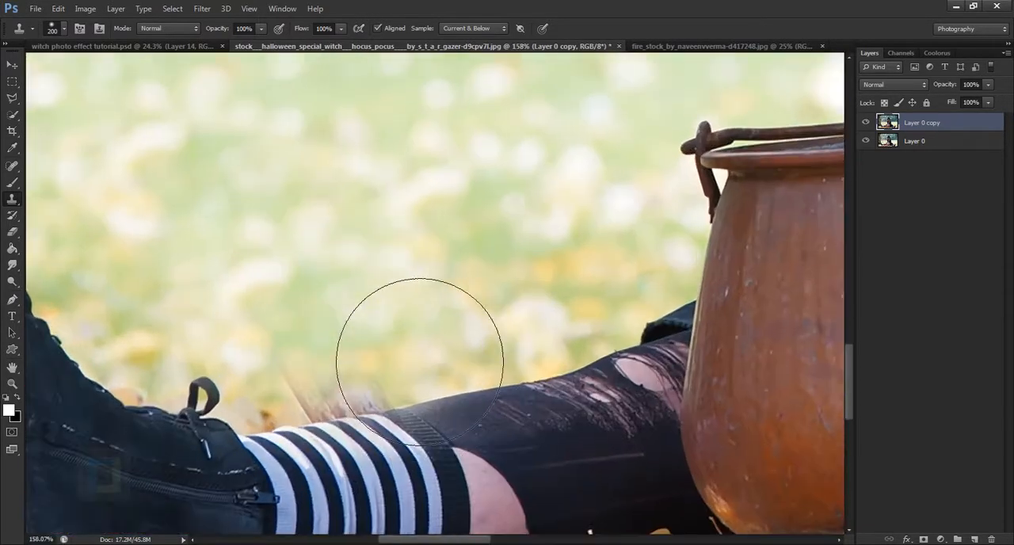
key(bracketleft)
key(bracketleft)
key(bracketleft)
key(bracketleft)
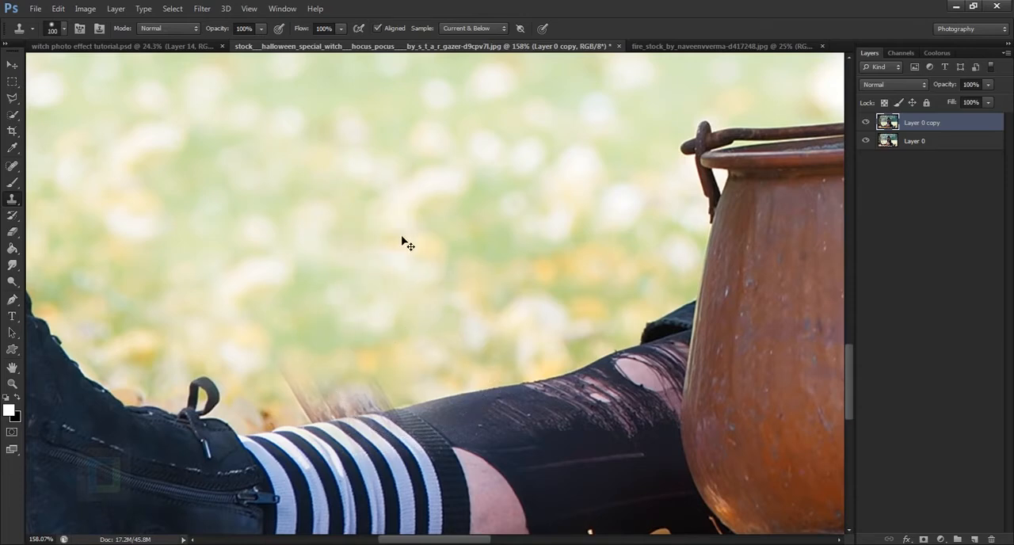
key(ctrl+alt+z)
key(ctrl+alt+z)
scroll(402, 242, down, 4)
alt+click(277, 213)
mouse_move(313, 241)
mouse_down()
mouse_move(356, 299)
mouse_move(368, 291)
mouse_move(381, 325)
mouse_move(357, 316)
mouse_move(348, 277)
mouse_move(388, 329)
mouse_up()
Reduce the Clone Stamp brush to 60 px and cover the branch remnant along the striped sock with sampled grass
alt+click(258, 226)
key(bracketleft)
key(bracketleft)
key(bracketleft)
key(bracketleft)
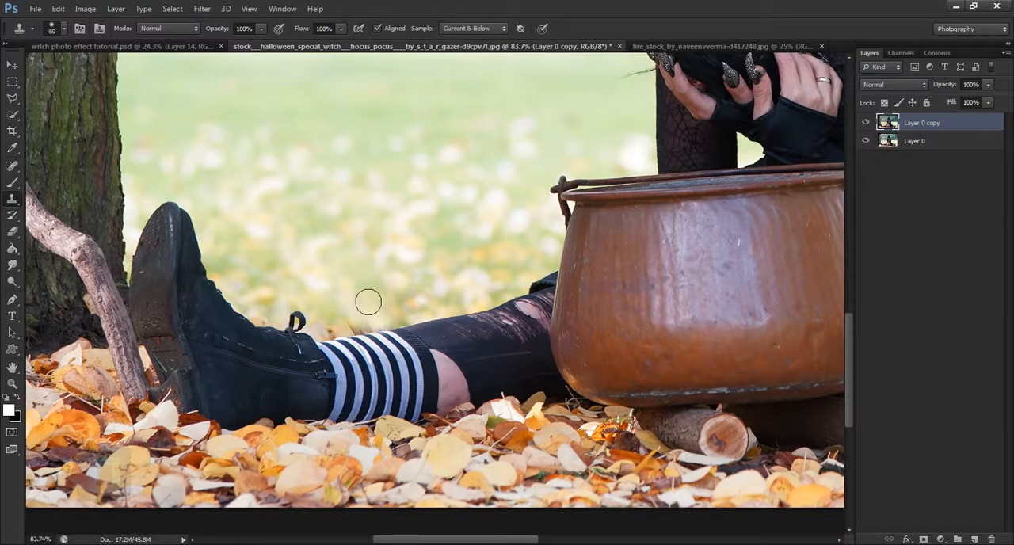
alt+click(332, 275)
mouse_move(369, 334)
mouse_down()
mouse_move(407, 323)
mouse_move(362, 327)
mouse_move(405, 317)
mouse_move(349, 339)
mouse_up()
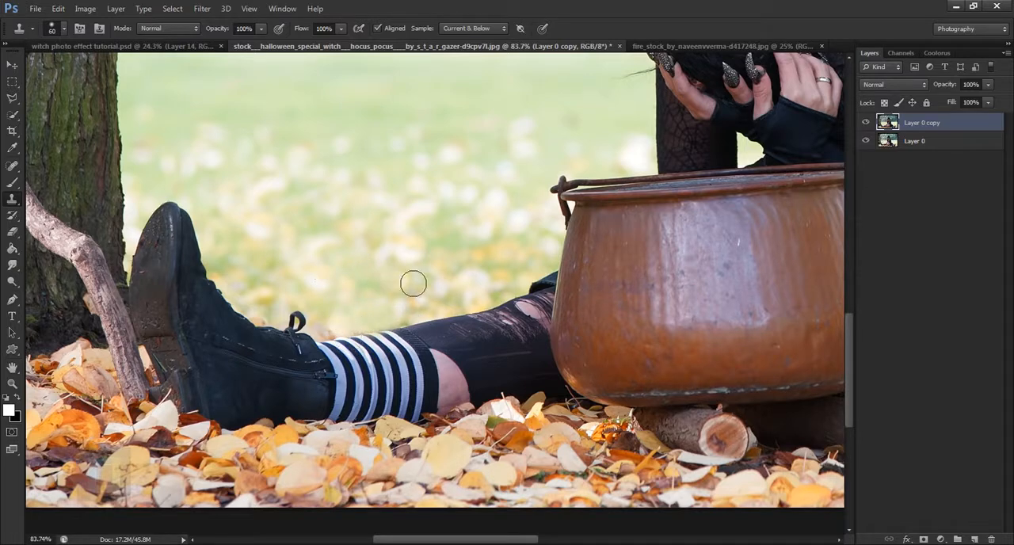
Clone tree bark over the dark spot above the upper end of the branch leaning on the trunk
scroll(396, 283, down, 5)
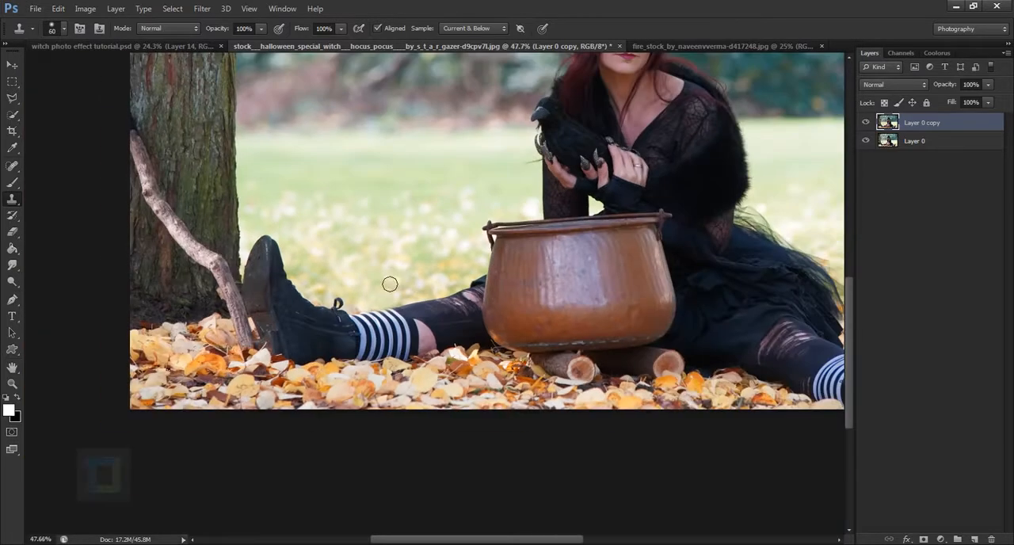
drag(181, 165, 290, 267)
scroll(219, 251, up, 5)
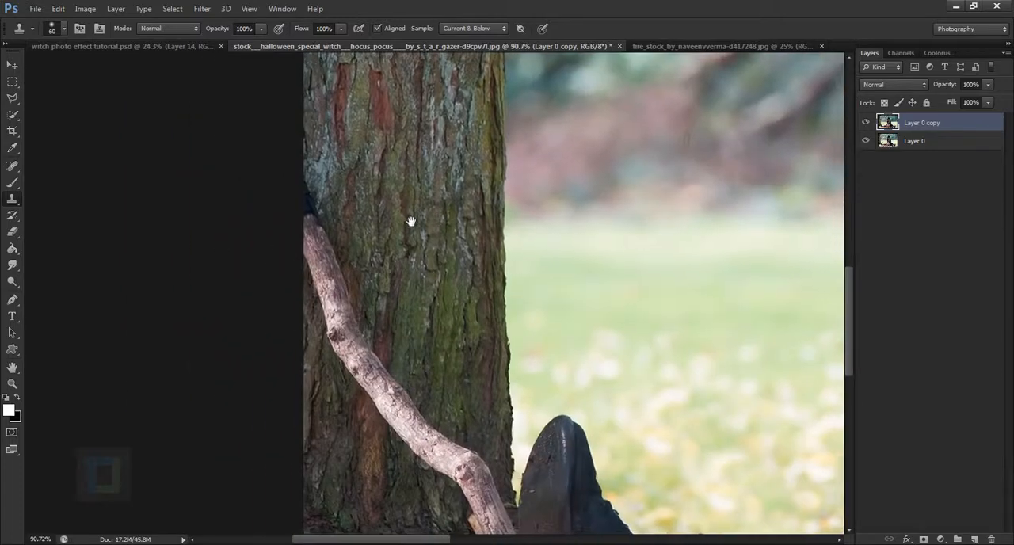
alt+click(366, 198)
mouse_move(332, 207)
mouse_down()
mouse_move(334, 233)
mouse_move(329, 191)
mouse_move(332, 244)
mouse_move(332, 186)
mouse_up()
alt+click(383, 218)
scroll(343, 229, down, 5)
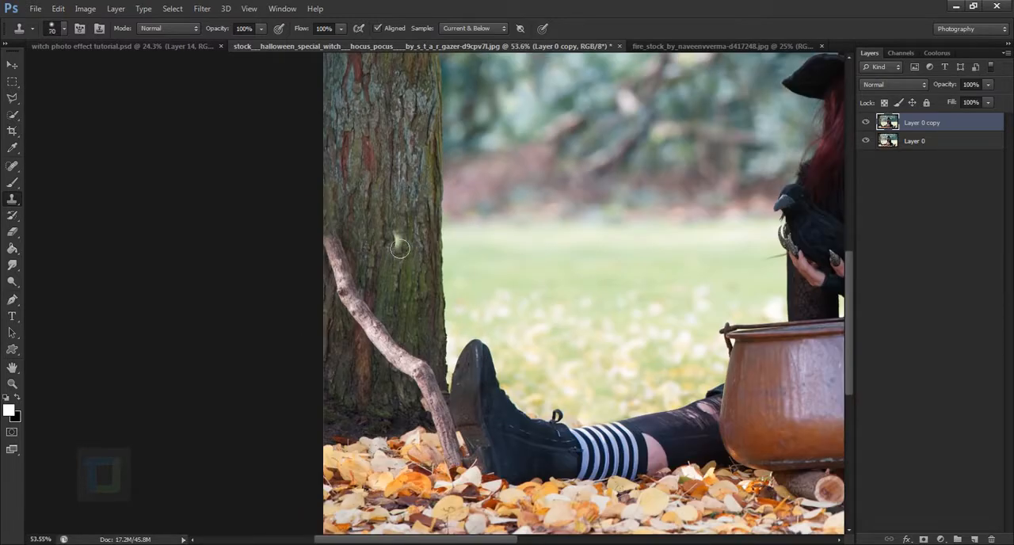
Enlarge the Clone Stamp brush to 150 px and clone bark over the leaning branch along the trunk, down towards the boot
key(bracketright)
key(bracketright)
key(bracketright)
key(bracketright)
key(bracketright)
key(bracketright)
drag(396, 248, 415, 226)
key(ctrl+z)
alt+click(385, 215)
mouse_move(335, 249)
mouse_down()
mouse_move(355, 268)
mouse_move(357, 298)
mouse_move(389, 362)
mouse_move(407, 357)
mouse_move(450, 418)
mouse_up()
alt+click(354, 228)
alt+click(343, 243)
alt+click(348, 262)
scroll(422, 389, up, 4)
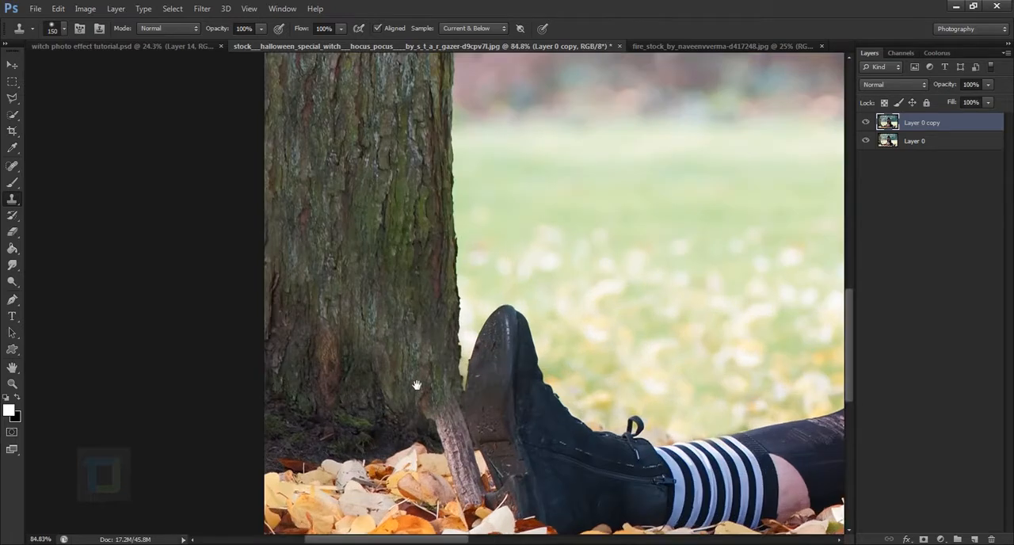
Reduce the Clone Stamp brush to 80 px and clone bark over the branch at the trunk's base beside the boot
drag(417, 385, 417, 229)
key([)
key([)
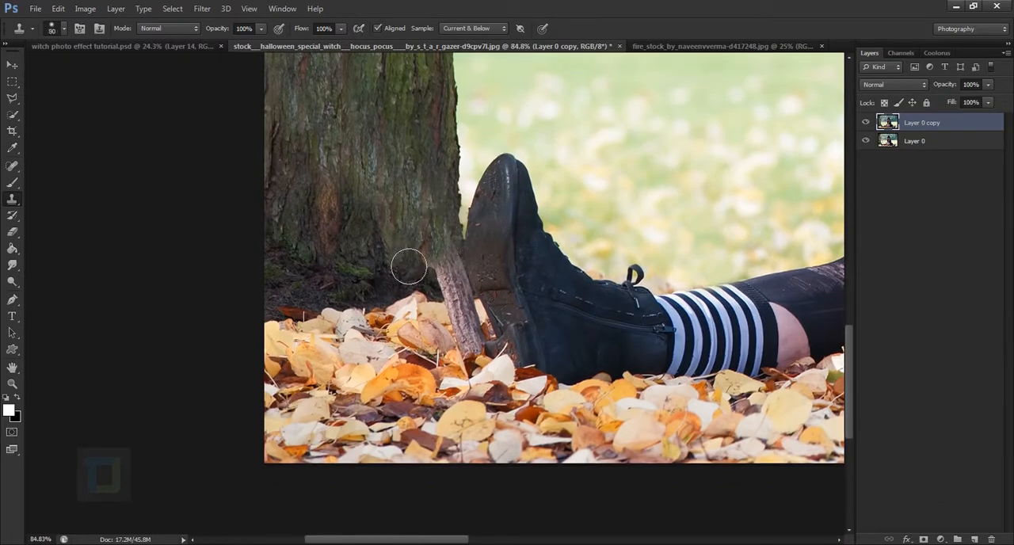
key([)
key([)
alt+click(374, 246)
mouse_move(446, 243)
mouse_down()
mouse_move(459, 298)
mouse_move(456, 278)
mouse_move(466, 276)
mouse_move(443, 249)
mouse_move(460, 272)
mouse_move(442, 291)
mouse_move(470, 302)
mouse_move(466, 268)
mouse_up()
key(ctrl+z)
alt+click(383, 220)
alt+click(373, 286)
Clone sampled autumn leaves over the lower end of the branch between the trunk and the boot
alt+click(405, 338)
mouse_move(448, 321)
mouse_down()
mouse_move(469, 321)
mouse_move(481, 361)
mouse_move(492, 364)
mouse_move(473, 323)
mouse_move(484, 352)
mouse_move(474, 335)
mouse_move(470, 310)
mouse_move(478, 309)
mouse_move(480, 319)
mouse_move(460, 295)
mouse_move(479, 319)
mouse_up()
alt+click(391, 337)
alt+click(430, 319)
alt+click(434, 284)
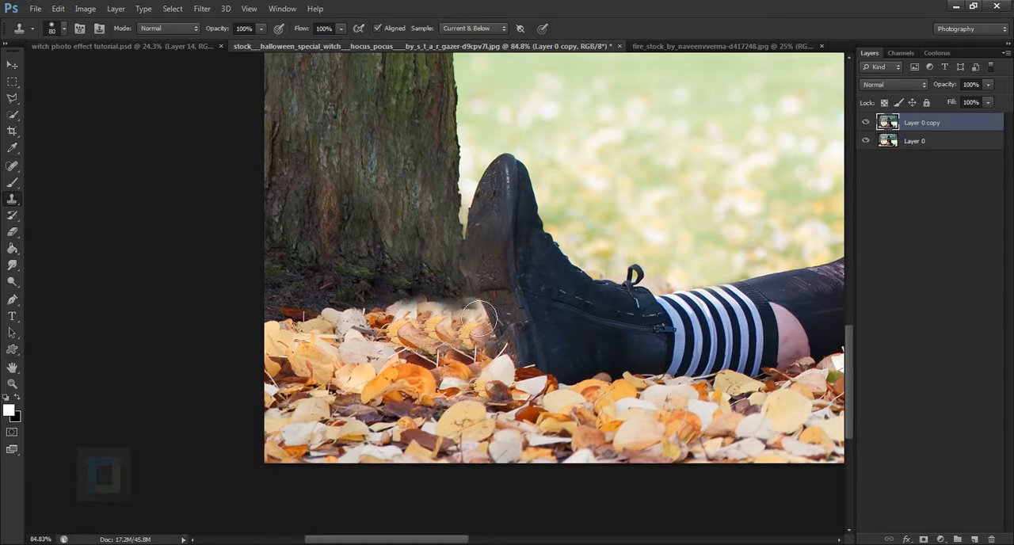
Examine the retouched photo at several magnifications and compare it with the original by toggling the Layer 0 copy
scroll(614, 259, down, 3)
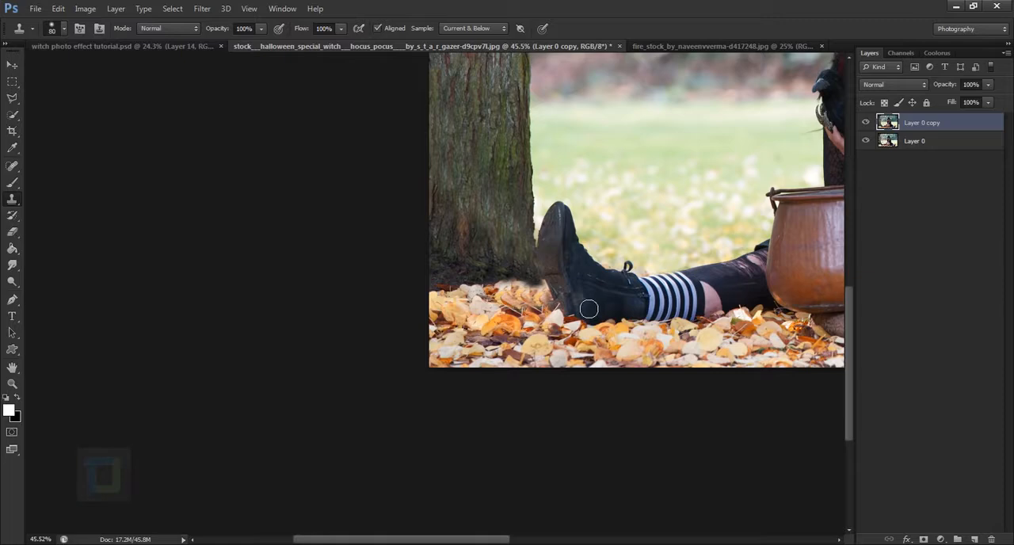
scroll(589, 309, down, 3)
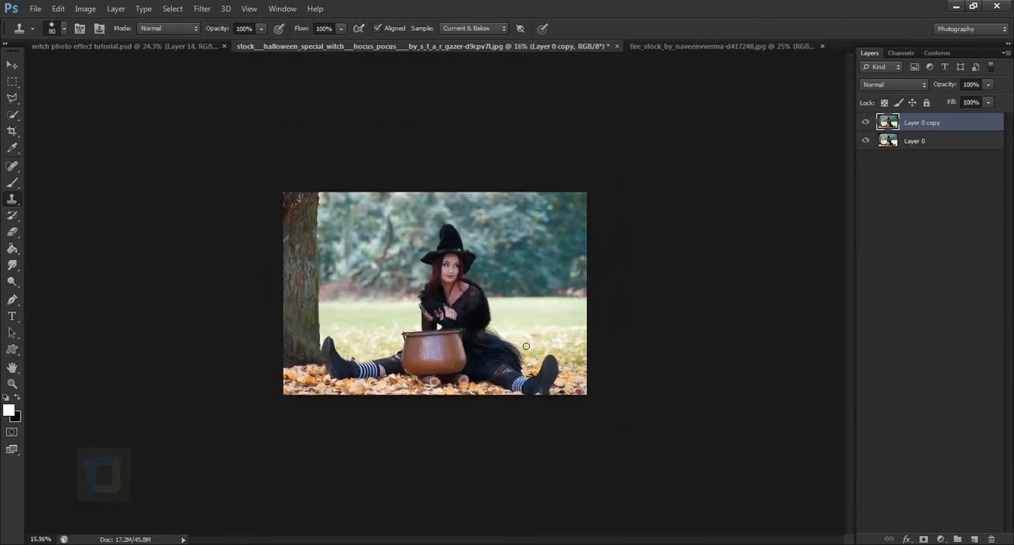
key(ctrl+0)
scroll(141, 369, up, 3)
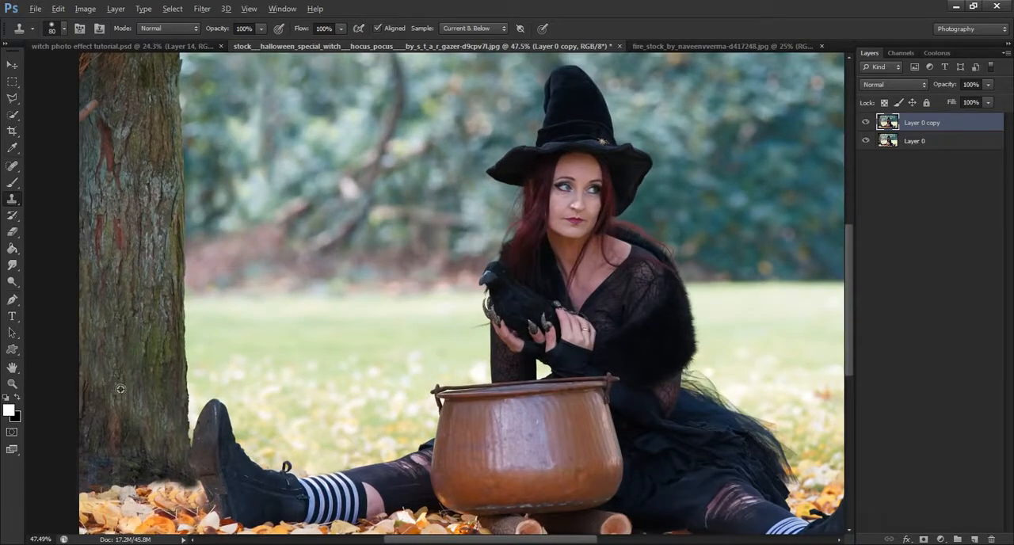
scroll(198, 406, down, 5)
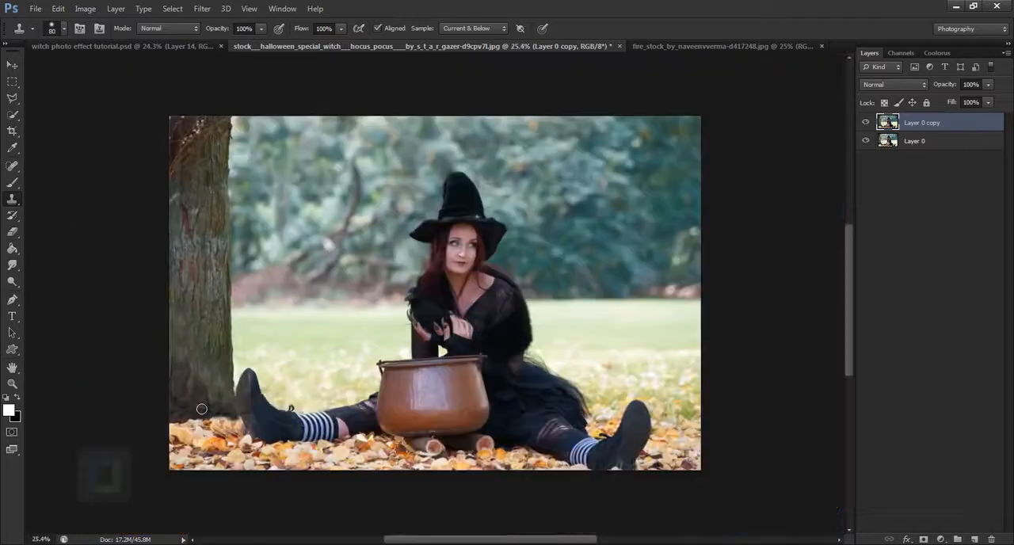
scroll(397, 372, up, 2)
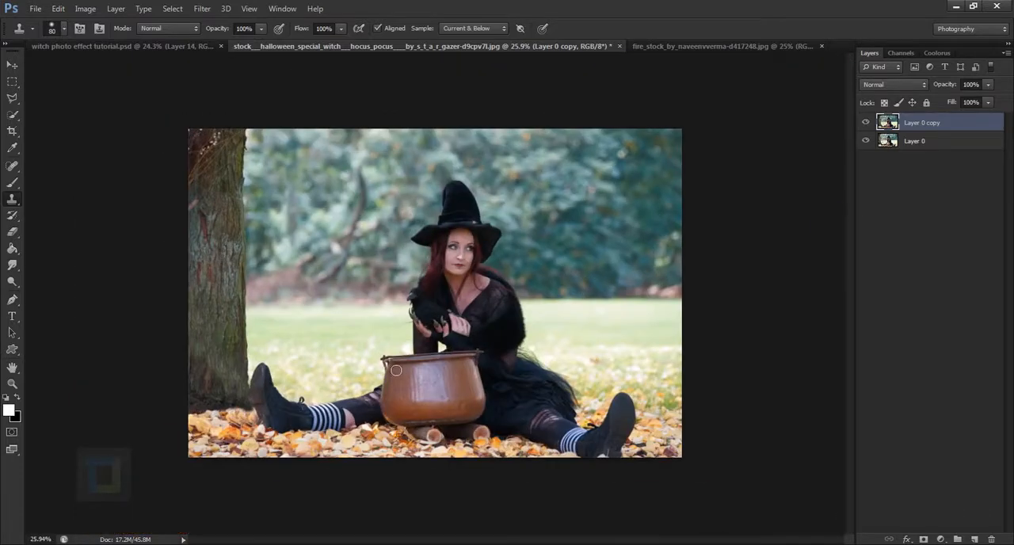
click(866, 124)
click(867, 124)
Switch to the Brush tool with a soft tip enlarged to 500 px and check its size and hardness
right_click(12, 183)
click(53, 184)
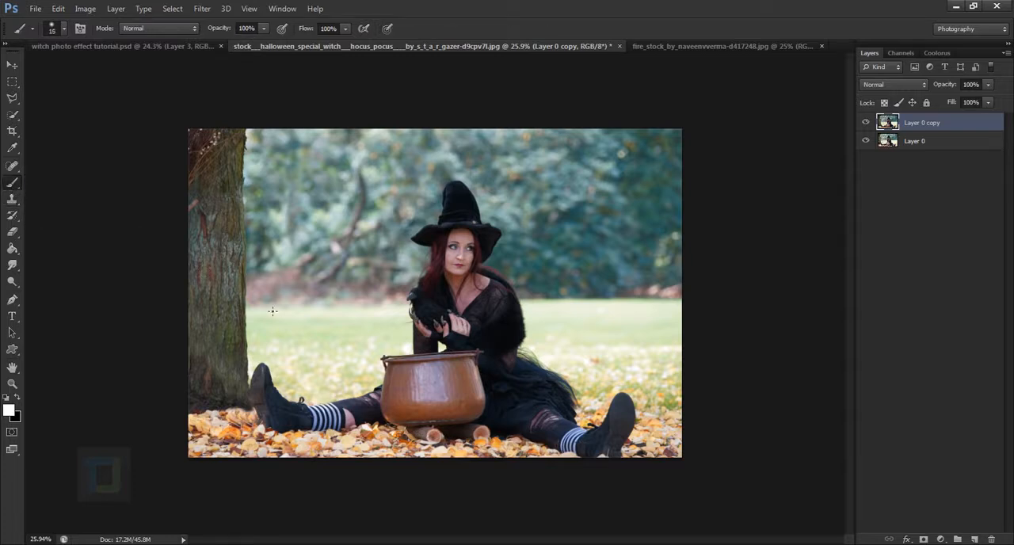
key(bracketright)
key(bracketright)
key(bracketright)
key(bracketright)
key(bracketright)
key(bracketright)
key(bracketright)
key(bracketright)
key(bracketright)
key(bracketright)
key(bracketright)
key(bracketright)
right_click(419, 246)
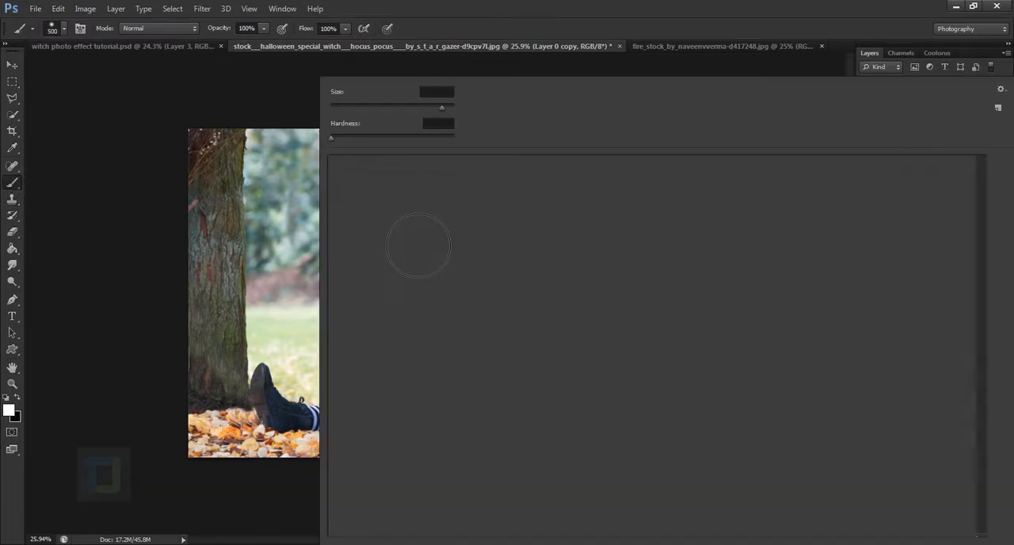
click(503, 7)
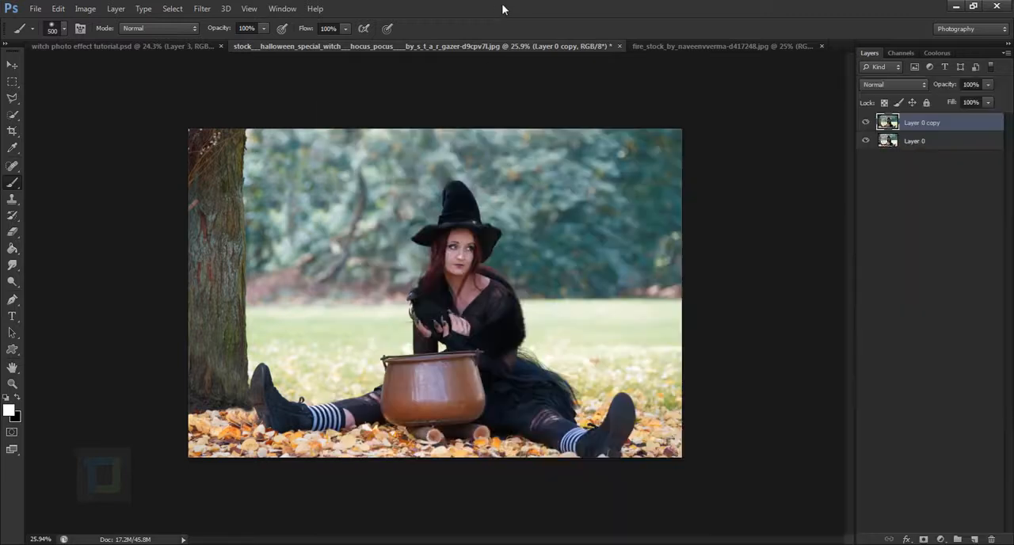
Create a new layer above the retouched copy and name it fog
click(976, 539)
double_click(915, 124)
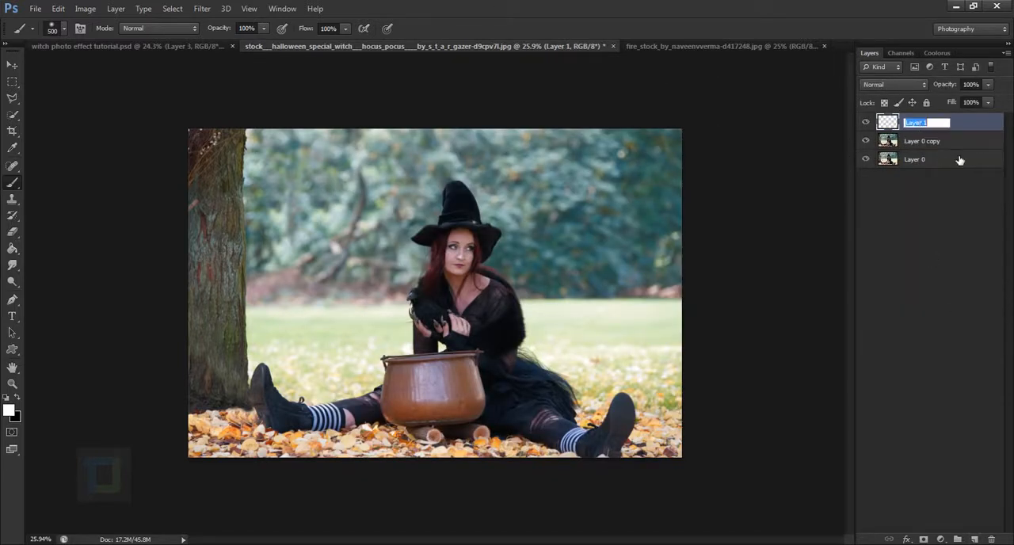
text(fog)
key(Return)
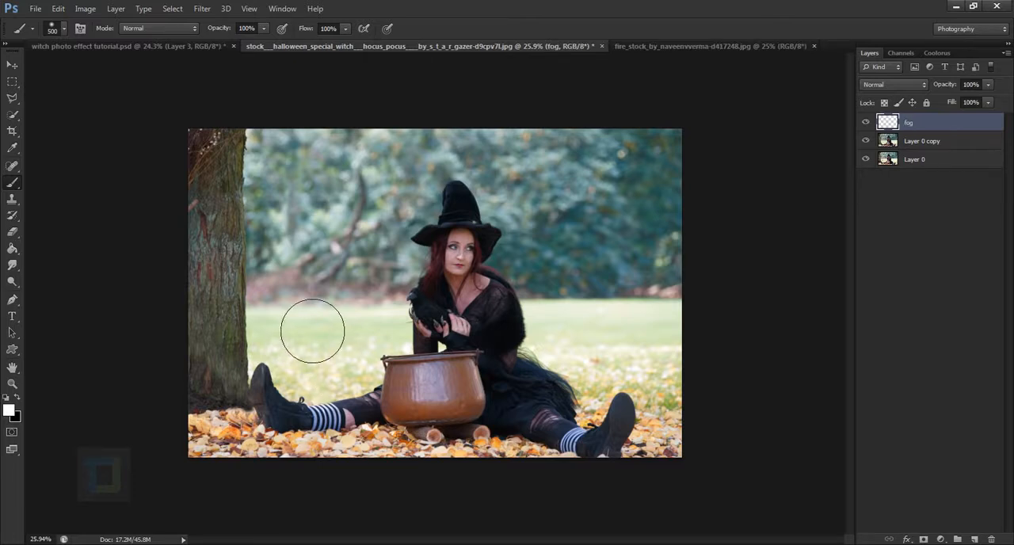
Undo a trial stroke, reduce the brush to 300 px and paint white fog along the horizon on both sides of the witch
drag(310, 330, 395, 330)
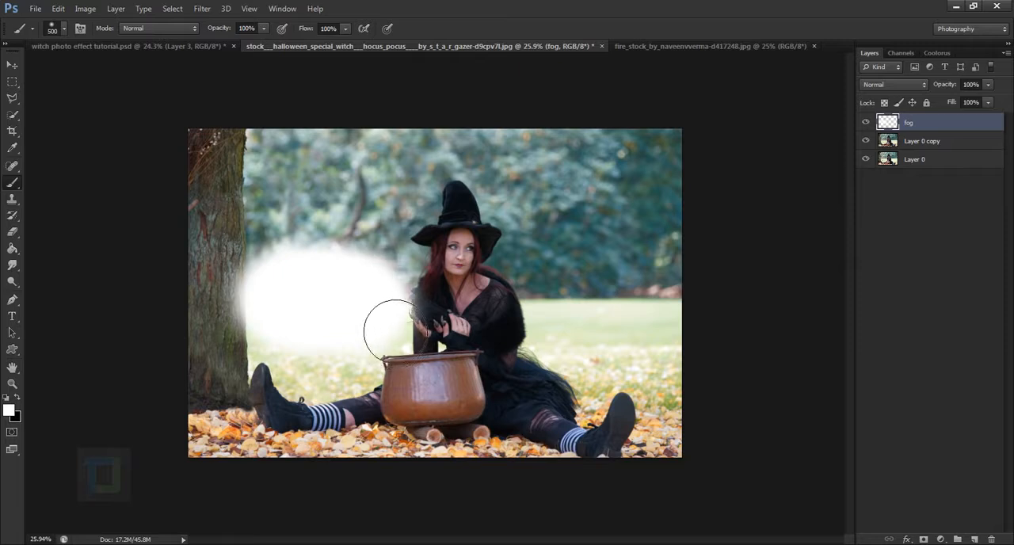
key(ctrl+z)
key(bracketleft)
key(bracketleft)
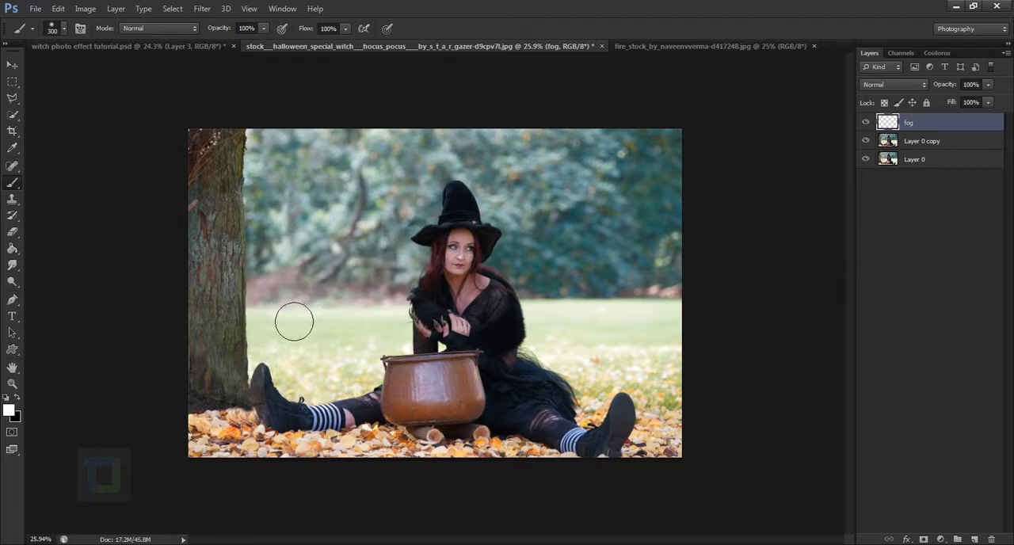
drag(294, 321, 408, 318)
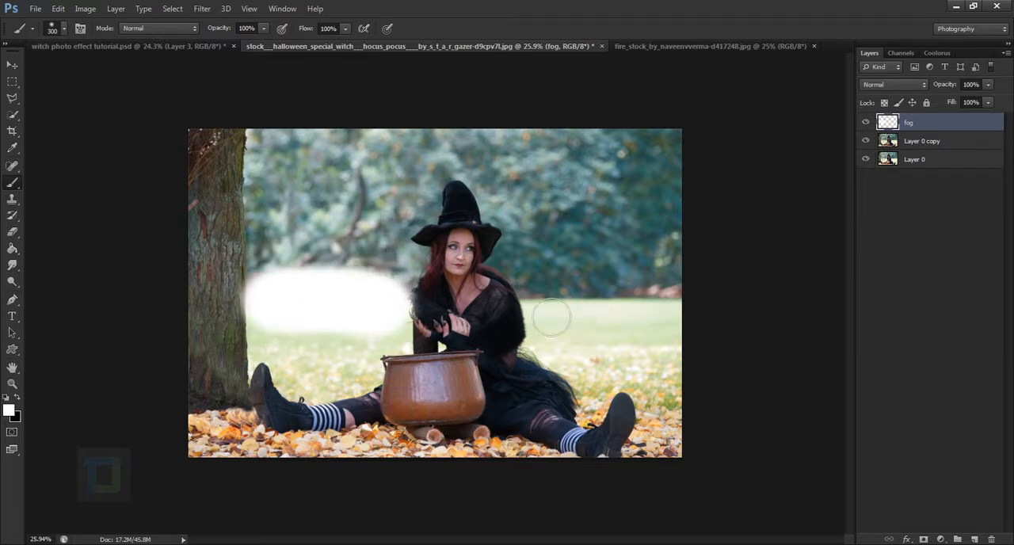
drag(553, 318, 705, 321)
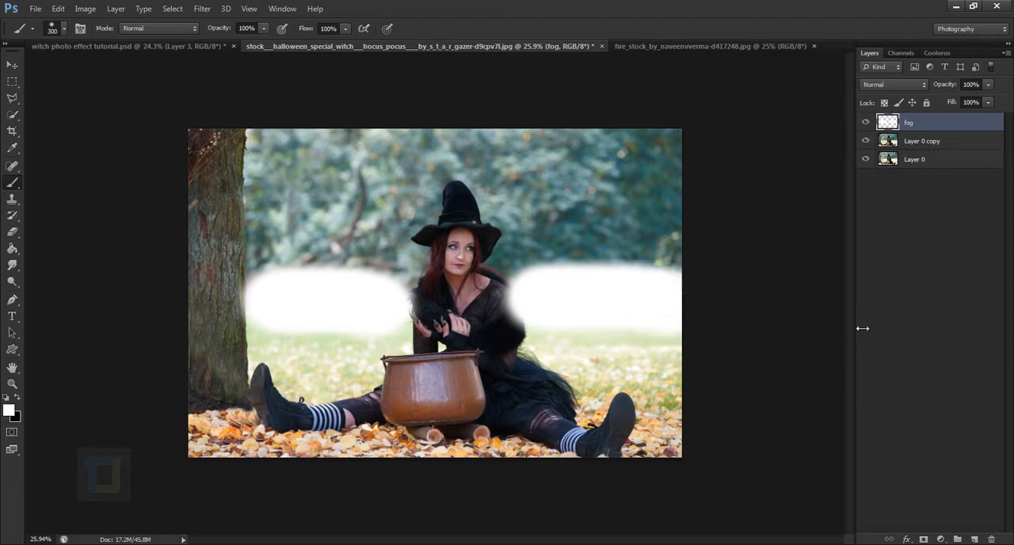
Set the fog layer's blend mode to Soft Light and toggle its visibility to compare the effect
click(897, 85)
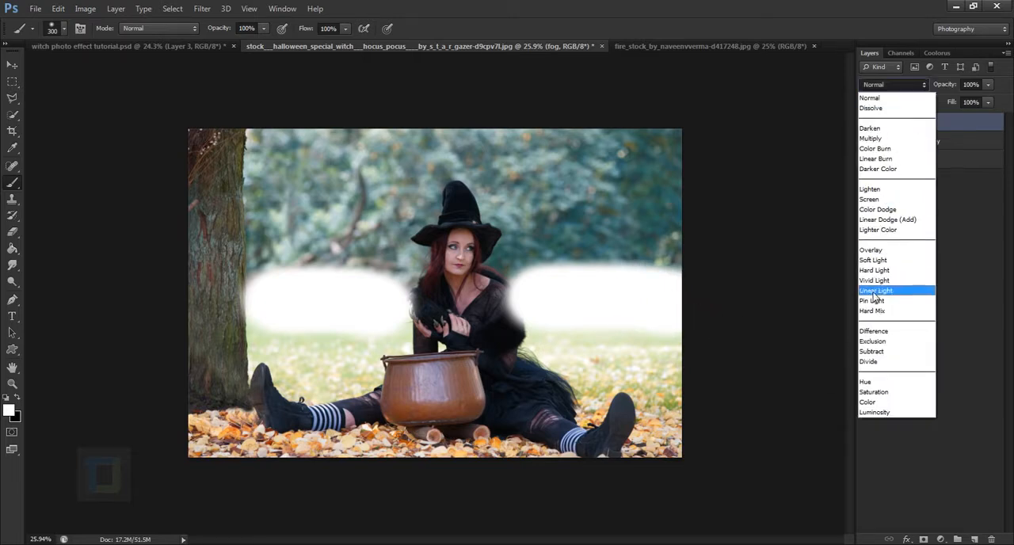
click(896, 262)
click(865, 123)
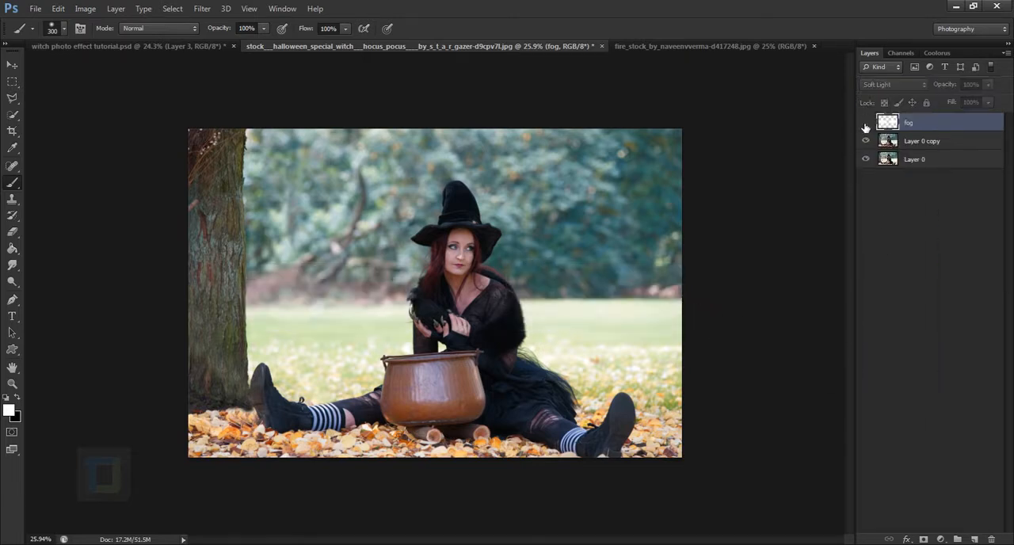
click(865, 123)
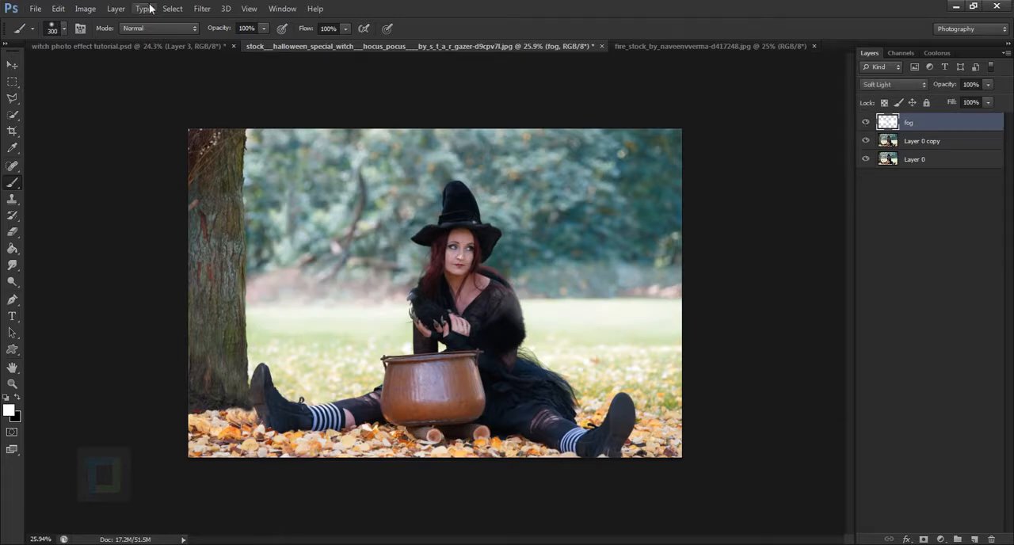
Soften the painted fog with a Gaussian Blur filter
click(202, 9)
mouse_move(216, 138)
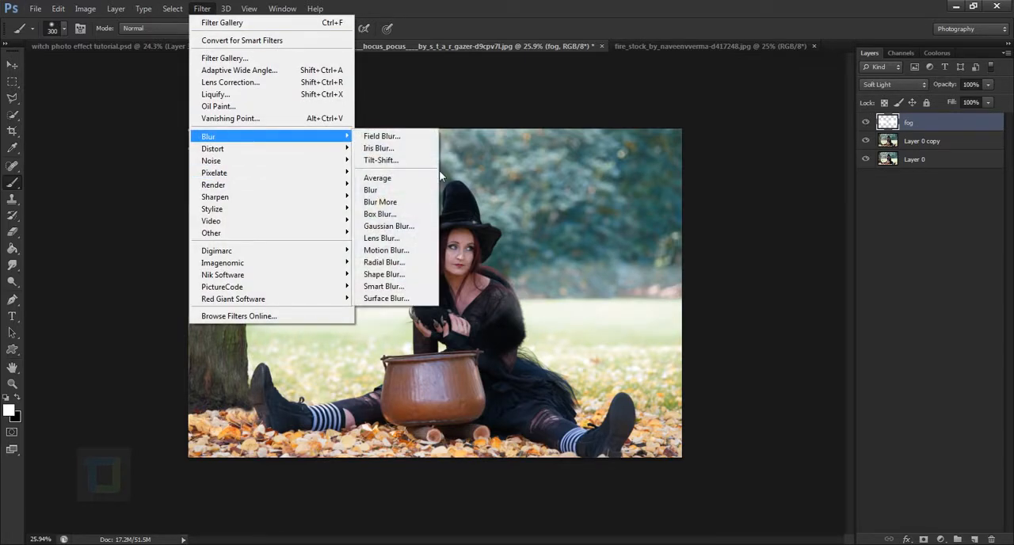
click(397, 224)
drag(836, 400, 866, 399)
click(973, 227)
key(b)
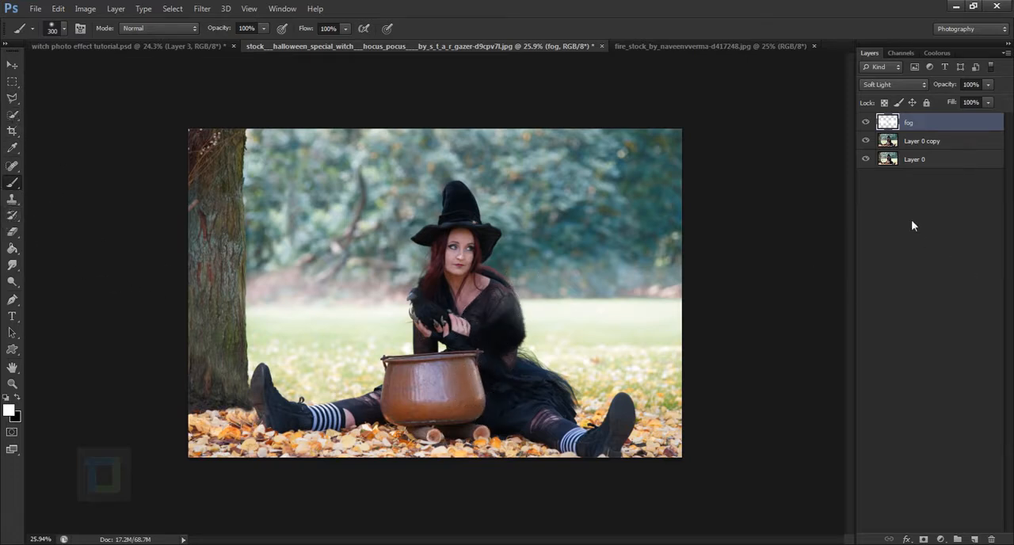
Pick the Eraser tool and examine the blurred fog by toggling its layer and viewing the whole image
click(12, 235)
click(56, 230)
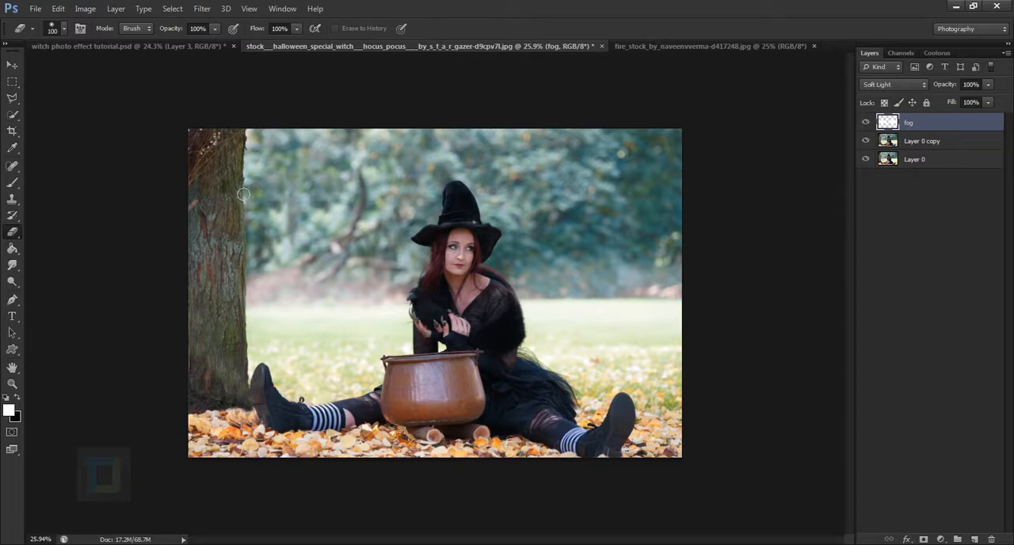
click(870, 123)
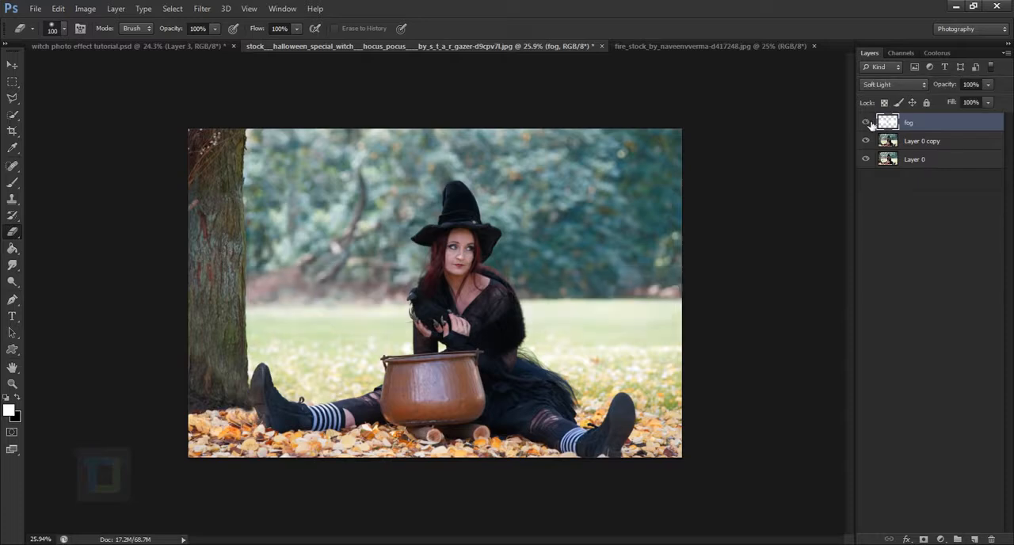
scroll(680, 225, down, 3)
scroll(426, 307, up, 7)
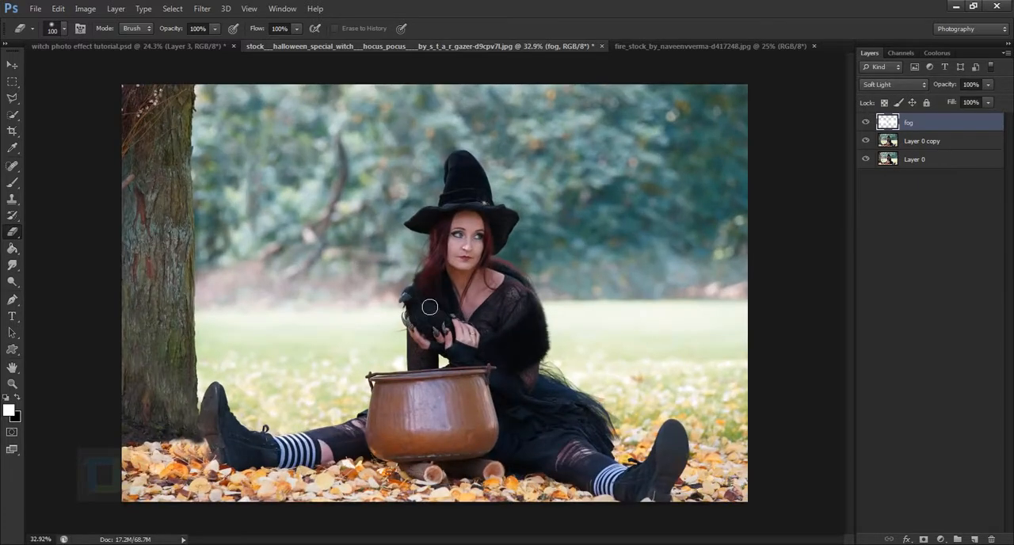
scroll(429, 307, down, 5)
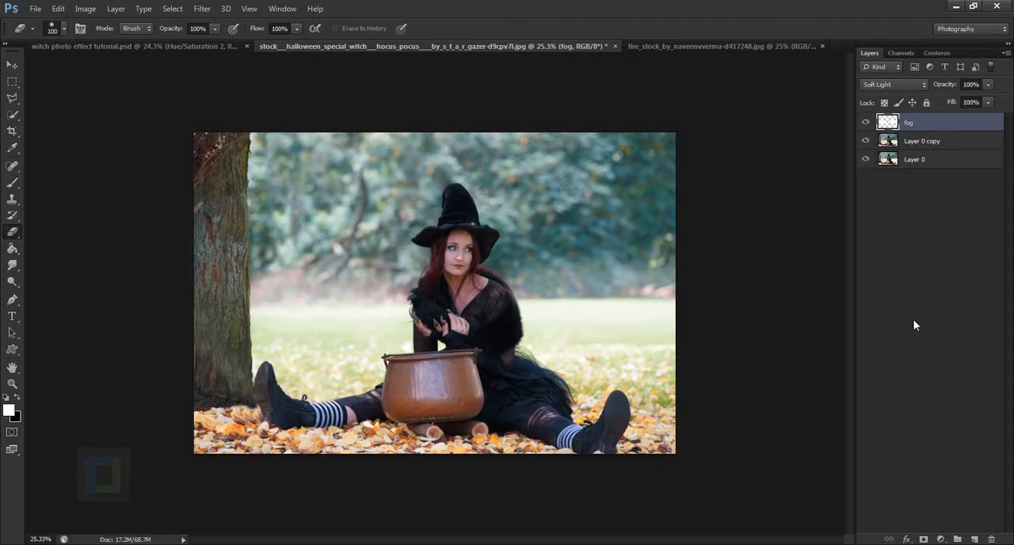
Add a colorized Hue/Saturation adjustment layer above the fog with hue 94, saturation 33 and lightness -14
click(941, 539)
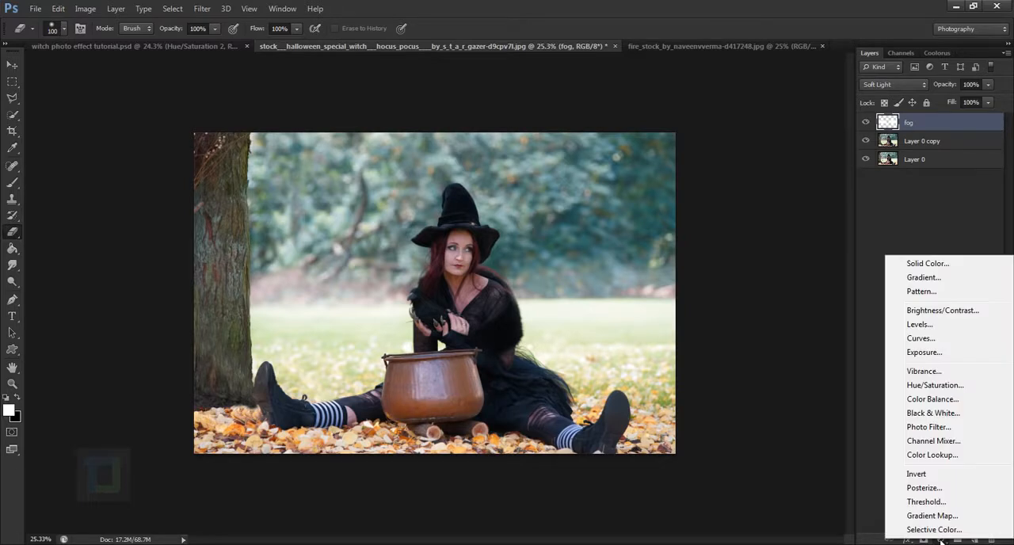
click(941, 387)
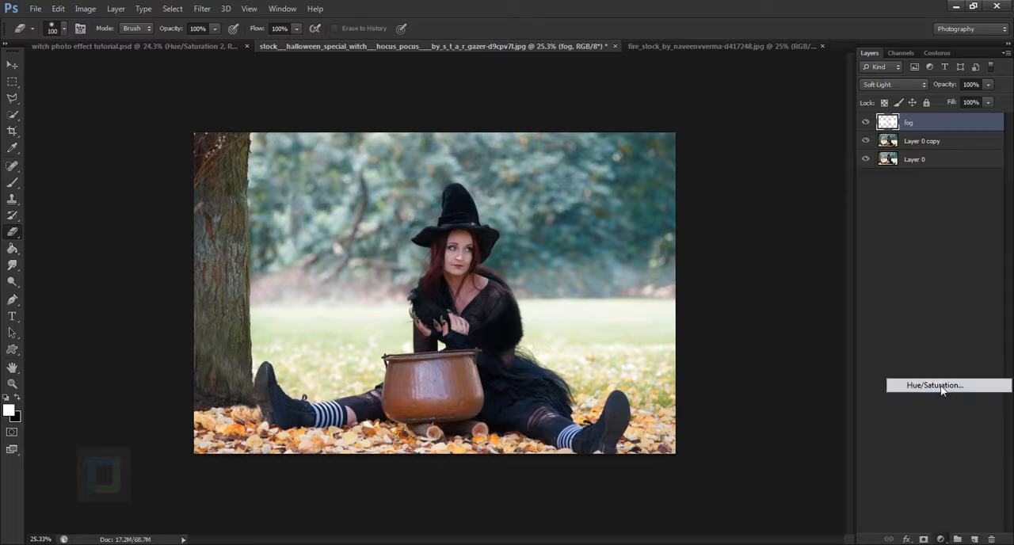
click(783, 378)
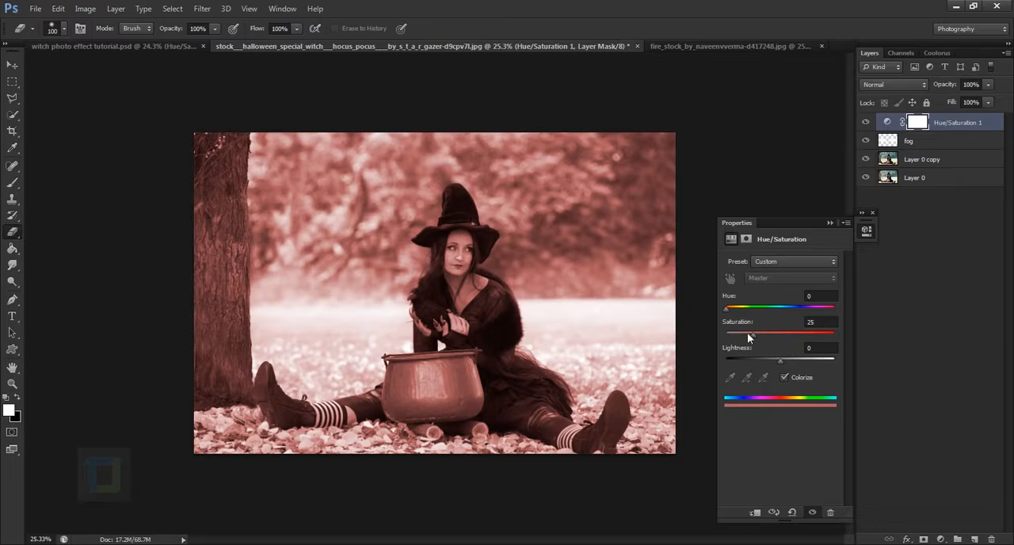
drag(728, 314, 753, 312)
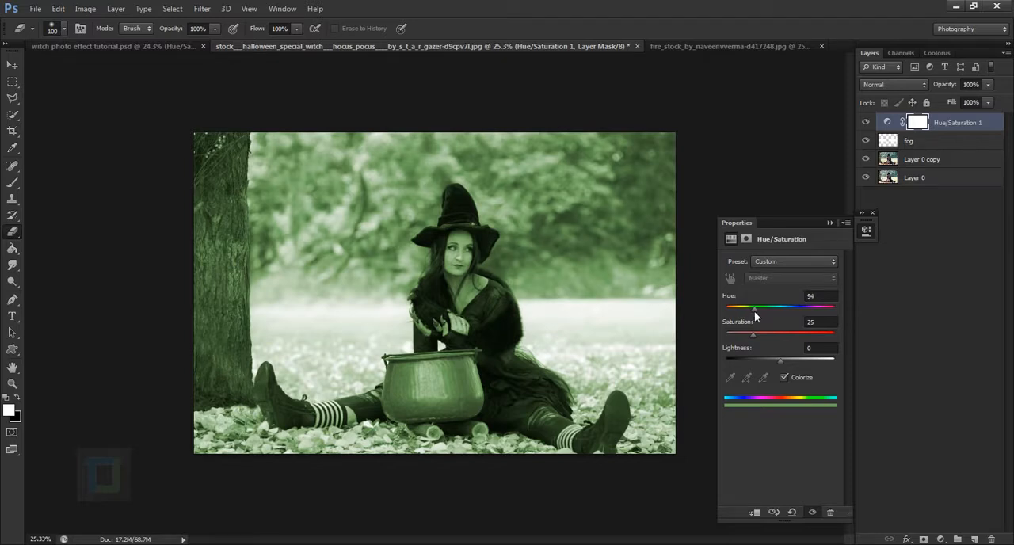
drag(754, 334, 772, 357)
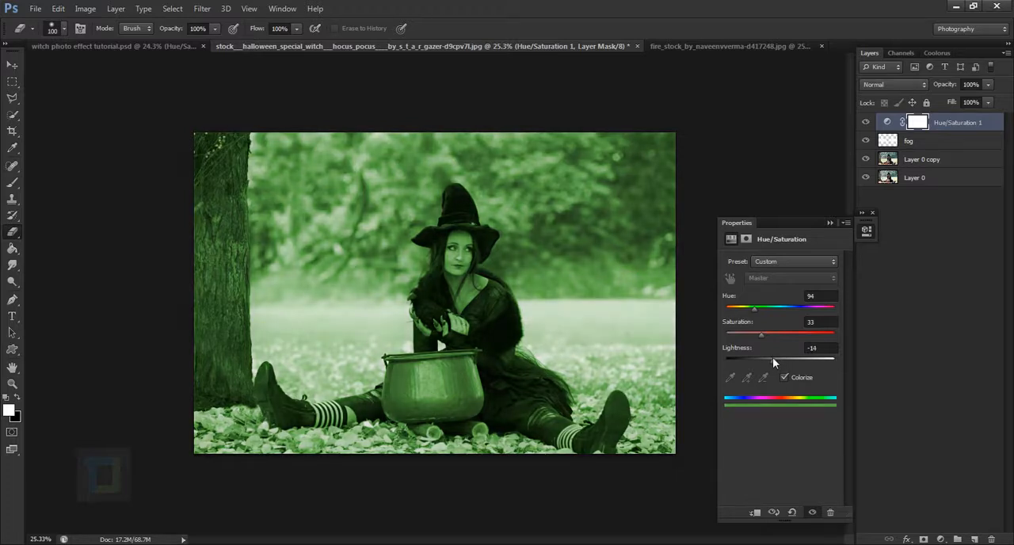
click(828, 222)
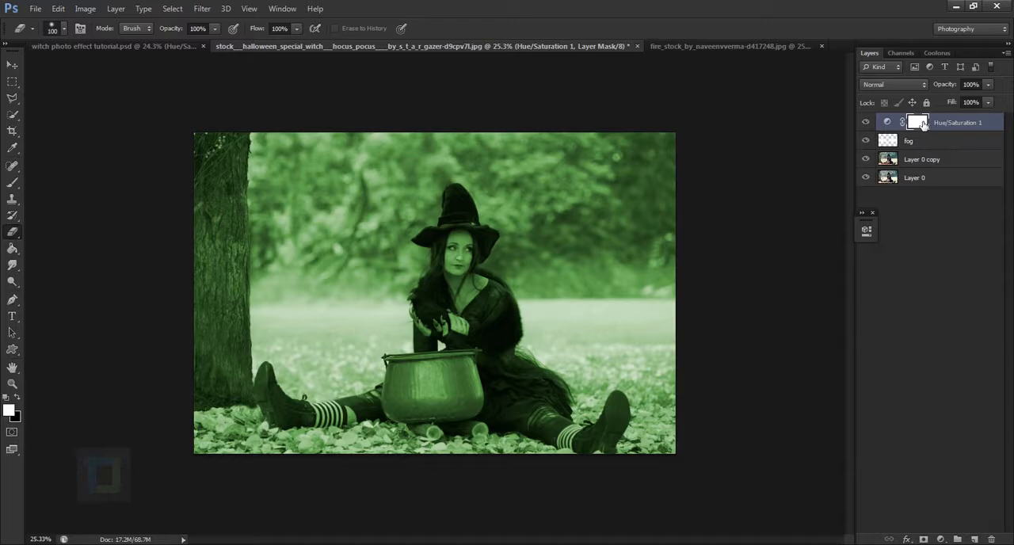
Invert the Hue/Saturation mask and paint white over the witch's cheek with a 40 px brush to reveal the green tint
key(ctrl+i)
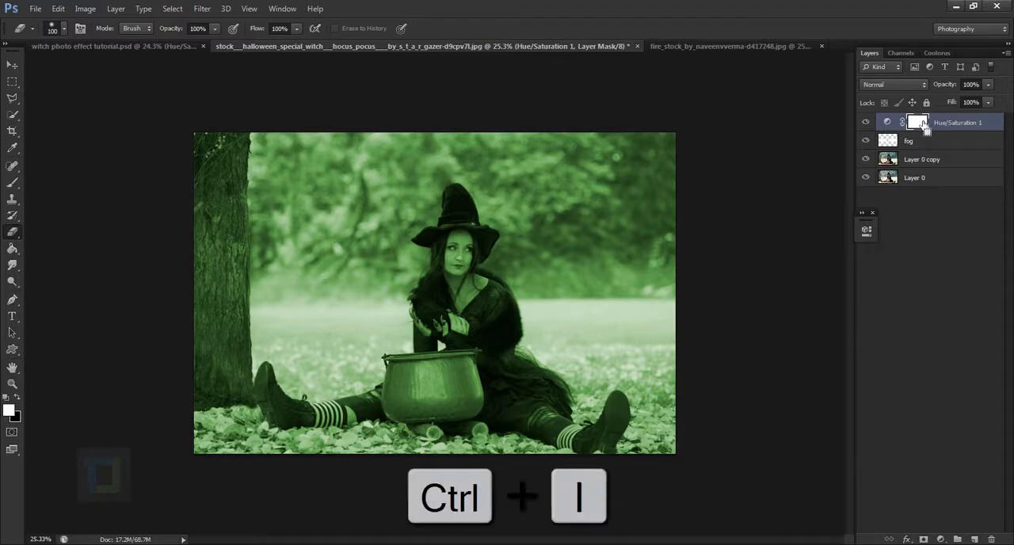
scroll(446, 290, up, 4)
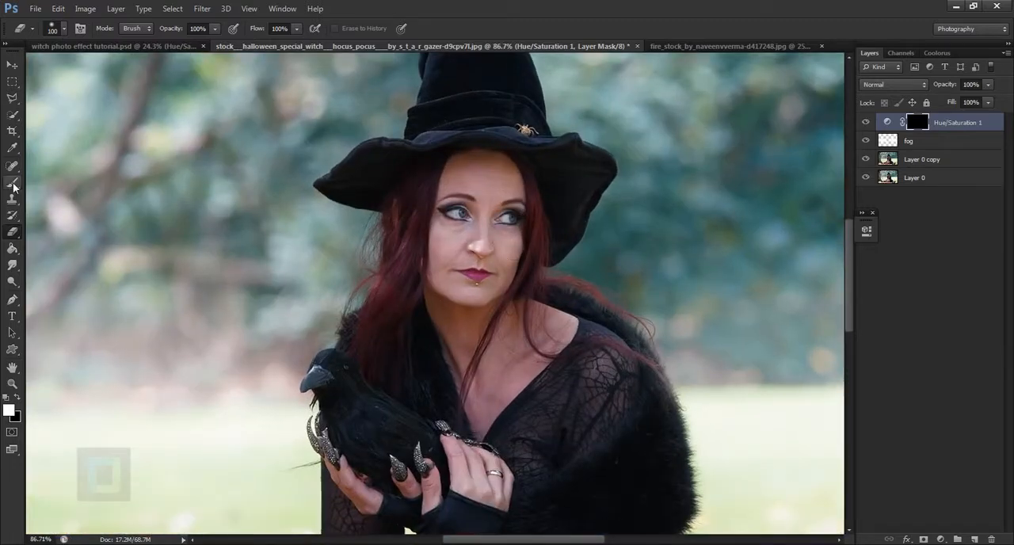
drag(12, 183, 62, 184)
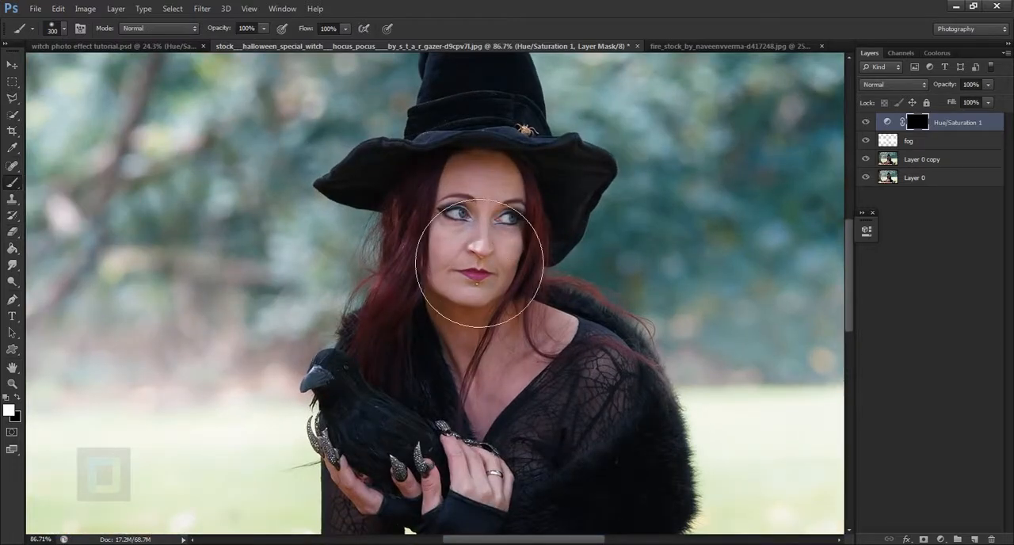
key(bracketleft)
key(bracketleft)
scroll(451, 244, up, 3)
key(bracketleft)
key(bracketleft)
key(bracketleft)
key(bracketleft)
key(bracketleft)
key(bracketleft)
key(bracketleft)
key(bracketleft)
key(bracketleft)
key(bracketleft)
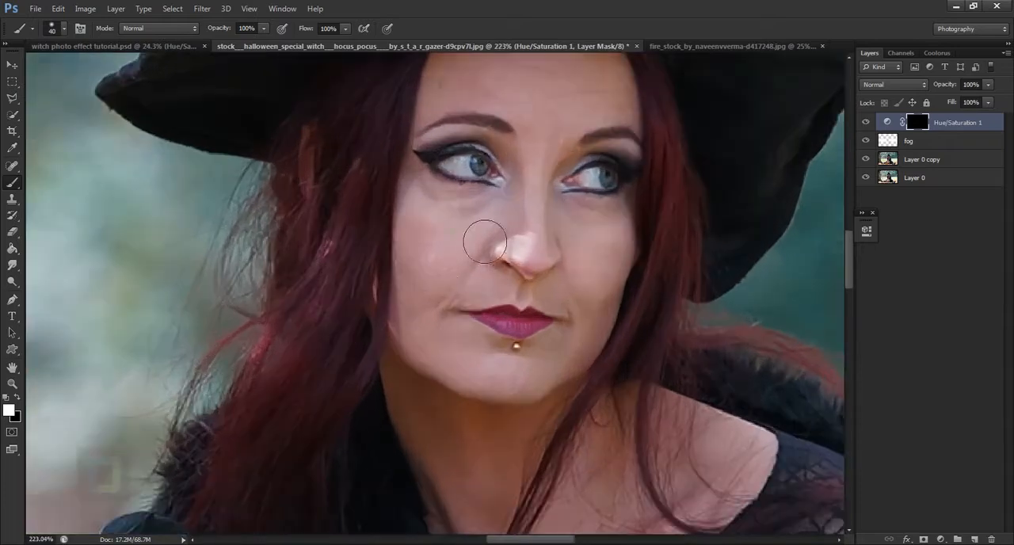
mouse_move(476, 233)
mouse_down()
mouse_move(464, 294)
mouse_move(454, 231)
mouse_move(454, 264)
mouse_move(470, 240)
mouse_move(428, 192)
mouse_move(420, 238)
mouse_up()
Paint white on the Hue/Saturation mask over the neck, chin, lower face and nose with a 25 px brush
key(bracketleft)
key(bracketleft)
key(bracketleft)
mouse_move(422, 307)
mouse_down()
mouse_move(421, 334)
mouse_move(488, 380)
mouse_move(415, 304)
mouse_move(450, 345)
mouse_move(444, 315)
mouse_move(467, 371)
mouse_move(433, 348)
mouse_move(498, 373)
mouse_move(442, 350)
mouse_move(536, 374)
mouse_move(478, 349)
mouse_move(492, 354)
mouse_move(466, 427)
mouse_move(425, 375)
mouse_move(440, 456)
mouse_move(410, 374)
mouse_move(466, 498)
mouse_up()
drag(500, 453, 463, 303)
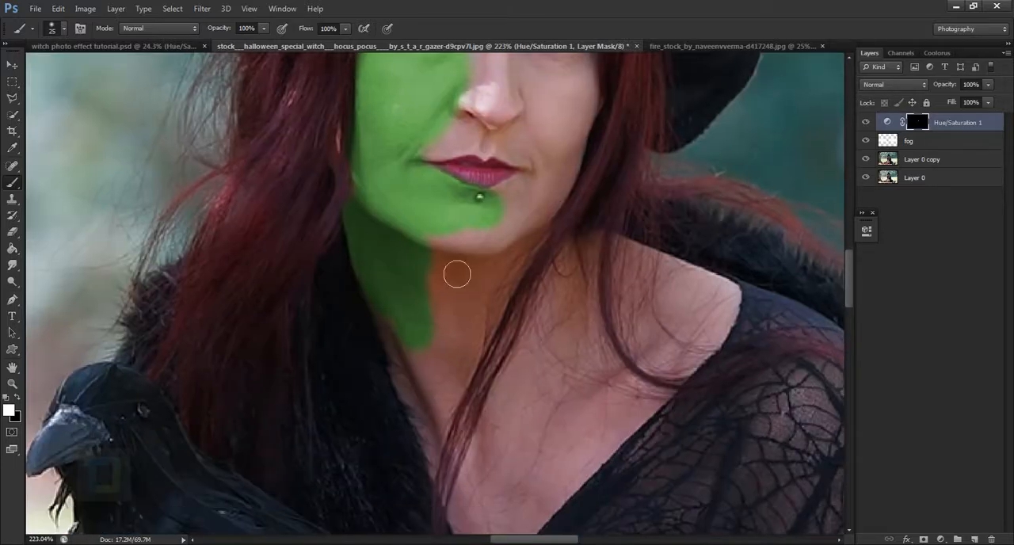
drag(444, 245, 455, 289)
mouse_move(474, 238)
mouse_down()
mouse_move(531, 227)
mouse_move(551, 191)
mouse_move(519, 216)
mouse_move(564, 182)
mouse_move(535, 247)
mouse_move(581, 167)
mouse_move(541, 268)
mouse_move(529, 203)
mouse_move(440, 214)
mouse_up()
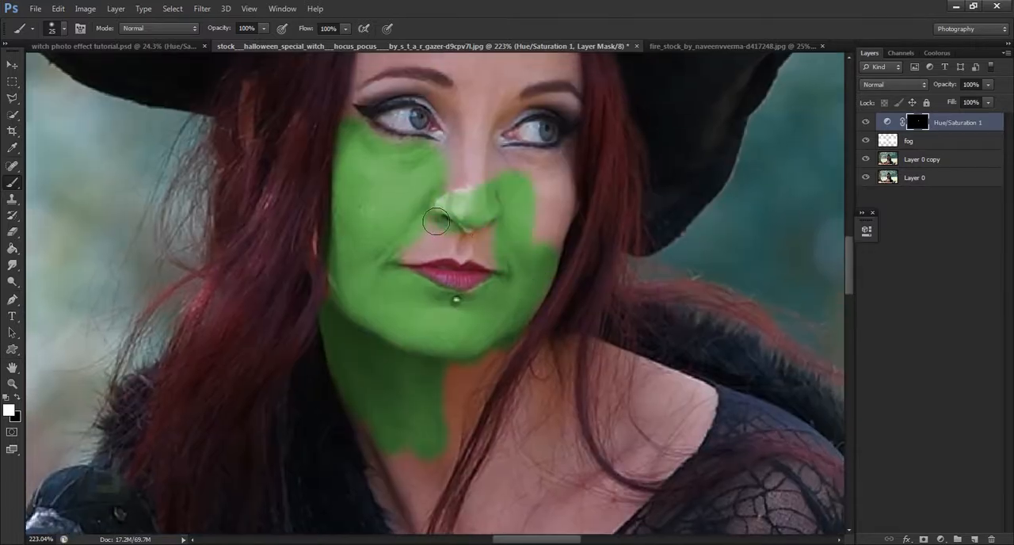
mouse_move(461, 252)
mouse_down()
mouse_move(392, 266)
mouse_move(462, 256)
mouse_up()
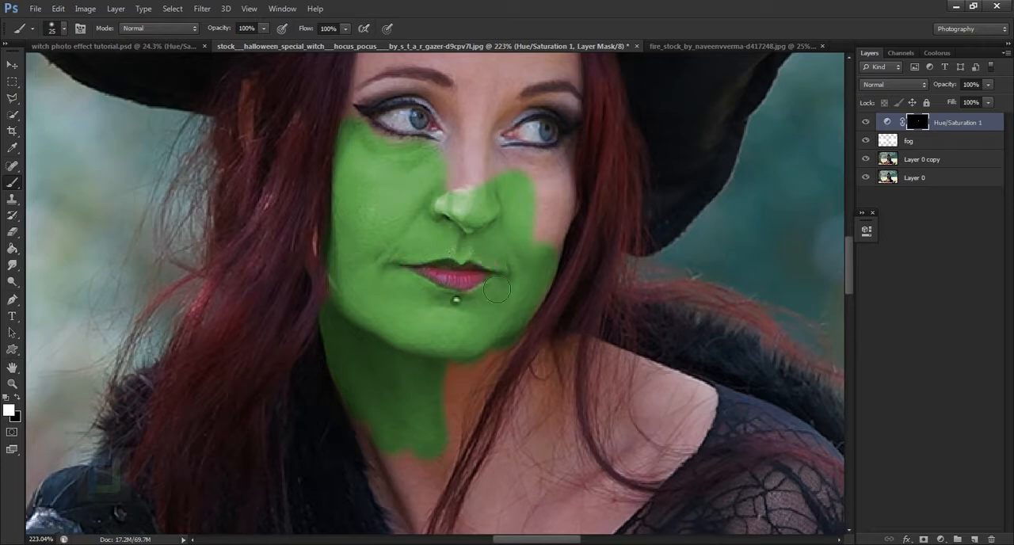
Restore the natural colour of the lips and the piercing below them by painting black on the mask with a roughly 10 px brush
scroll(503, 318, up, 5)
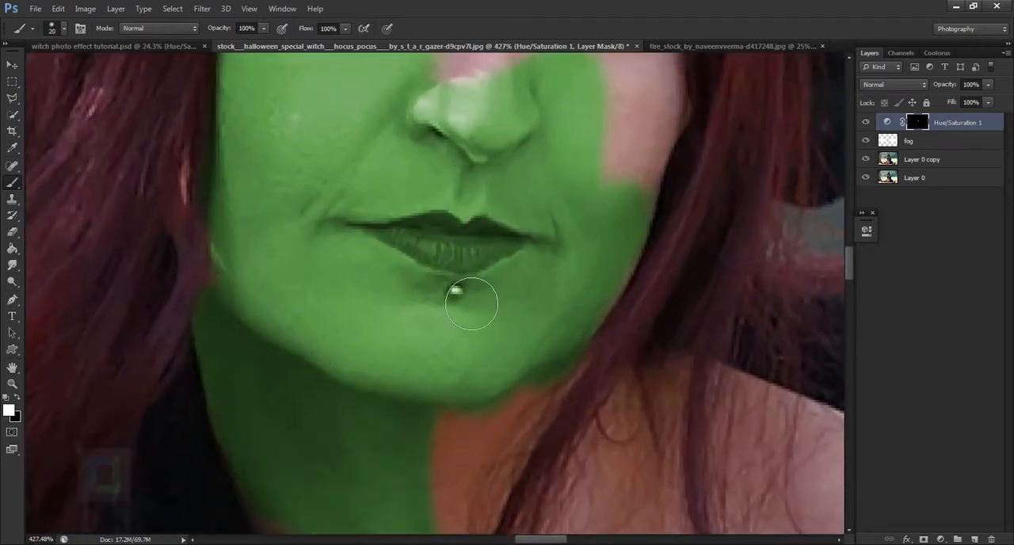
key(bracketleft)
key(bracketleft)
scroll(448, 243, up, 1)
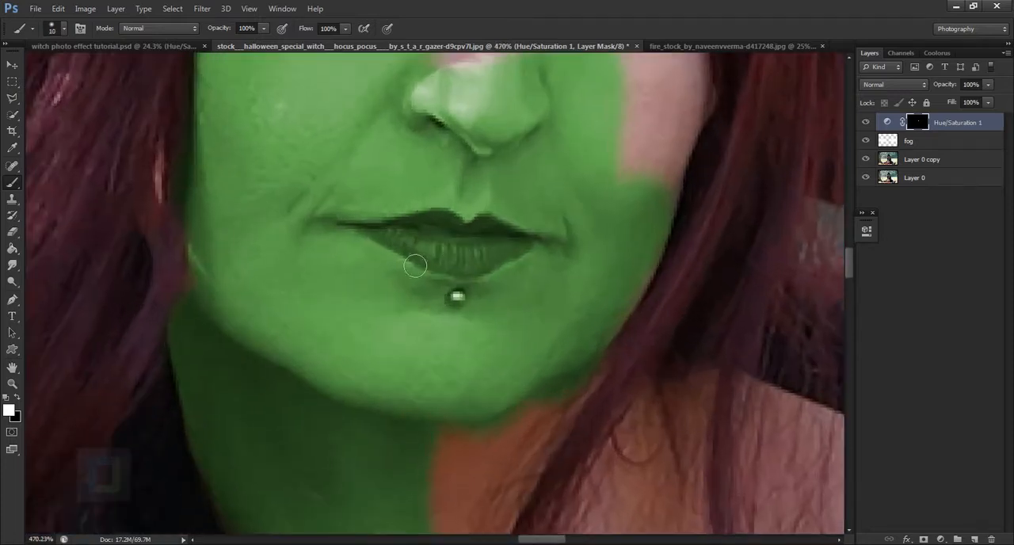
click(16, 398)
mouse_move(487, 254)
mouse_down()
mouse_move(430, 239)
mouse_move(460, 239)
mouse_move(439, 236)
mouse_move(392, 243)
mouse_move(475, 277)
mouse_move(509, 269)
mouse_move(495, 238)
mouse_move(539, 253)
mouse_move(610, 232)
mouse_move(603, 255)
mouse_move(595, 221)
mouse_move(560, 239)
mouse_up()
key(x)
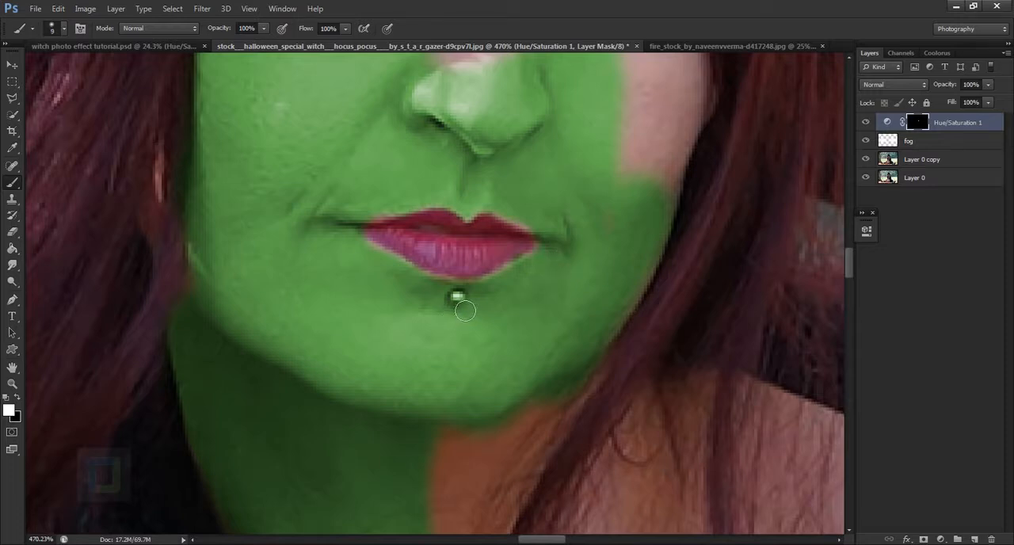
key(x)
Extend the green tint up the bridge of the nose by painting white on the mask with a 7 px brush
scroll(505, 298, down, 3)
drag(553, 146, 551, 291)
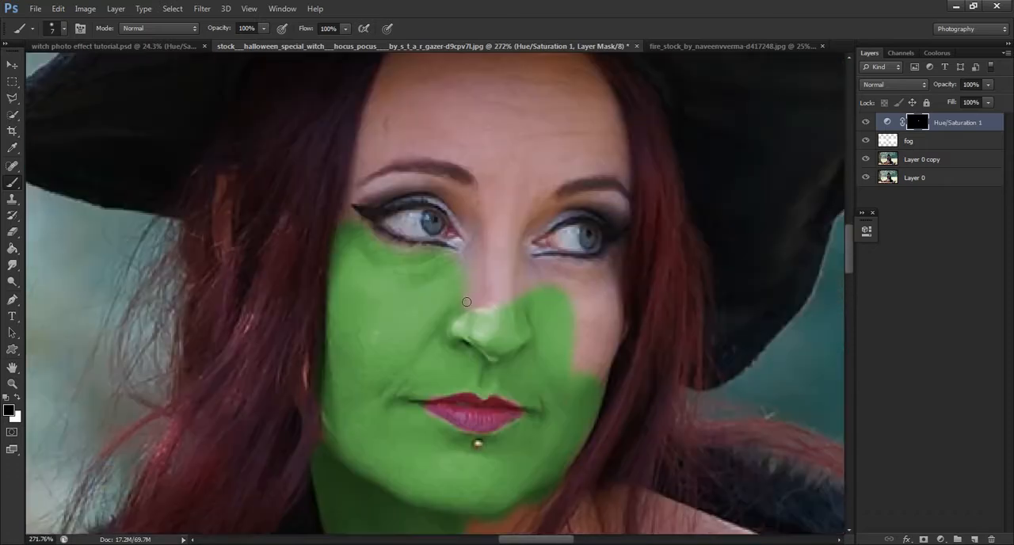
key(x)
mouse_move(473, 301)
mouse_down()
mouse_move(475, 336)
mouse_move(495, 294)
mouse_move(509, 199)
mouse_move(507, 332)
mouse_up()
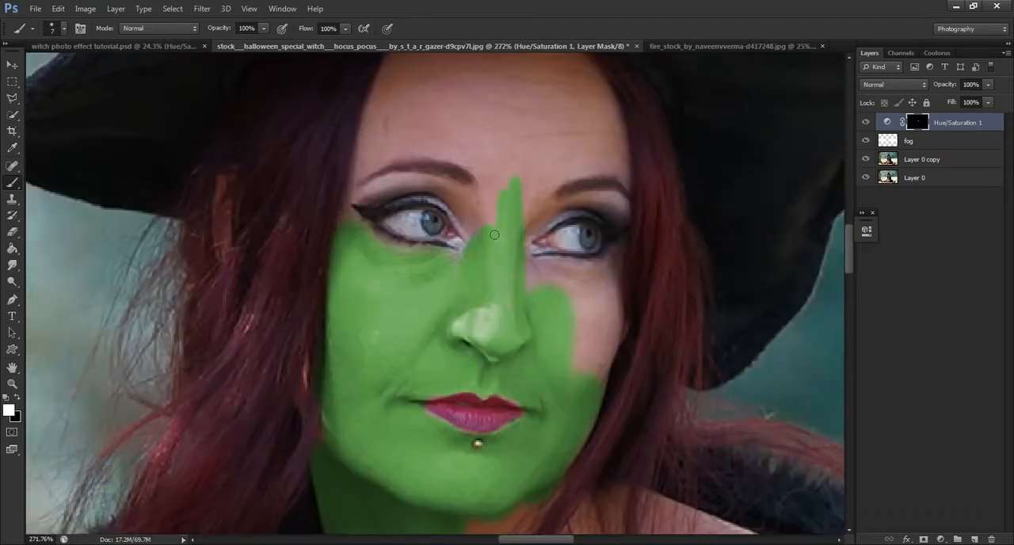
Lower the brush opacity to 60% and paint white with a 40 px brush along the hair strand from neck to chest
scroll(431, 256, down, 4)
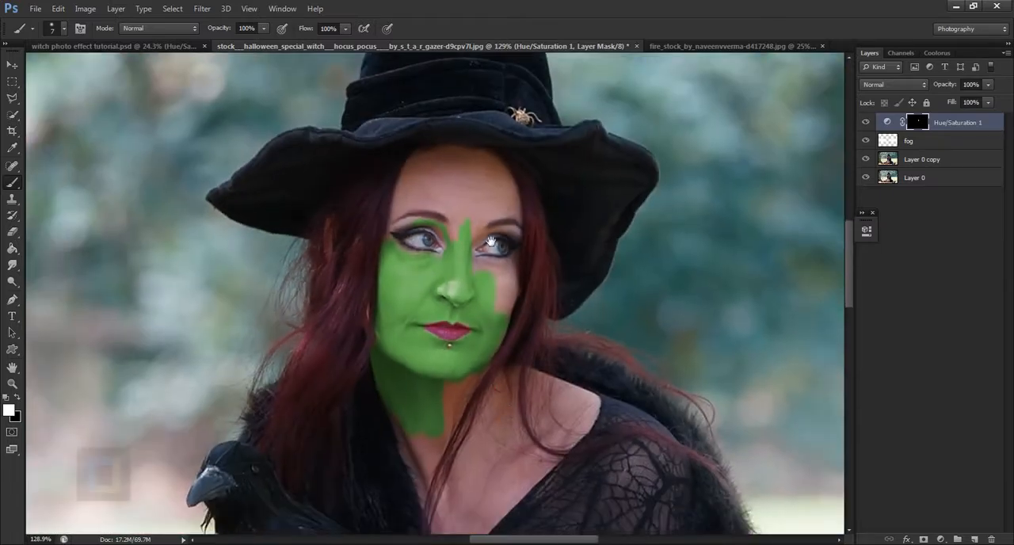
drag(512, 428, 490, 212)
scroll(444, 267, up, 4)
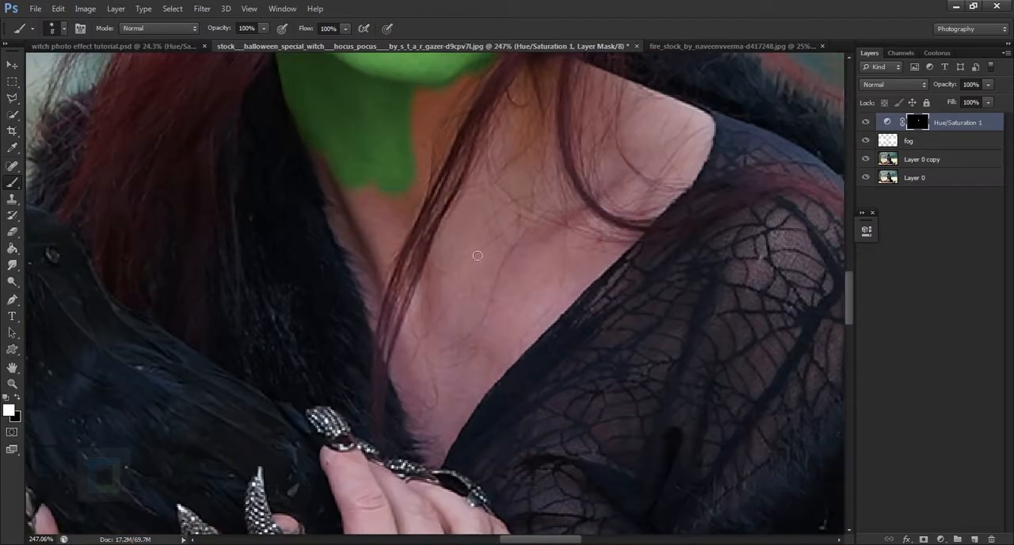
key(bracketright)
key(bracketright)
key(bracketright)
scroll(537, 207, down, 2)
drag(233, 30, 220, 27)
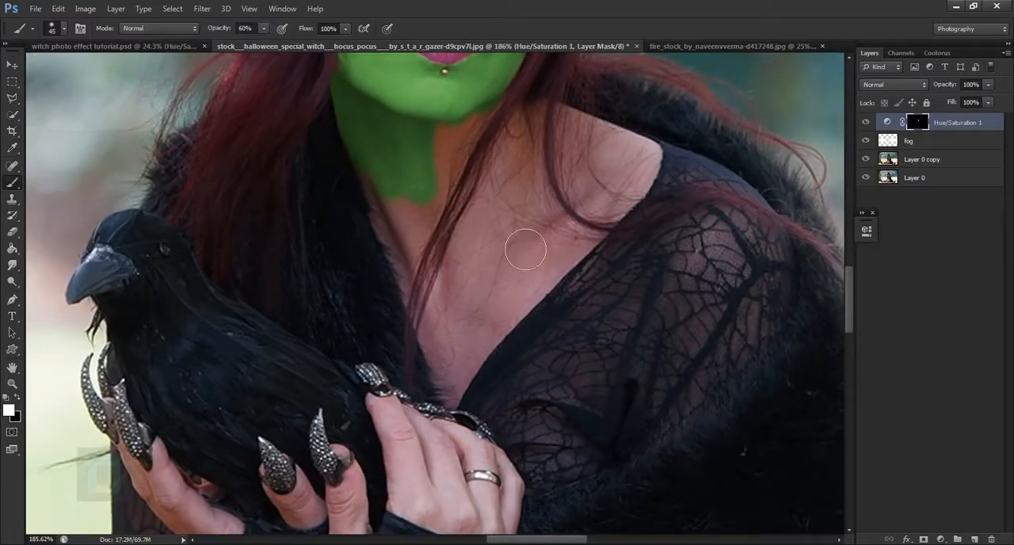
key(bracketleft)
mouse_move(493, 157)
mouse_down()
mouse_move(445, 284)
mouse_move(443, 356)
mouse_up()
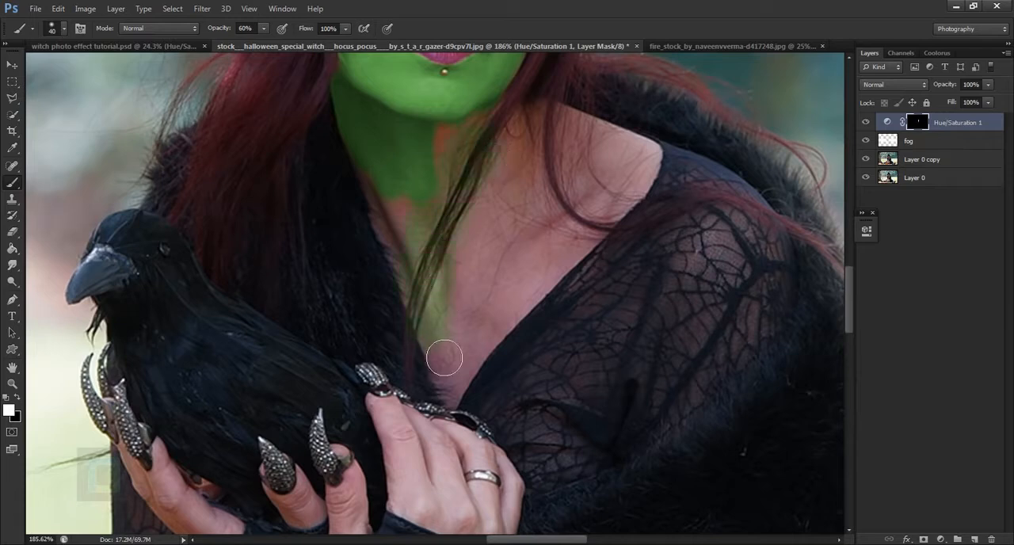
Bring back the red of the hair strand over the chest by painting black on the mask with a 15 px brush
key(bracketleft)
key(bracketleft)
click(17, 399)
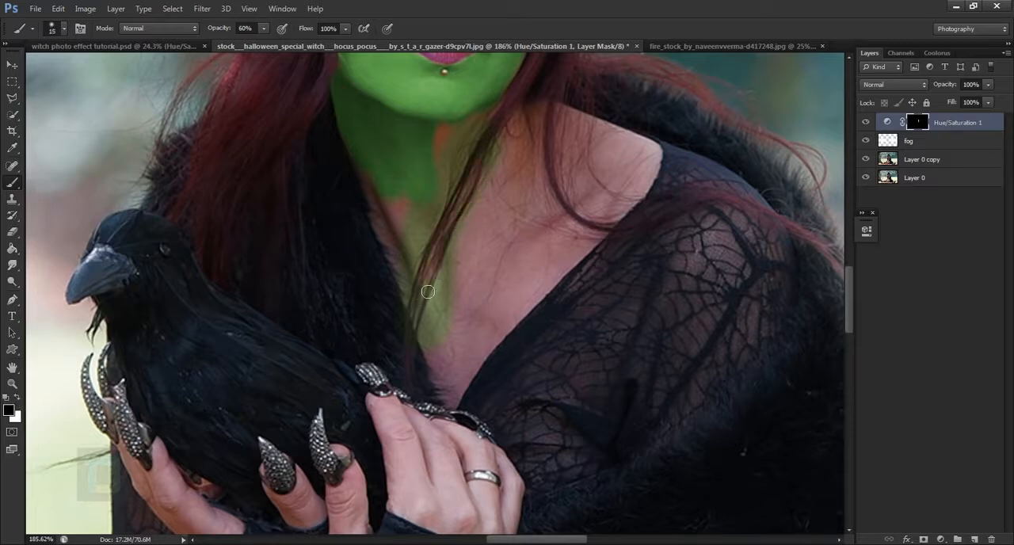
Paint white over the chest skin down to the neckline with a 60 px brush at 60% opacity
key(x)
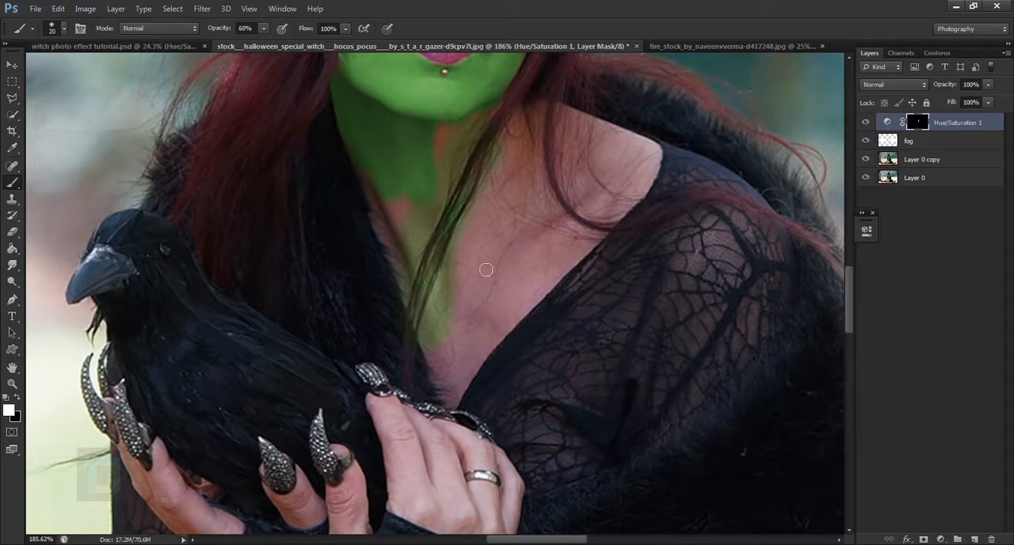
key(bracketright)
key(bracketright)
key(bracketright)
key(bracketright)
mouse_move(536, 222)
mouse_down()
mouse_move(494, 342)
mouse_move(537, 236)
mouse_move(557, 276)
mouse_move(535, 315)
mouse_up()
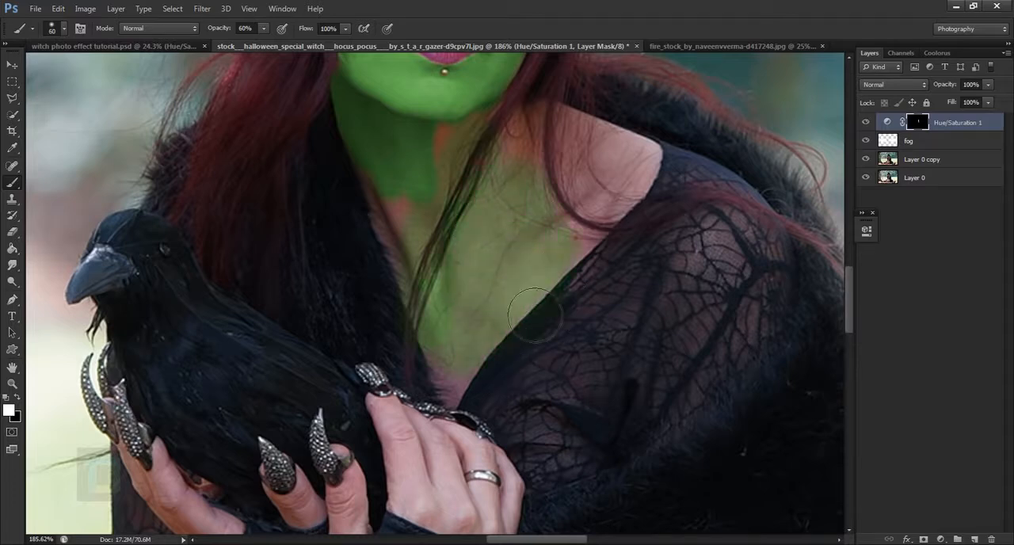
Paint out part of the chest tint in black and repaint the chest in white along the neckline
key(x)
mouse_move(542, 259)
mouse_down()
mouse_move(481, 376)
mouse_move(500, 327)
mouse_up()
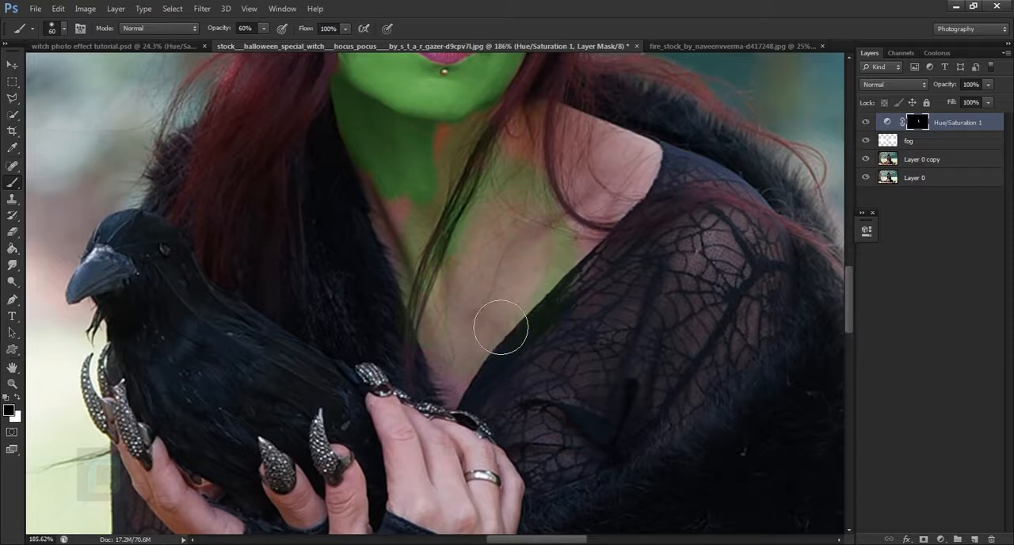
key(x)
mouse_move(485, 365)
mouse_down()
mouse_move(531, 286)
mouse_move(494, 362)
mouse_move(557, 282)
mouse_up()
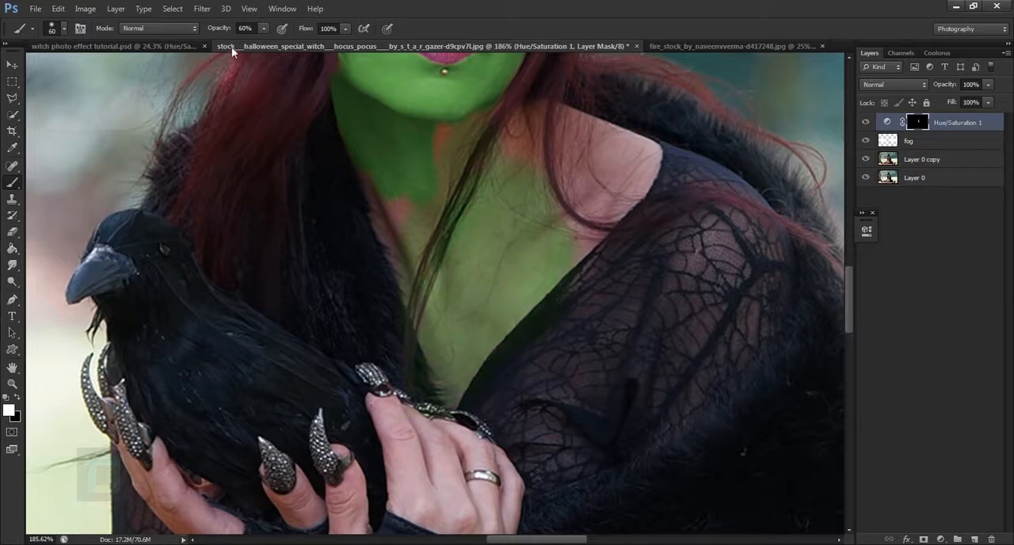
Raise the brush opacity to 100% and paint white over the lower neck and chest for full green coverage
drag(216, 33, 248, 33)
mouse_move(442, 242)
mouse_down()
mouse_move(414, 223)
mouse_move(426, 237)
mouse_move(409, 195)
mouse_up()
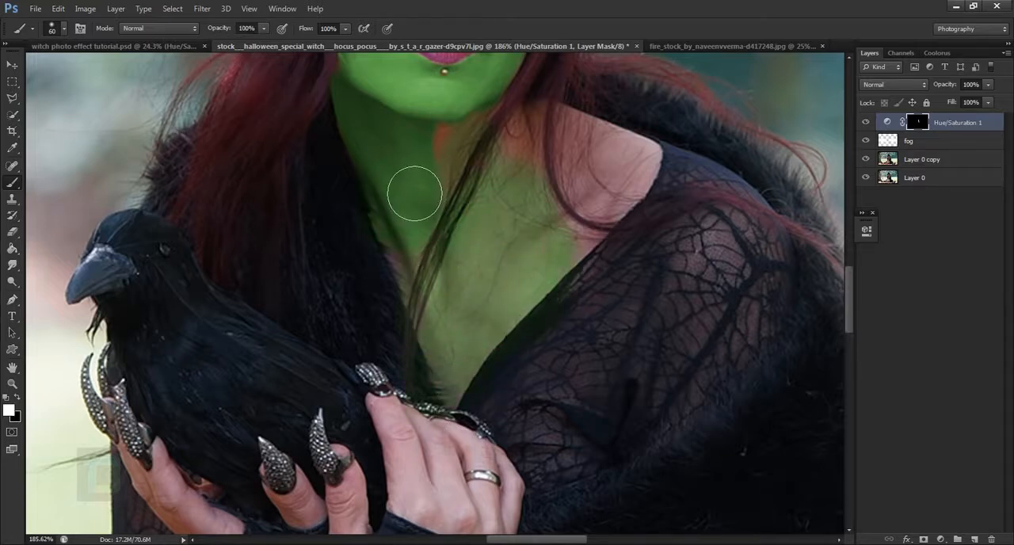
mouse_move(564, 298)
mouse_down()
mouse_move(494, 366)
mouse_move(478, 396)
mouse_move(535, 236)
mouse_up()
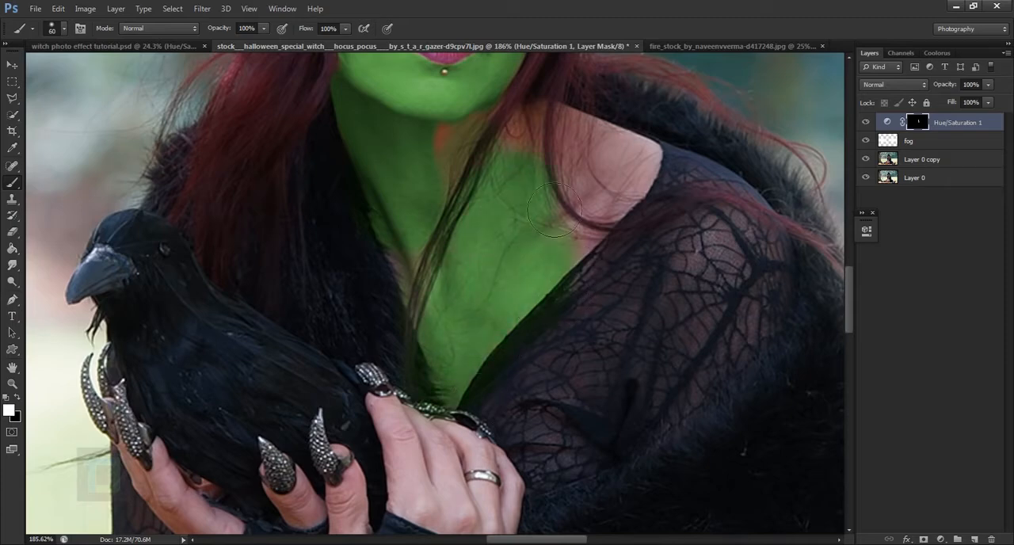
Examine the green tint up close and across the whole image, including the untinted shoulder and hands
scroll(564, 225, down, 5)
scroll(572, 231, down, 5)
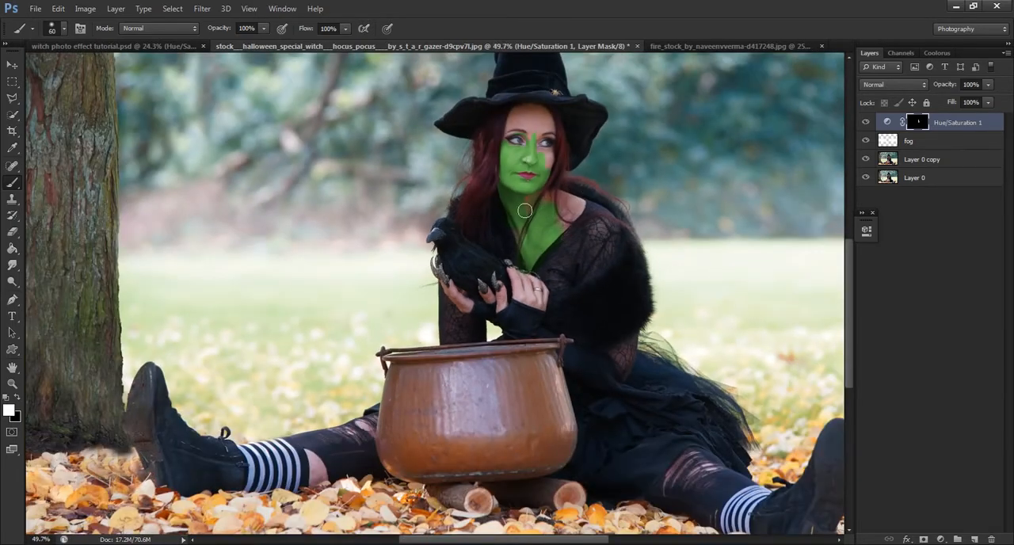
scroll(525, 210, up, 5)
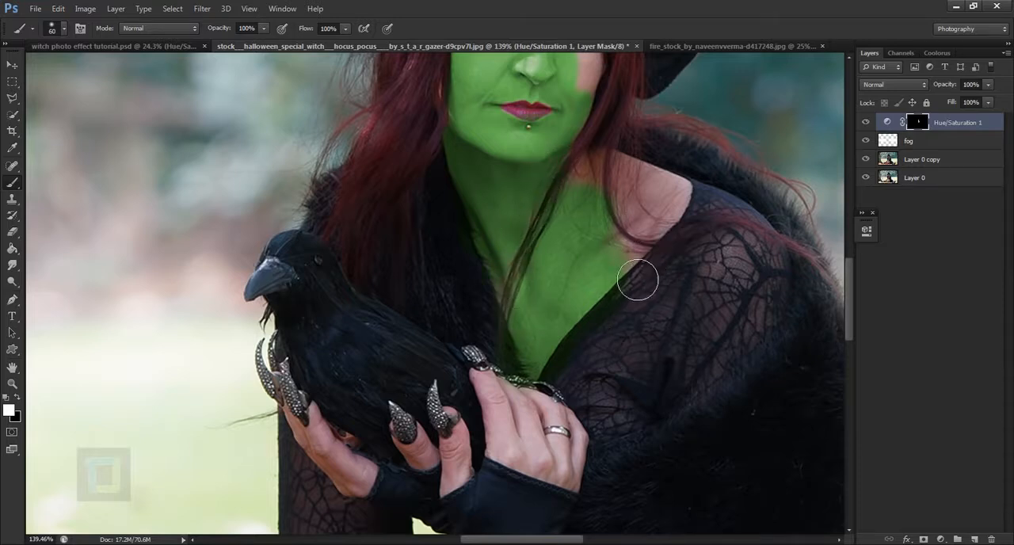
scroll(587, 258, down, 2)
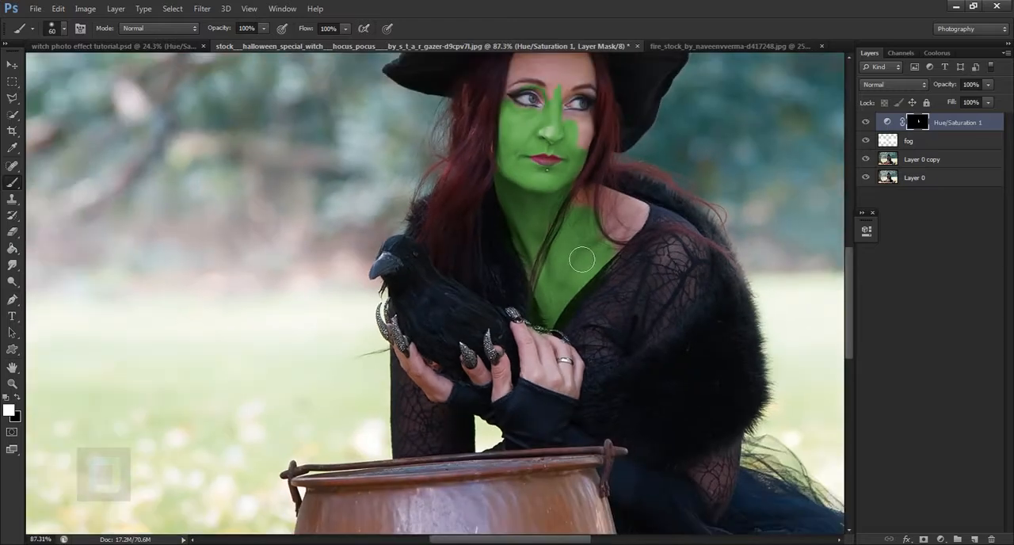
mouse_move(587, 363)
mouse_down()
mouse_move(569, 186)
mouse_move(563, 366)
mouse_up()
scroll(562, 212, down, 2)
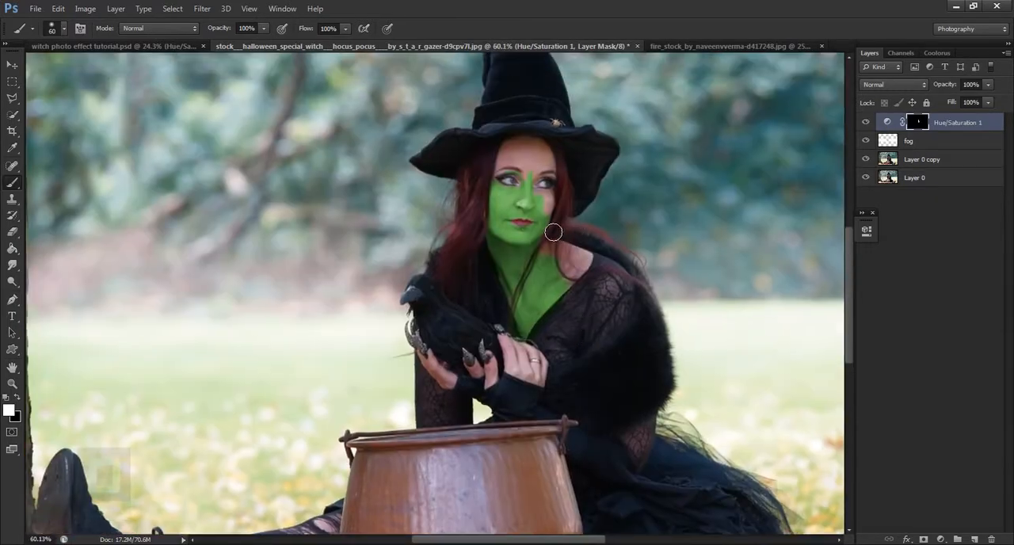
key(ctrl+0)
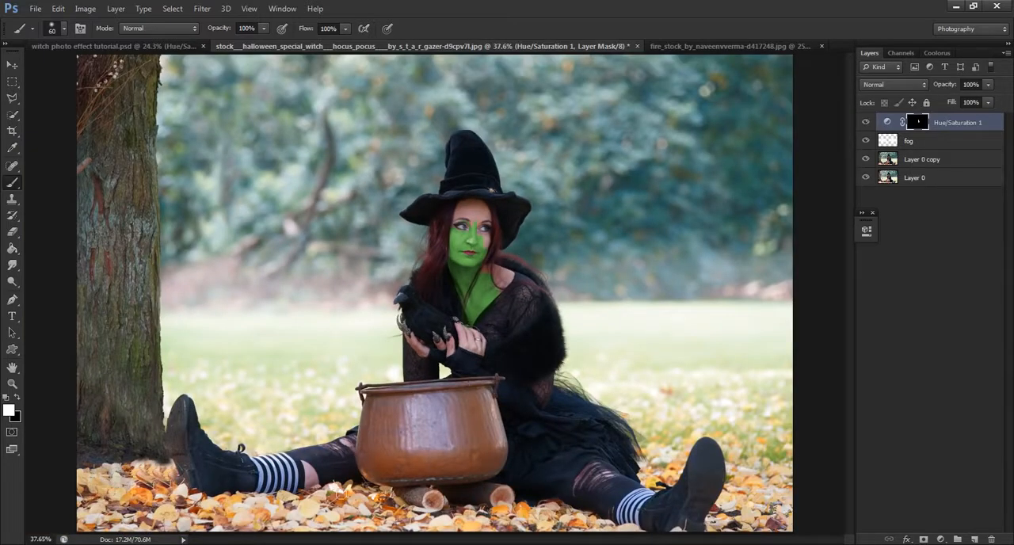
scroll(316, 470, up, 1)
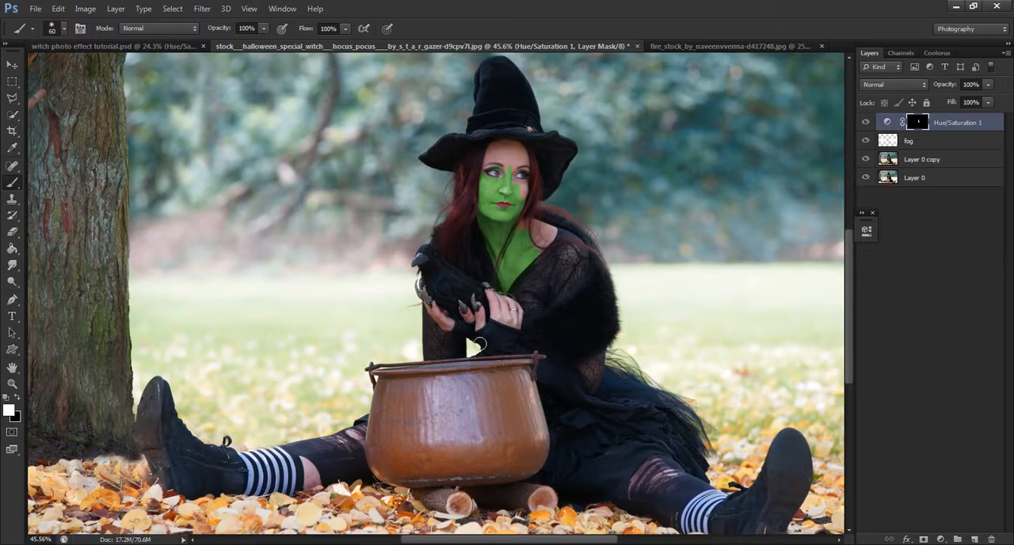
scroll(478, 345, up, 6)
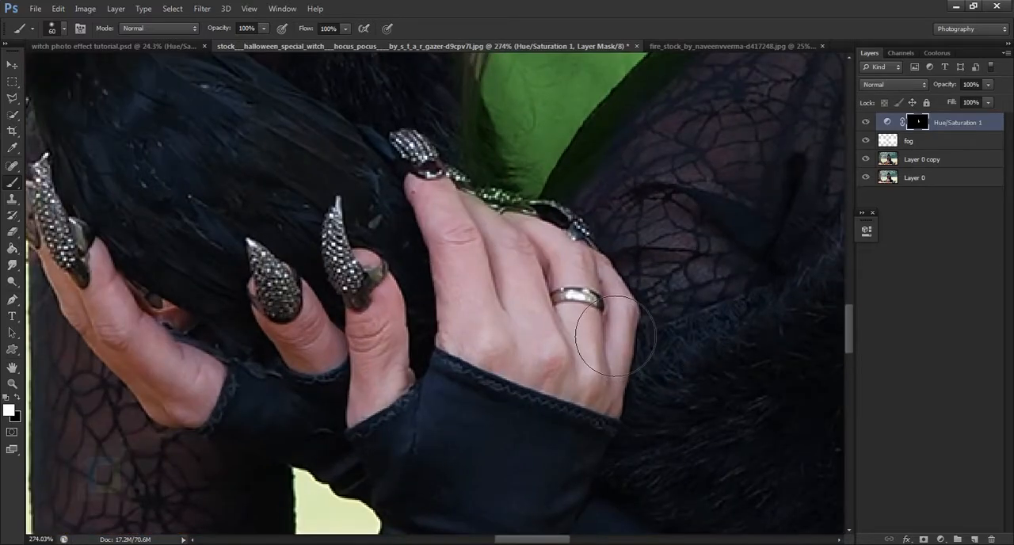
scroll(594, 321, down, 3)
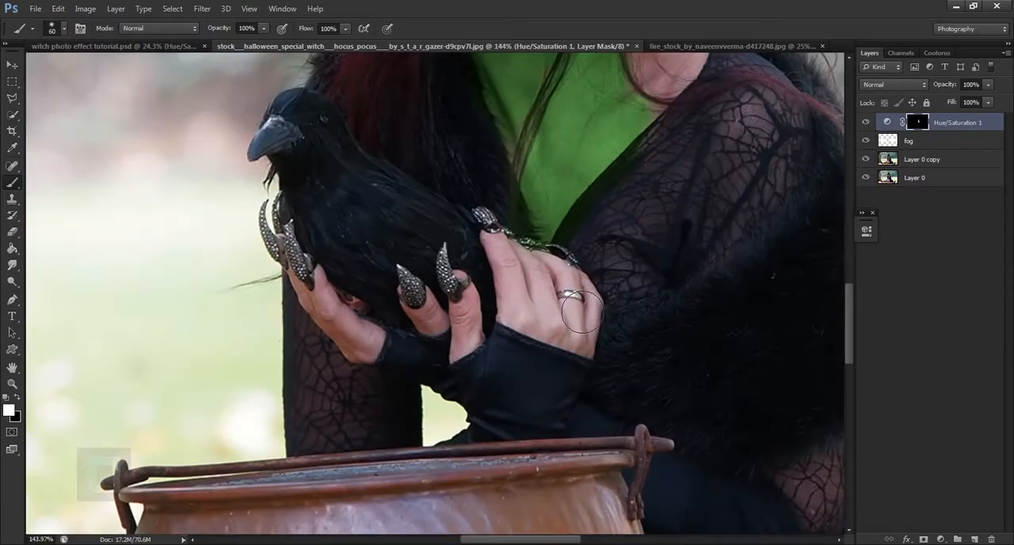
scroll(581, 313, down, 7)
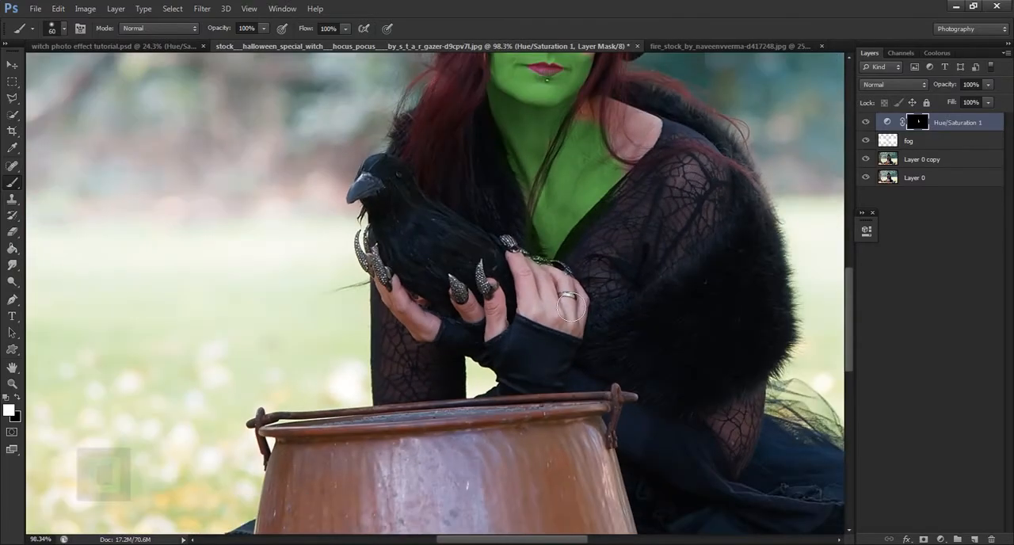
scroll(594, 285, up, 2)
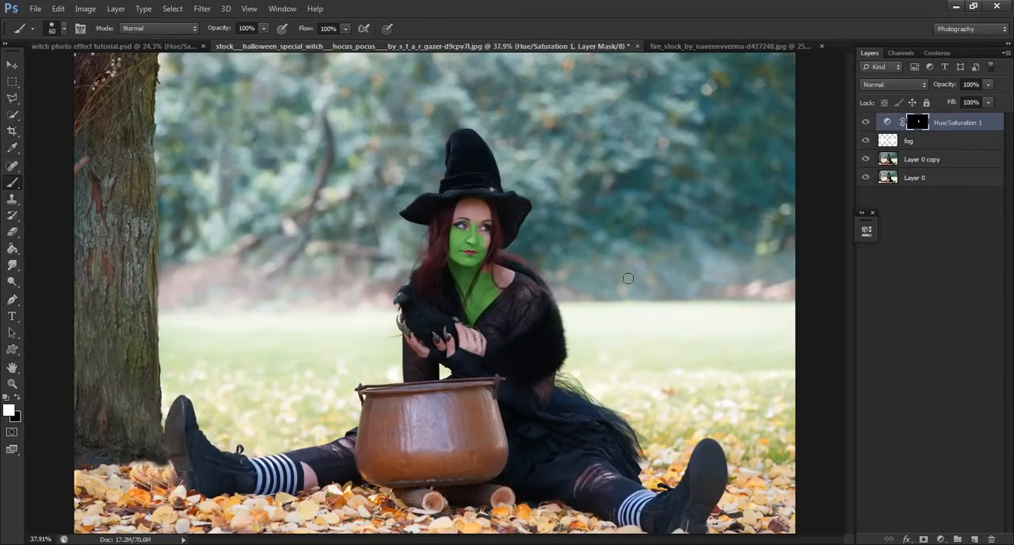
scroll(622, 277, down, 1)
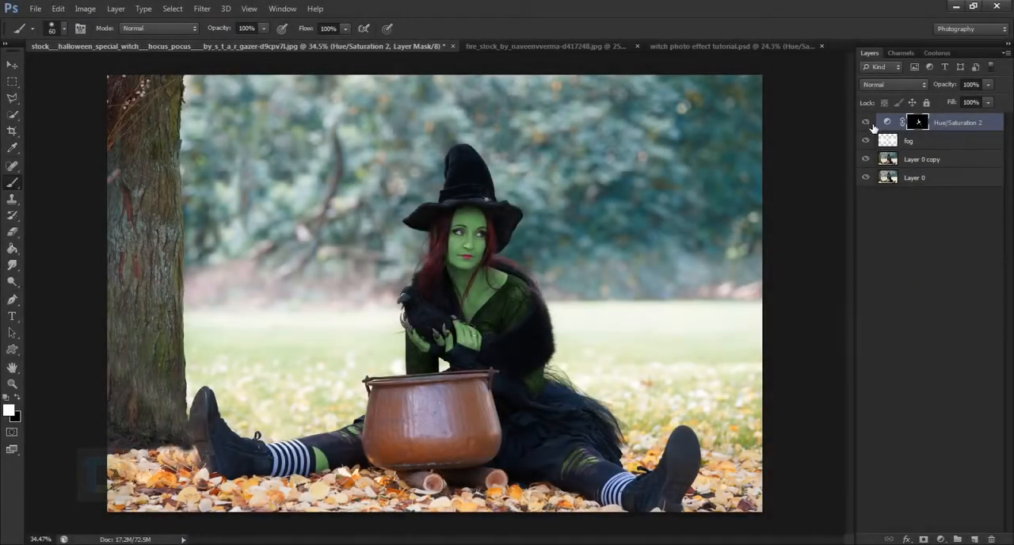
Toggle the Hue/Saturation 2 layer to compare, and examine the green tint on the hands, sleeves and ripped stockings
click(866, 123)
click(867, 123)
scroll(420, 424, up, 5)
mouse_move(419, 403)
mouse_down()
mouse_move(595, 107)
mouse_move(441, 355)
mouse_up()
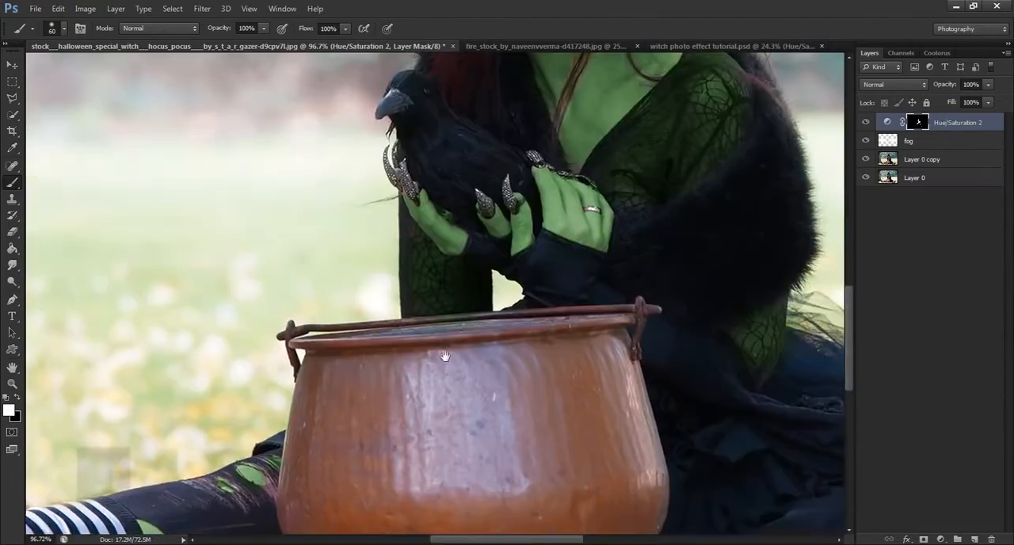
drag(674, 308, 475, 336)
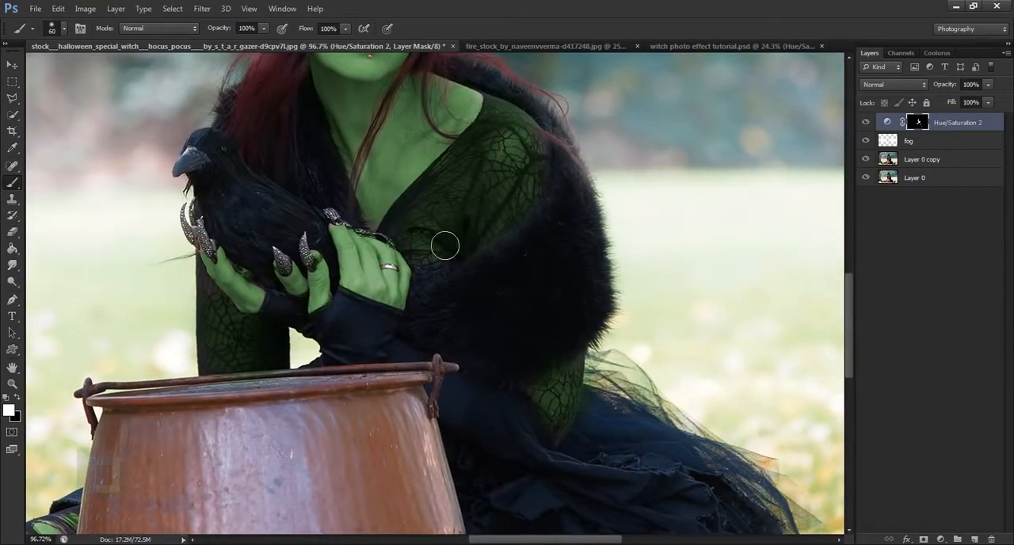
drag(545, 412, 421, 198)
scroll(438, 236, down, 2)
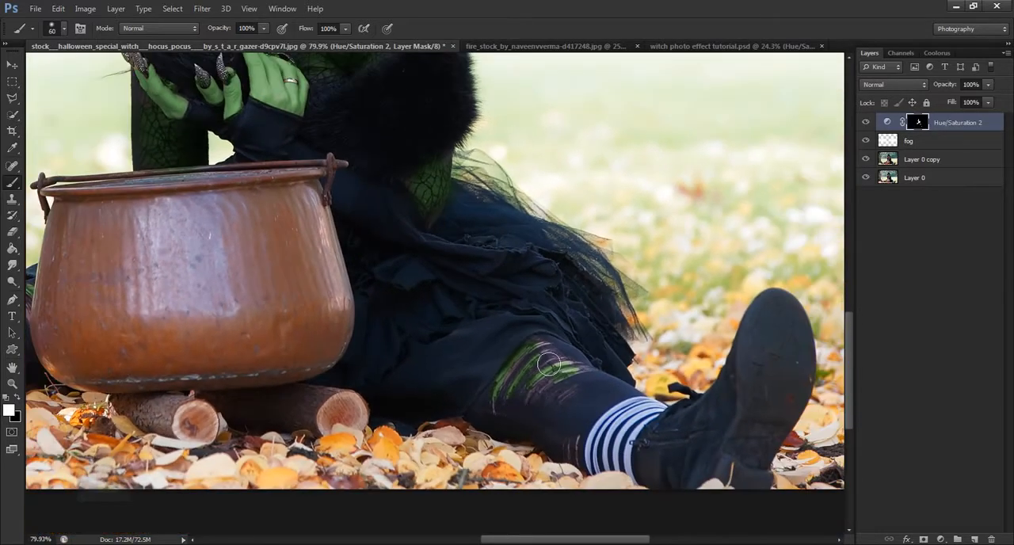
scroll(545, 384, down, 3)
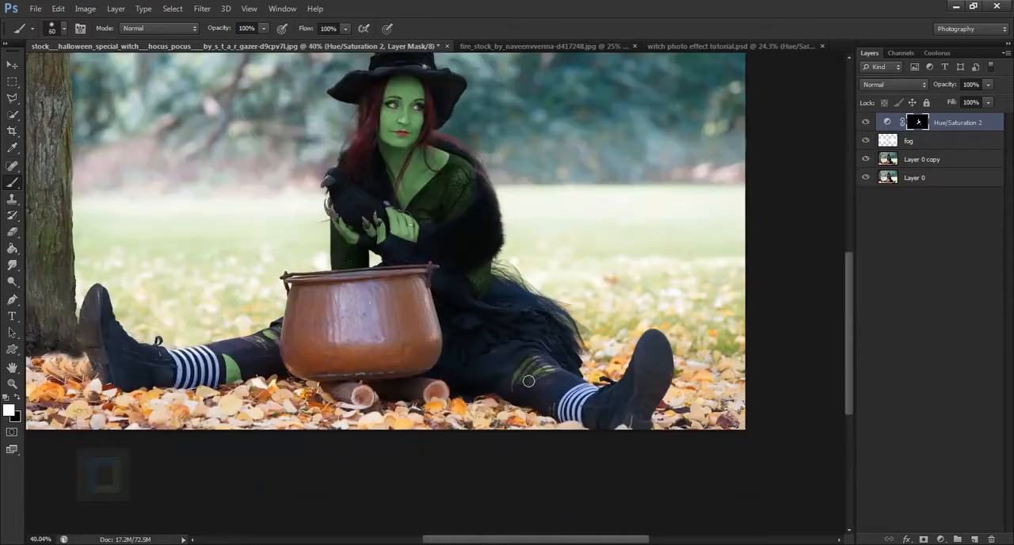
scroll(761, 204, up, 2)
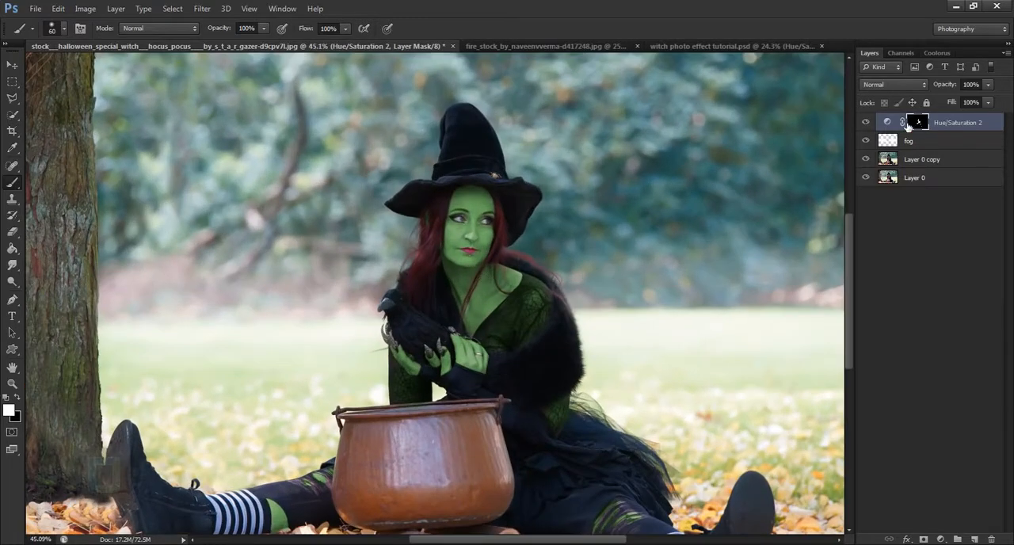
Fine-tune the hue of the Hue/Saturation 2 adjustment that colours the witch's skin green
double_click(888, 122)
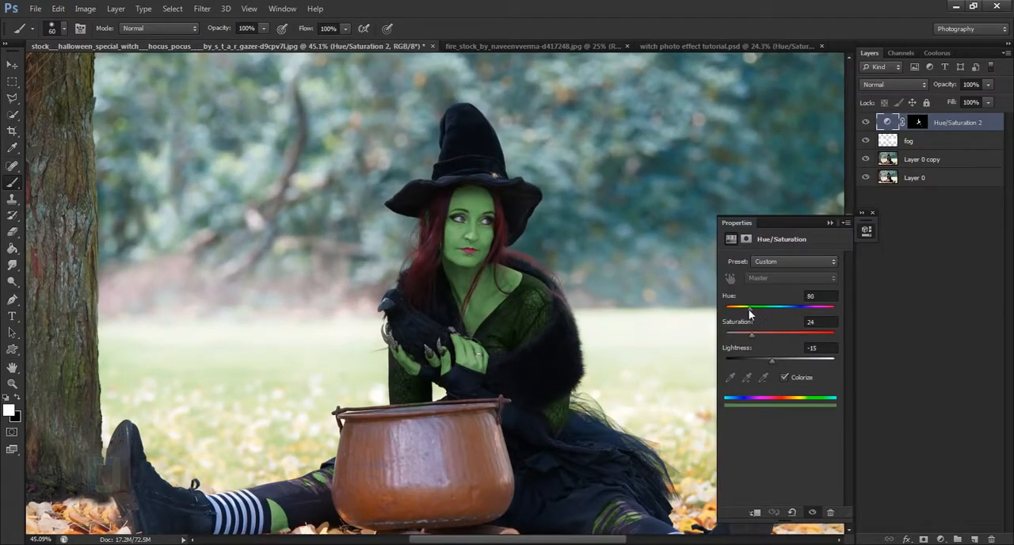
drag(751, 314, 757, 308)
click(832, 224)
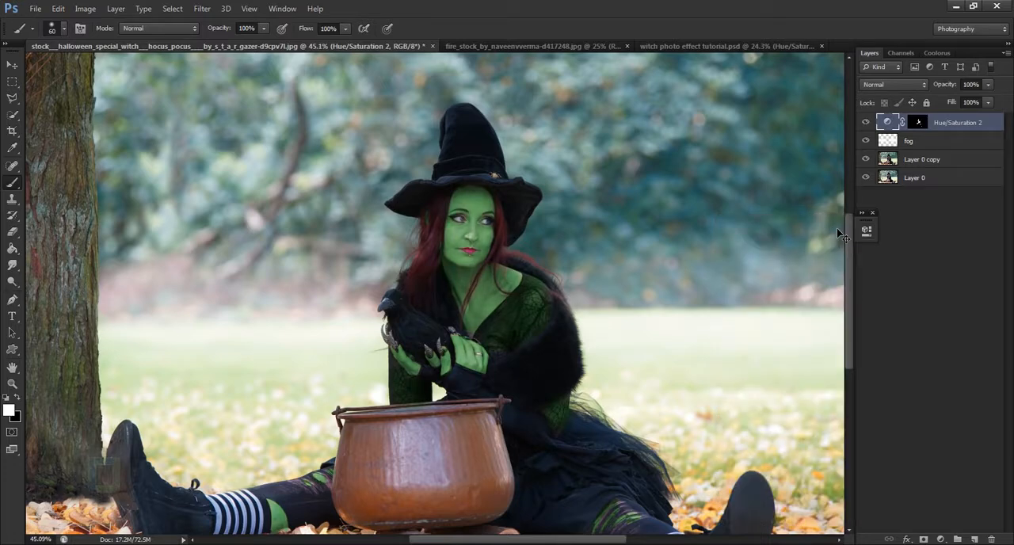
Add a Color Balance adjustment layer above Hue/Saturation 2 and shift the midtones towards a cooler, greener cast
key(ctrl+0)
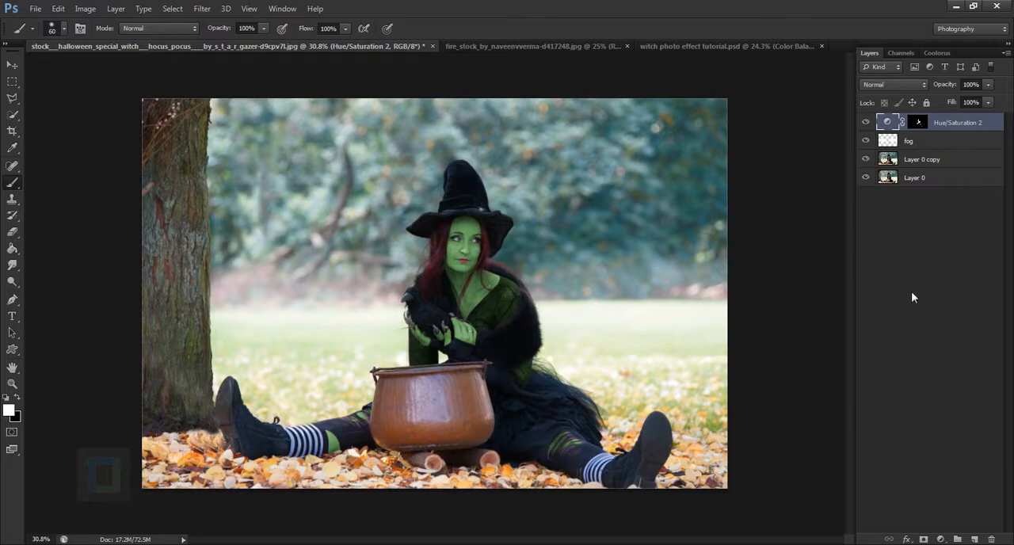
click(944, 539)
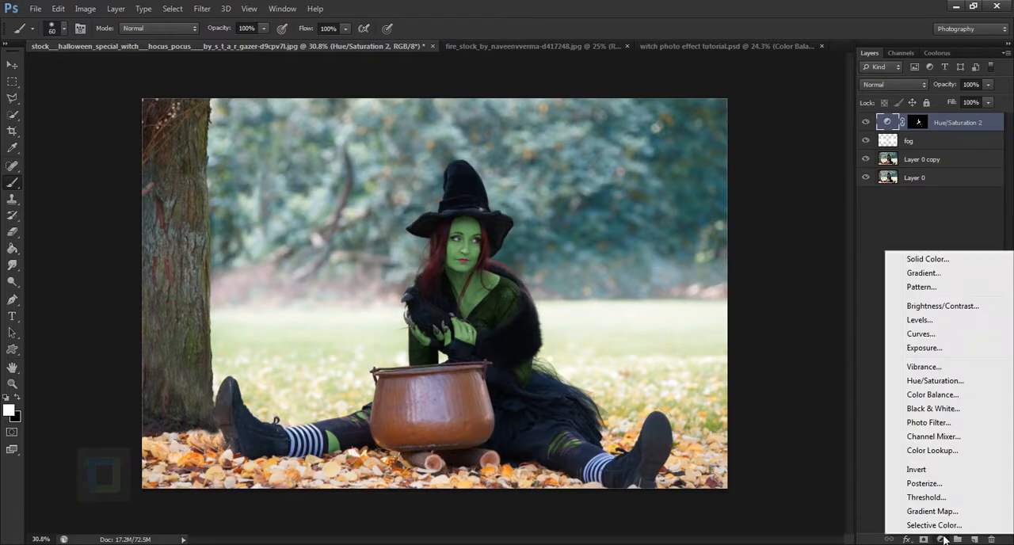
click(925, 395)
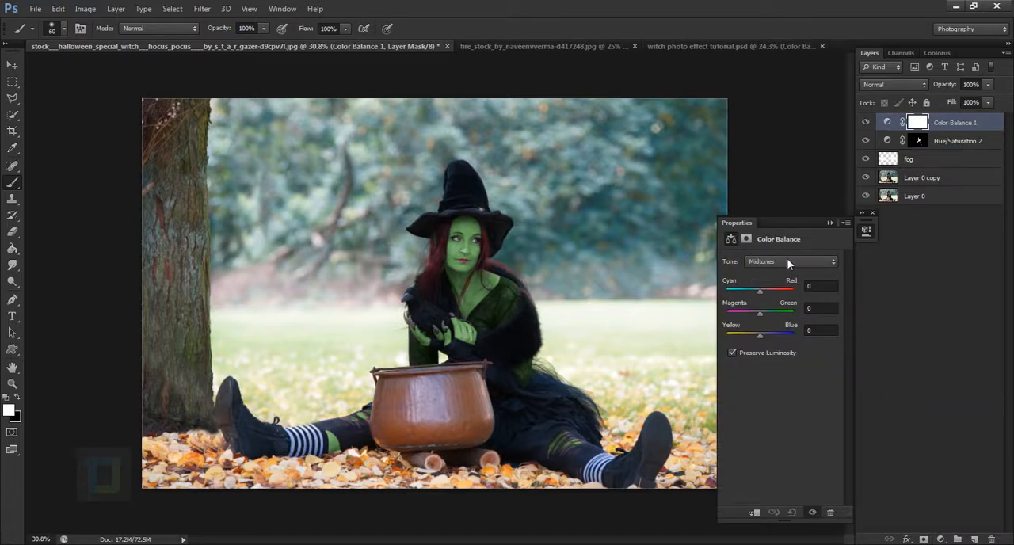
click(763, 310)
click(830, 223)
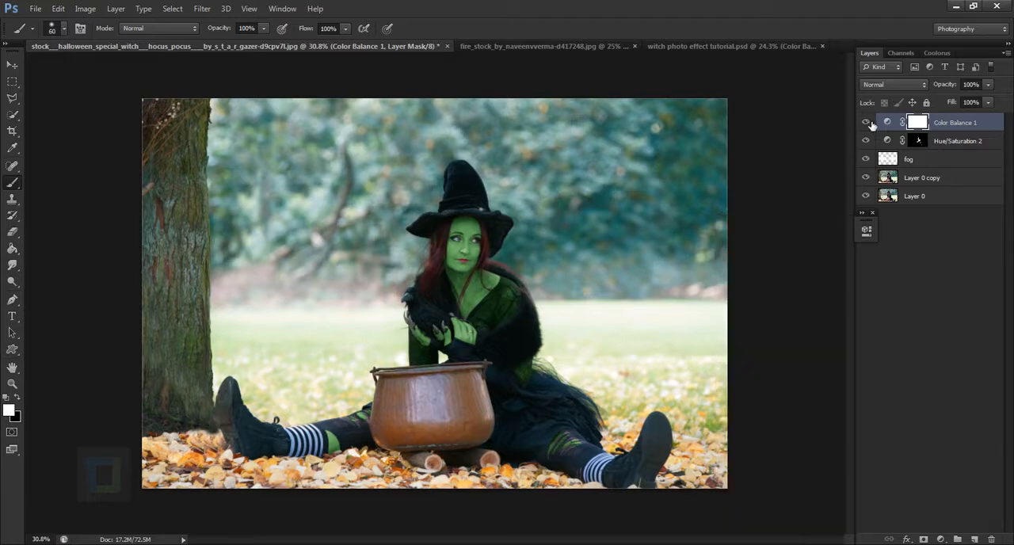
click(873, 216)
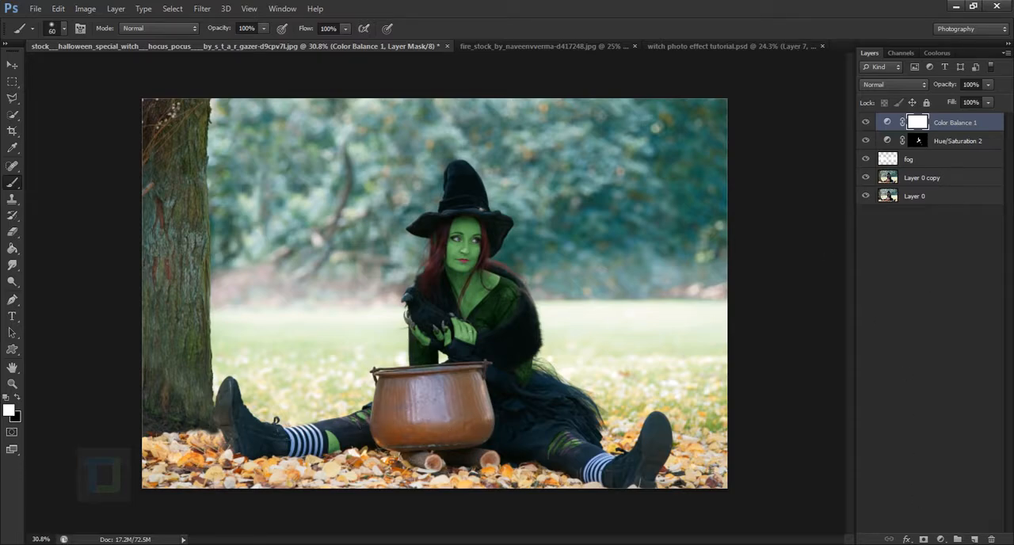
Add a Brightness/Contrast adjustment layer on top and raise the contrast to 99
click(941, 538)
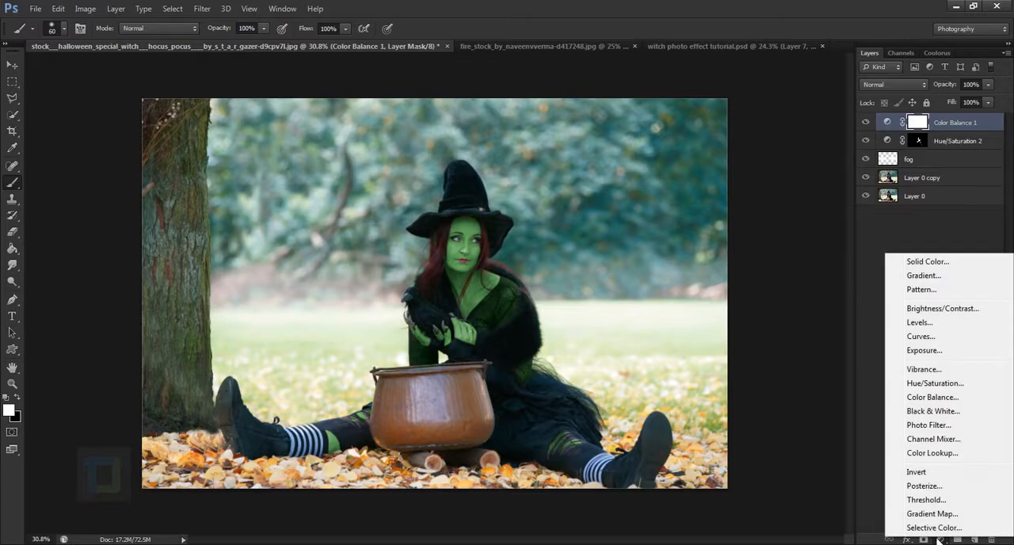
click(945, 309)
drag(776, 319, 822, 321)
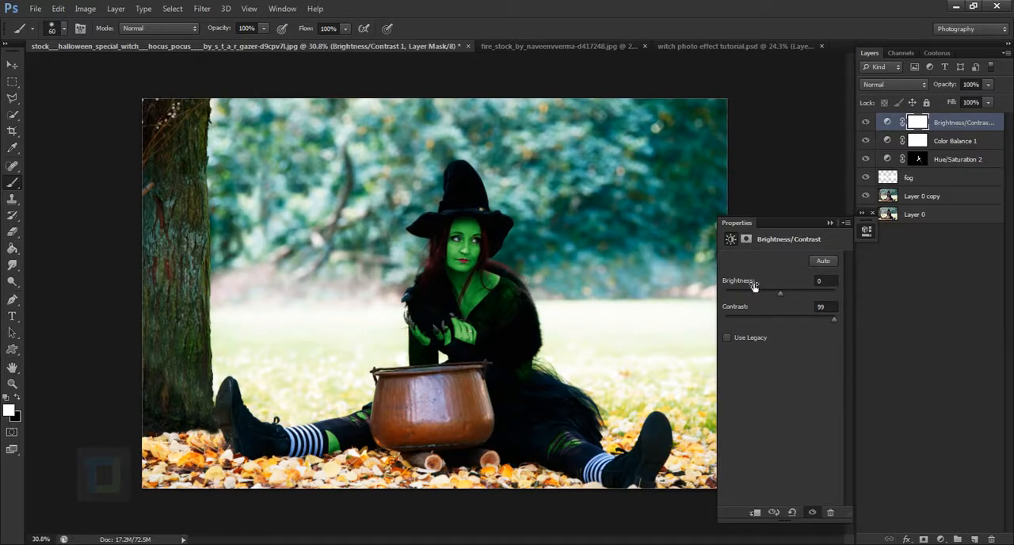
click(831, 223)
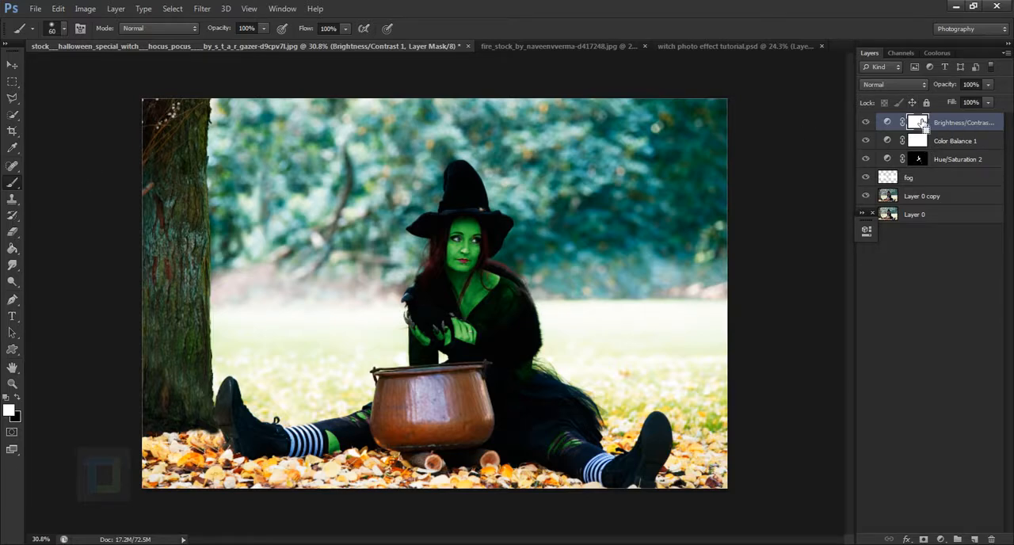
Invert the Brightness/Contrast mask to black and paint white over the cauldron's body with a large brush of 300 and 250 px
key(ctrl+i)
scroll(437, 472, up, 2)
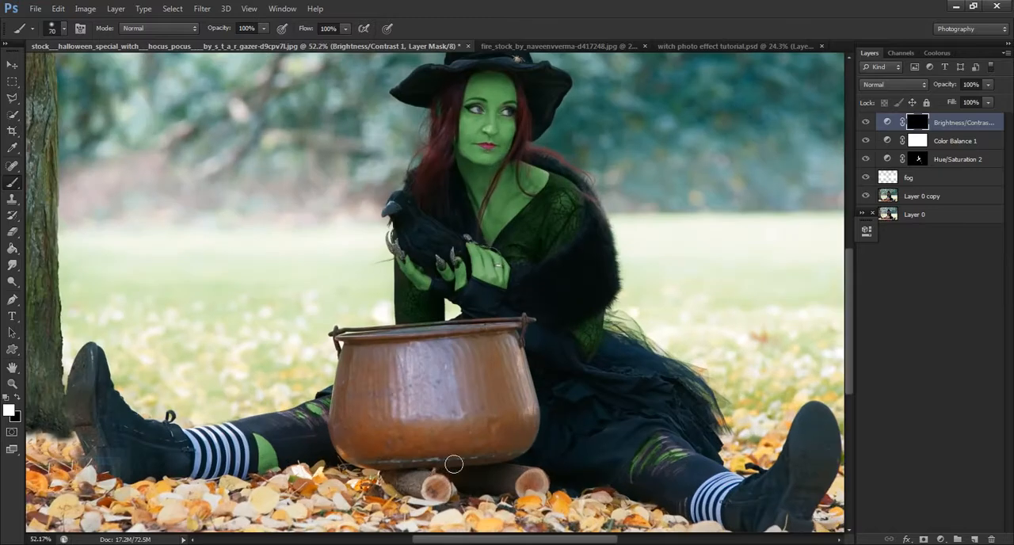
key(bracketright)
key(bracketright)
key(bracketright)
key(bracketright)
key(bracketright)
key(bracketright)
key(bracketright)
key(bracketright)
key(bracketright)
drag(455, 409, 396, 416)
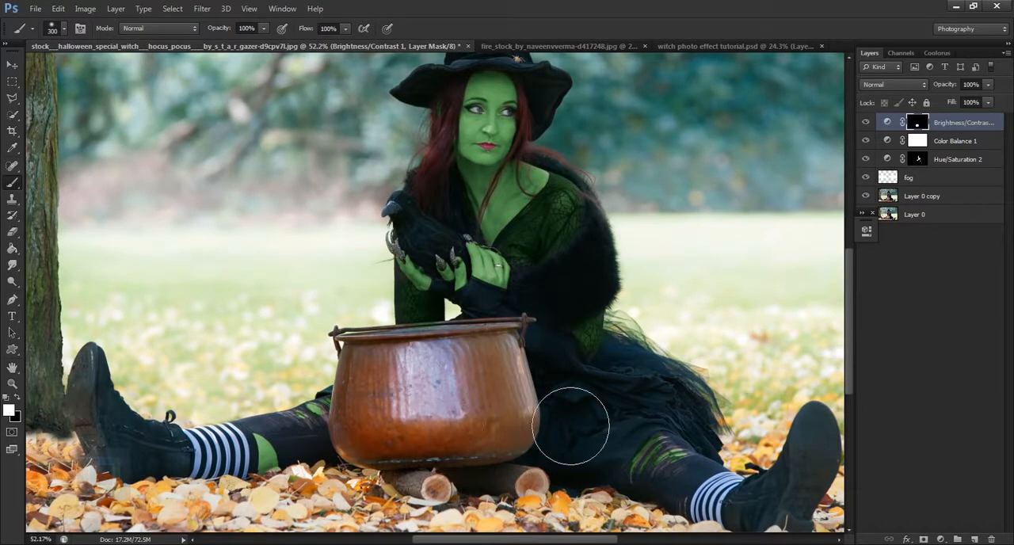
key(bracketleft)
mouse_move(499, 430)
mouse_down()
mouse_move(518, 476)
mouse_move(509, 405)
mouse_move(526, 420)
mouse_up()
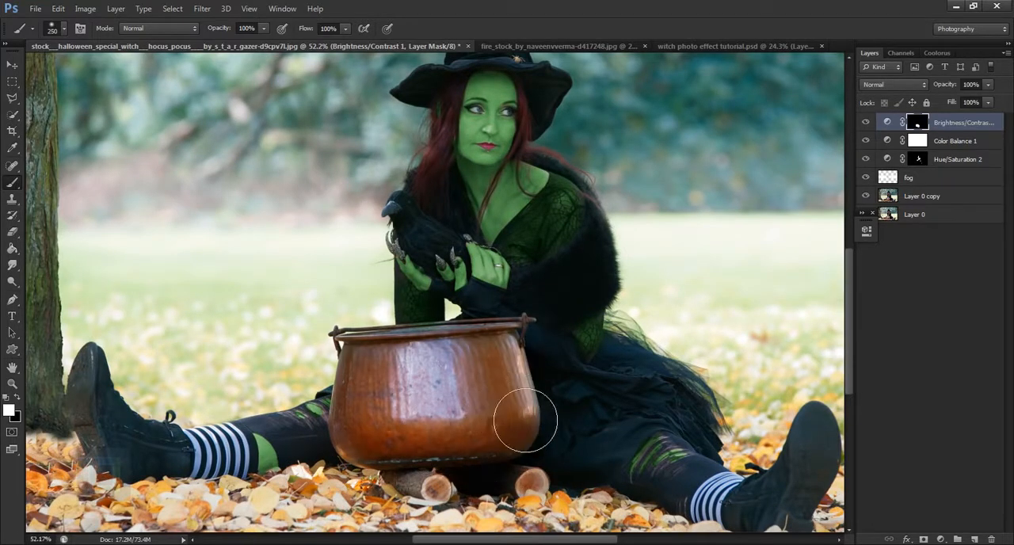
Paint black on the mask with a 125 px brush over the dress beside the cauldron to remove the contrast spill
key(bracketleft)
key(bracketleft)
key(bracketleft)
key(bracketleft)
key(bracketleft)
key(bracketleft)
key(bracketleft)
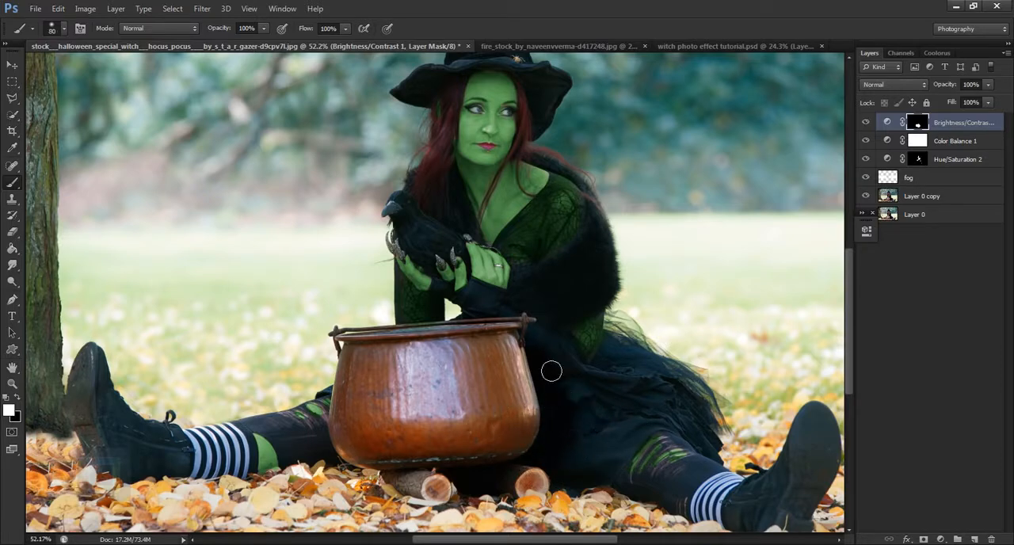
key(bracketright)
key(bracketright)
key(bracketright)
key(x)
mouse_move(560, 375)
mouse_down()
mouse_move(579, 455)
mouse_move(499, 498)
mouse_up()
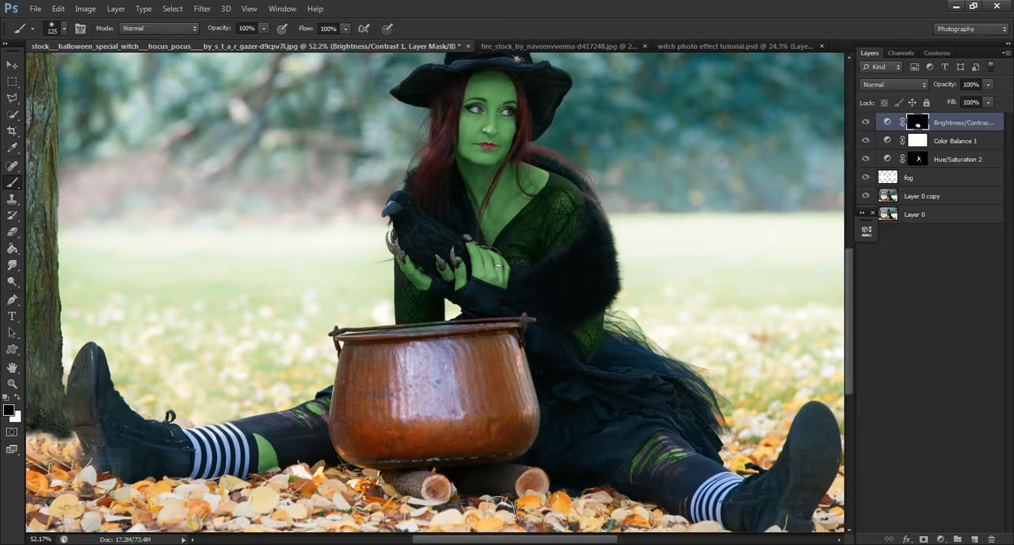
Paint white on the mask along the cauldron's lower rim and the side edge next to the dress
key(x)
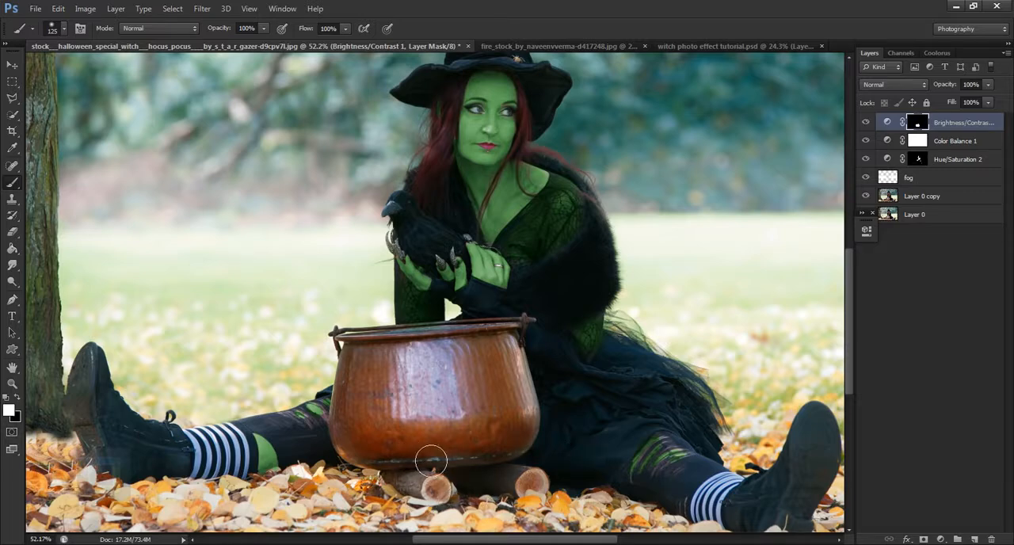
mouse_move(431, 459)
mouse_down()
mouse_move(500, 451)
mouse_move(526, 430)
mouse_move(529, 407)
mouse_up()
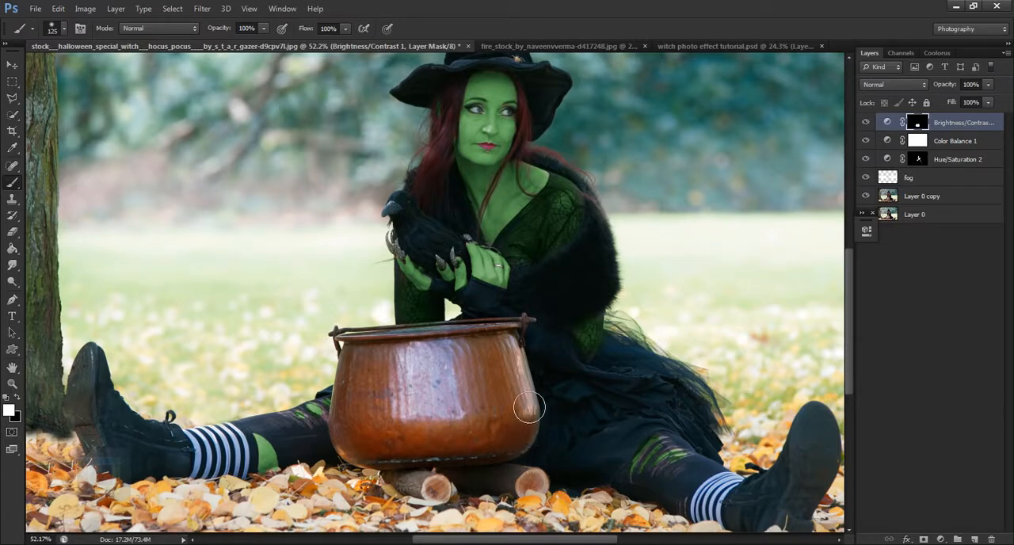
key(x)
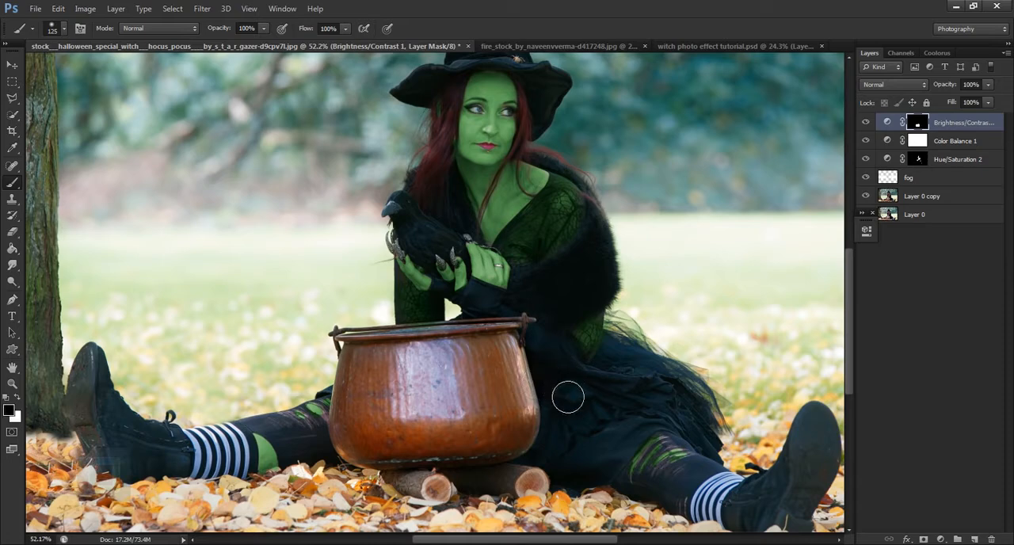
Toggle the Brightness/Contrast layer's visibility to compare the cauldron with and without the contrast boost
scroll(591, 374, down, 3)
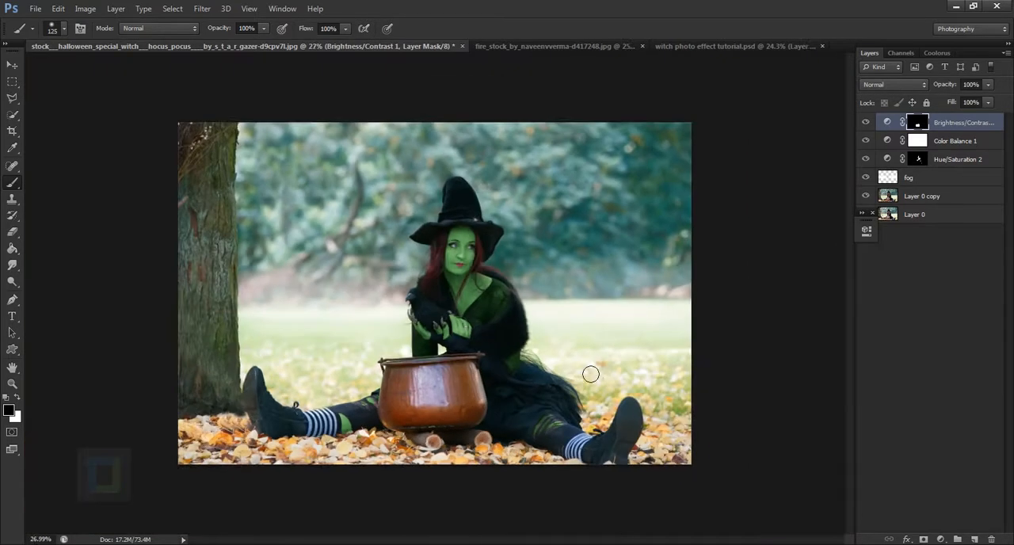
scroll(590, 374, down, 1)
click(871, 120)
click(870, 125)
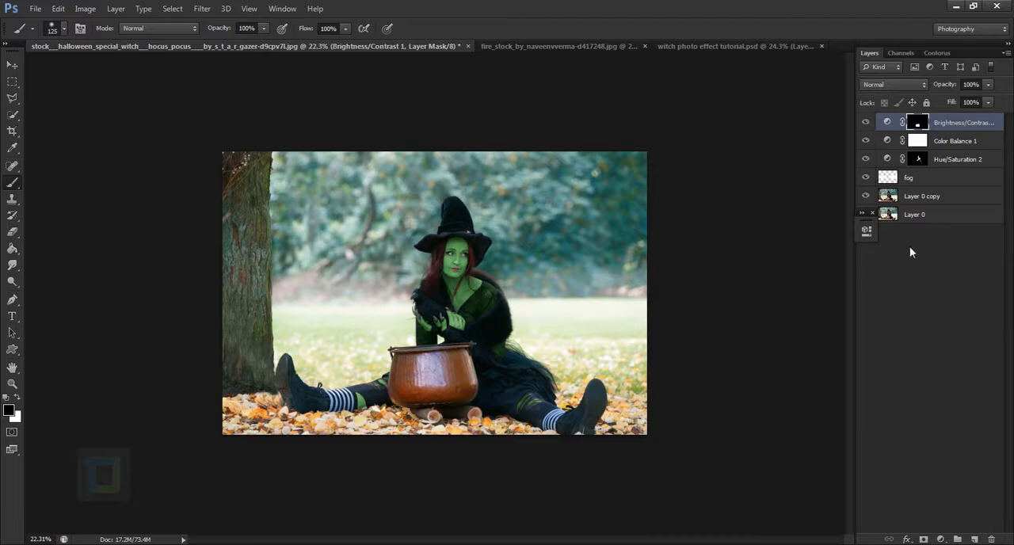
click(873, 214)
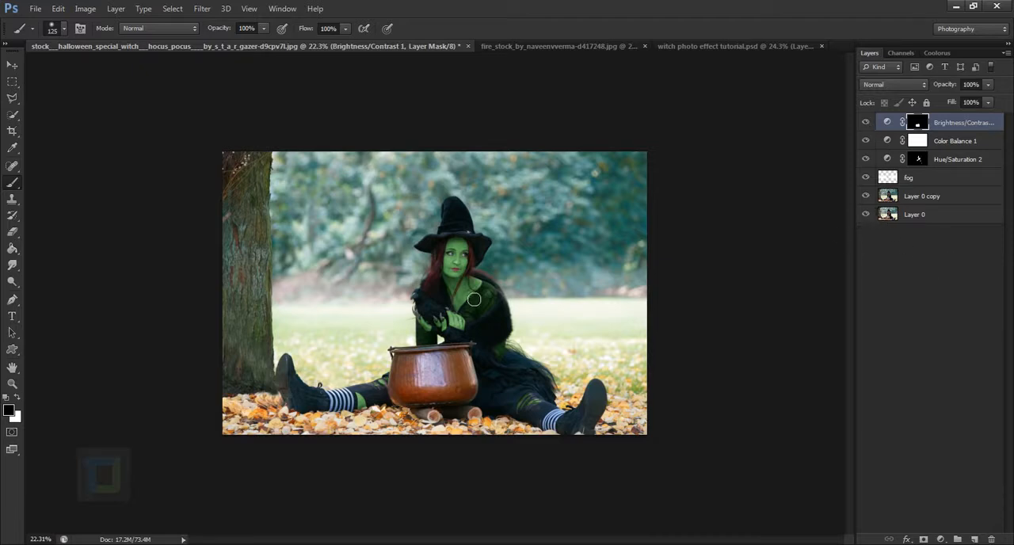
Select the witch's hat, head and upper body with the Quick Selection tool
scroll(444, 364, up, 1)
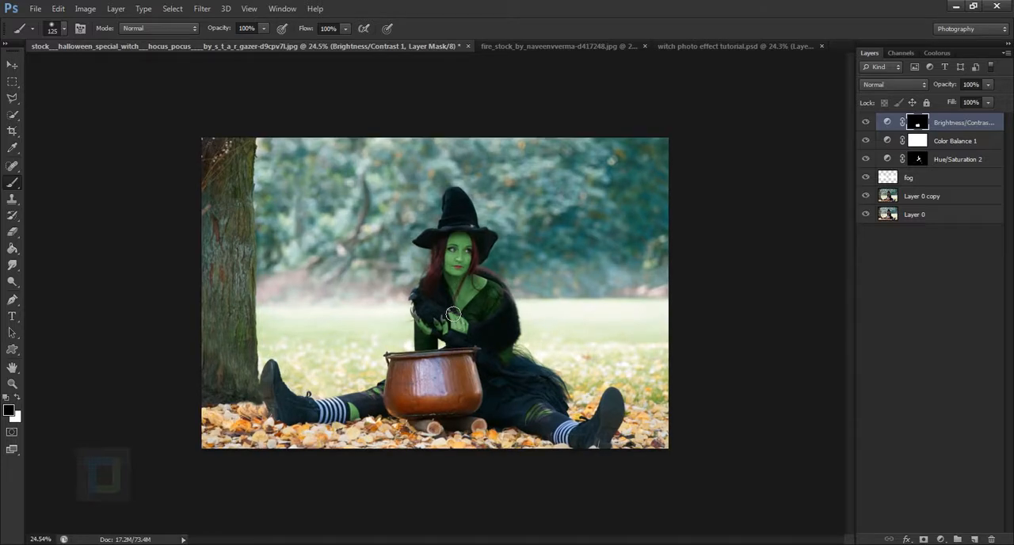
click(12, 117)
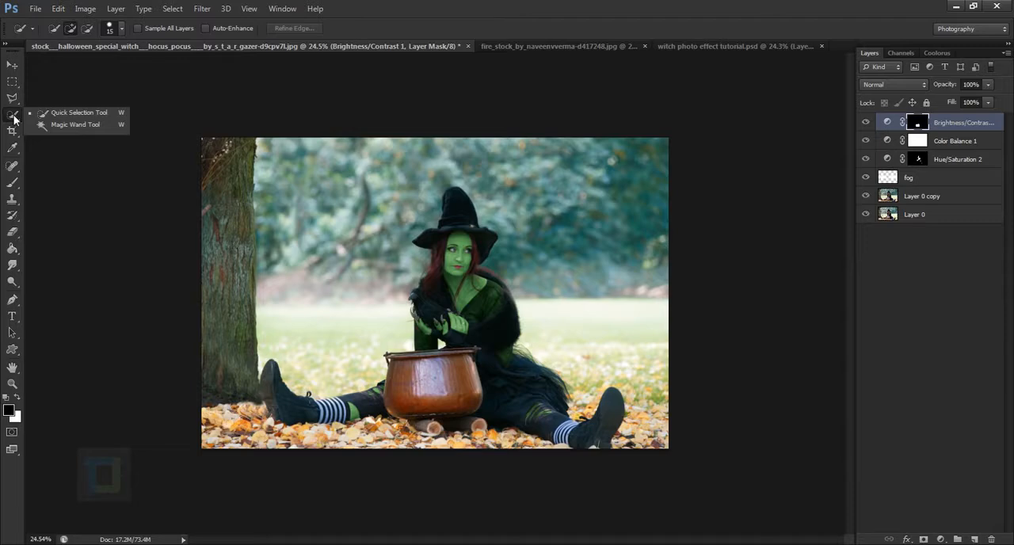
click(60, 111)
scroll(413, 209, up, 5)
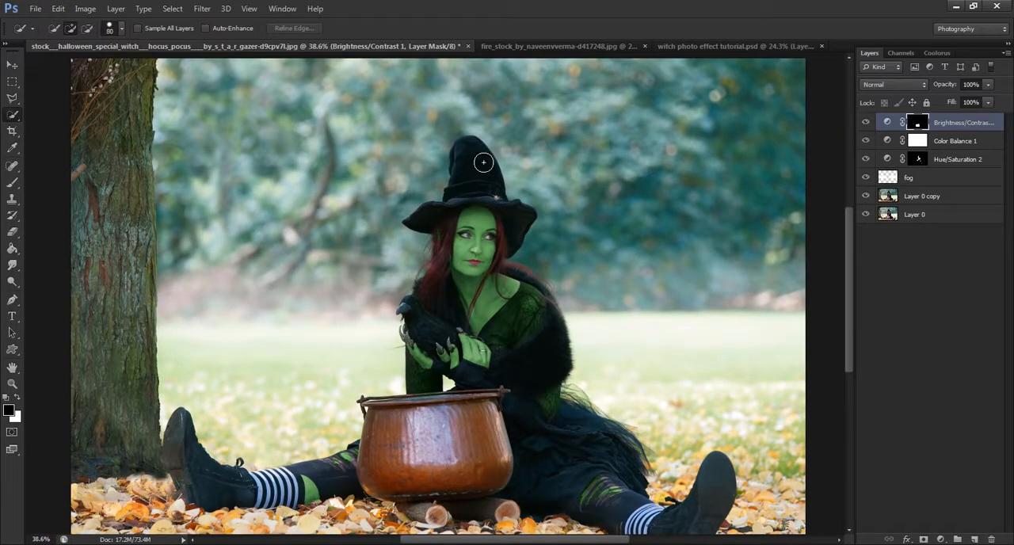
mouse_move(484, 162)
mouse_down()
mouse_move(482, 239)
mouse_move(462, 300)
mouse_move(491, 322)
mouse_move(508, 358)
mouse_move(515, 271)
mouse_up()
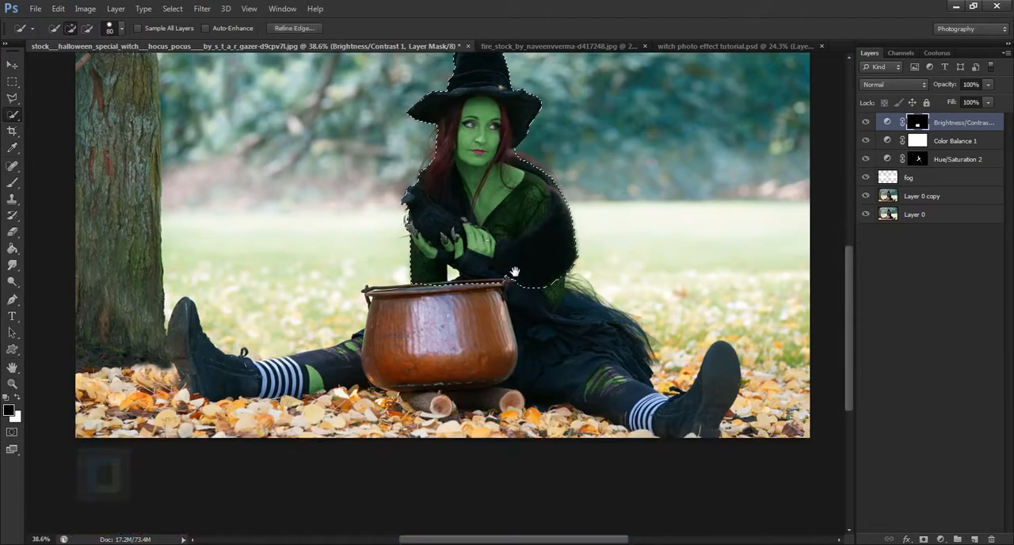
Extend the selection over the cauldron, logs, dress, both legs and boots, and check the edge around the crow and hands
mouse_move(471, 340)
mouse_down()
mouse_move(572, 366)
mouse_move(683, 426)
mouse_move(658, 432)
mouse_move(695, 433)
mouse_move(711, 410)
mouse_up()
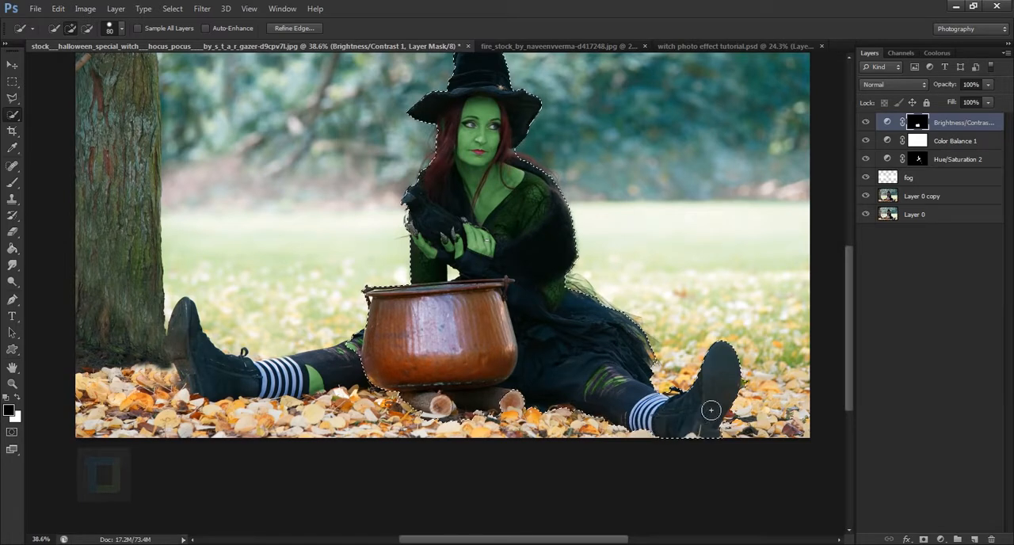
mouse_move(352, 367)
mouse_down()
mouse_move(247, 378)
mouse_move(264, 388)
mouse_move(224, 375)
mouse_move(290, 388)
mouse_up()
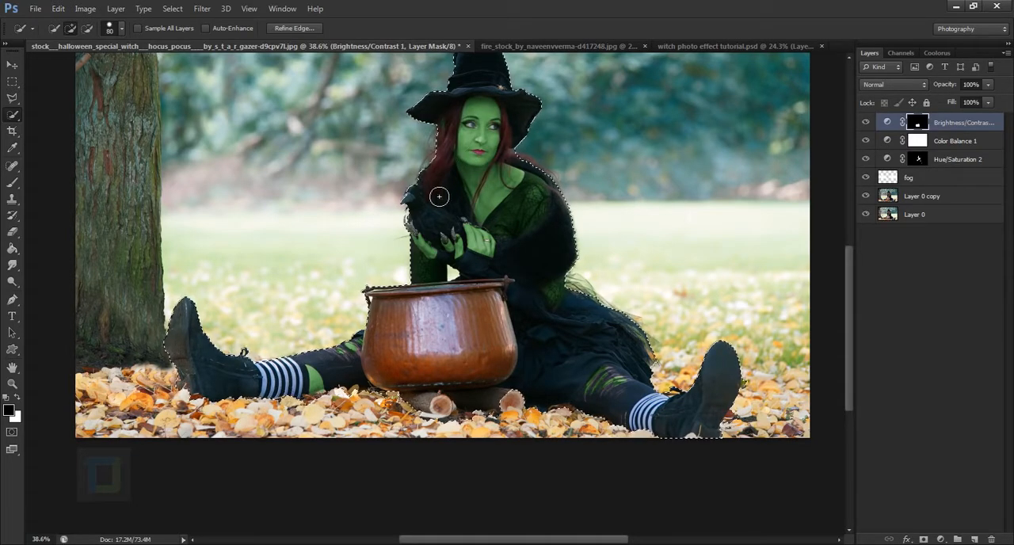
scroll(439, 196, up, 5)
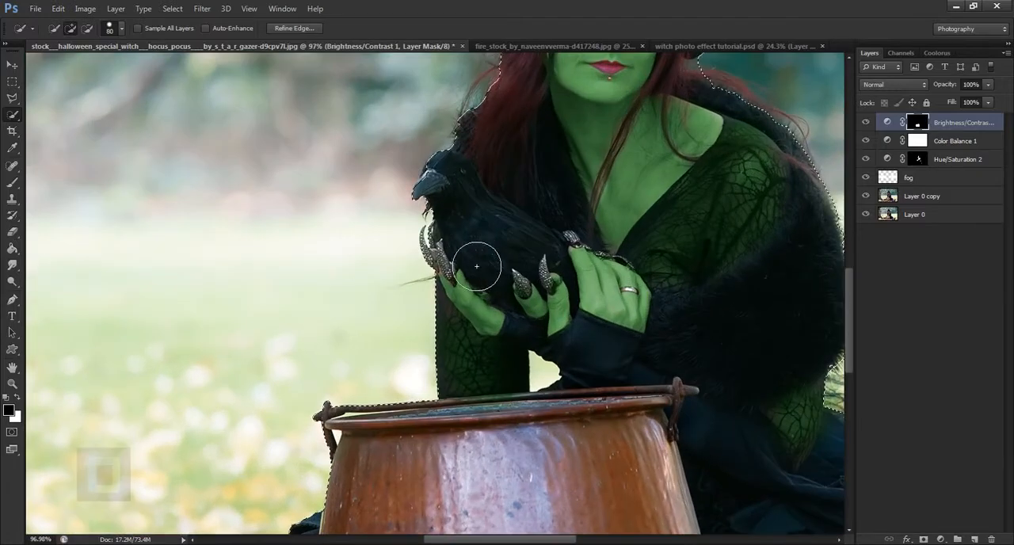
scroll(476, 266, down, 6)
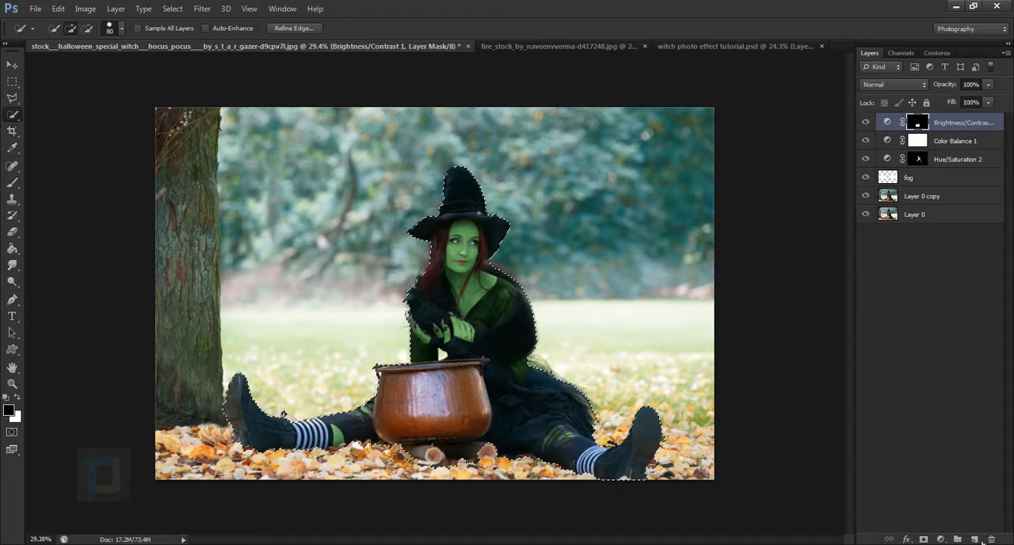
Create a new empty layer on top and invert the selection so it covers the background instead of the witch
click(980, 539)
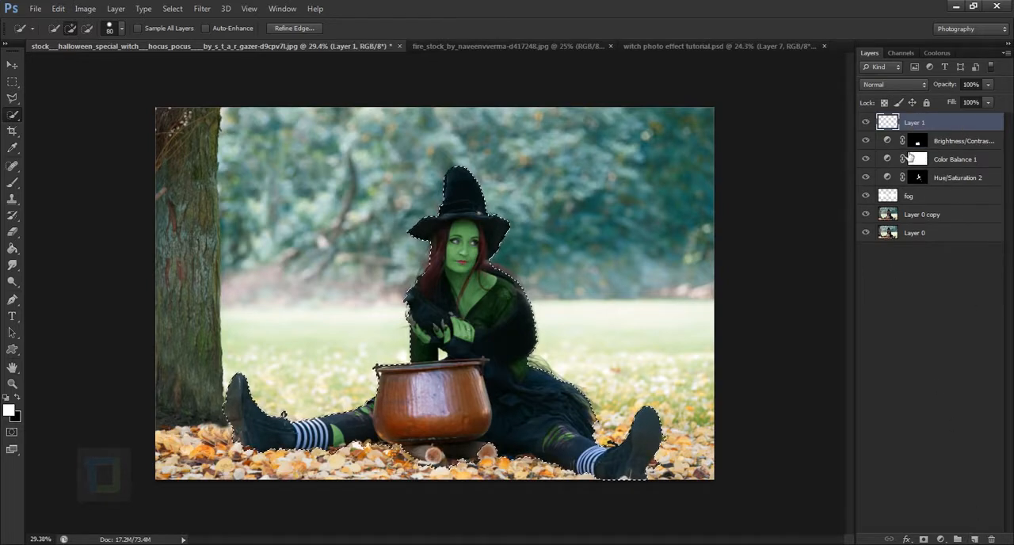
key(x)
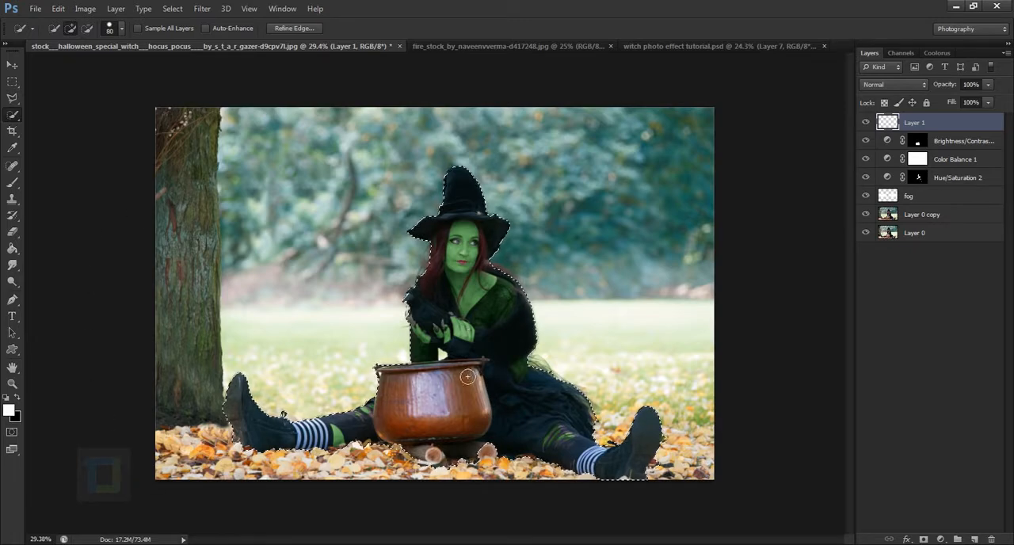
click(176, 8)
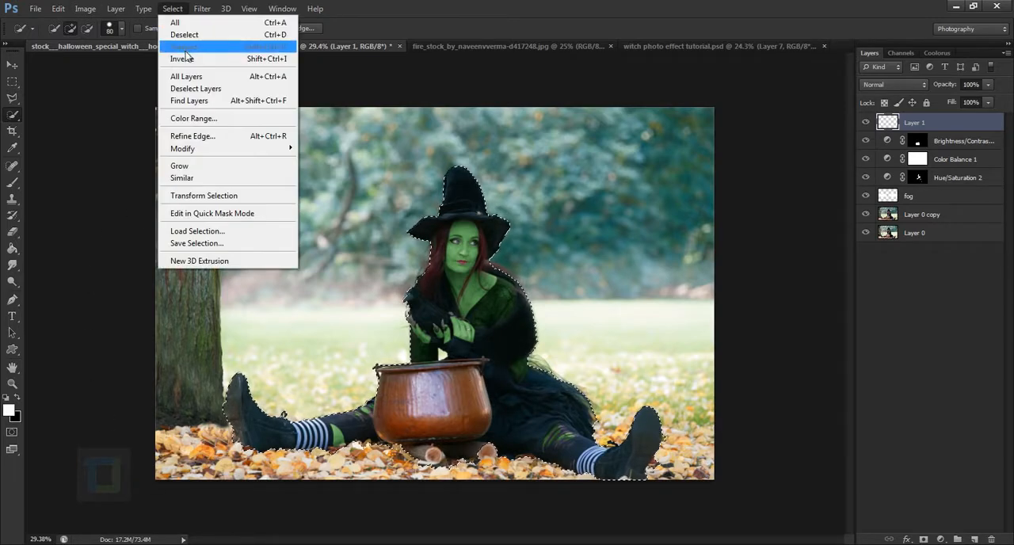
click(193, 61)
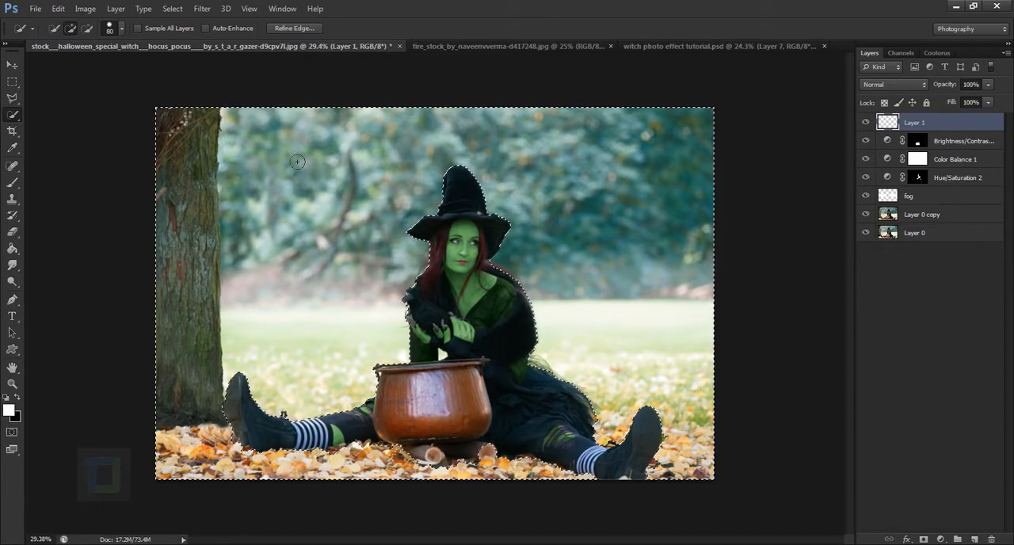
Fill the selected background with black on the new layer using the Paint Bucket tool, and deselect
drag(12, 248, 42, 249)
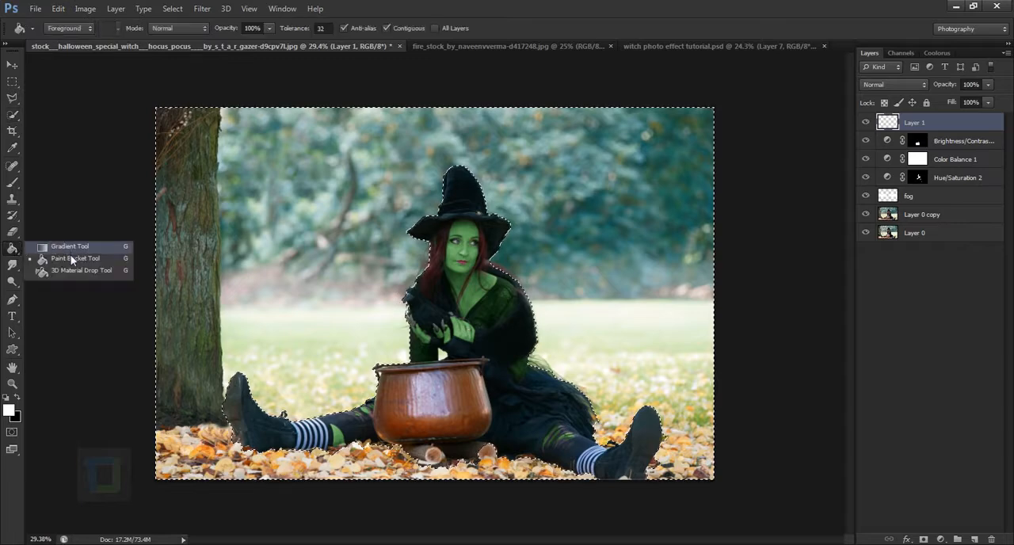
click(68, 262)
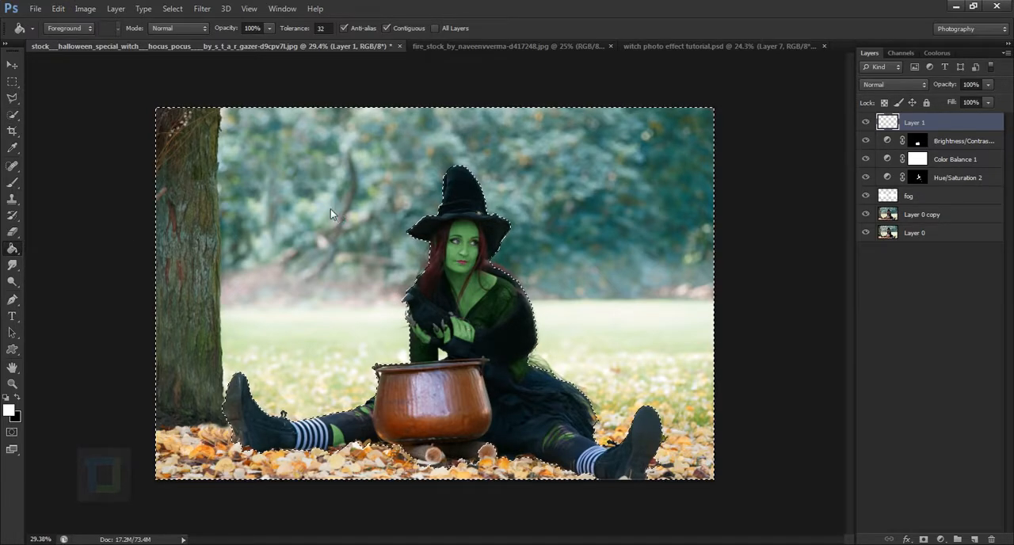
click(332, 213)
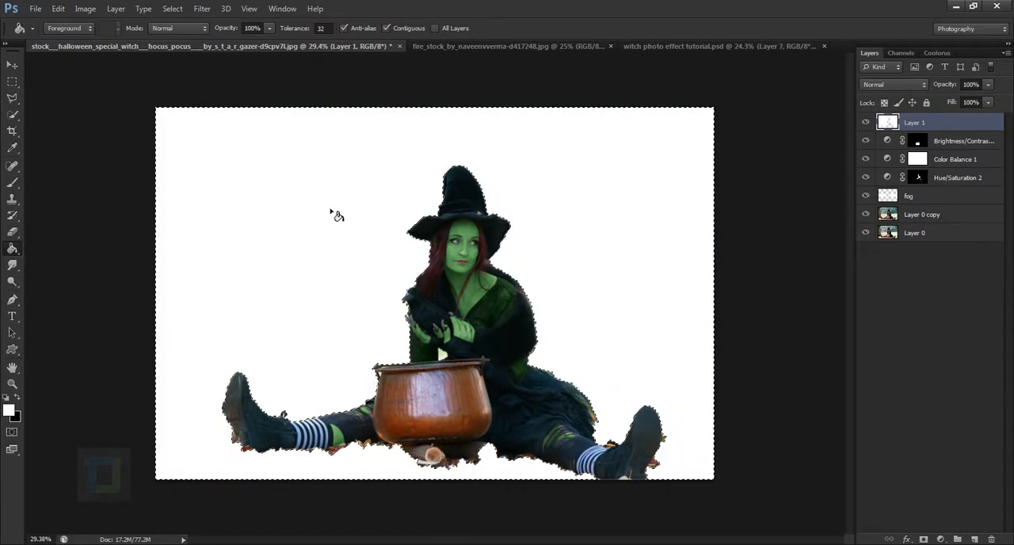
key(ctrl+z)
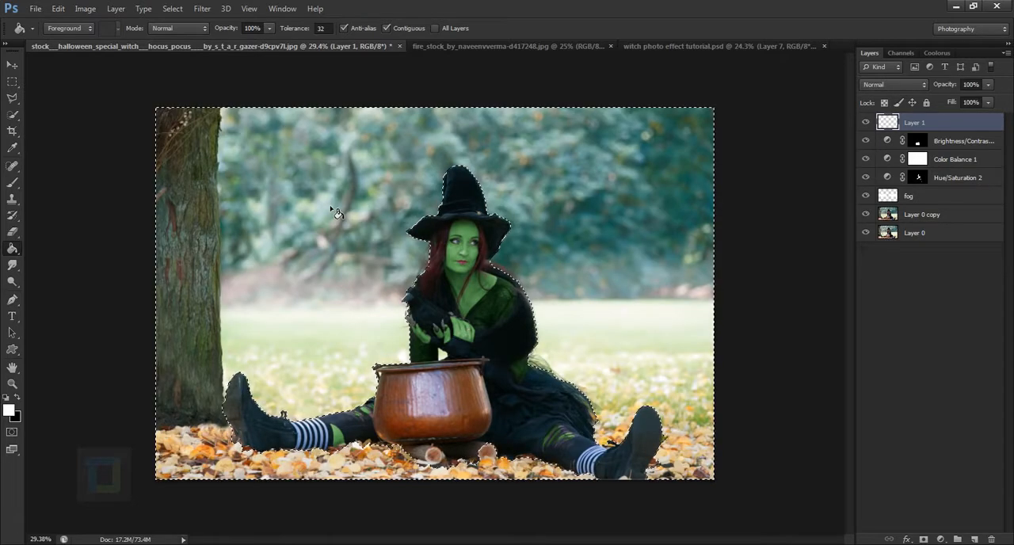
key(x)
click(334, 212)
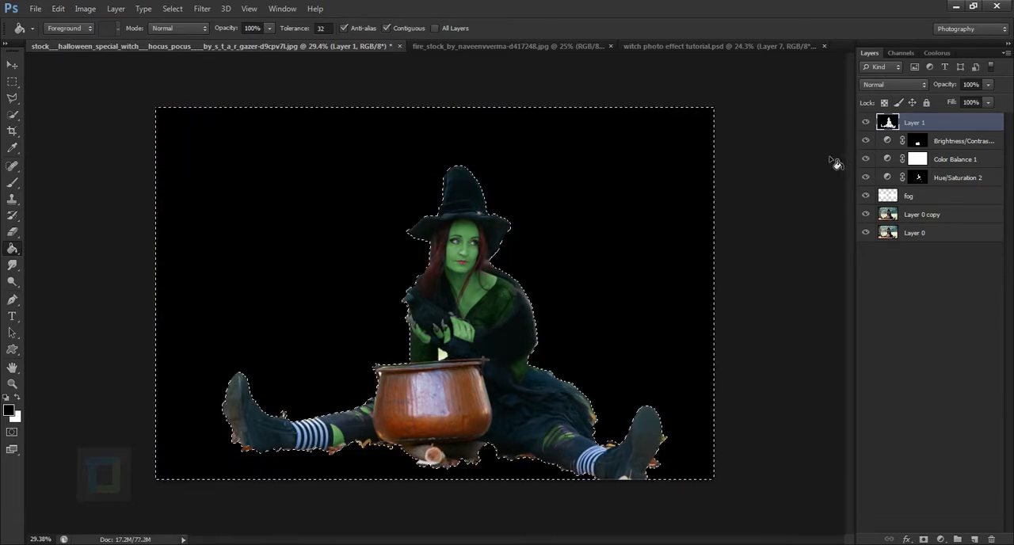
click(172, 9)
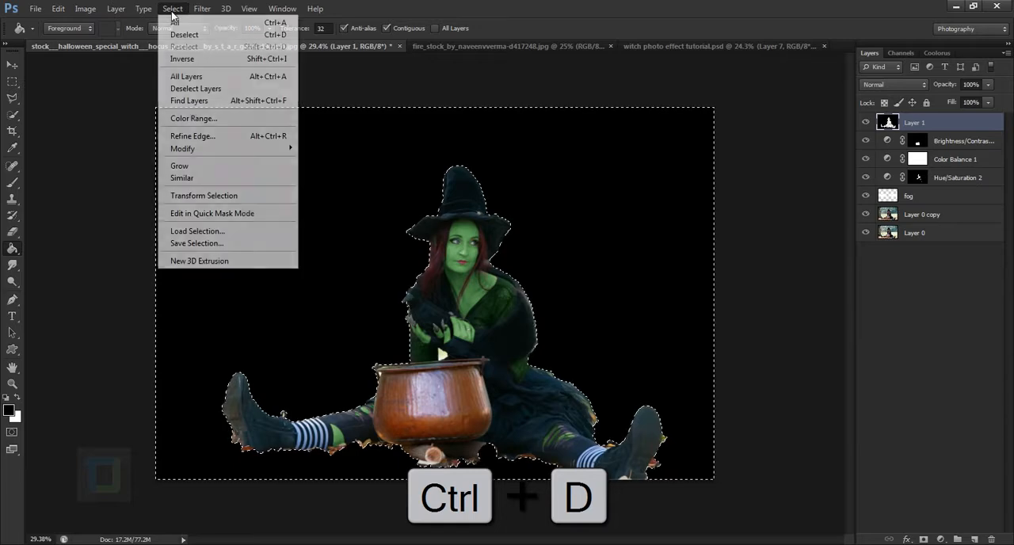
click(186, 34)
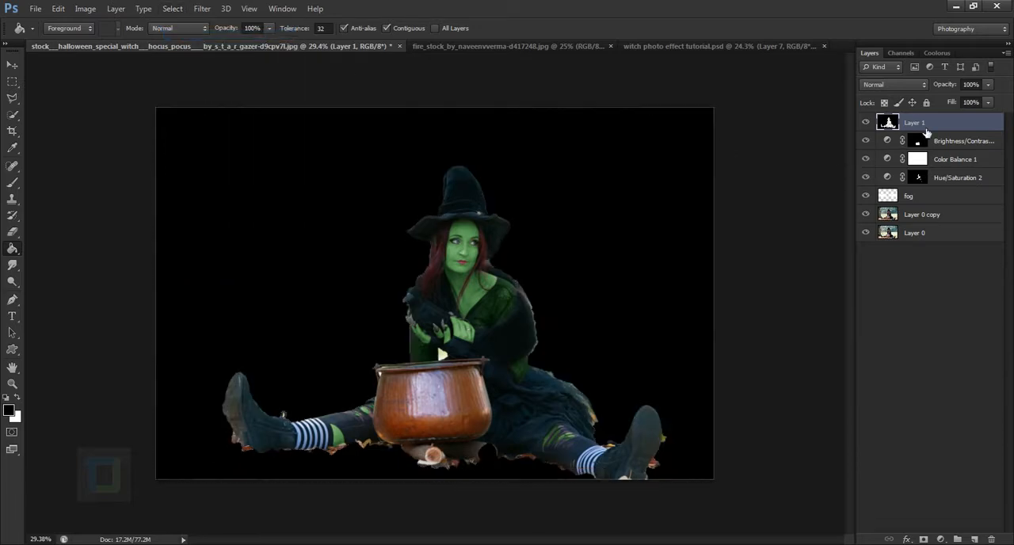
Lower the black background layer's opacity to 64%
drag(956, 89, 938, 86)
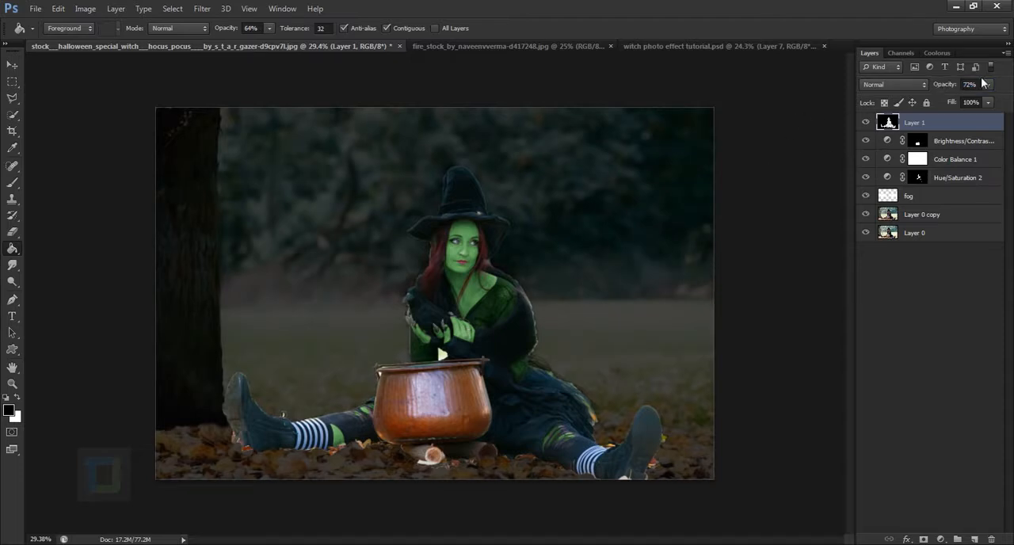
click(970, 84)
text(64)
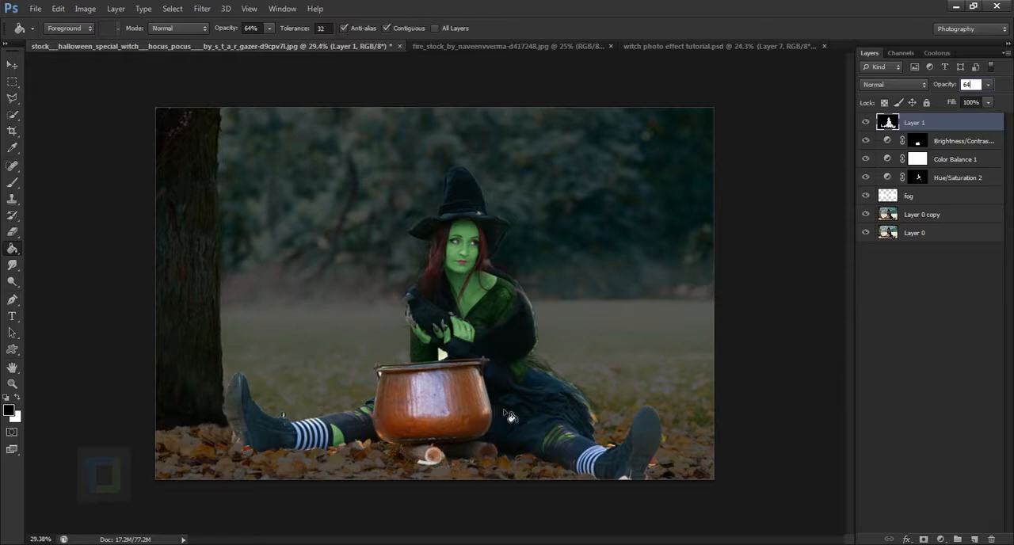
Choose the Brush tool and reduce its size to 70 px for the light fringe around the witch's fur cape
scroll(558, 396, up, 5)
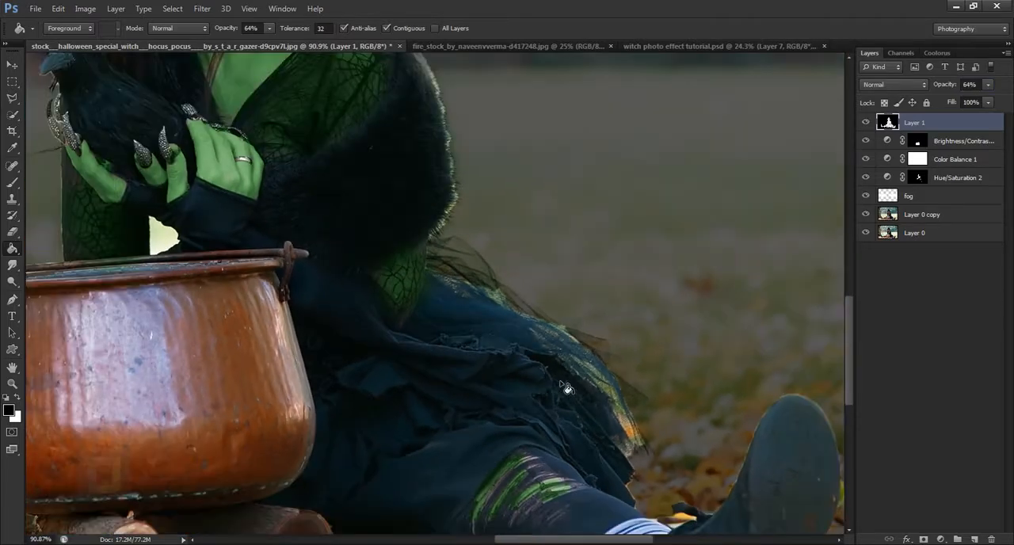
scroll(576, 389, down, 2)
drag(445, 227, 506, 446)
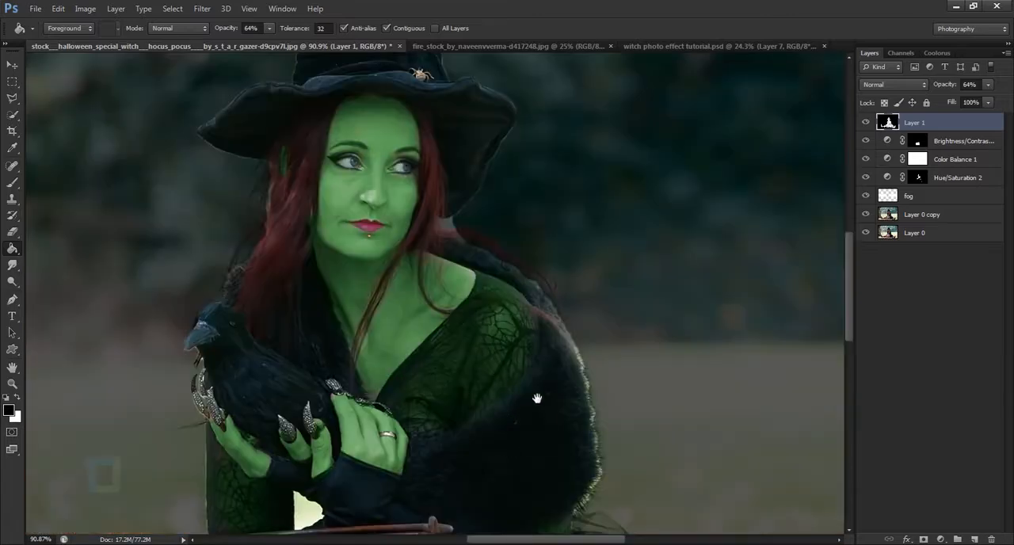
drag(592, 422, 607, 355)
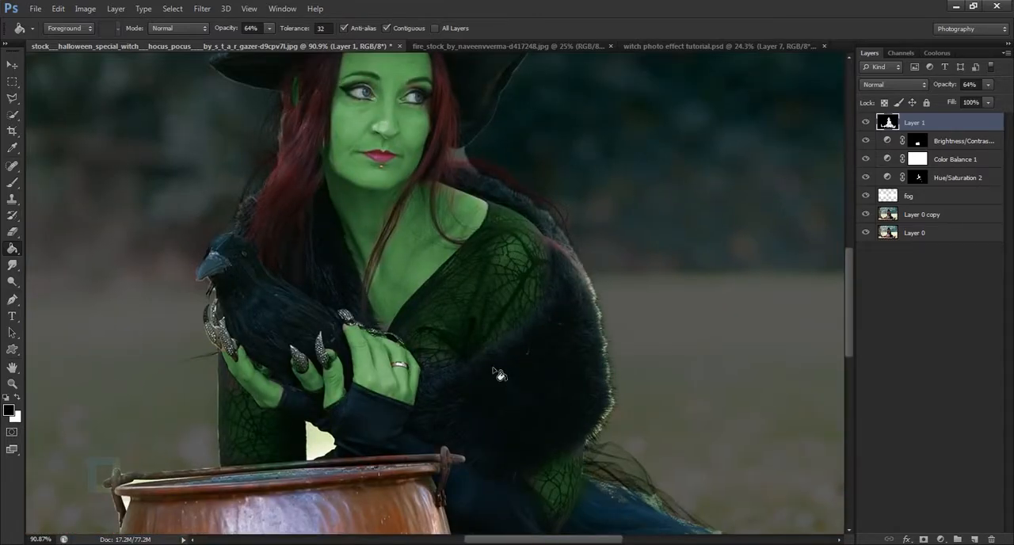
click(12, 181)
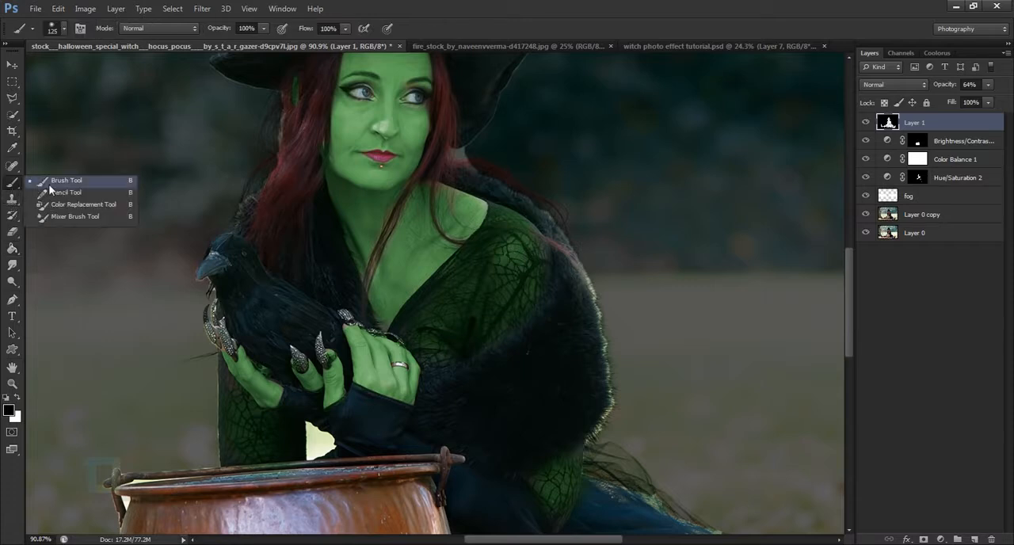
click(49, 188)
key(bracketleft)
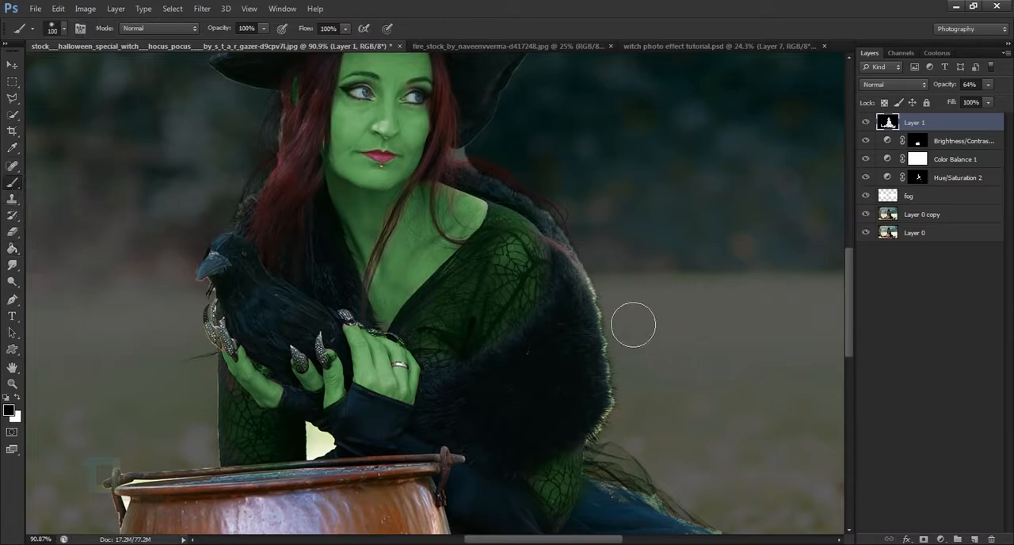
key(bracketleft)
key(bracketleft)
key(bracketleft)
Undo a test stroke on the fur cape's edge and set the brush to 39% opacity and 58 px
drag(616, 302, 622, 350)
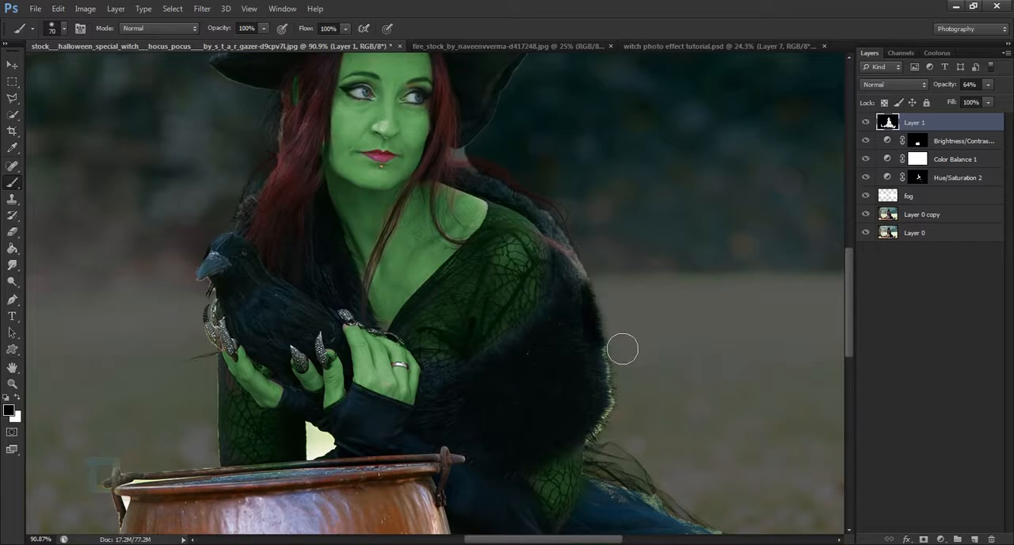
key(ctrl+z)
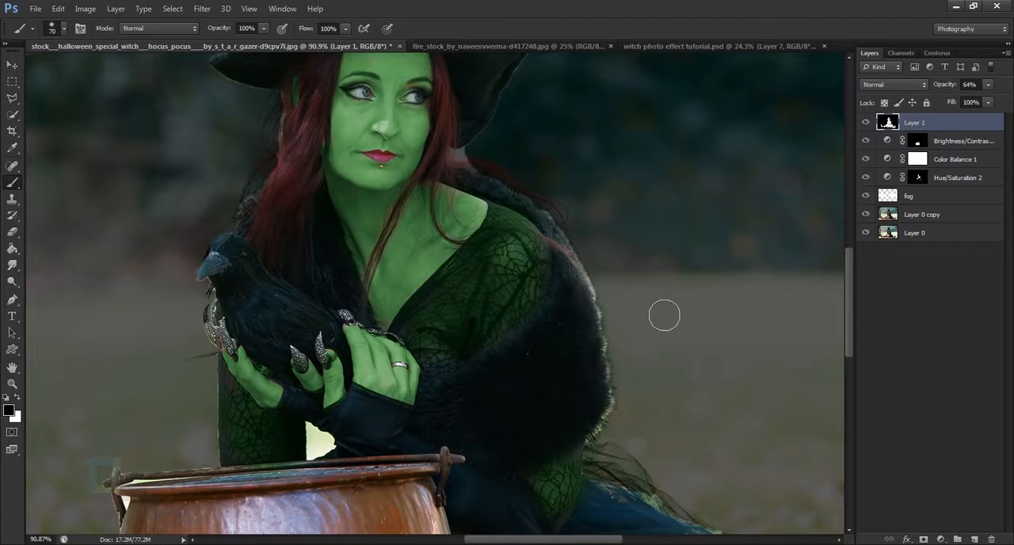
right_click(664, 315)
drag(232, 31, 212, 28)
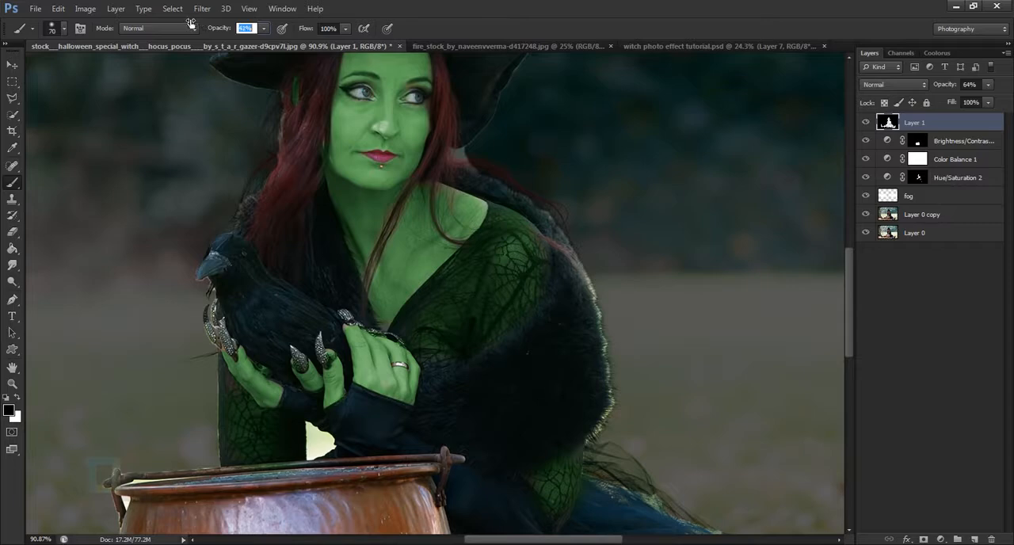
right_click(686, 179)
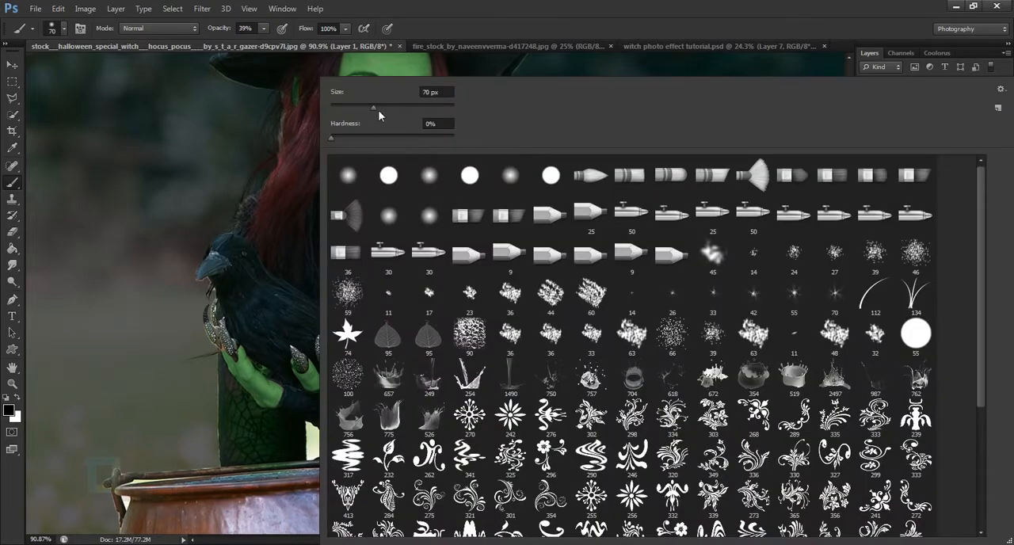
drag(375, 109, 366, 108)
click(499, 12)
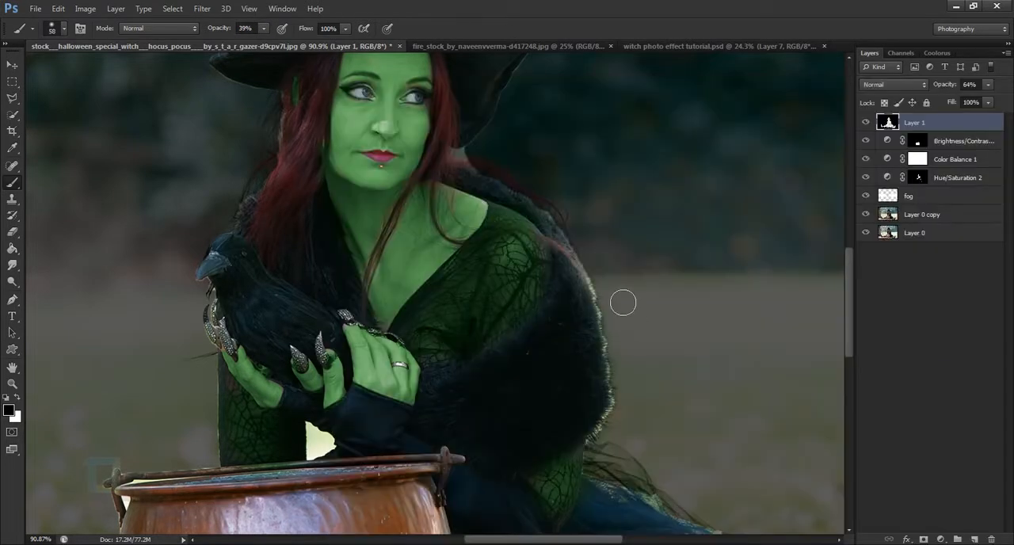
Paint black over the light fringe along the fur cape's outer edge and down the skirt's sheer edge
drag(629, 349, 615, 290)
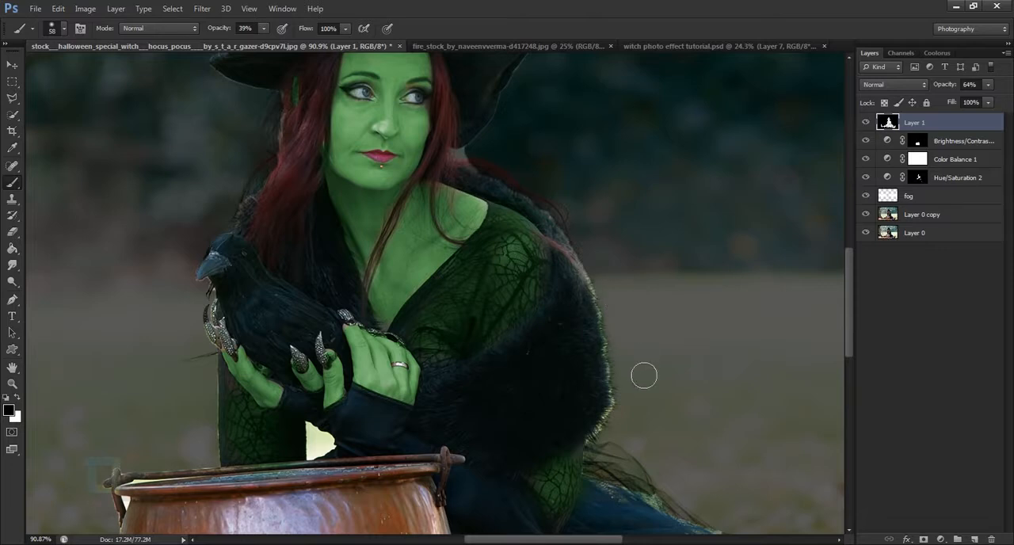
drag(640, 407, 633, 376)
drag(668, 410, 611, 229)
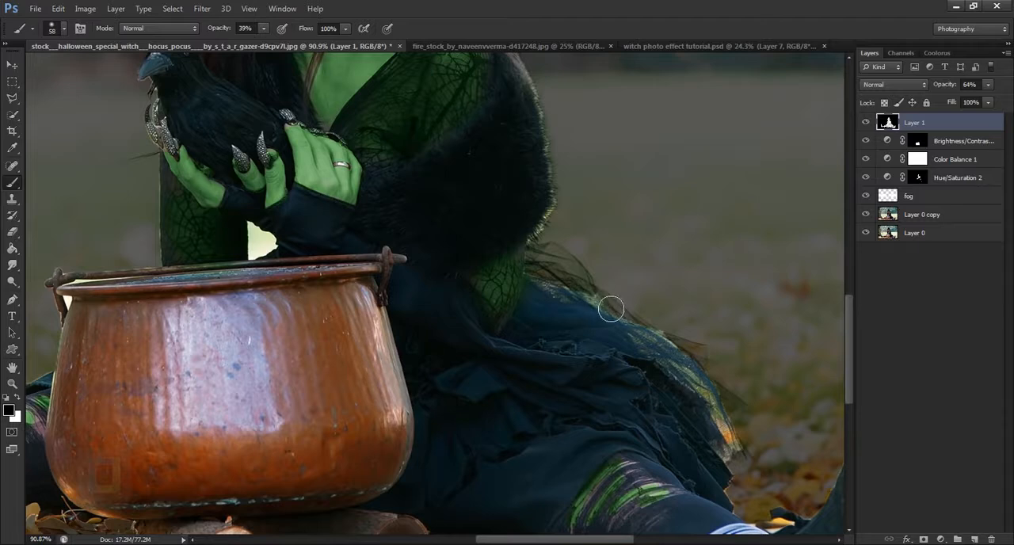
mouse_move(611, 308)
mouse_down()
mouse_move(681, 351)
mouse_move(751, 464)
mouse_up()
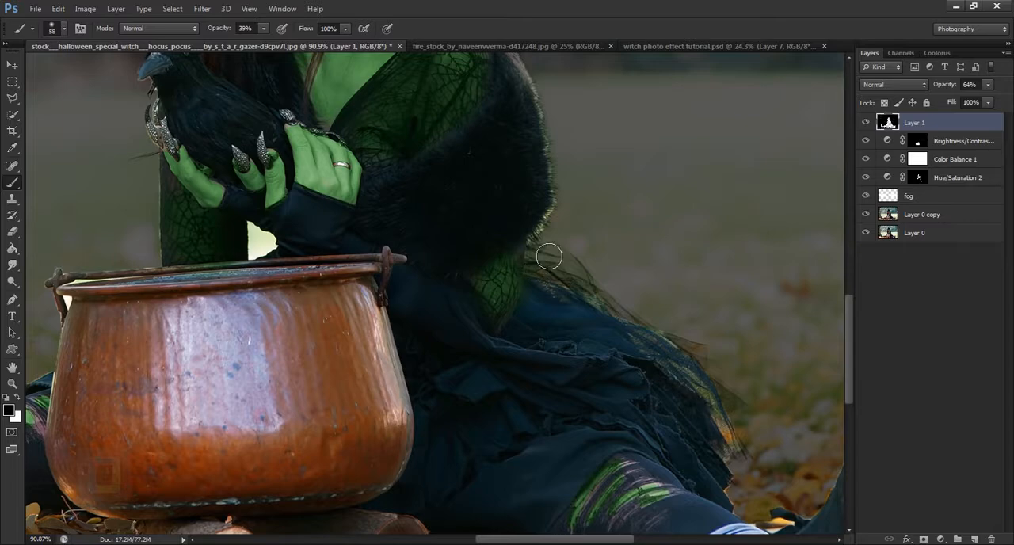
drag(584, 169, 614, 310)
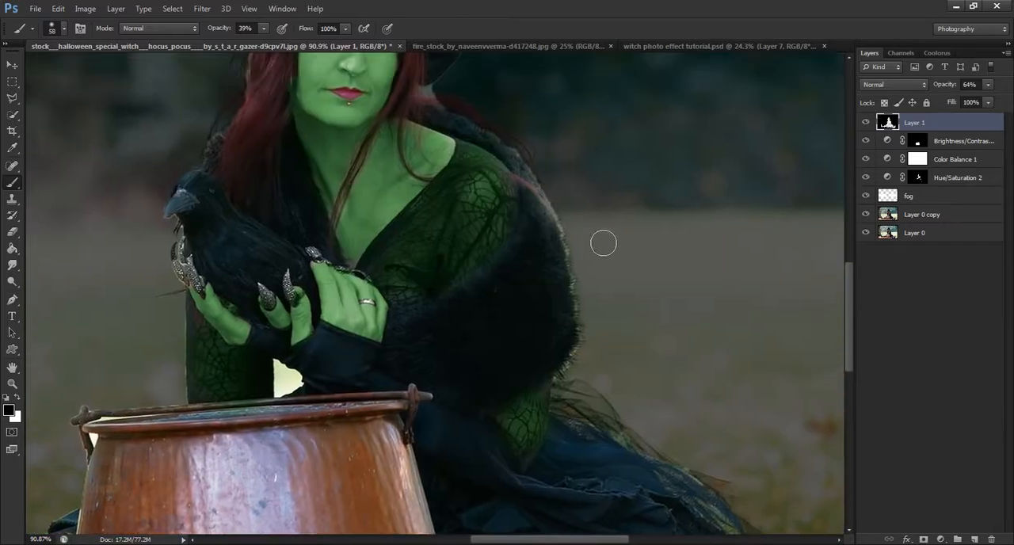
Darken the remaining light edges around the hat, crow, cauldron and legs, and check the whole figure
drag(584, 200, 718, 471)
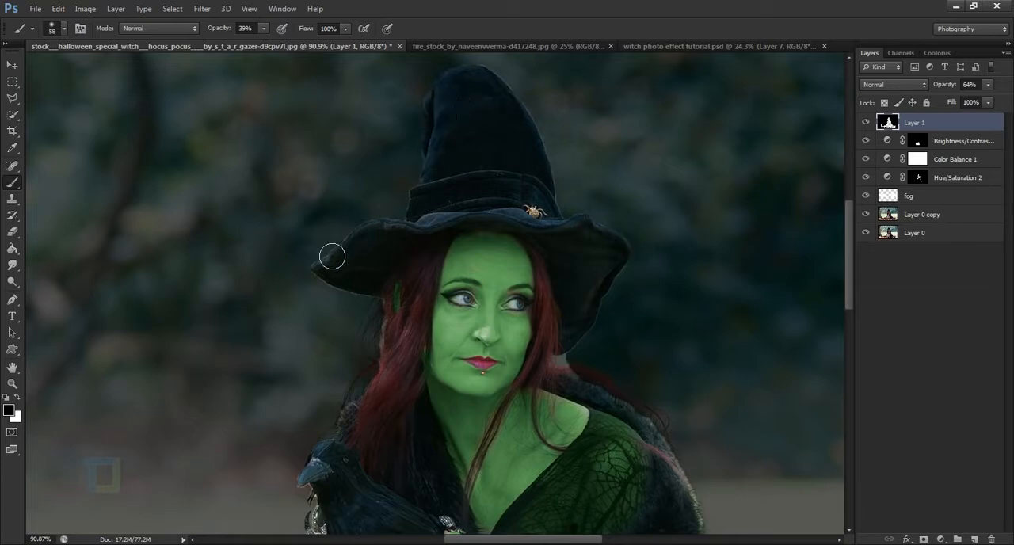
drag(328, 395, 529, 160)
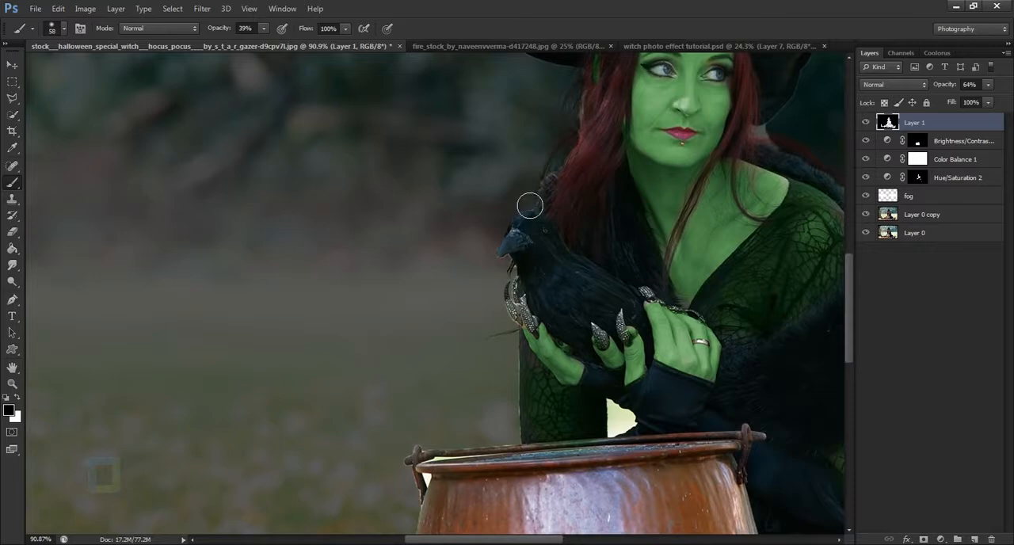
drag(537, 349, 624, 74)
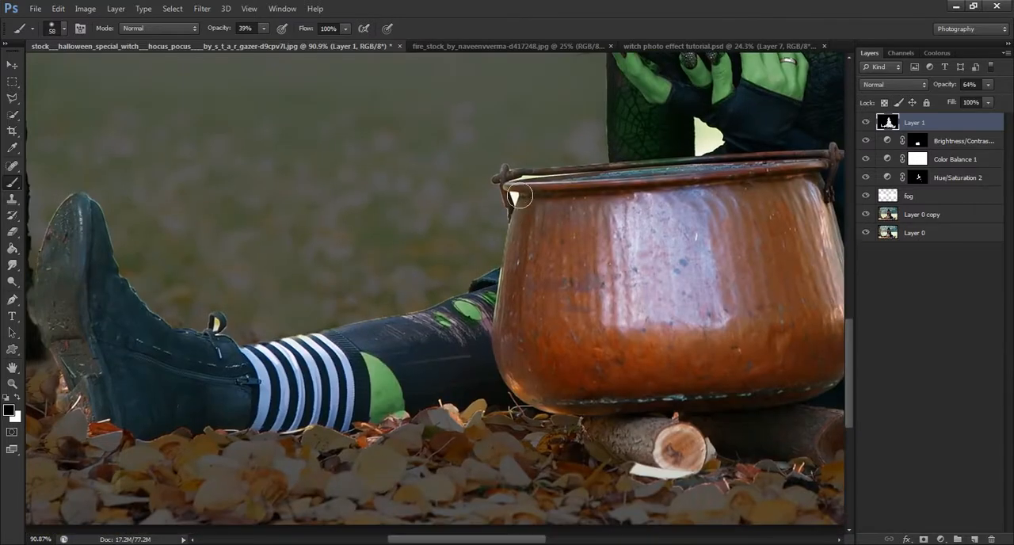
mouse_move(501, 295)
mouse_down()
mouse_move(306, 349)
mouse_move(205, 336)
mouse_move(163, 309)
mouse_move(124, 241)
mouse_move(147, 228)
mouse_move(458, 173)
mouse_up()
scroll(124, 236, down, 4)
scroll(291, 276, up, 4)
mouse_move(414, 308)
mouse_down()
mouse_move(443, 230)
mouse_move(444, 152)
mouse_move(459, 101)
mouse_move(467, 93)
mouse_move(454, 128)
mouse_move(492, 95)
mouse_up()
scroll(559, 187, down, 5)
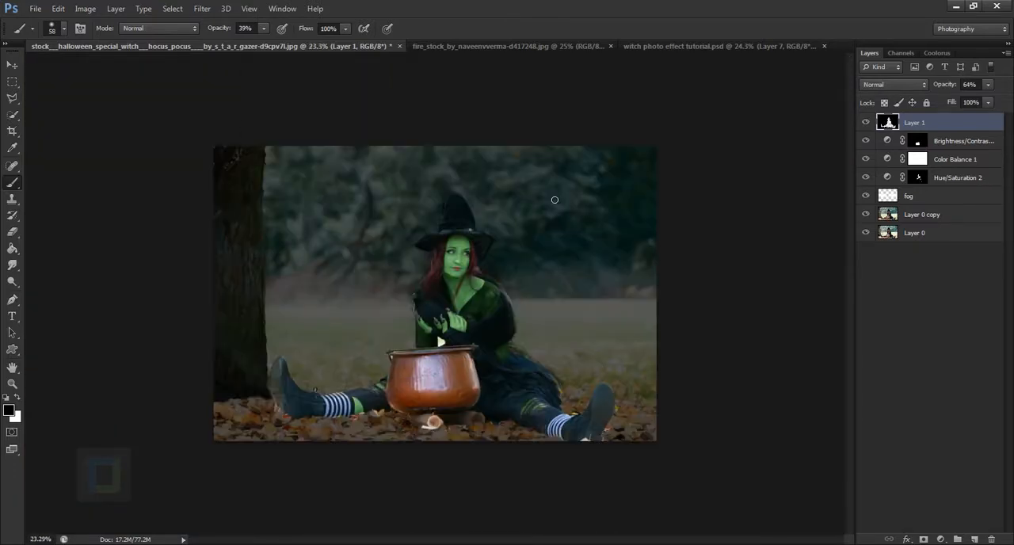
scroll(438, 307, up, 1)
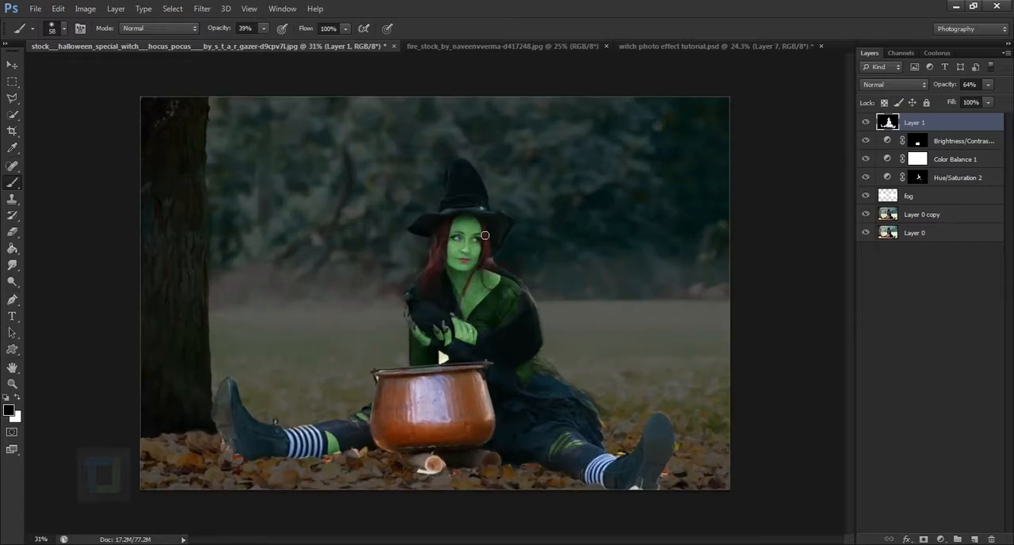
scroll(436, 364, up, 5)
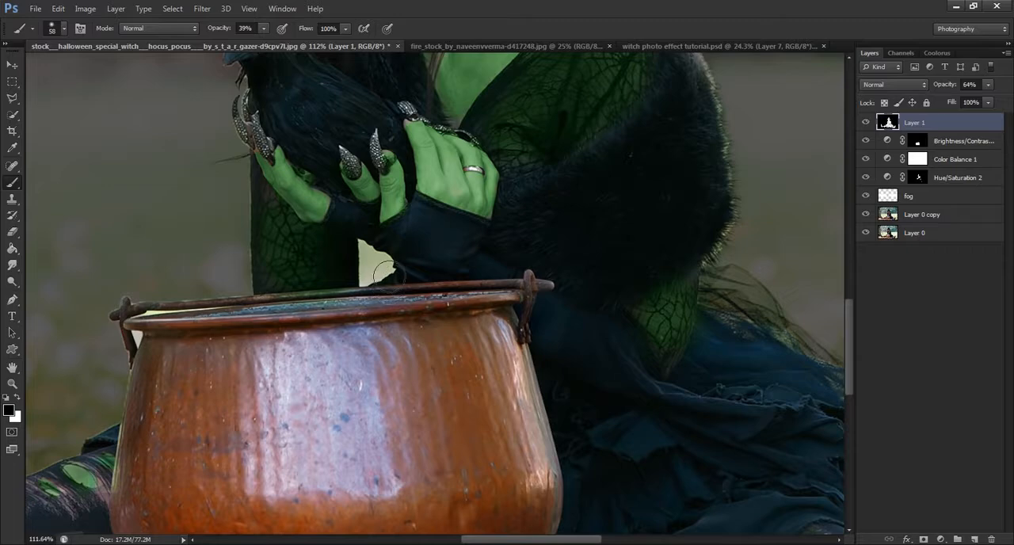
scroll(388, 297, down, 5)
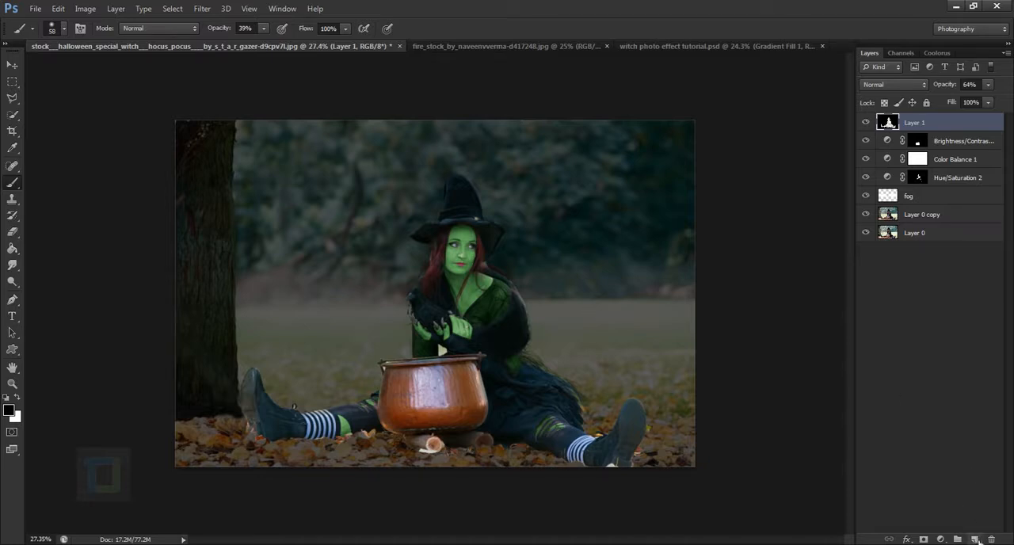
Add a new layer and softly darken the grass beside the witch with a 500 px black brush at 18% opacity
click(975, 538)
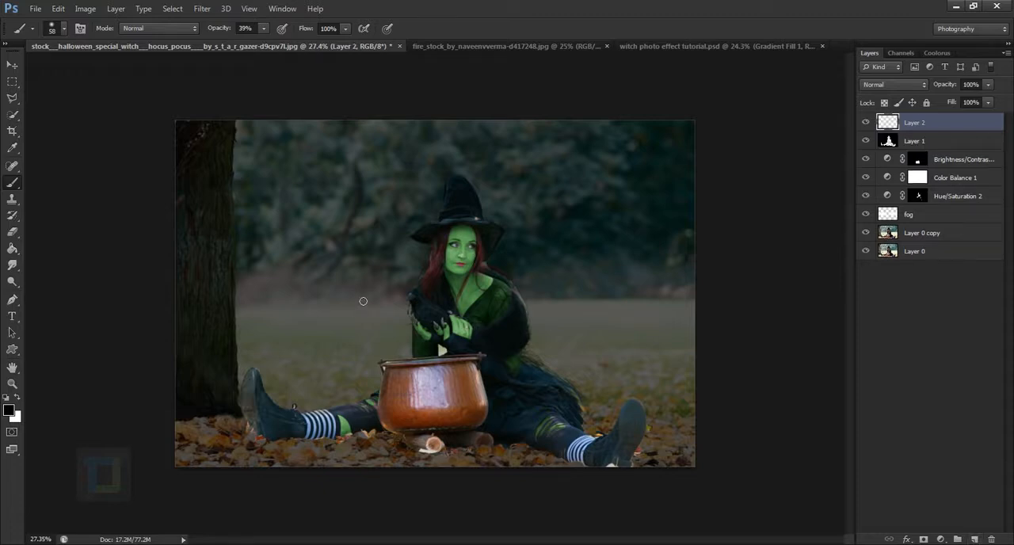
key(bracketright)
key(bracketright)
key(bracketright)
key(bracketright)
key(bracketright)
key(bracketright)
key(bracketright)
key(bracketright)
key(bracketright)
drag(225, 30, 214, 27)
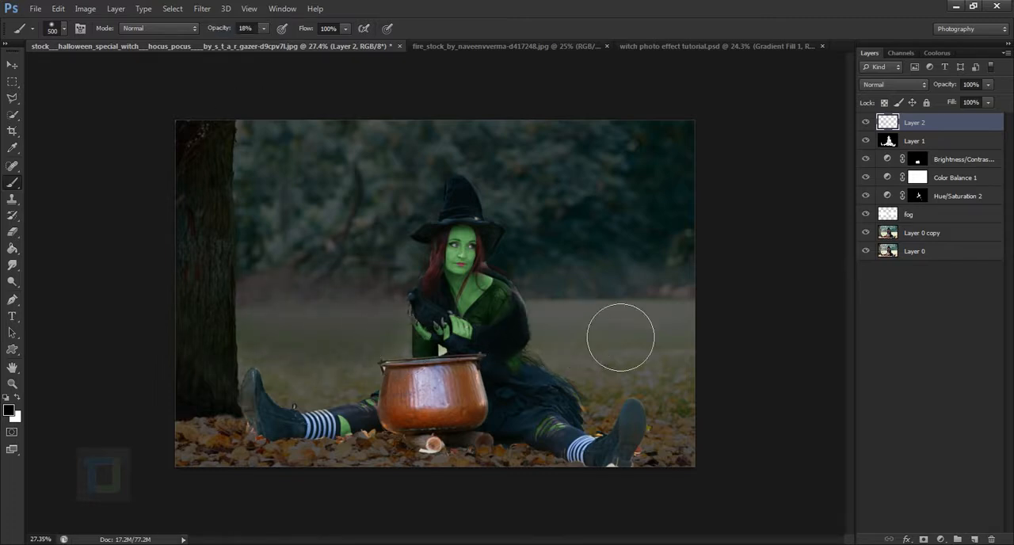
drag(595, 340, 710, 340)
Toggle the visibility of the newly painted layer and the fog layer to compare the darkening
scroll(824, 319, down, 3)
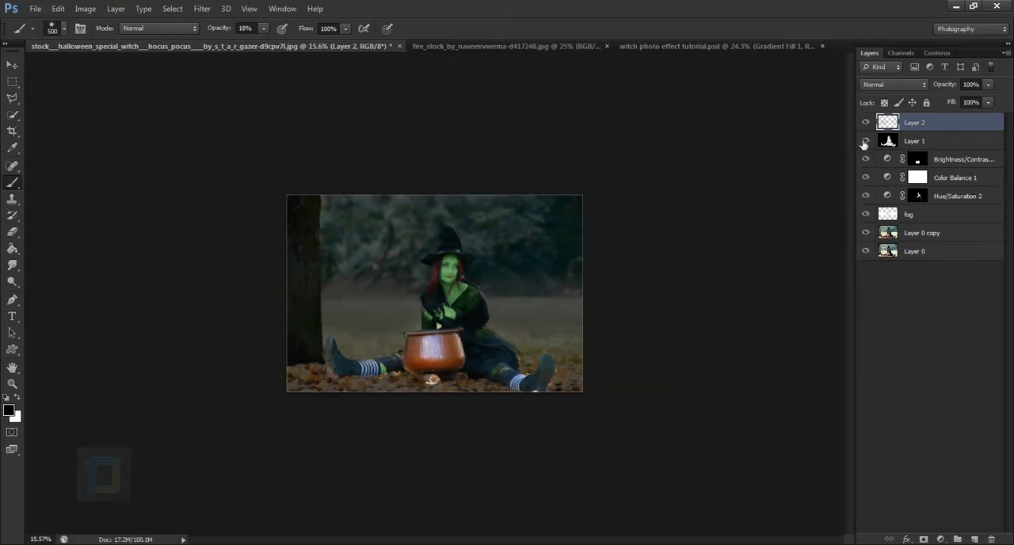
click(866, 123)
click(866, 123)
click(867, 217)
click(867, 217)
Add a Gradient Fill layer above the painted shadow layer using a black-to-transparent gradient
click(943, 539)
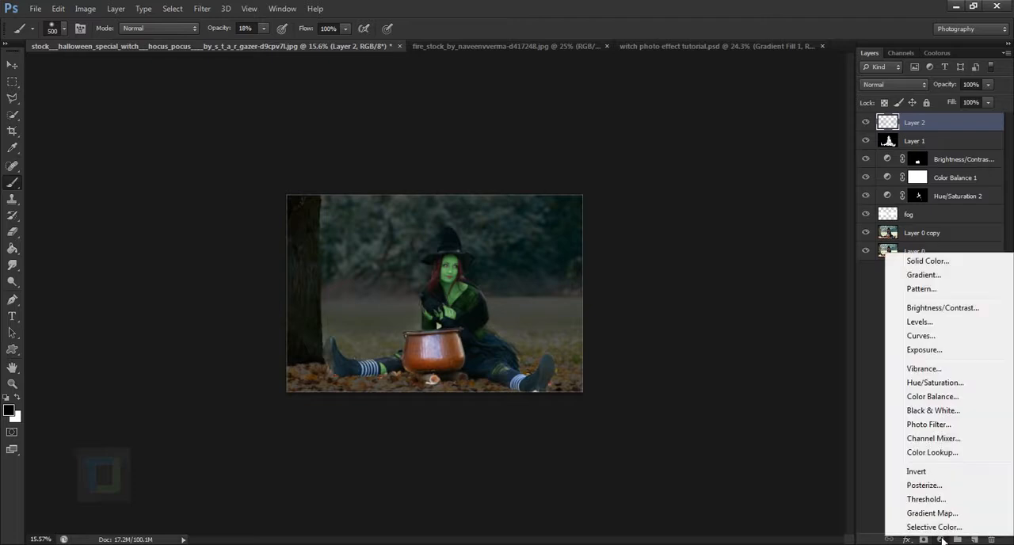
click(916, 274)
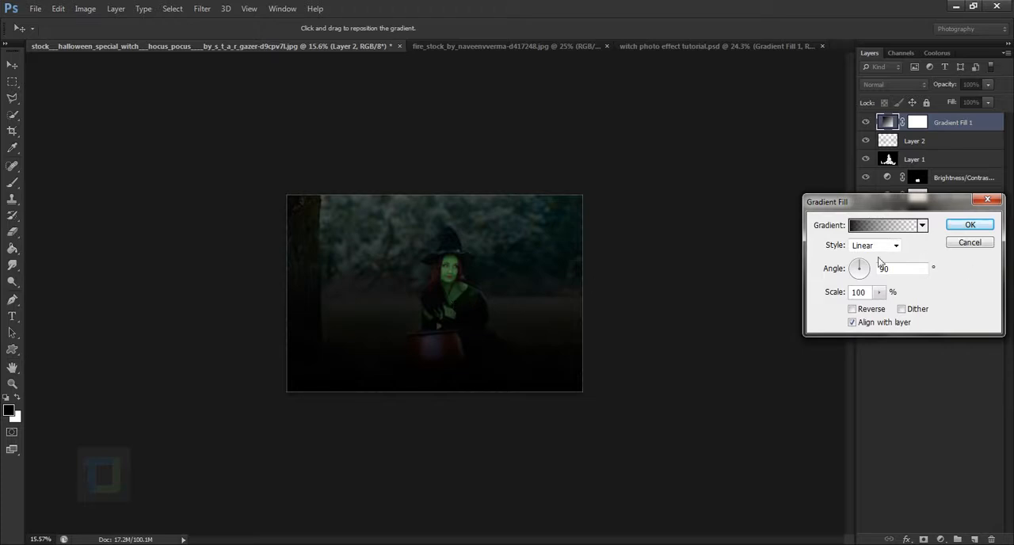
click(882, 228)
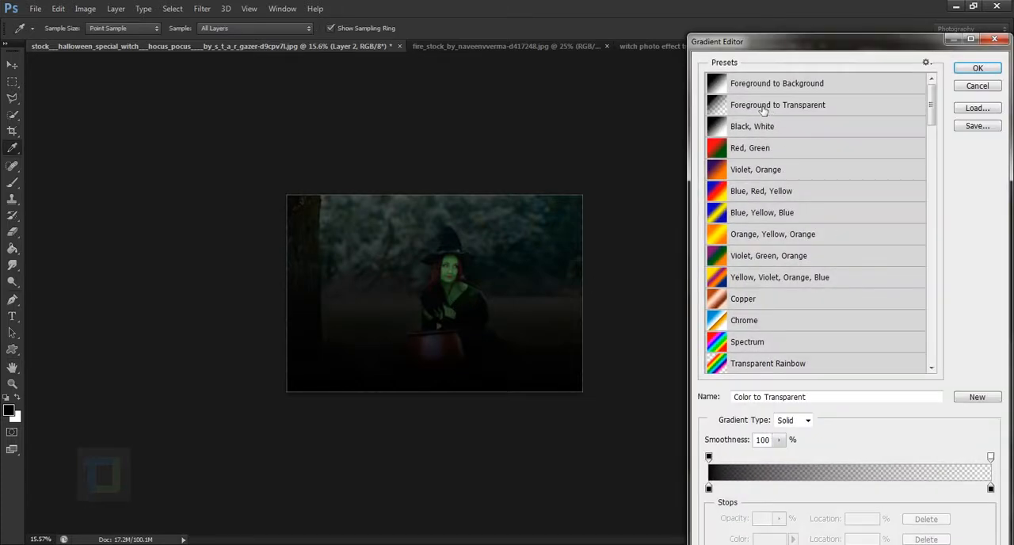
click(709, 488)
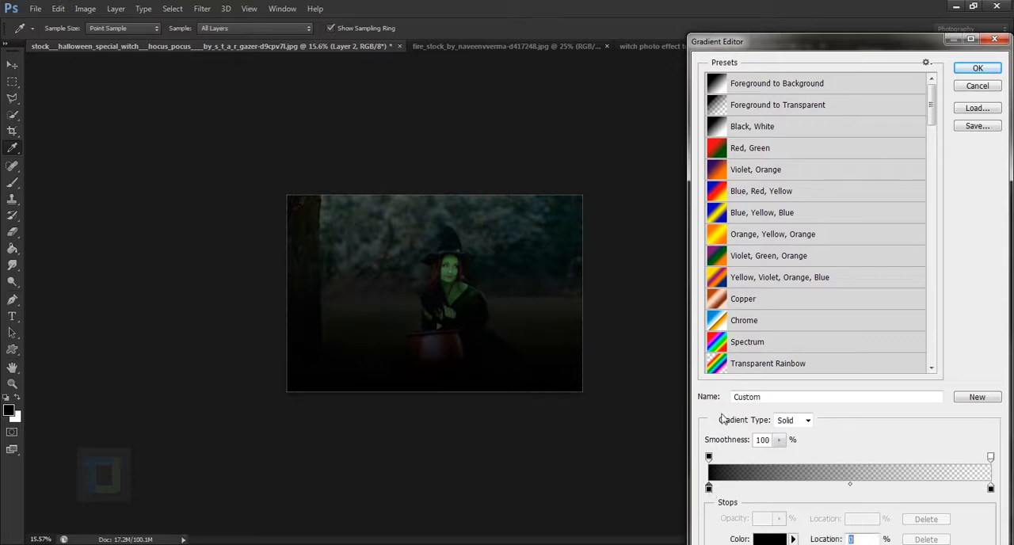
click(766, 539)
click(919, 239)
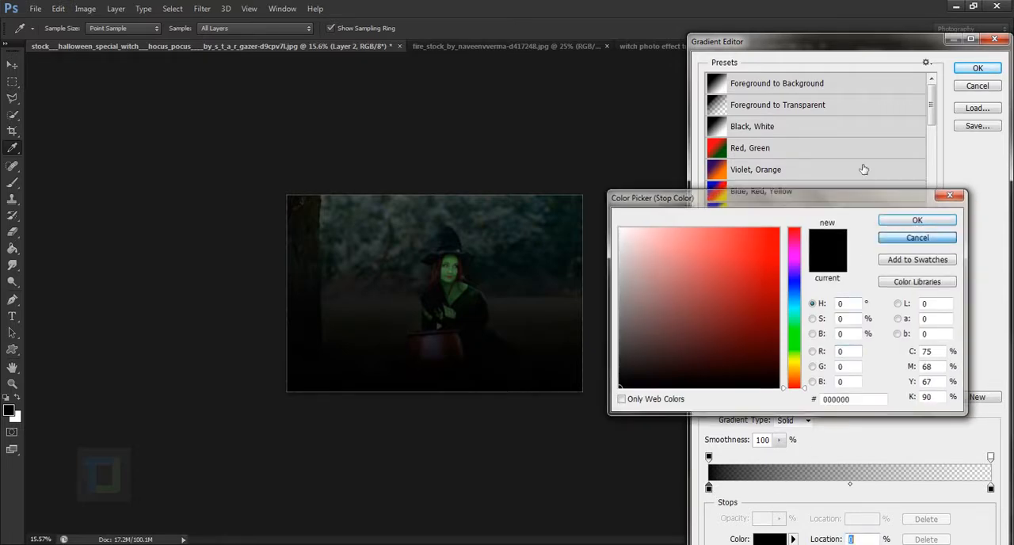
drag(780, 47, 706, 14)
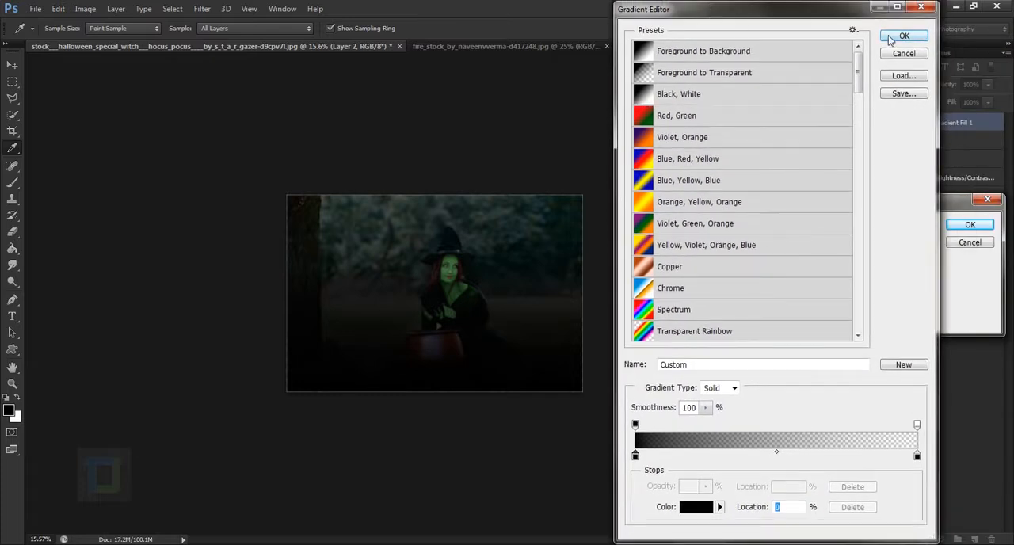
click(903, 34)
Set the gradient fill to Radial style, reversed, with a scale of 209%, and apply it
click(868, 246)
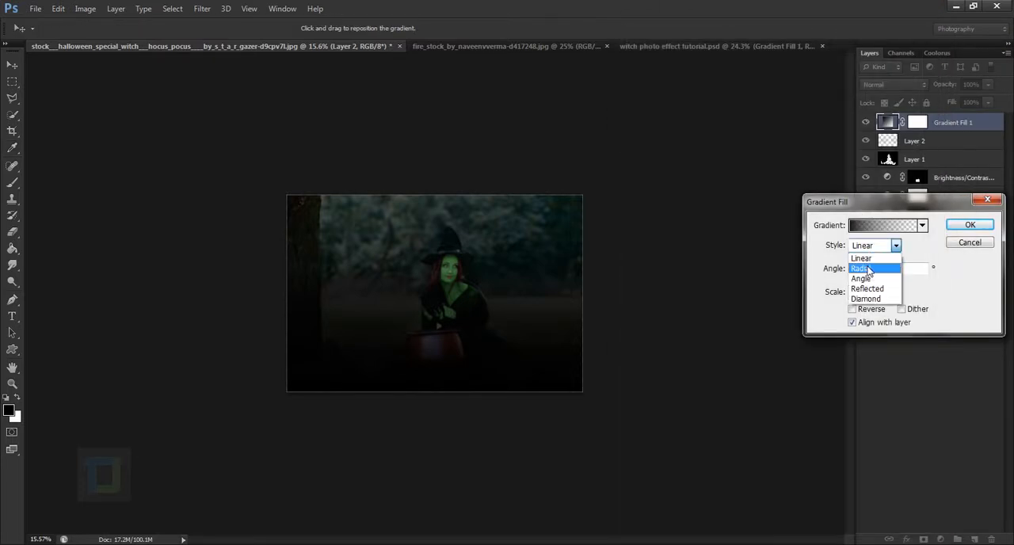
click(870, 267)
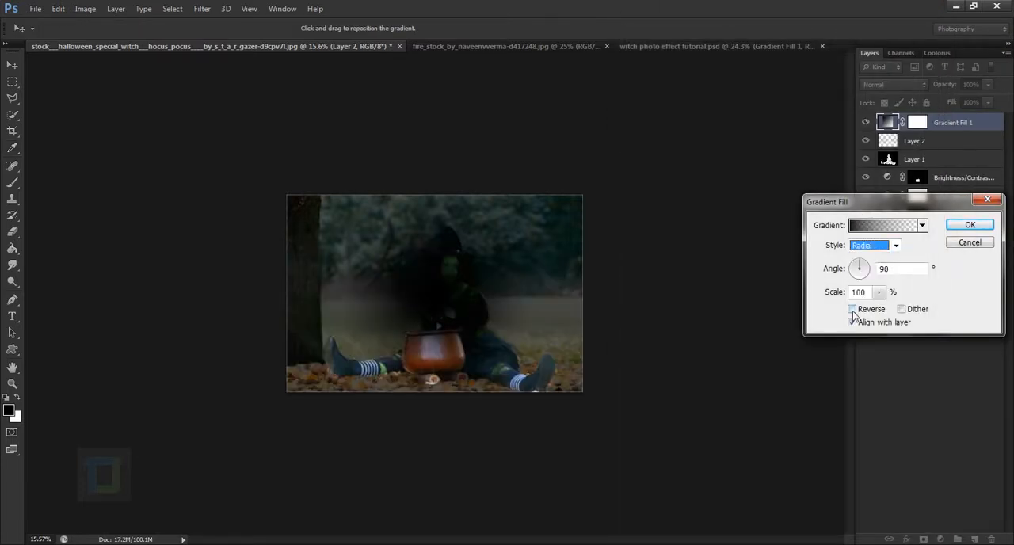
click(852, 309)
click(879, 292)
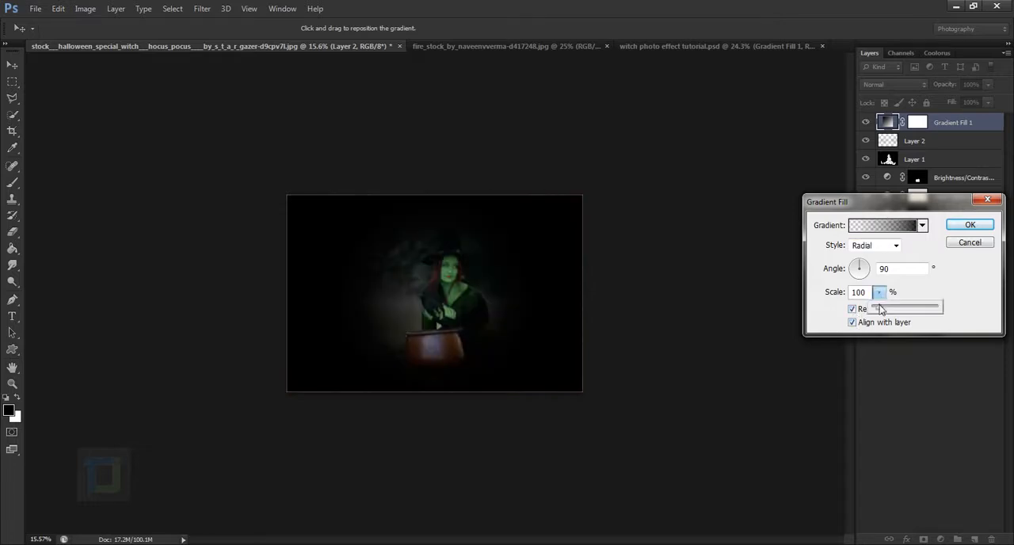
drag(882, 310, 887, 311)
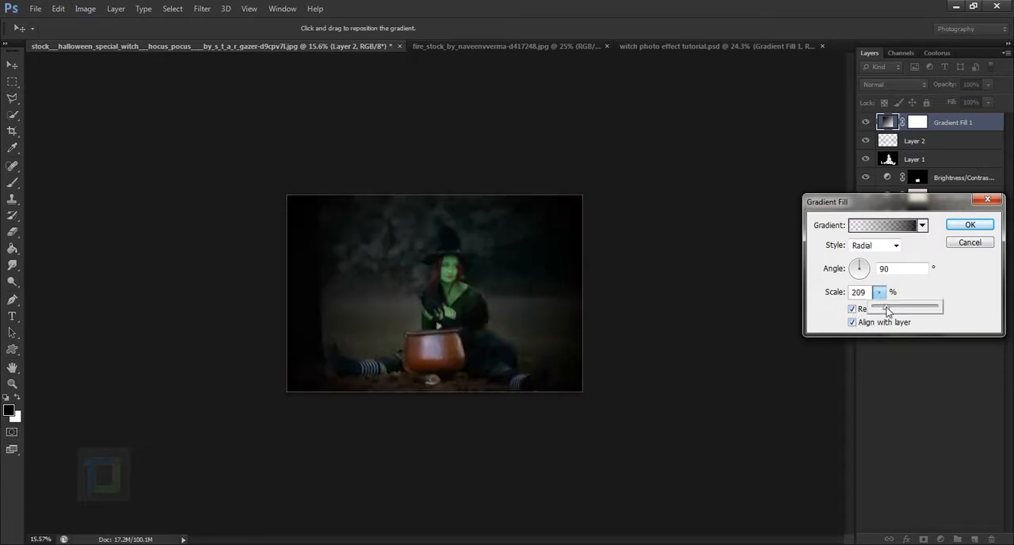
click(970, 225)
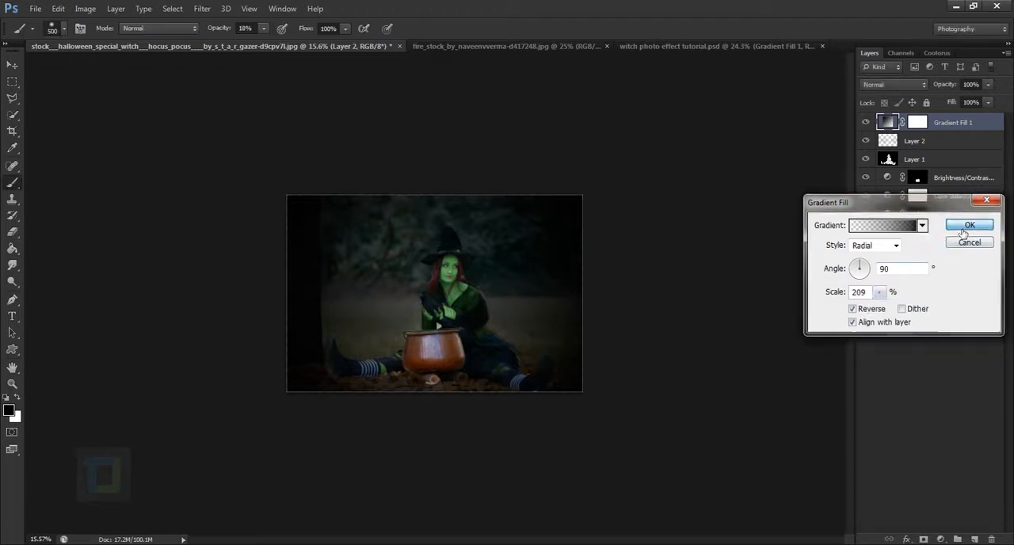
Try the Soft Light blend mode on the gradient fill layer and compare the image with the layer hidden and shown
click(880, 85)
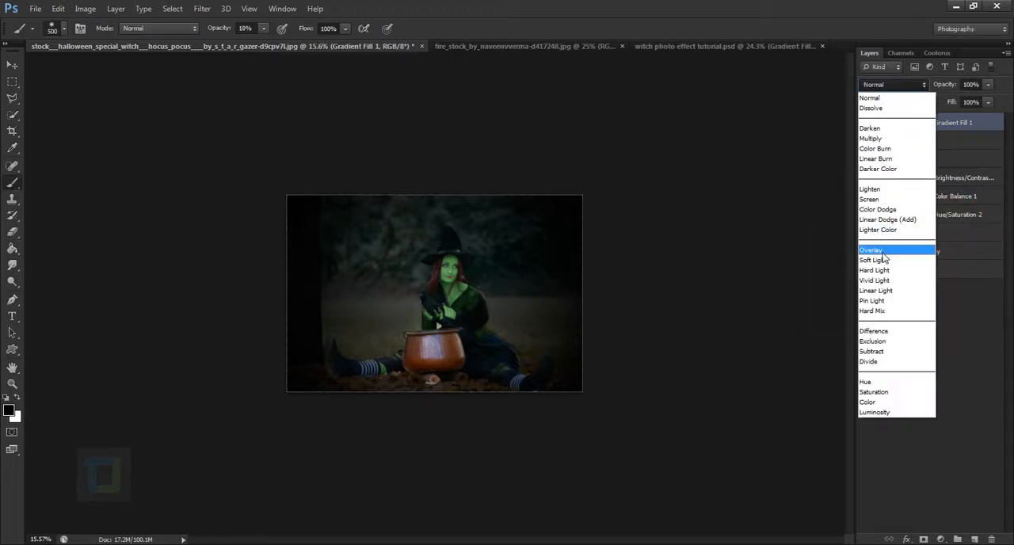
click(874, 260)
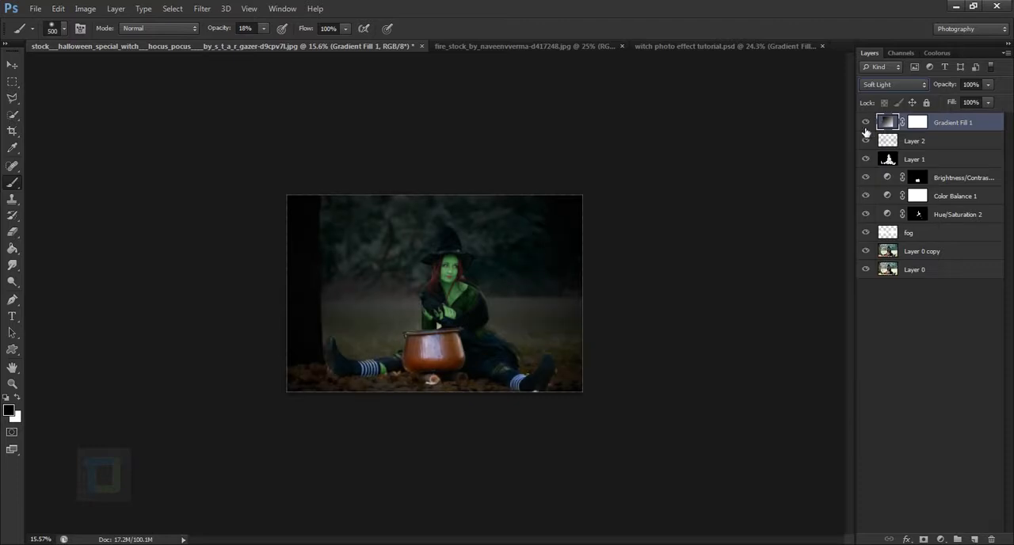
click(866, 125)
click(868, 125)
click(872, 124)
click(872, 125)
Set the gradient fill layer's blend mode to Multiply and toggle its visibility to compare
click(894, 84)
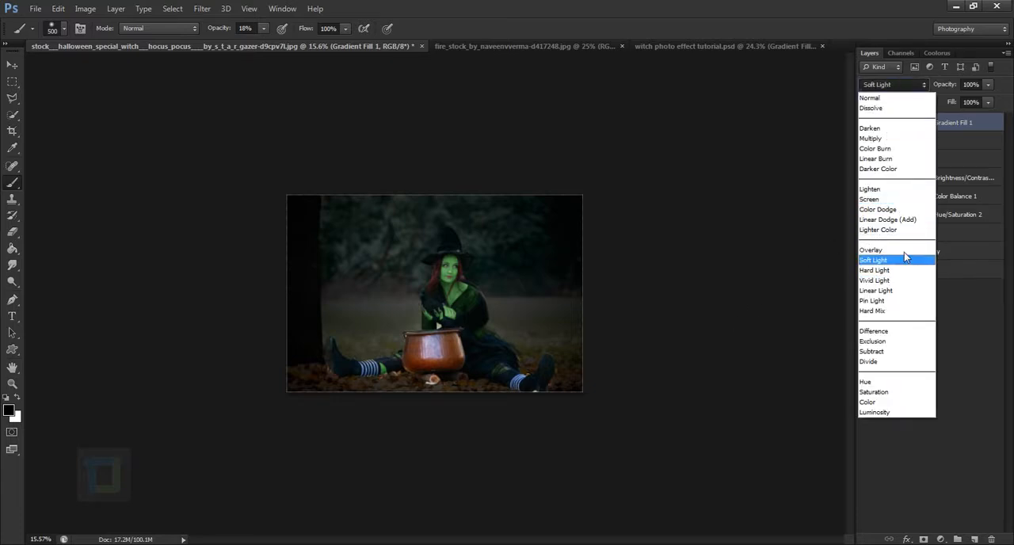
click(878, 139)
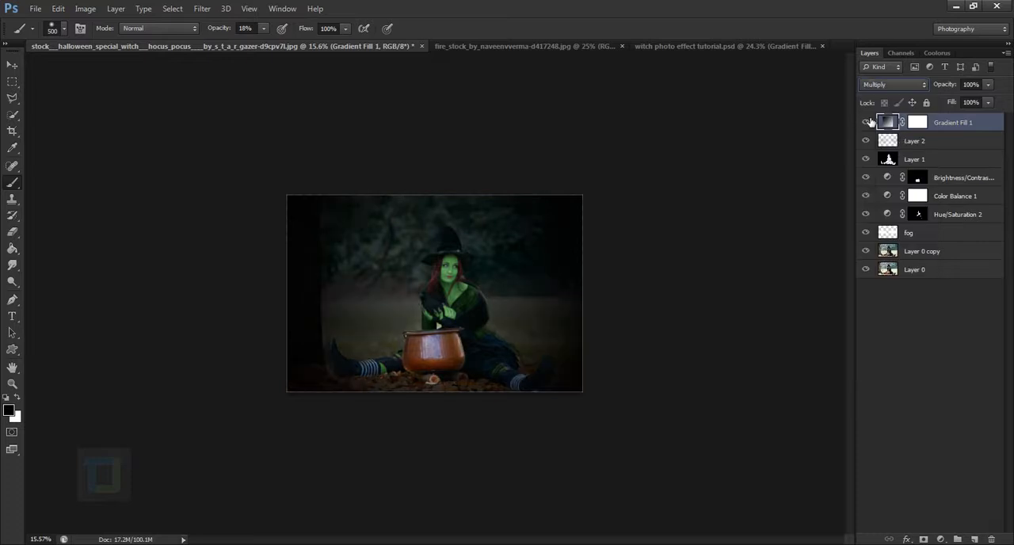
click(866, 122)
click(866, 122)
Paint black on the gradient fill's mask over the witch and cauldron with an 1100 px brush at 100% opacity, and compare the effect
click(917, 124)
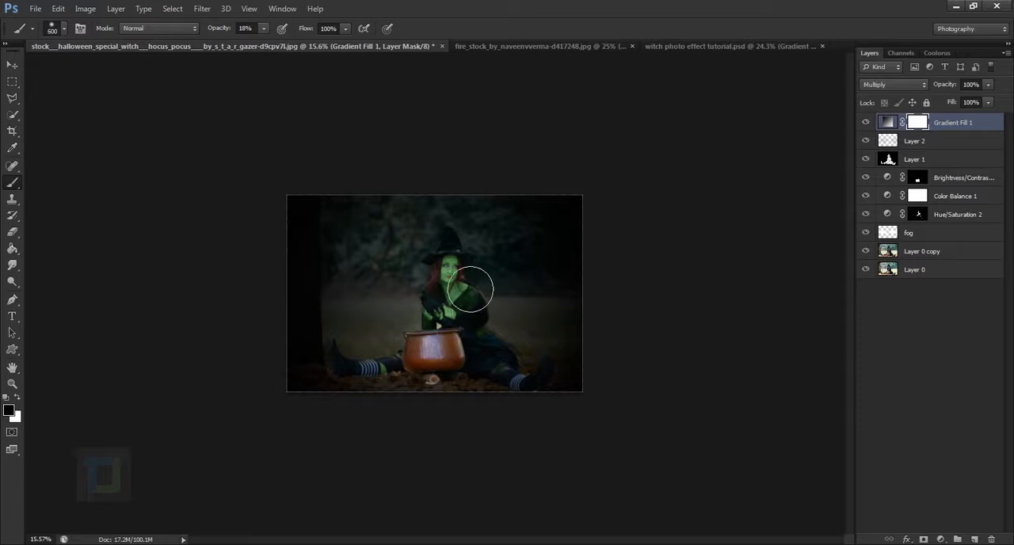
key(bracketright)
key(bracketright)
key(bracketright)
key(bracketright)
key(bracketright)
drag(493, 301, 491, 338)
drag(221, 30, 317, 40)
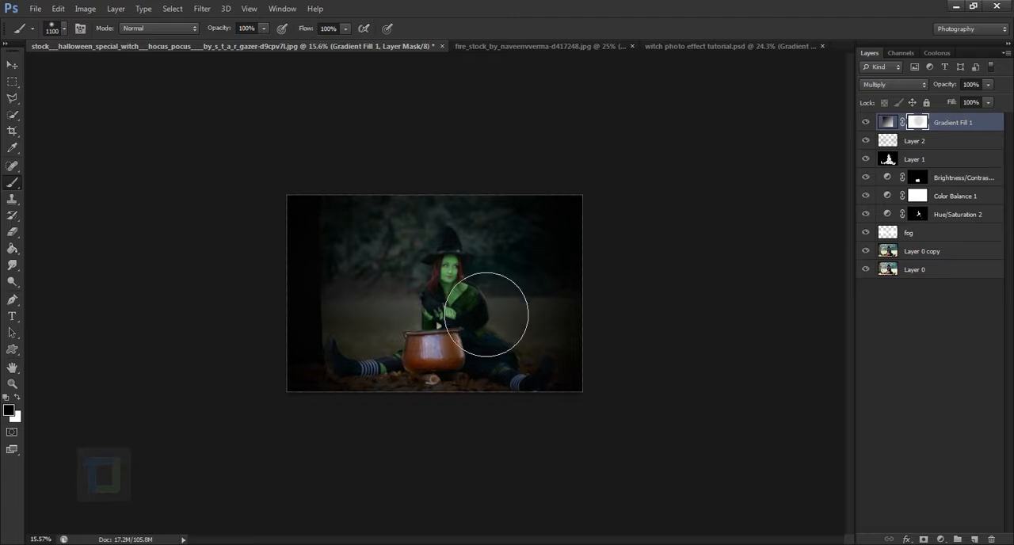
mouse_move(489, 314)
mouse_down()
mouse_move(477, 350)
mouse_move(491, 365)
mouse_move(484, 335)
mouse_up()
scroll(517, 383, up, 5)
scroll(538, 404, down, 3)
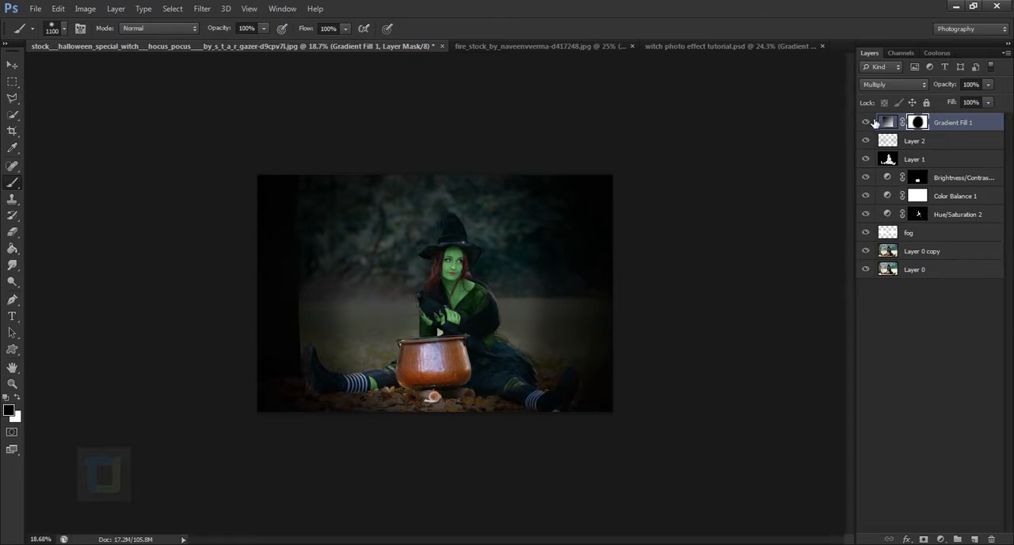
click(870, 122)
click(870, 122)
Increase the gradient fill's scale to 238% and compare the image with the layer hidden and shown
double_click(888, 122)
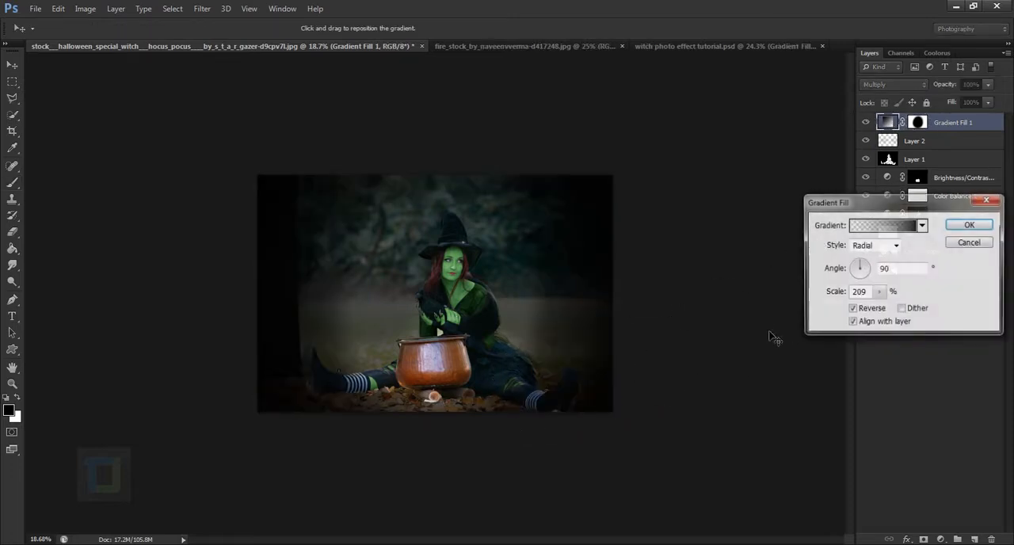
drag(880, 292, 882, 307)
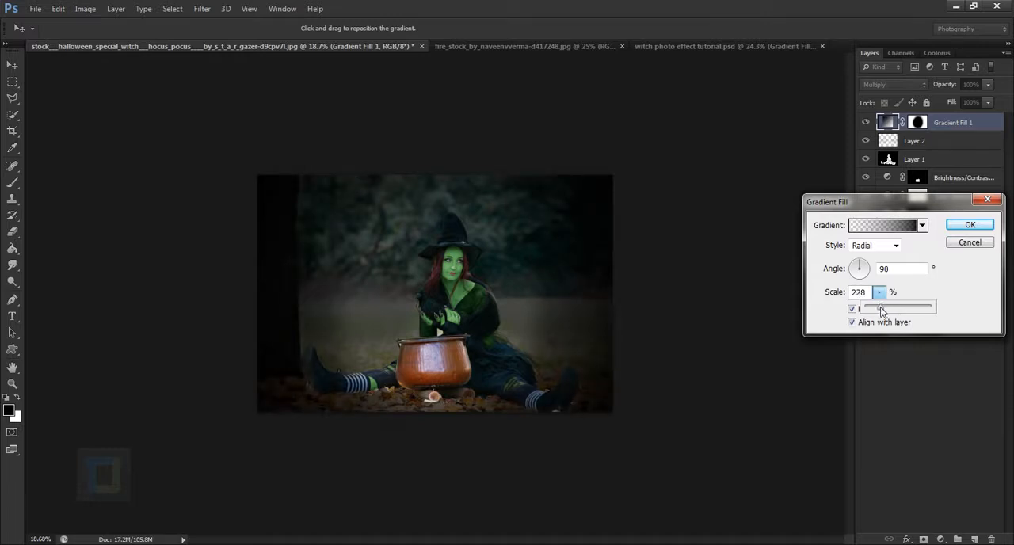
click(970, 225)
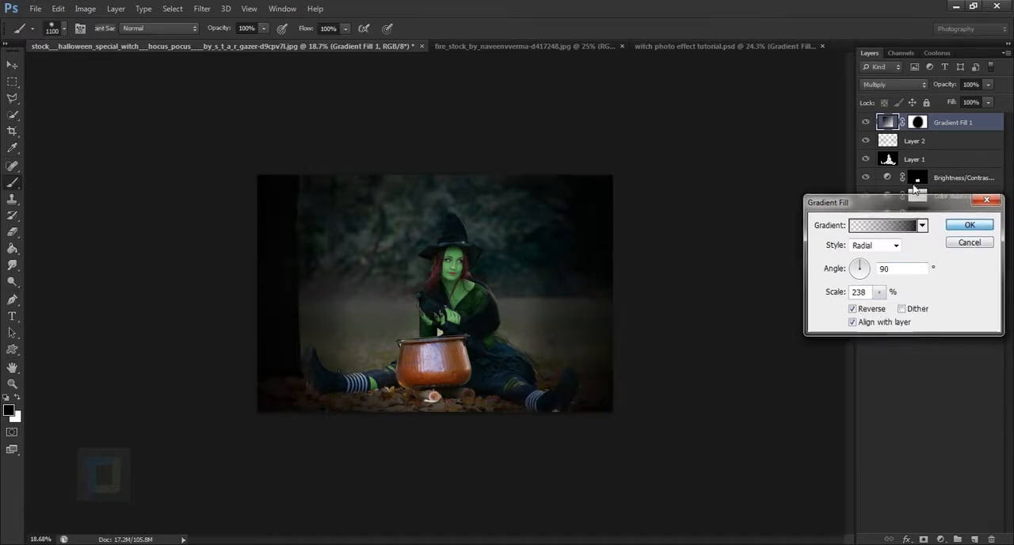
click(865, 123)
click(865, 124)
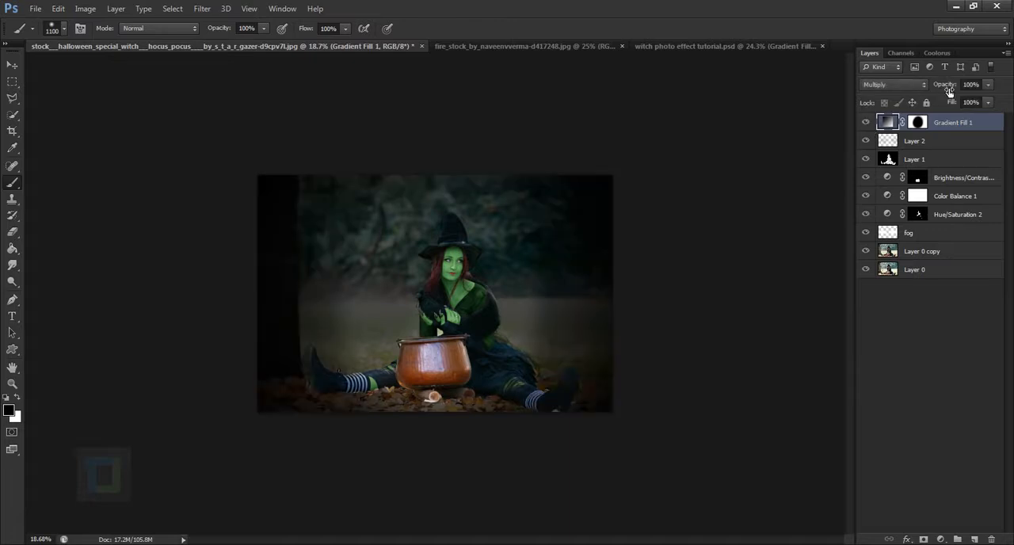
Lower the gradient fill layer's opacity to 86% and check the whole image
mouse_move(949, 91)
mouse_down()
mouse_move(928, 90)
mouse_move(942, 93)
mouse_up()
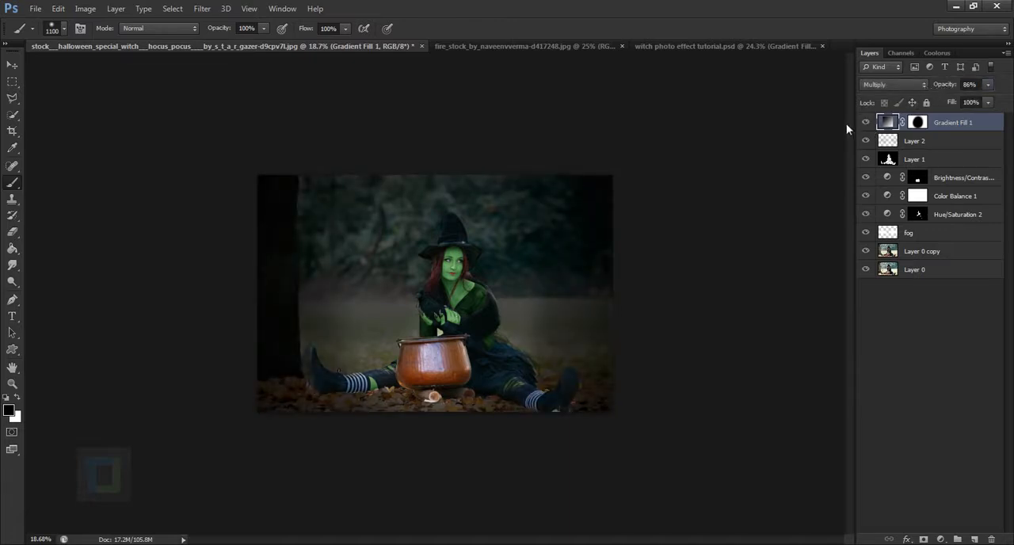
click(865, 123)
click(865, 124)
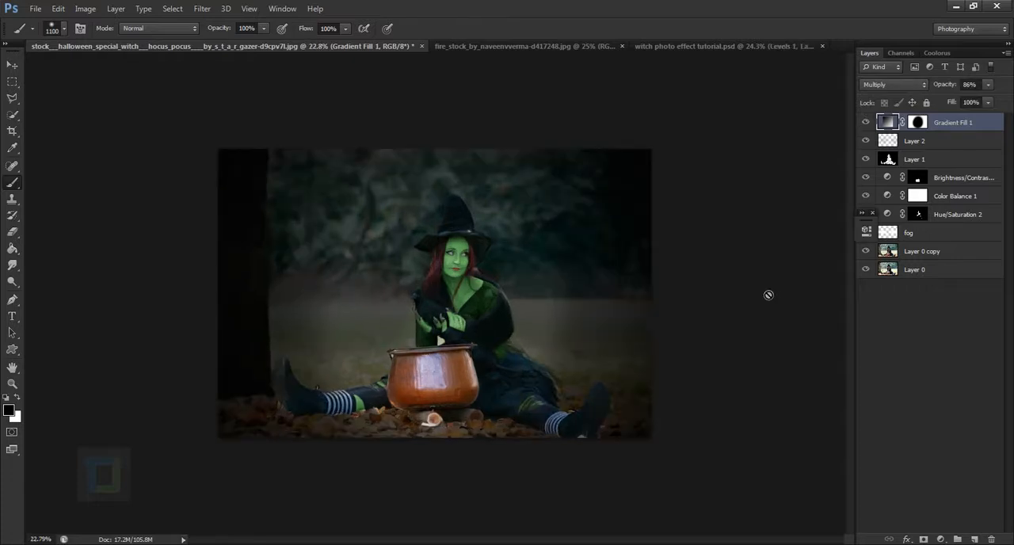
scroll(768, 296, up, 4)
scroll(267, 351, down, 2)
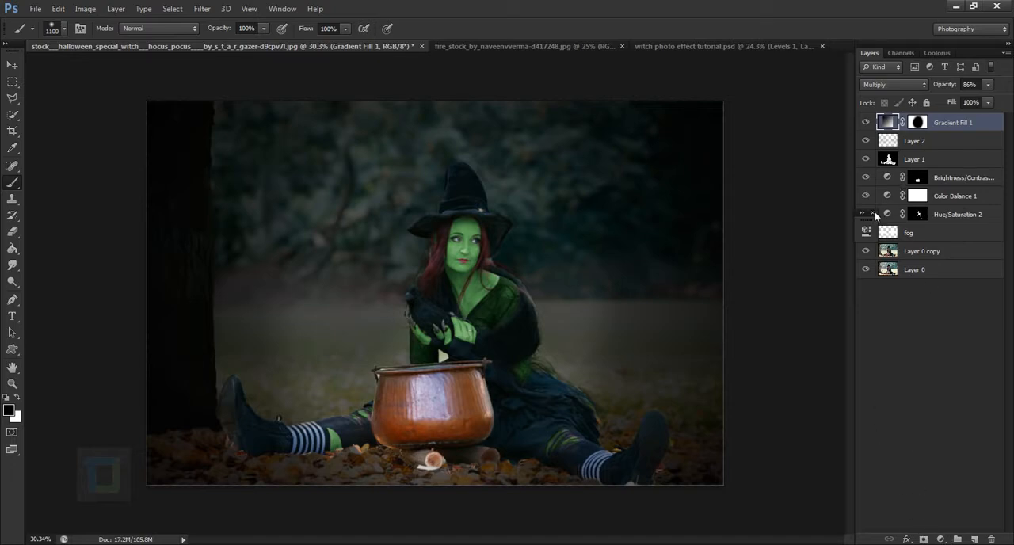
Add a Levels adjustment layer, darkening the midtones to about 0.89 and lowering the white input level to brighten the highlights
click(941, 539)
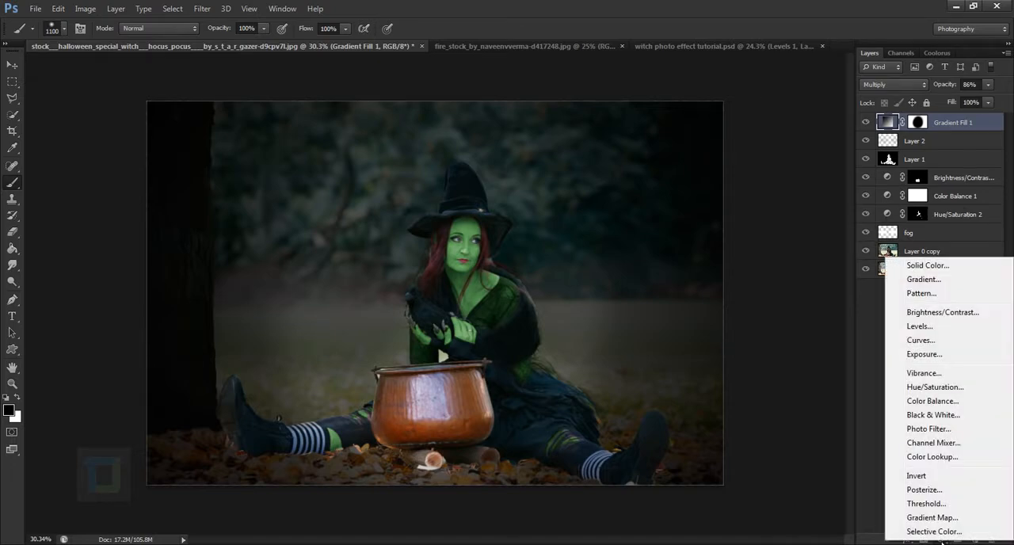
click(919, 326)
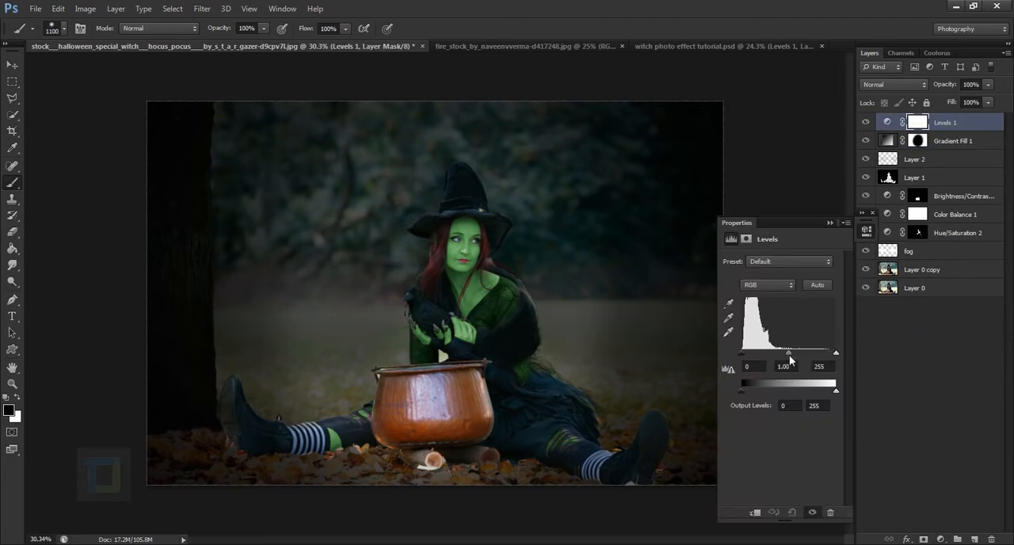
drag(789, 354, 792, 353)
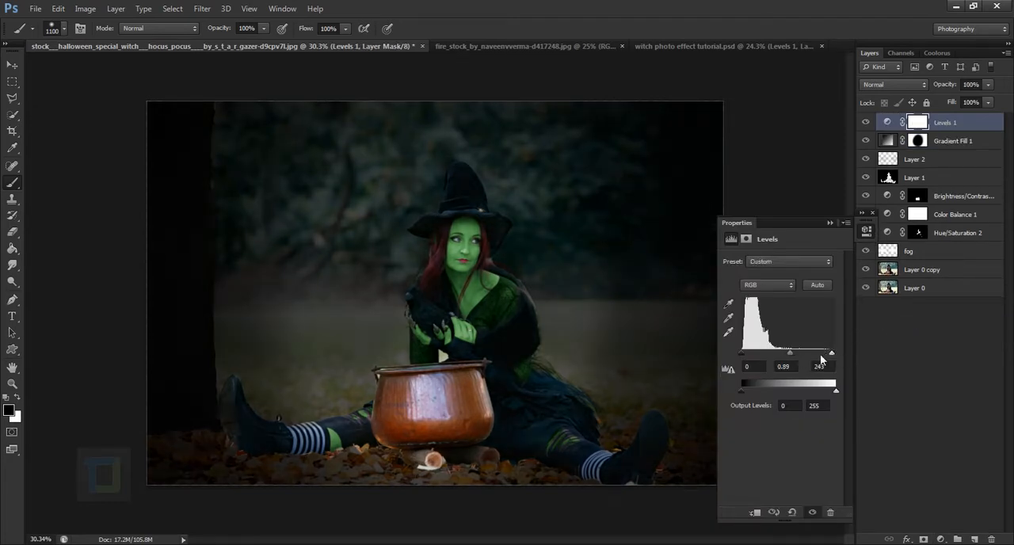
drag(790, 353, 829, 357)
click(829, 222)
Toggle the Levels adjustment layer's visibility to compare the image with and without it
click(867, 123)
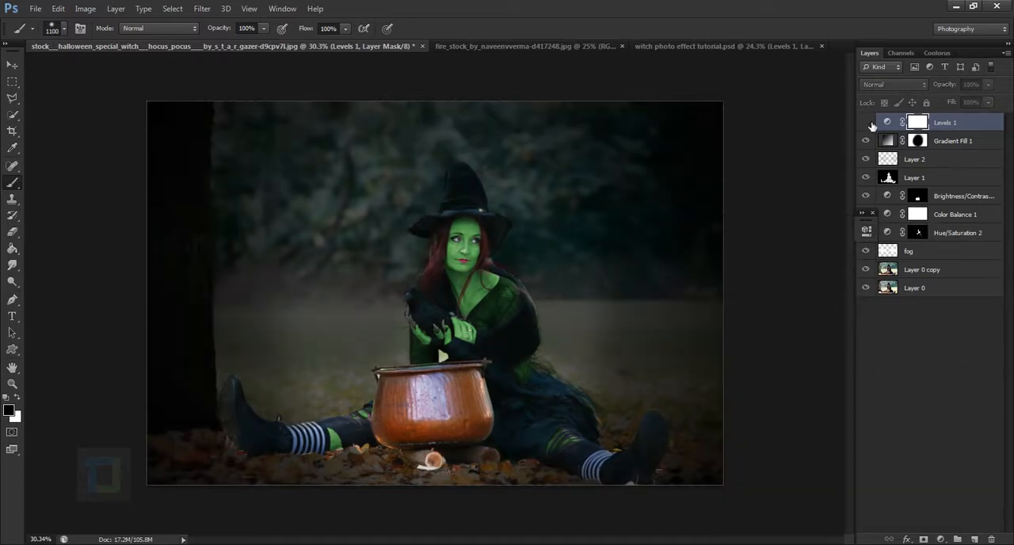
click(867, 122)
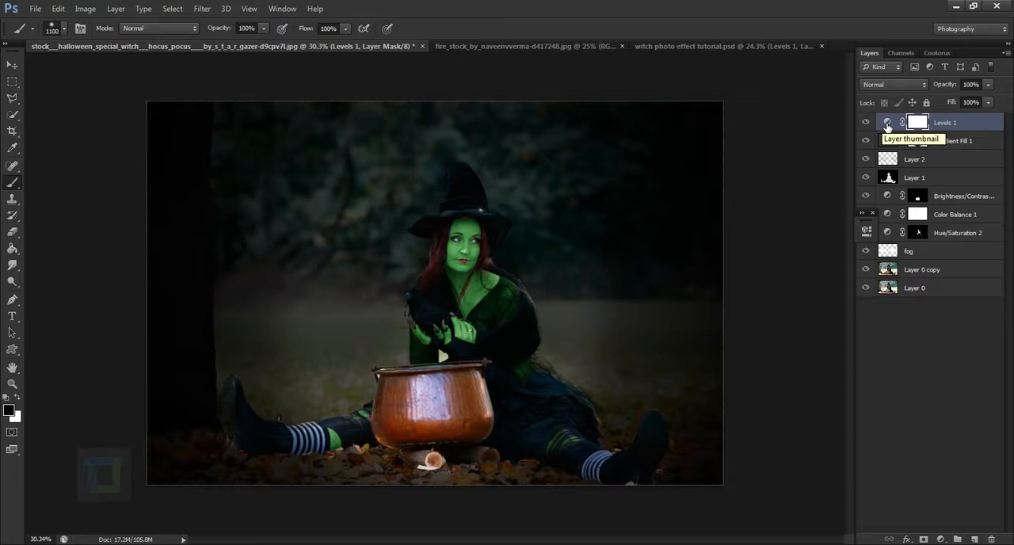
click(867, 123)
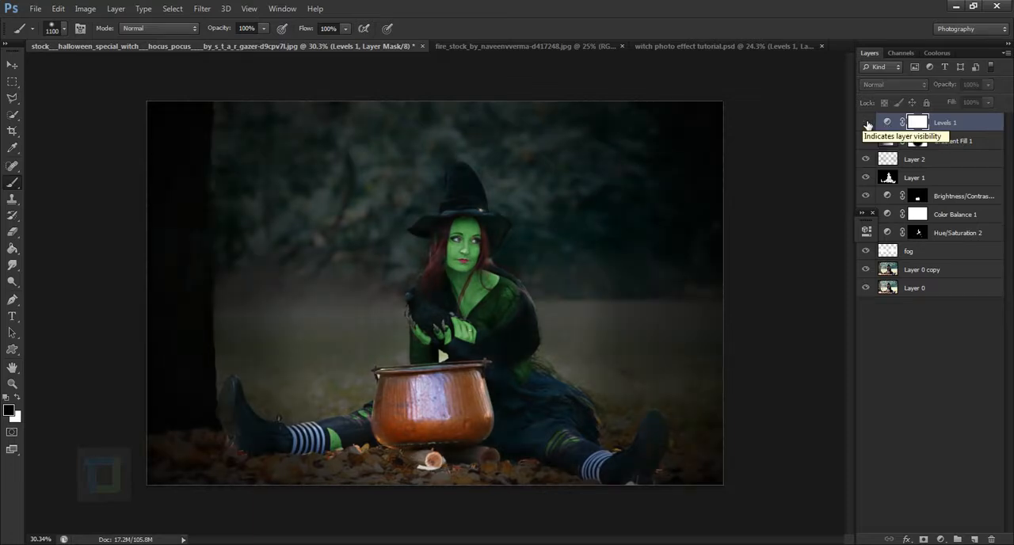
click(867, 123)
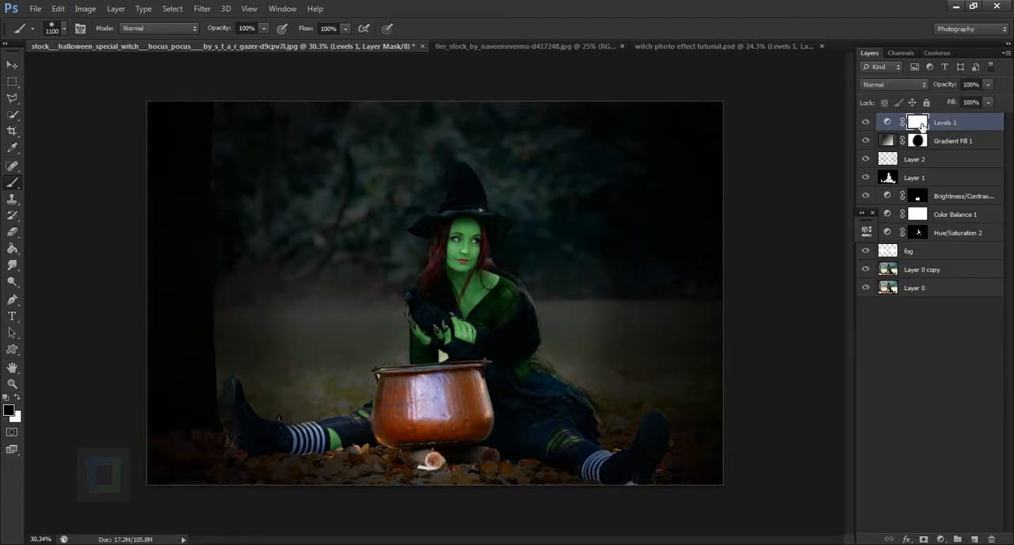
Invert the Levels mask to black and paint white over the witch's face and upper body with a 250 px brush
key(ctrl+i)
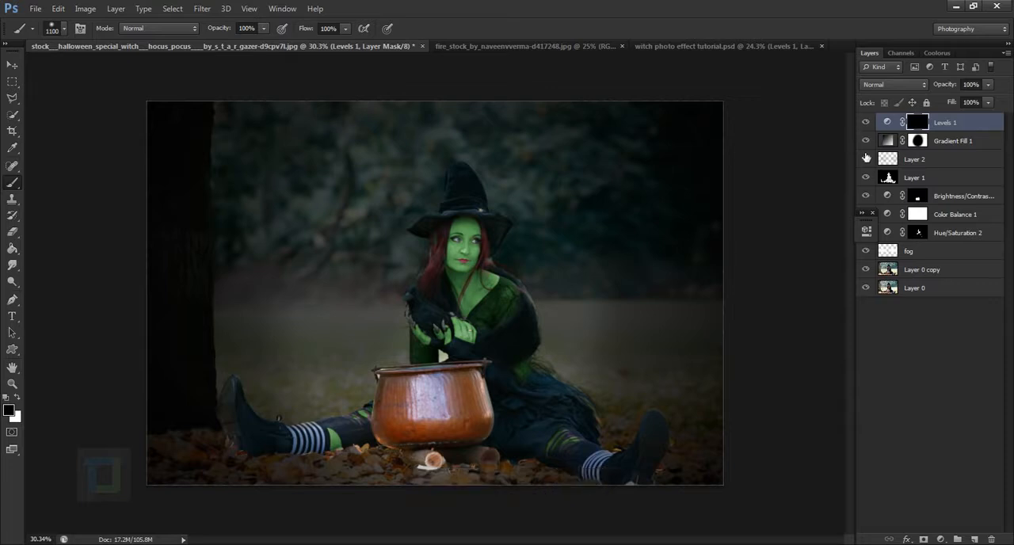
key(bracketleft)
key(bracketleft)
key(bracketleft)
key(bracketleft)
key(bracketleft)
key(bracketleft)
key(bracketleft)
key(bracketleft)
key(bracketleft)
scroll(482, 244, up, 3)
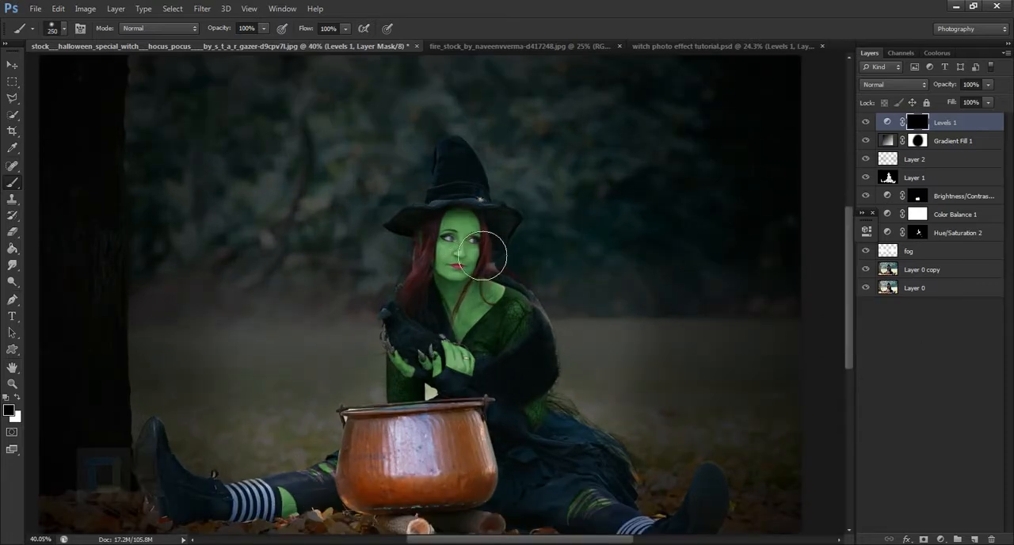
key(x)
mouse_move(486, 227)
mouse_down()
mouse_move(453, 325)
mouse_move(465, 279)
mouse_move(507, 267)
mouse_move(480, 340)
mouse_move(487, 366)
mouse_move(505, 275)
mouse_up()
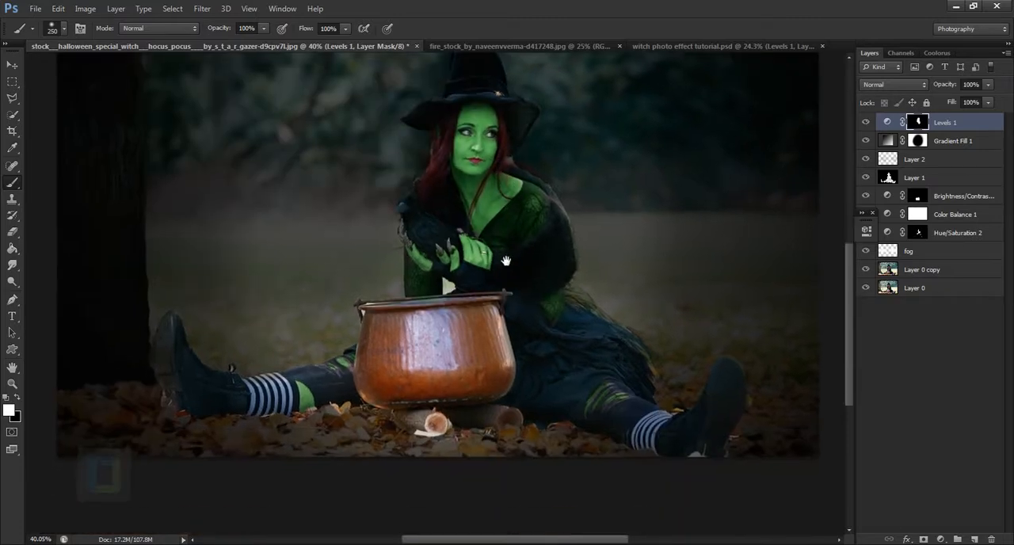
Reduce the brush to 125 px and paint white on the Levels mask over the witch's arm, skirt and legs
key(bracketleft)
key(bracketleft)
key(bracketleft)
key(bracketleft)
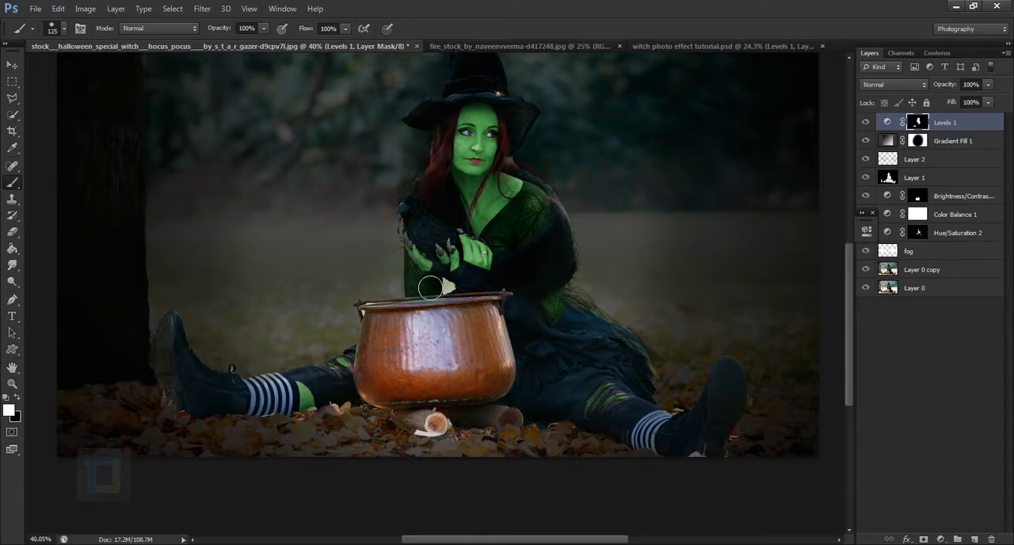
drag(424, 278, 413, 285)
drag(567, 309, 566, 325)
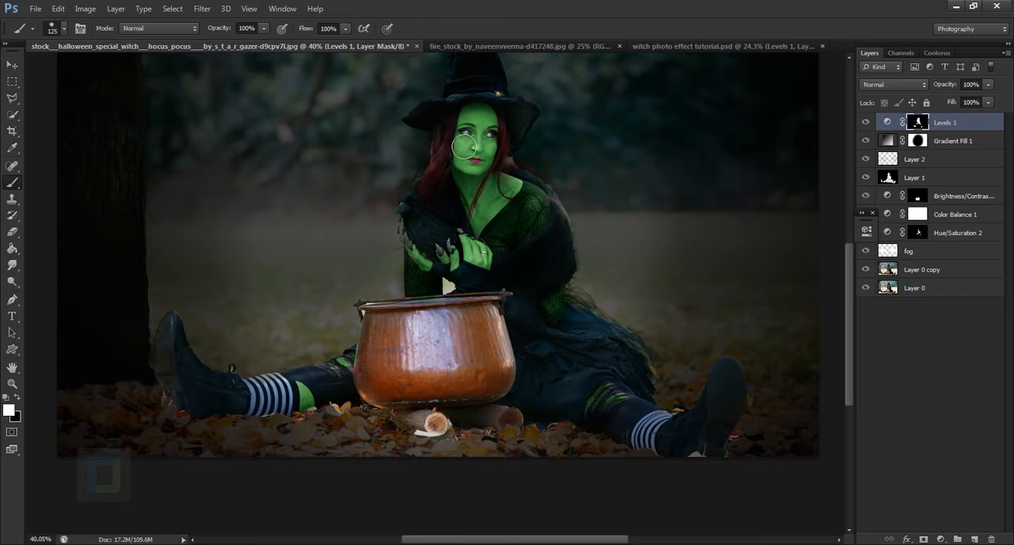
drag(541, 210, 580, 276)
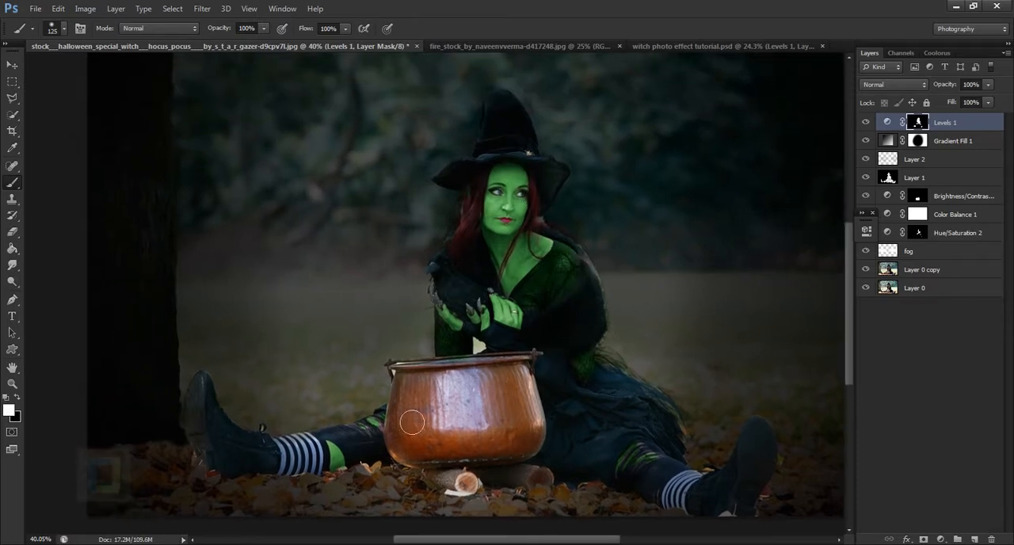
drag(500, 434, 479, 316)
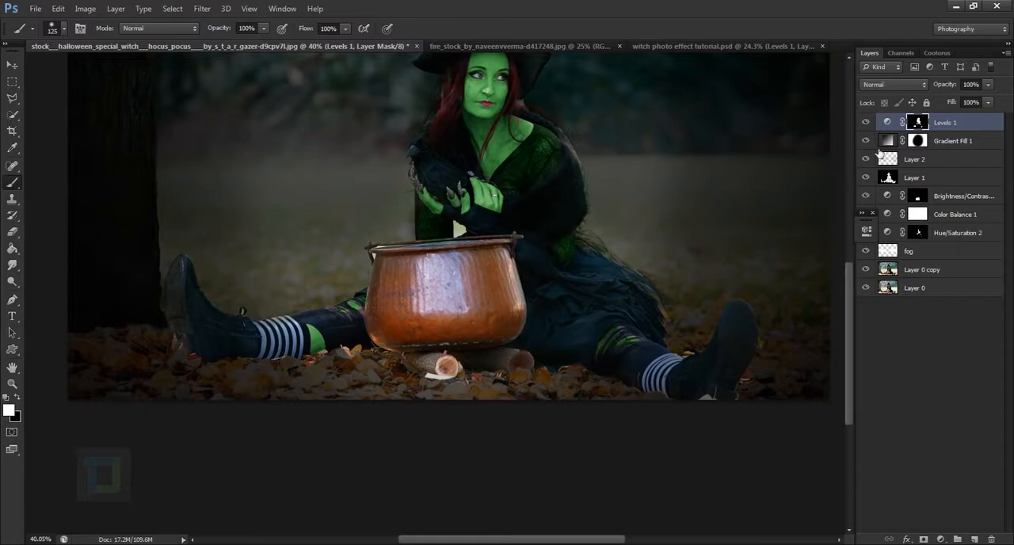
Lower the Levels adjustment layer's opacity to 79% and compare the whole image with the layer hidden and shown
drag(952, 87, 943, 90)
scroll(398, 256, down, 3)
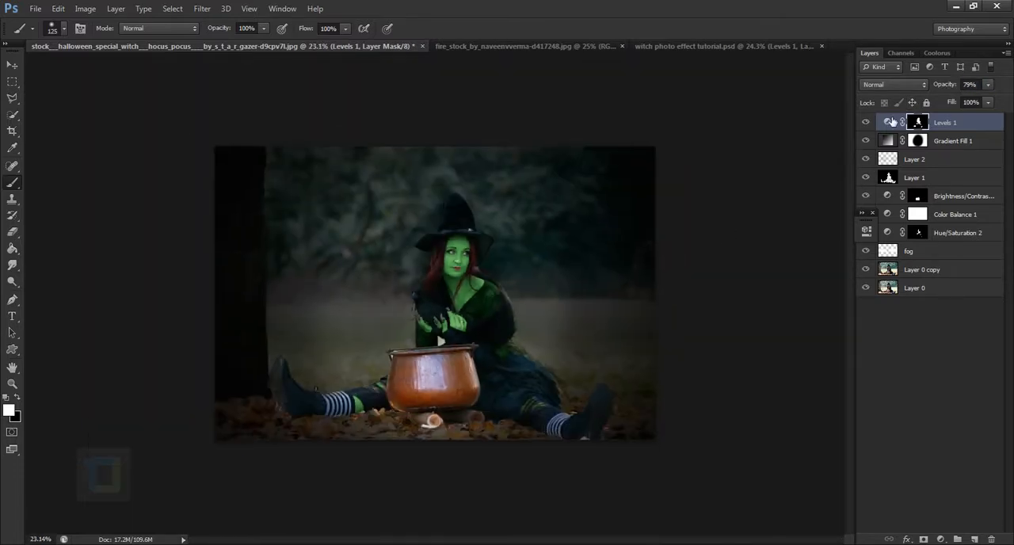
click(872, 123)
click(873, 122)
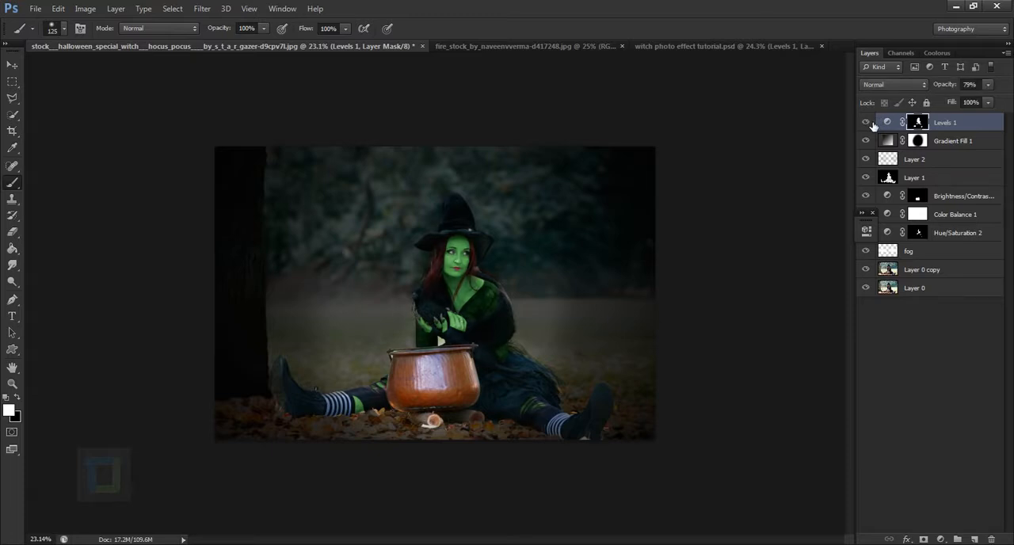
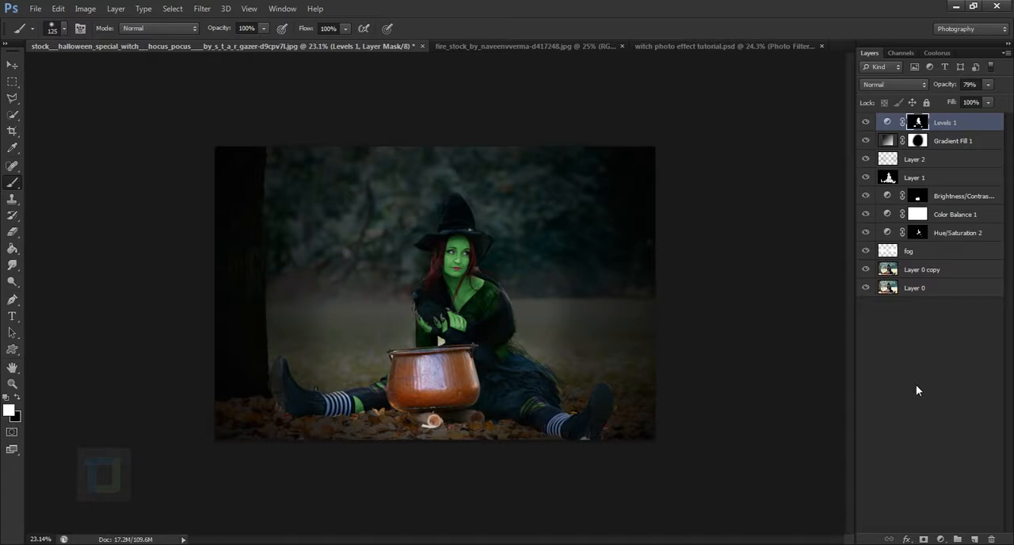
Add a Photo Filter adjustment layer above the Levels layer, using Cooling Filter (82) with increased density
click(940, 540)
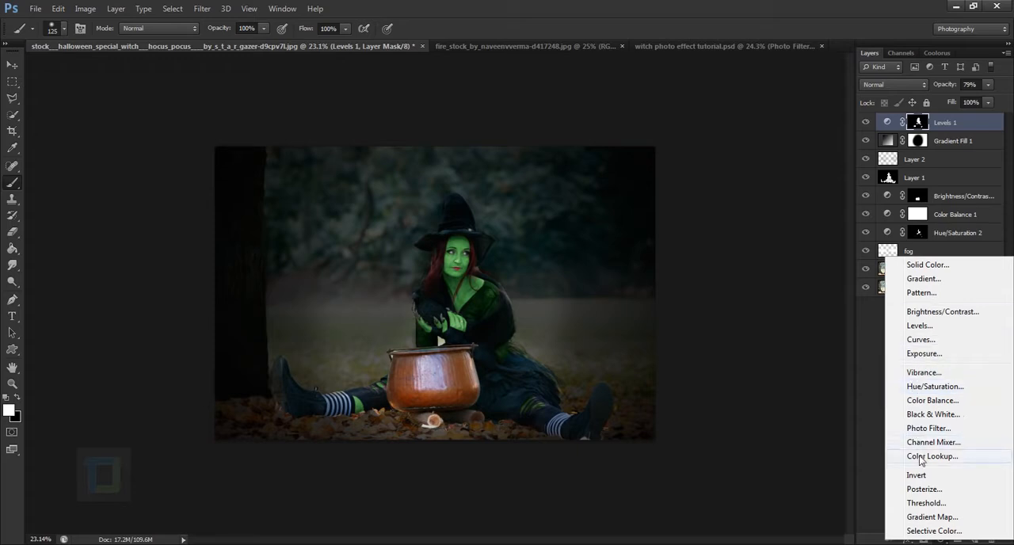
click(928, 428)
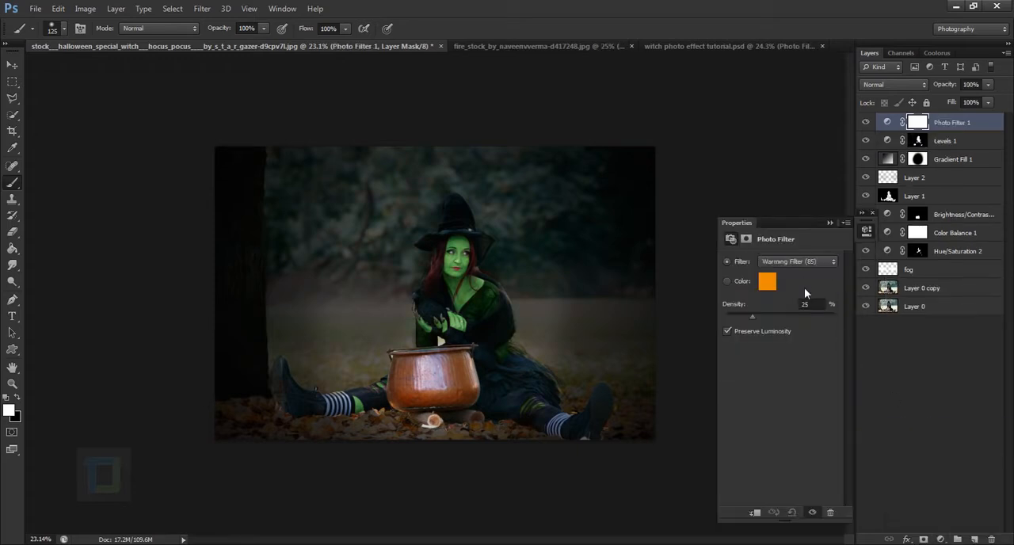
click(805, 261)
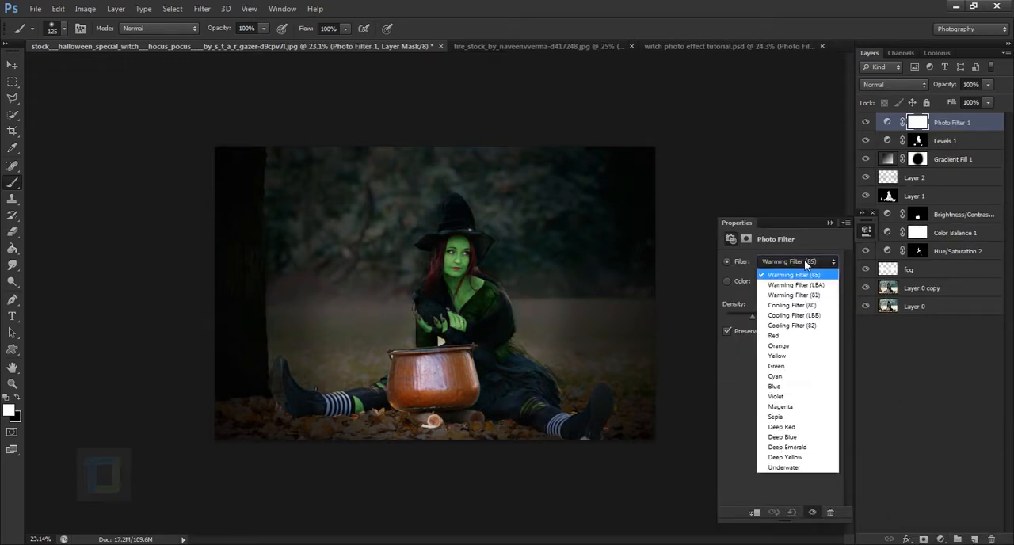
click(799, 325)
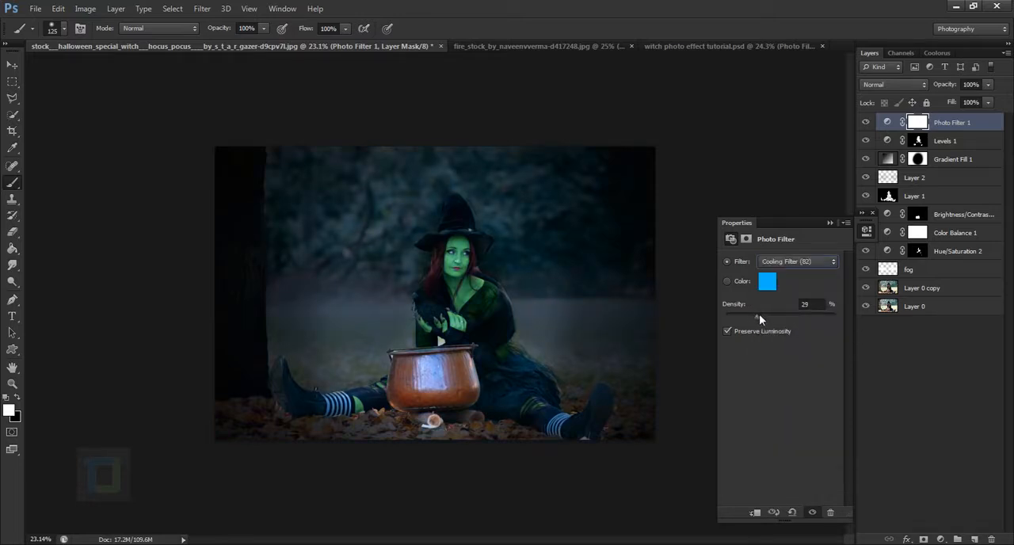
drag(759, 315, 767, 316)
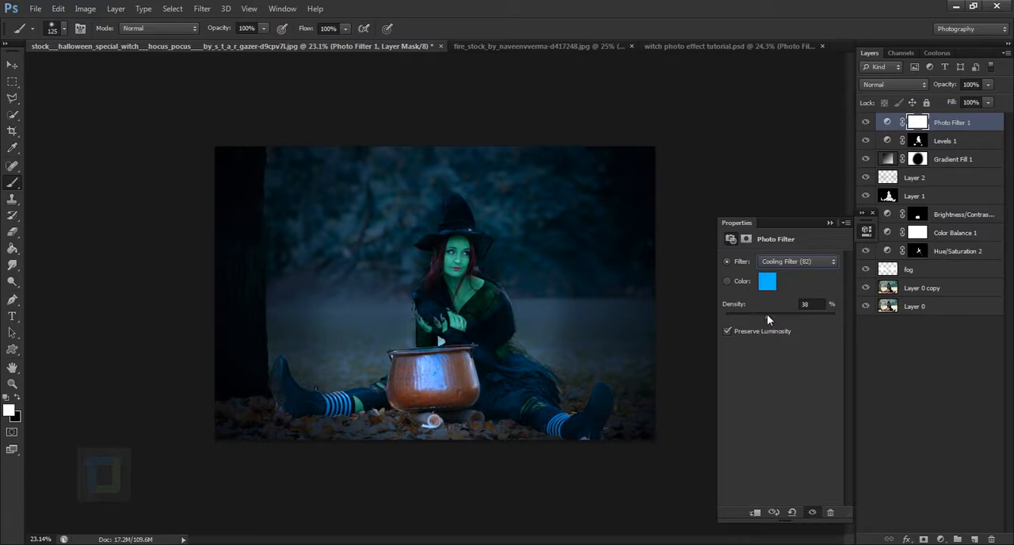
click(829, 223)
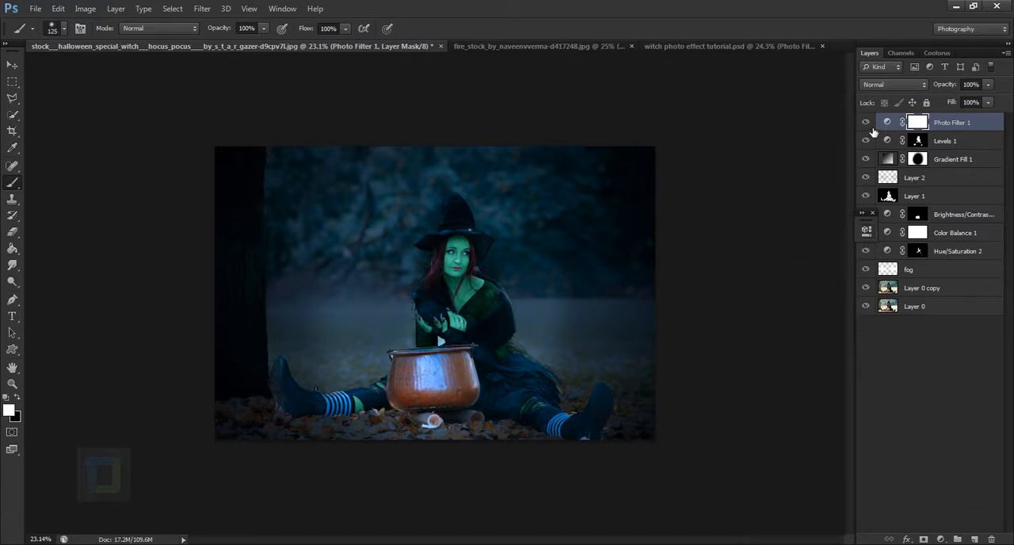
Compare the whole image with the Photo Filter adjustment layer hidden and shown
click(871, 128)
click(871, 127)
click(871, 128)
scroll(805, 228, down, 1)
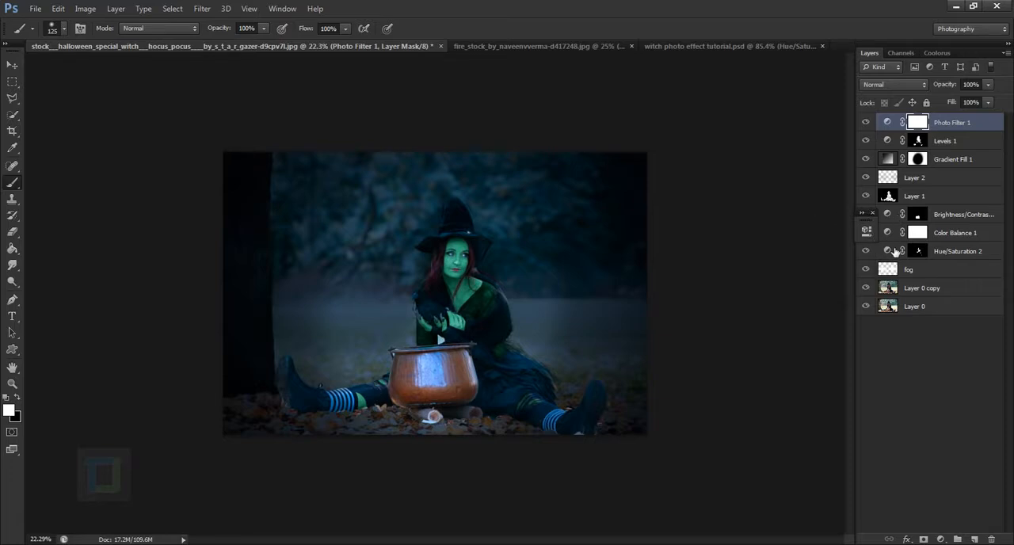
Increase the saturation of the witch's green skin in the Hue/Saturation 2 adjustment layer
double_click(888, 251)
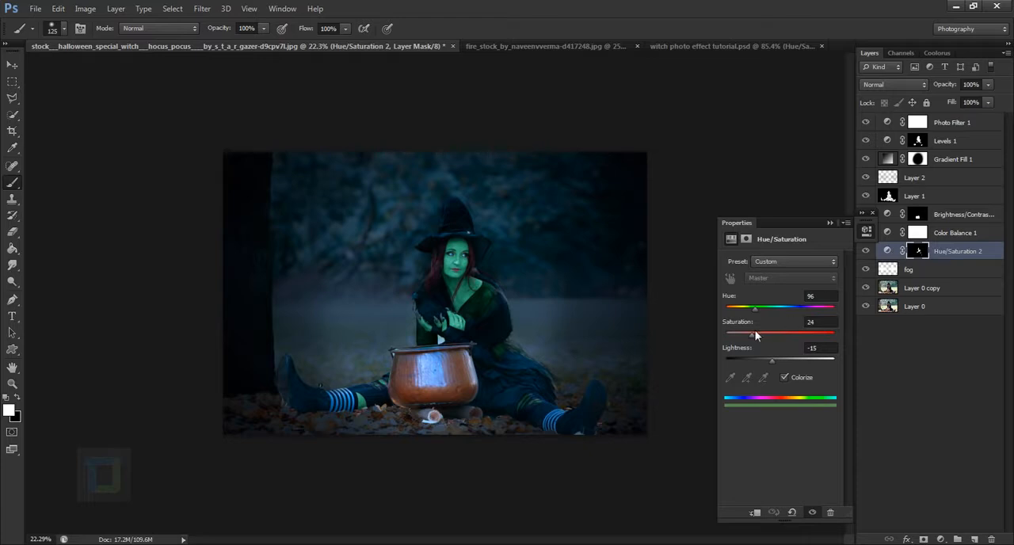
drag(771, 332, 763, 334)
click(830, 223)
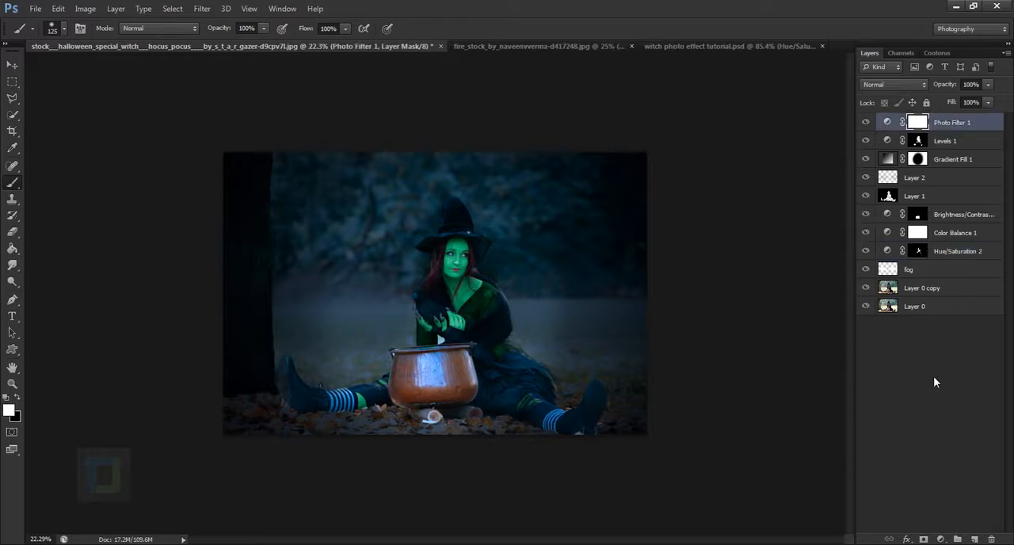
Copy the entire fire stock image and paste it as a new layer above the Photo Filter in the witch document
click(460, 46)
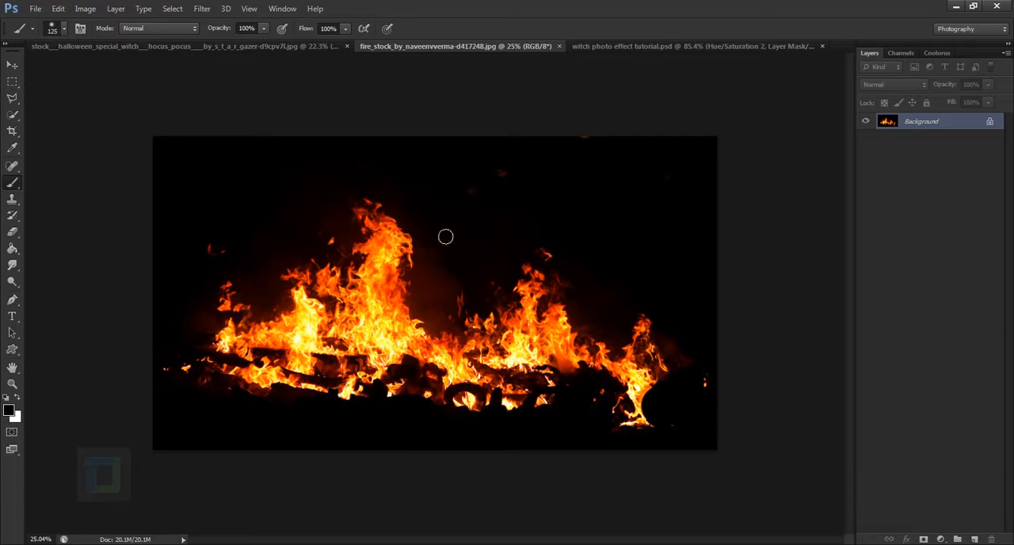
key(ctrl+a)
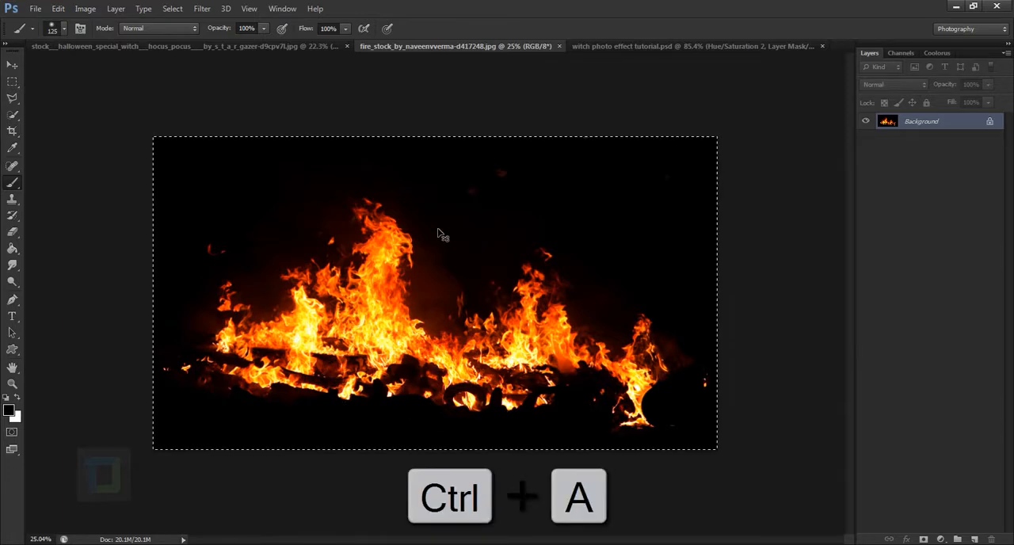
key(ctrl+c)
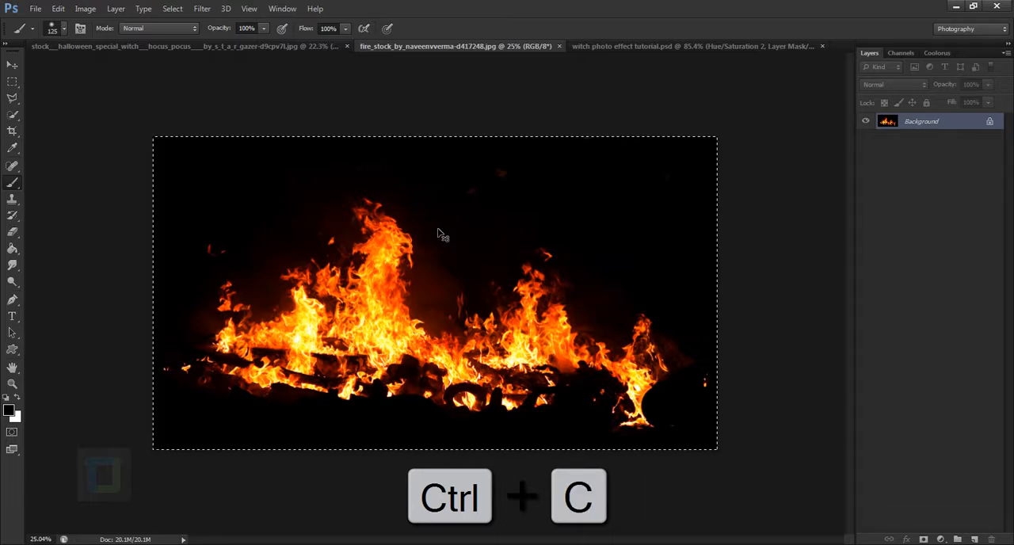
click(269, 46)
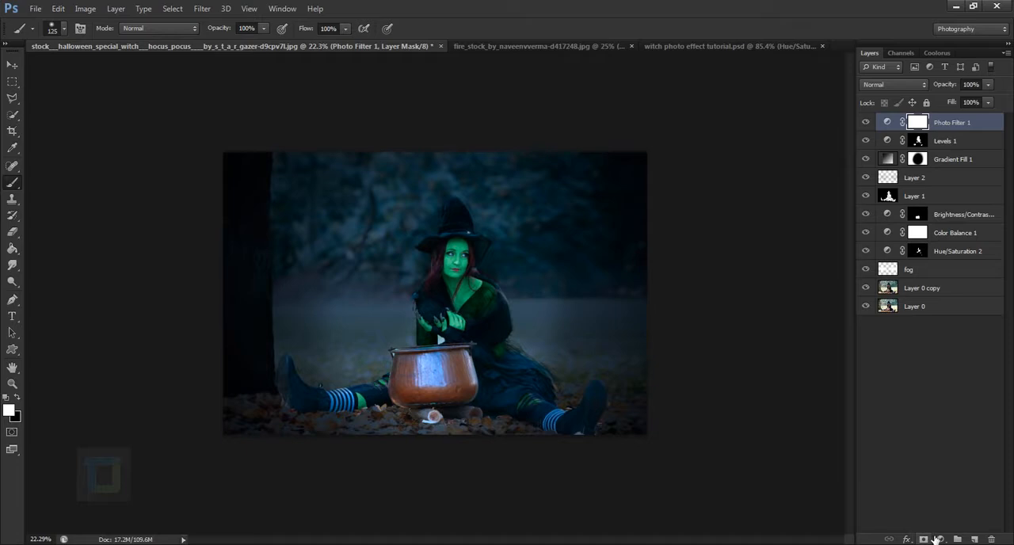
key(ctrl+v)
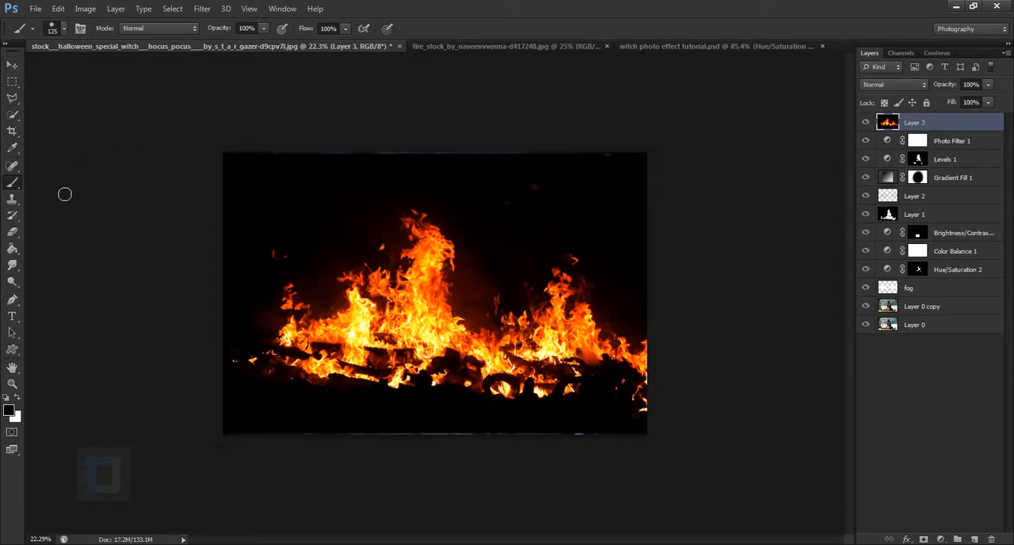
Scale the fire layer to about 40%, rotate it about -4.7°, and place it over the cauldron
key(ctrl+t)
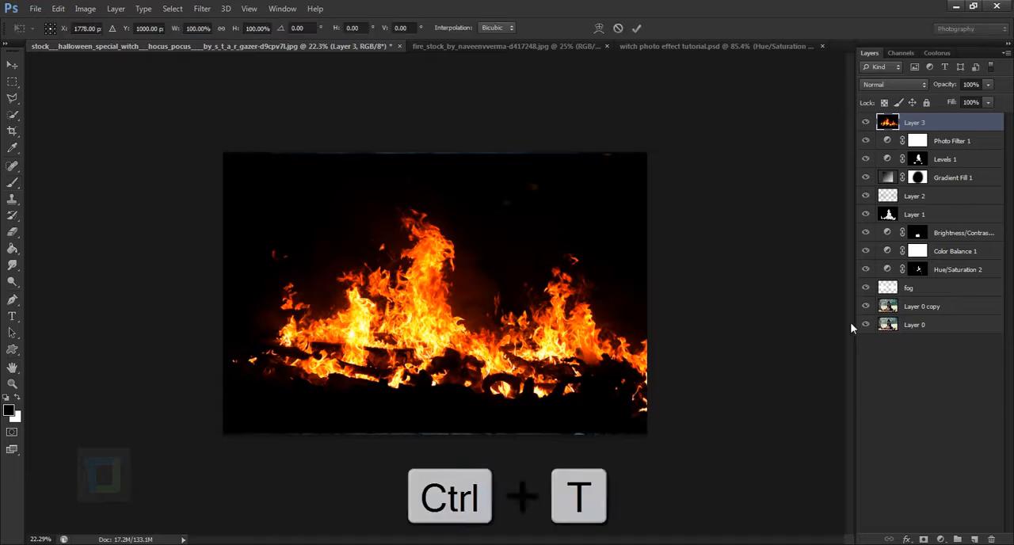
drag(727, 155, 476, 294)
drag(469, 347, 525, 350)
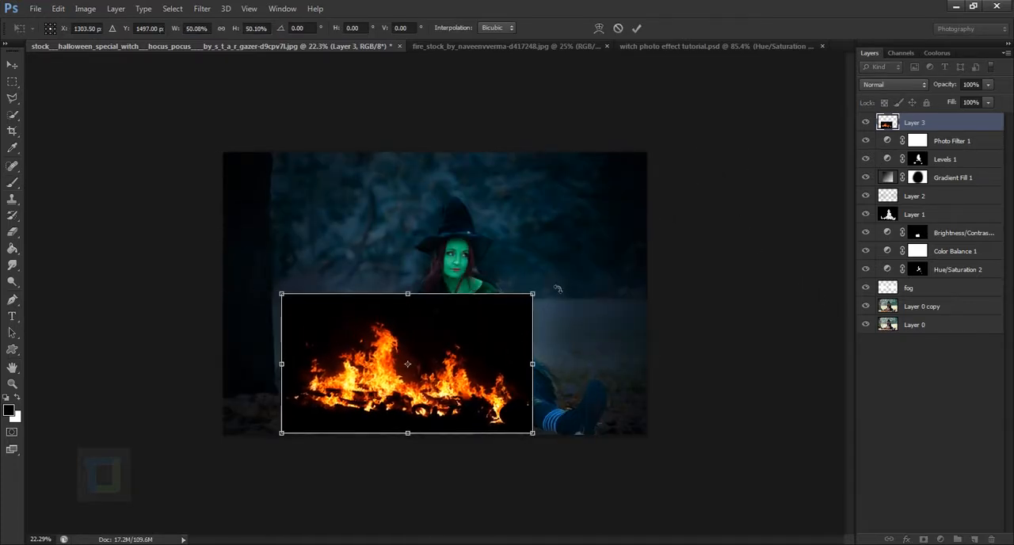
drag(558, 289, 487, 321)
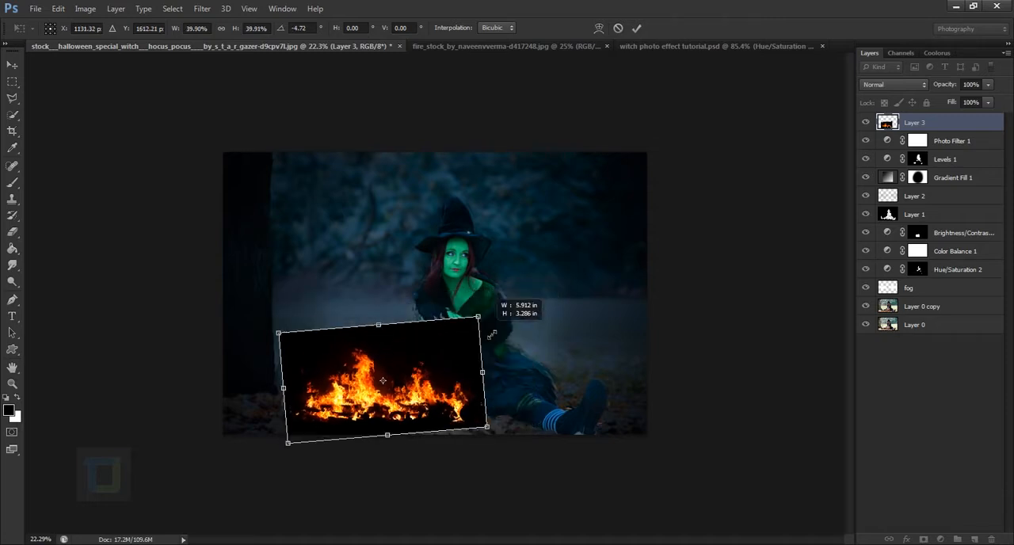
drag(445, 354, 501, 349)
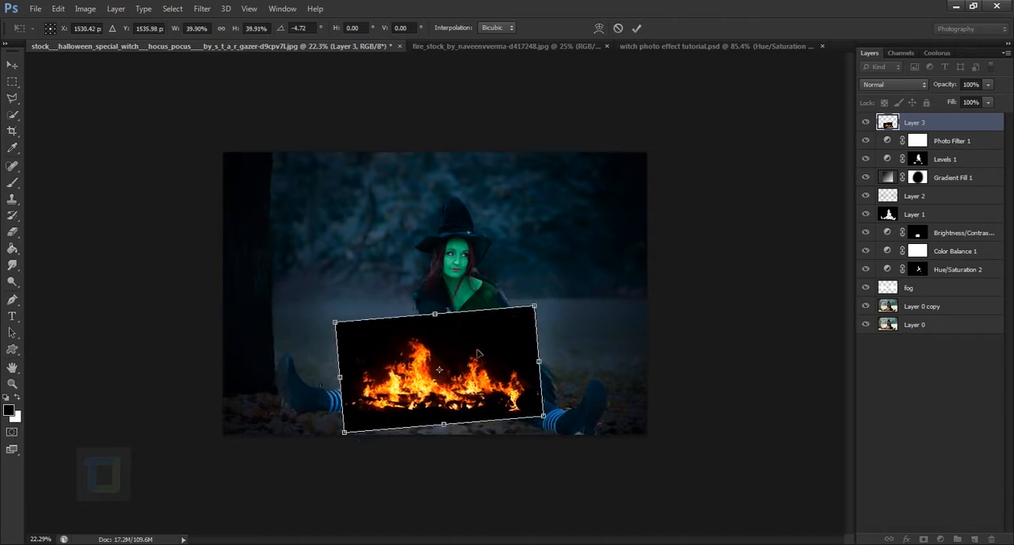
click(637, 28)
Set the fire layer's blending mode to Screen
key(b)
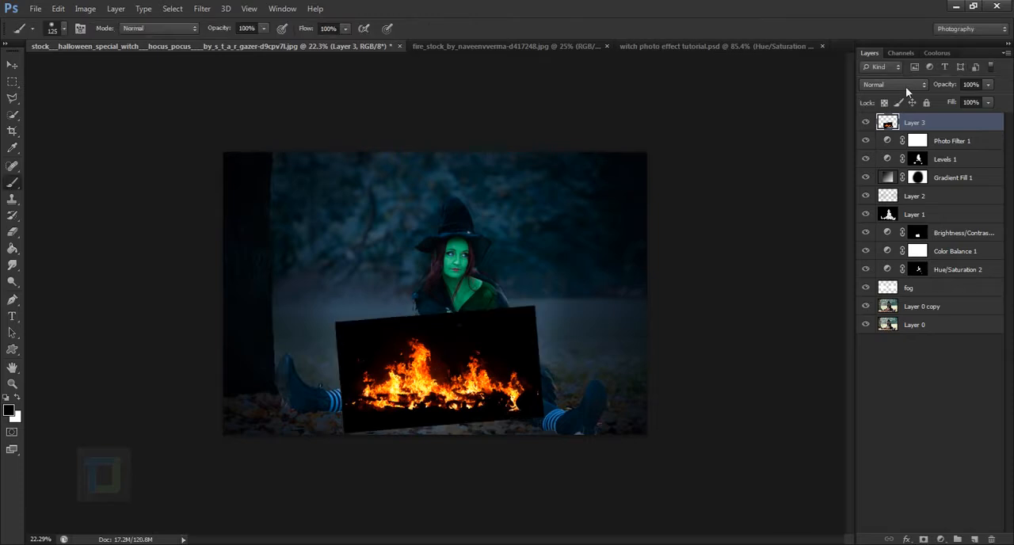
click(906, 87)
click(888, 202)
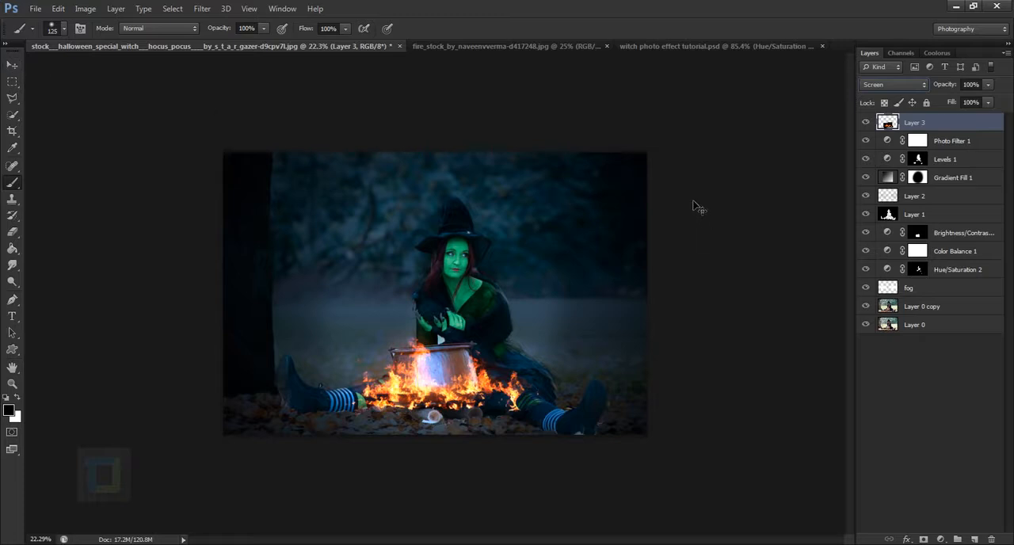
Scale the fire layer down to about 73% and position the flames around the cauldron's base
key(ctrl+t)
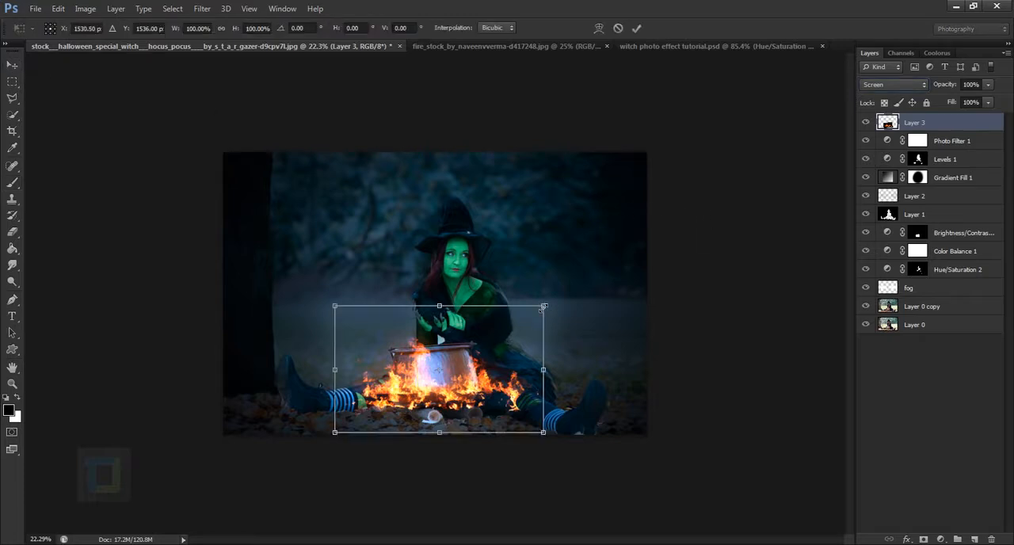
drag(543, 308, 485, 340)
drag(466, 374, 489, 374)
scroll(468, 408, up, 6)
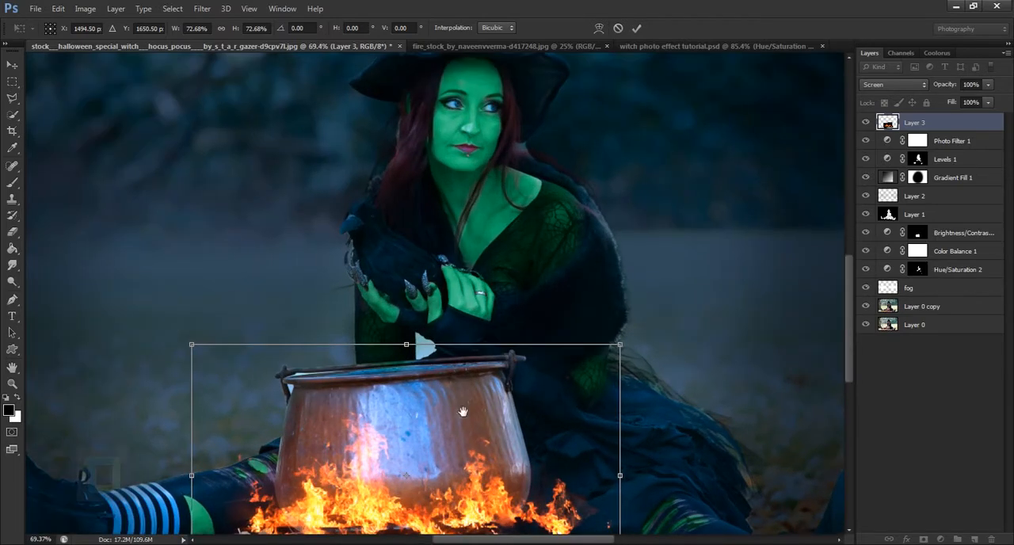
drag(463, 412, 494, 204)
scroll(487, 261, up, 1)
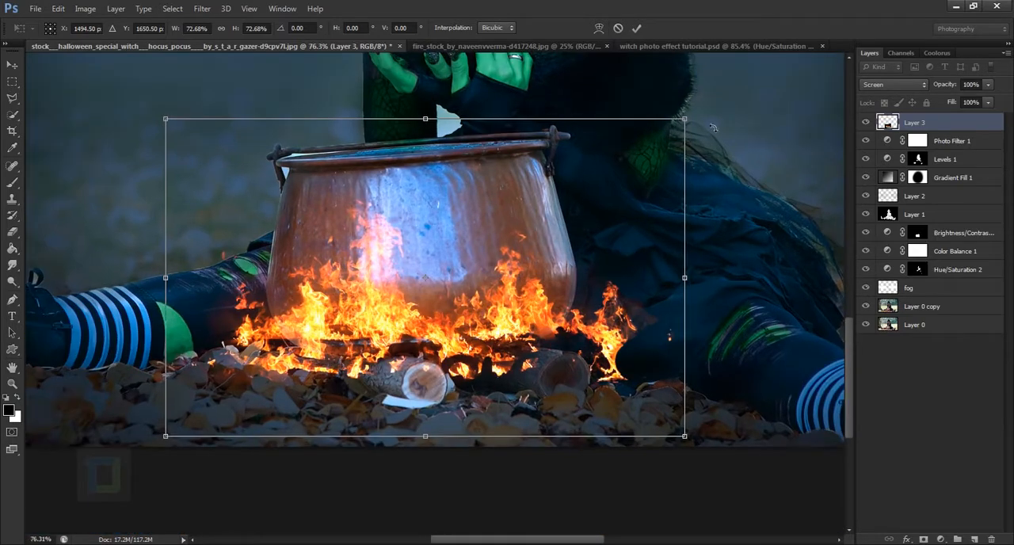
Fine-tune the fire to about 71% scale and -0.4° rotation, and align the flames with the logs under the cauldron
mouse_move(713, 127)
mouse_down()
mouse_move(700, 102)
mouse_move(708, 118)
mouse_up()
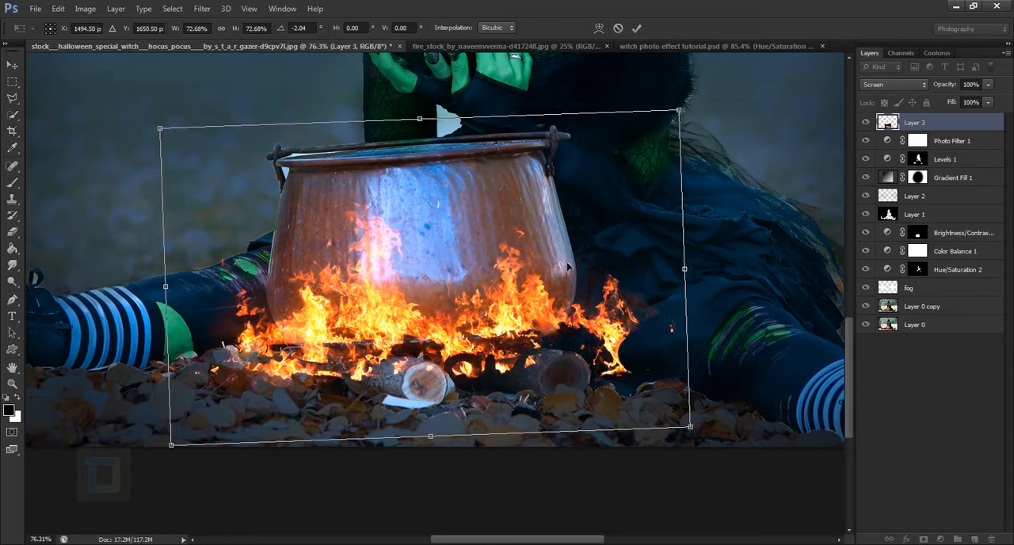
mouse_move(570, 268)
mouse_down()
mouse_move(554, 257)
mouse_move(563, 268)
mouse_up()
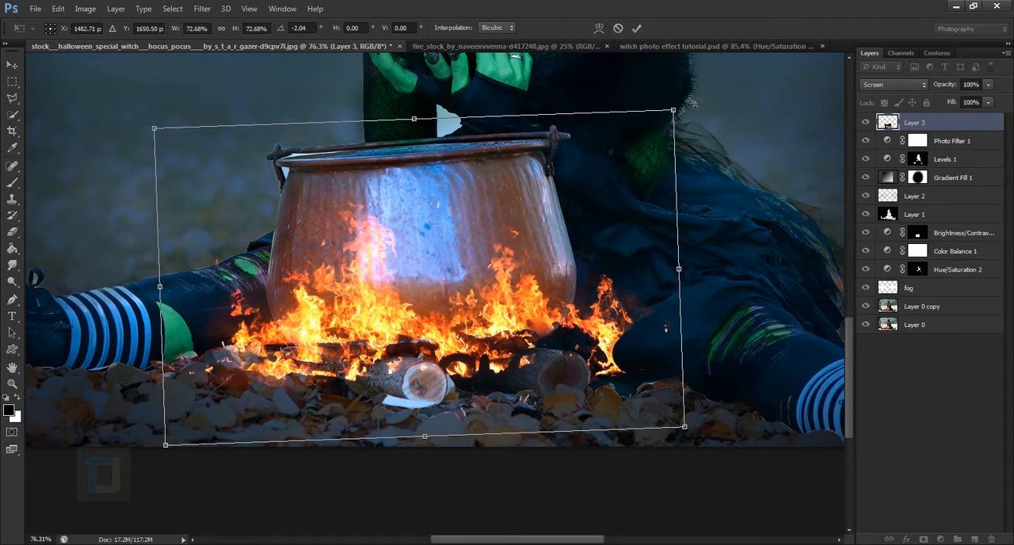
drag(692, 103, 702, 104)
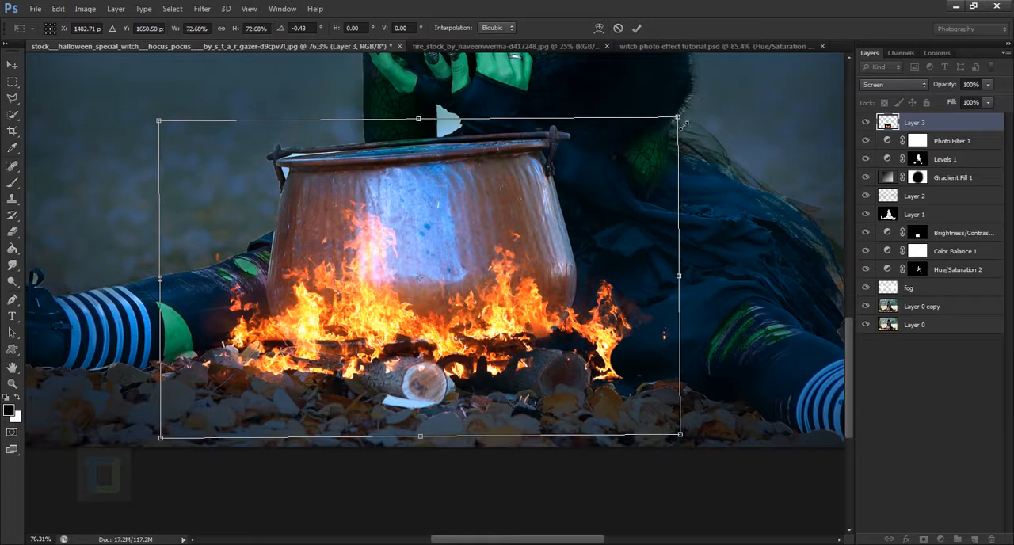
drag(680, 122, 670, 130)
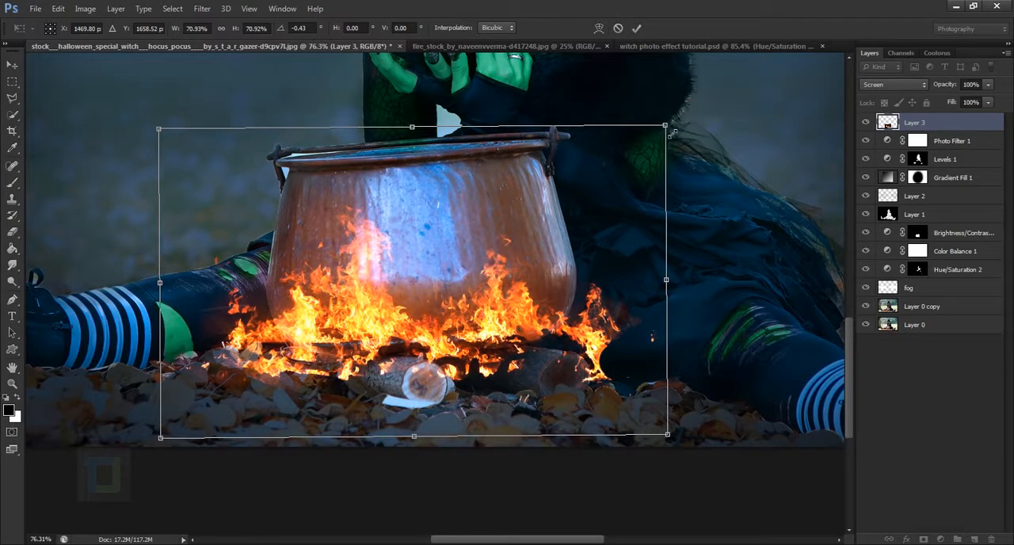
key(Return)
click(12, 64)
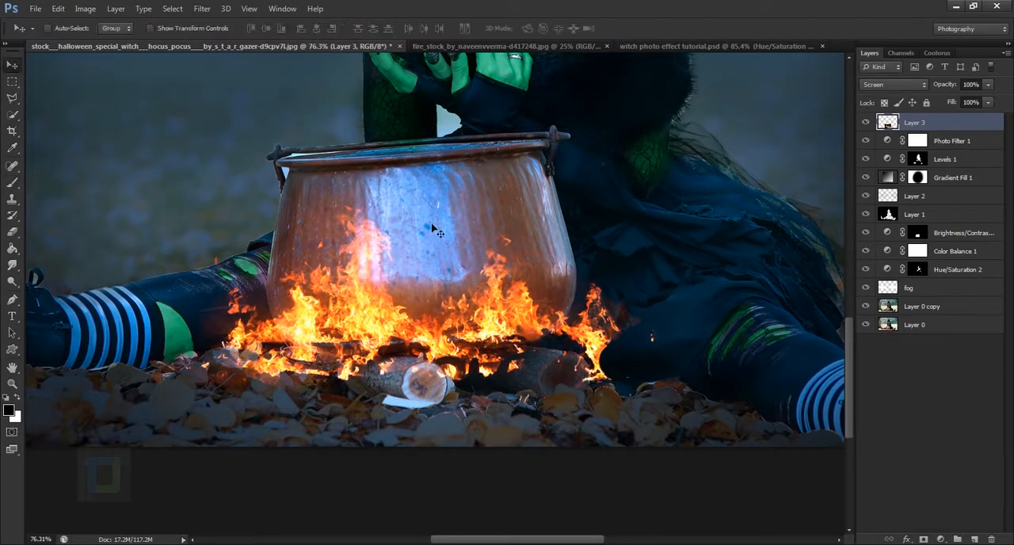
drag(433, 289, 436, 289)
scroll(438, 287, down, 3)
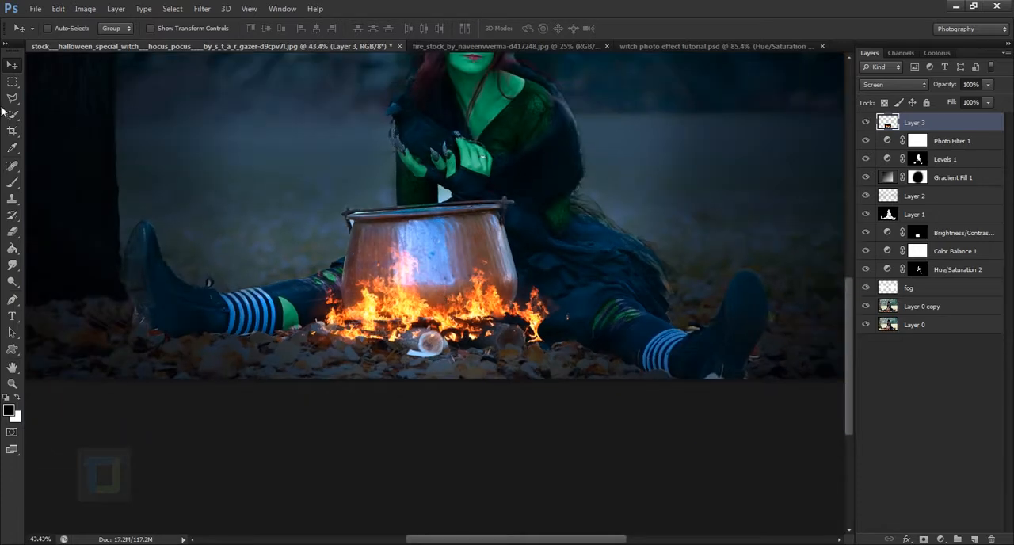
Apply a Levels adjustment to the fire layer with midtones at 0.82 and the white input at 231
click(85, 7)
mouse_move(96, 41)
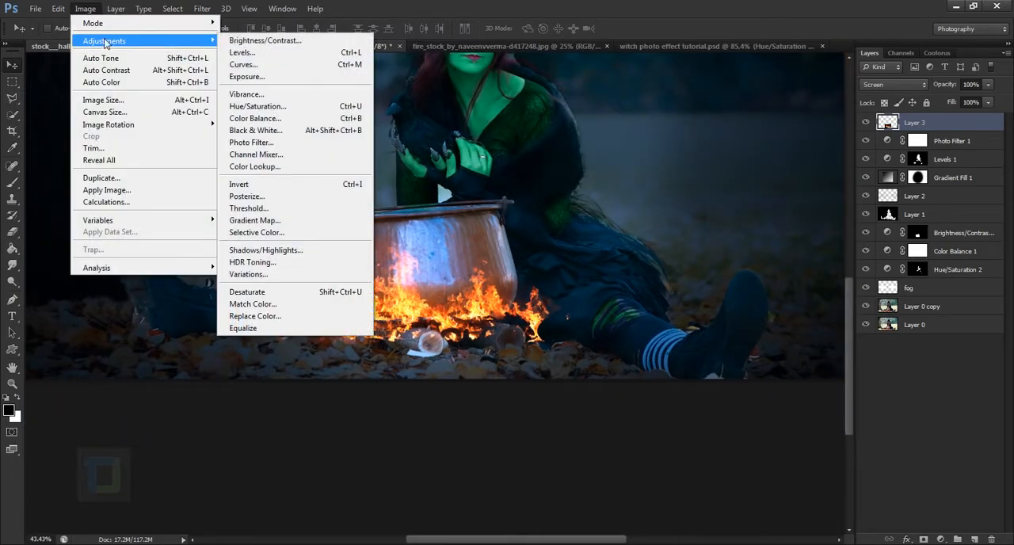
click(286, 53)
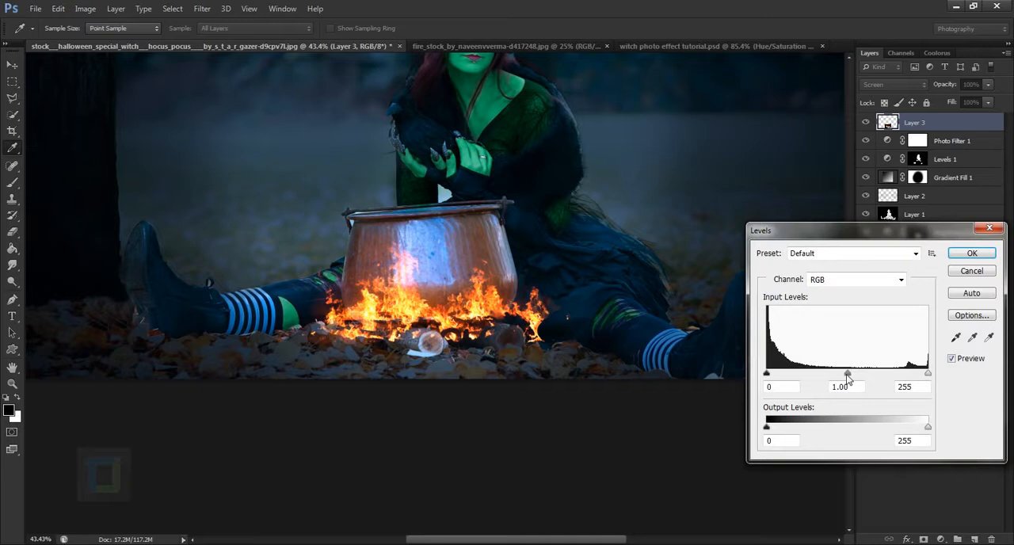
mouse_move(848, 376)
mouse_down()
mouse_move(833, 377)
mouse_move(859, 376)
mouse_up()
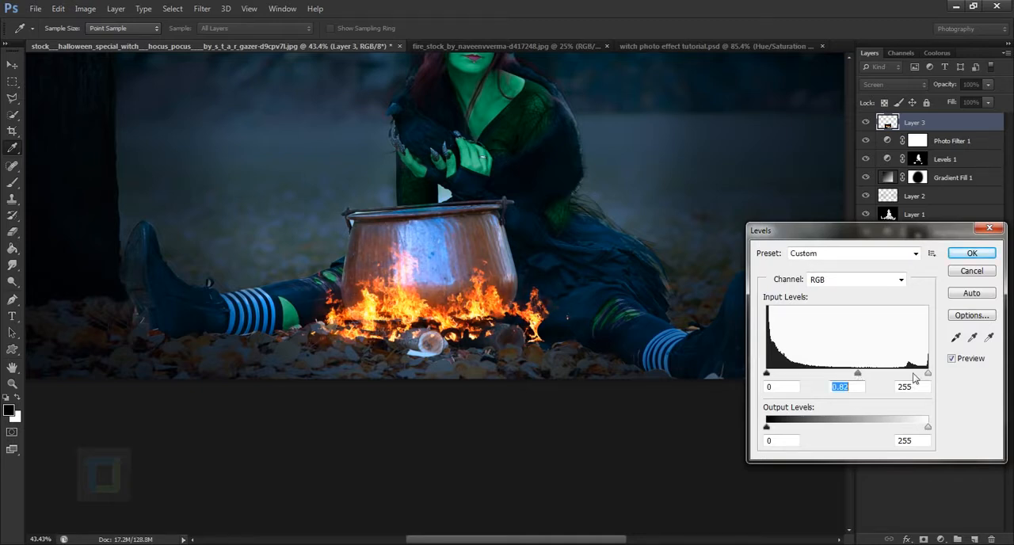
drag(927, 375, 915, 376)
click(914, 376)
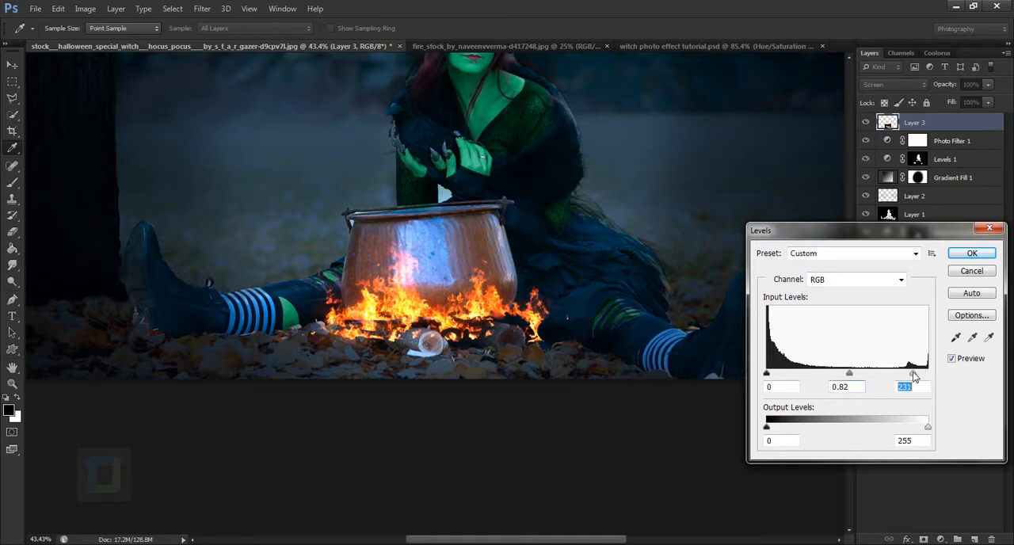
click(953, 360)
click(971, 253)
key(v)
key(ctrl+0)
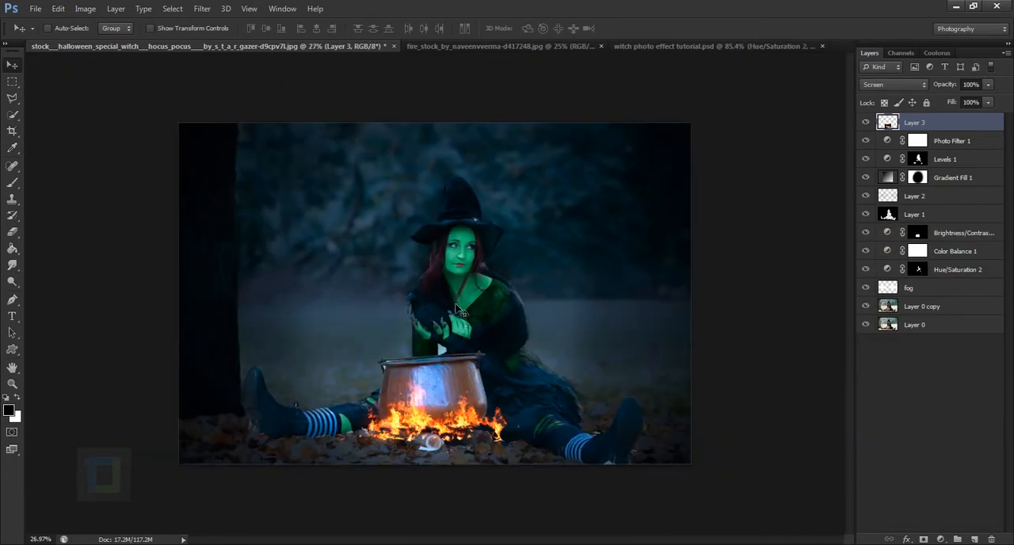
Add a new layer above the fire layer and set the foreground colour to dark brown #502f0c
key(b)
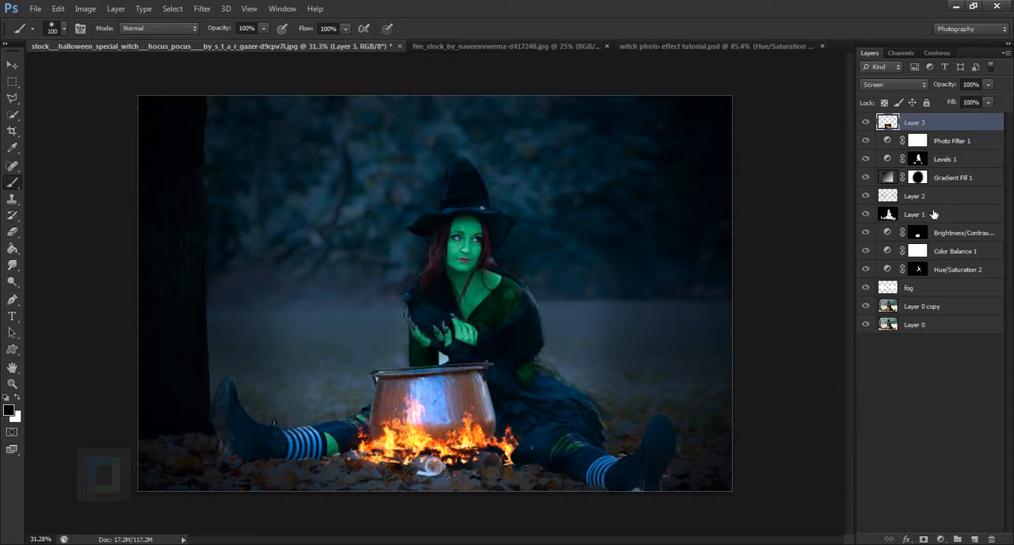
click(975, 538)
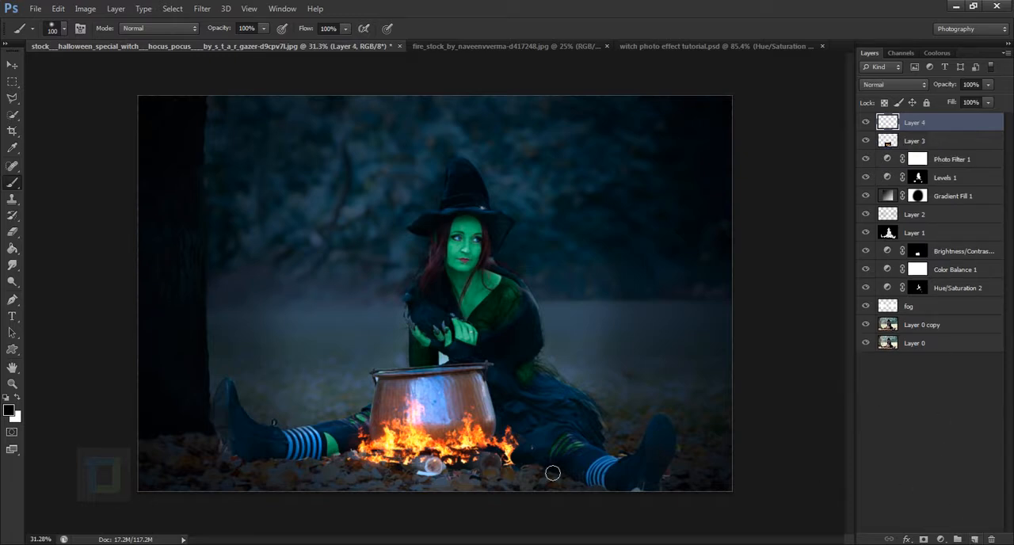
click(9, 410)
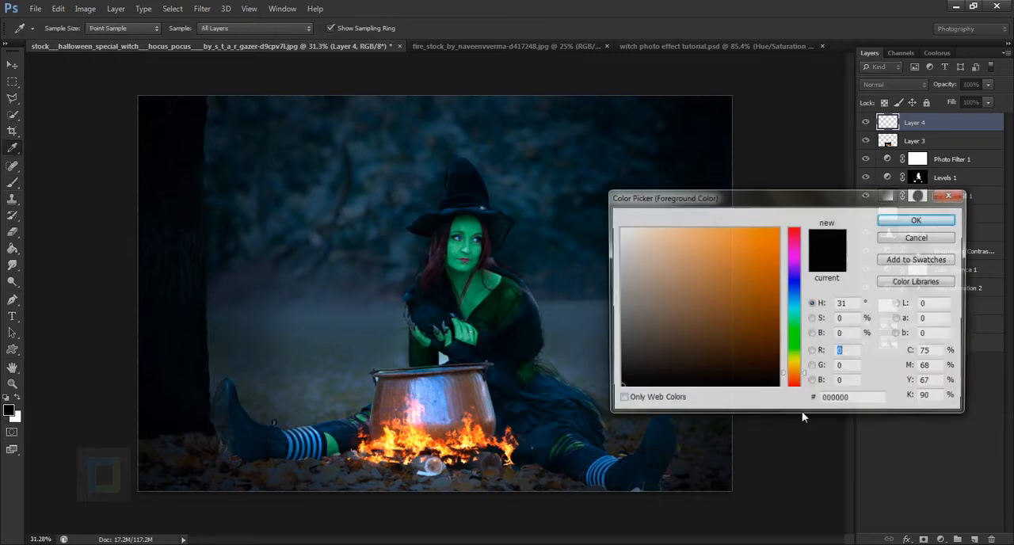
click(754, 339)
click(758, 341)
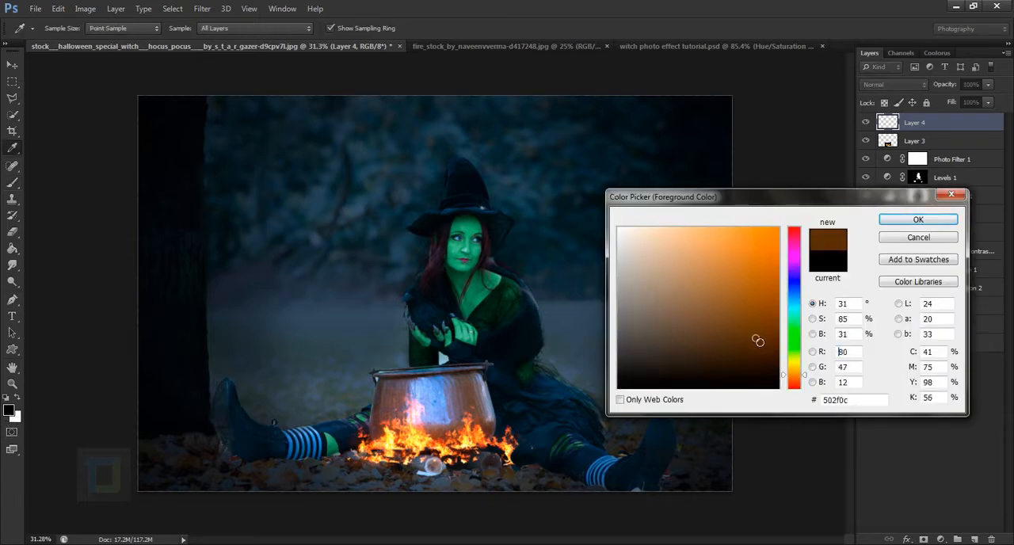
click(917, 220)
Paint brown over the flames and logs with a 250 px brush, and set that layer's blending mode to Soft Light
key(b)
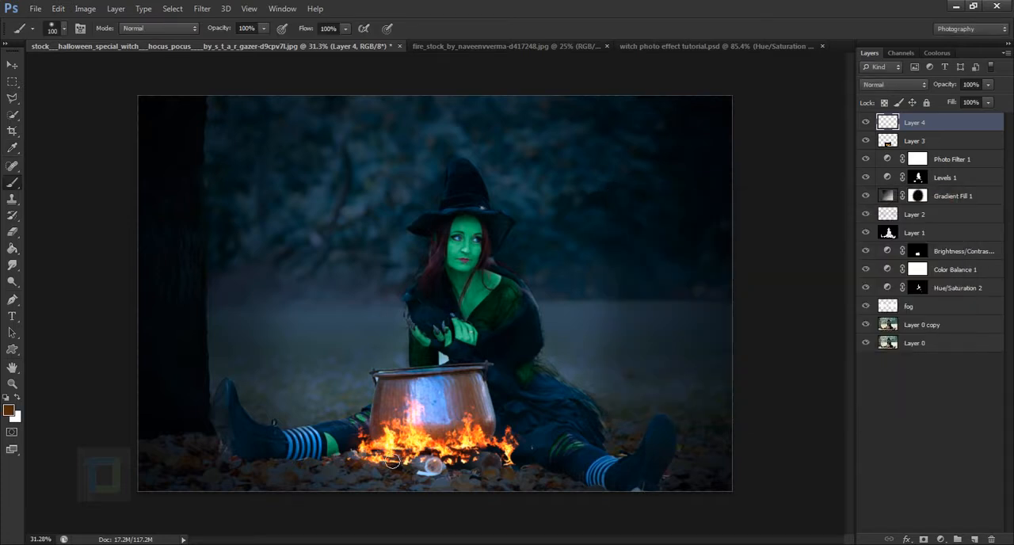
key(bracketright)
key(bracketright)
key(bracketright)
key(bracketright)
mouse_move(385, 459)
mouse_down()
mouse_move(507, 462)
mouse_move(496, 443)
mouse_move(478, 442)
mouse_up()
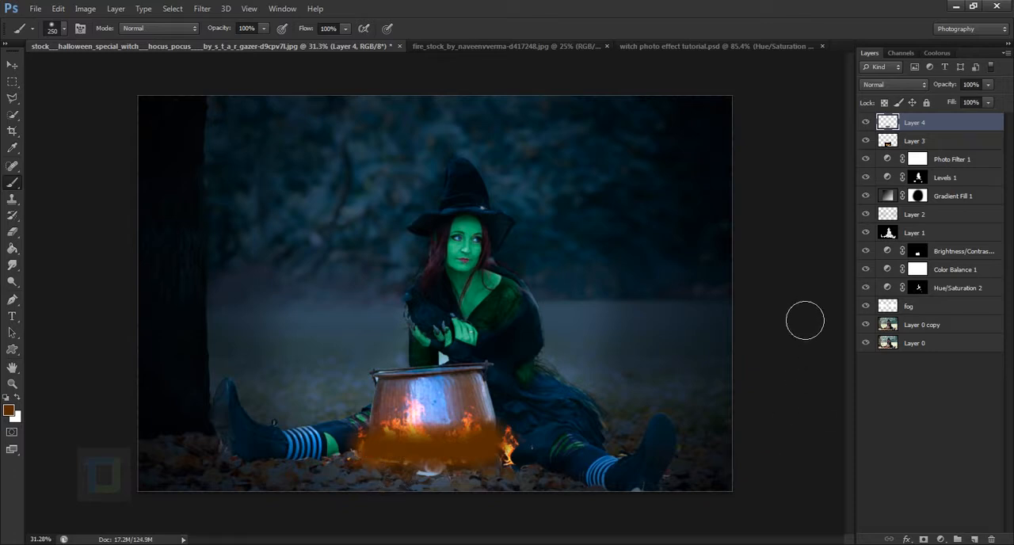
click(900, 86)
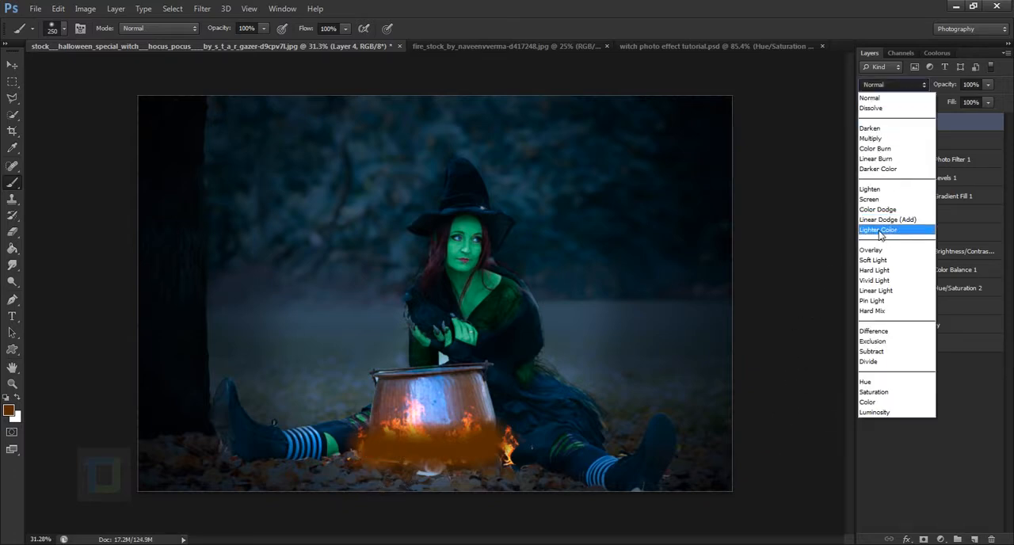
click(876, 261)
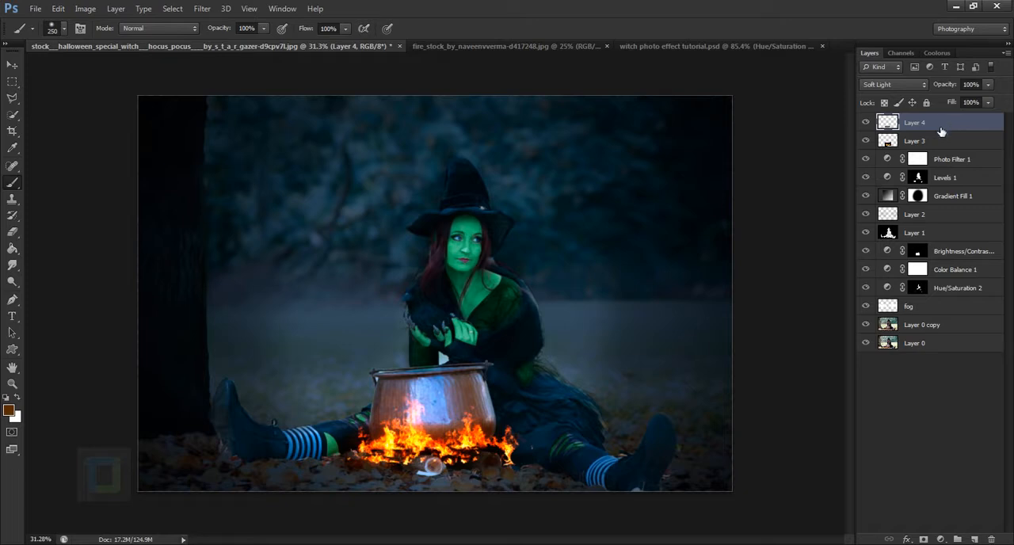
Duplicate the brown glow layer and set the copy's blending mode to Screen
key(ctrl+j)
click(903, 83)
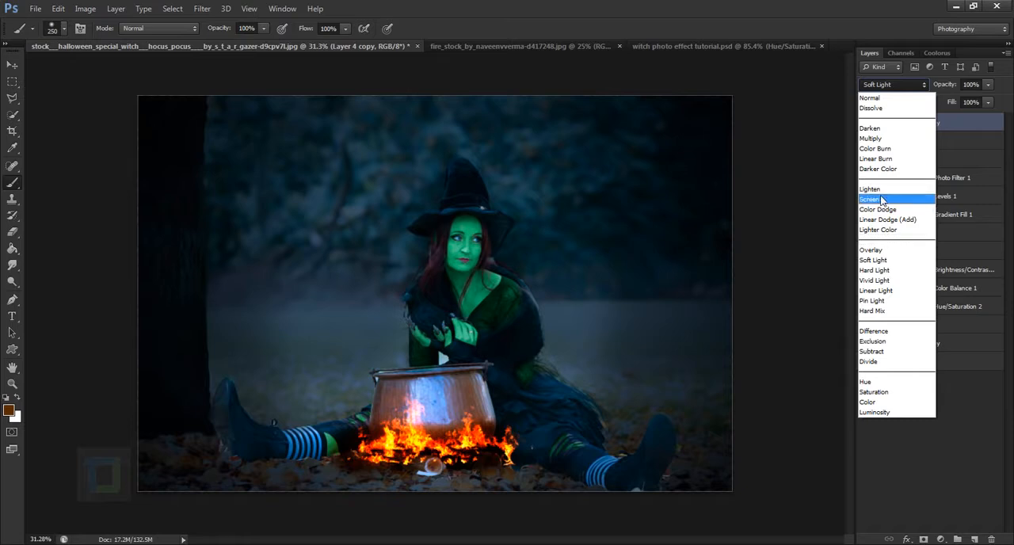
click(885, 199)
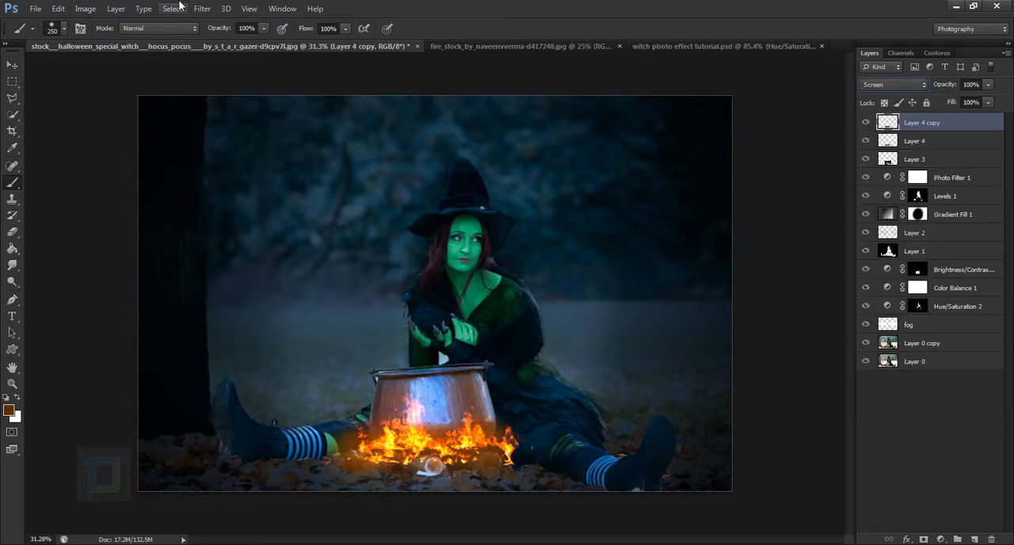
Soften the duplicated glow layer with a Gaussian Blur
click(202, 9)
mouse_move(221, 143)
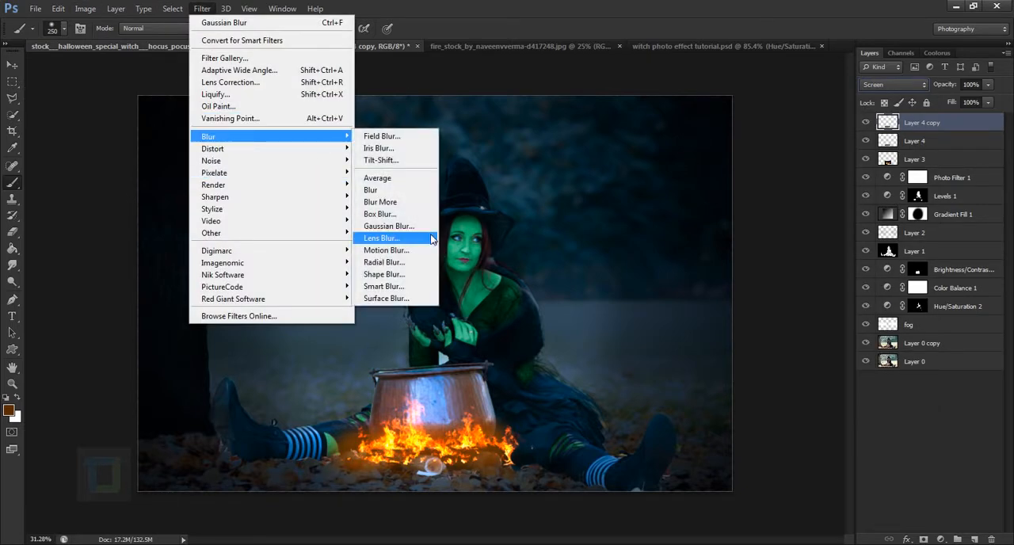
click(388, 226)
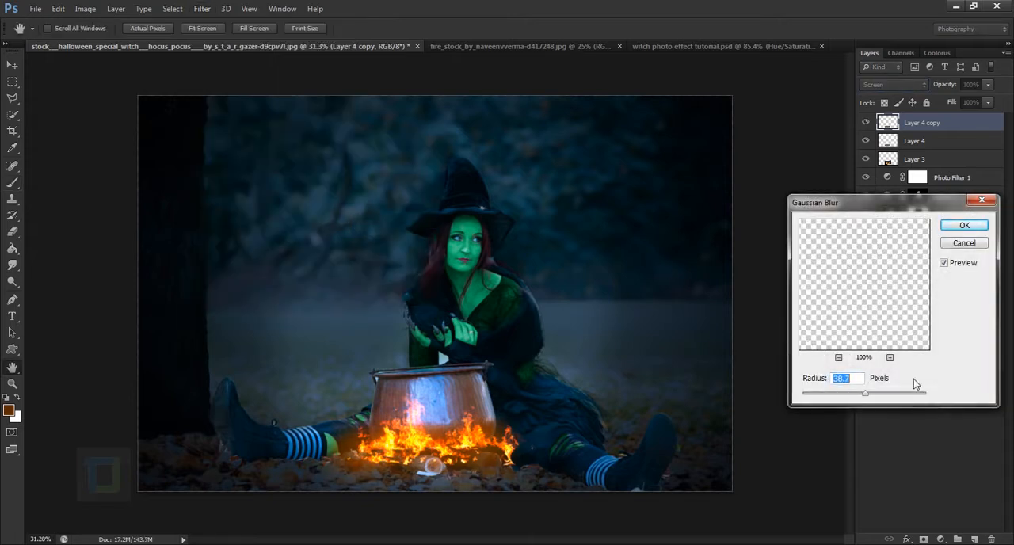
drag(867, 401, 866, 400)
click(964, 225)
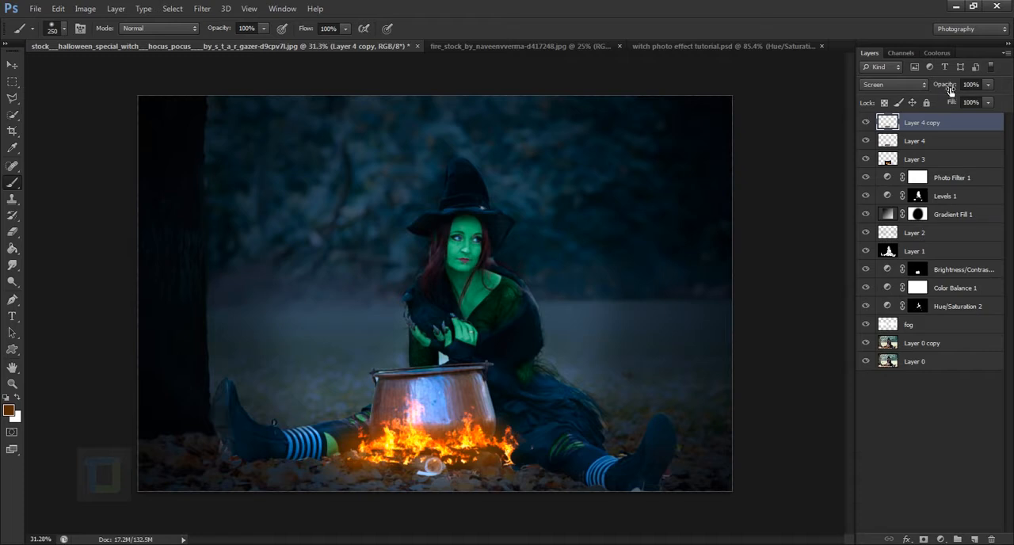
Lower the duplicated glow layer's opacity to 44% and paint extra brown glow on the ground beside the fire
drag(947, 89, 916, 80)
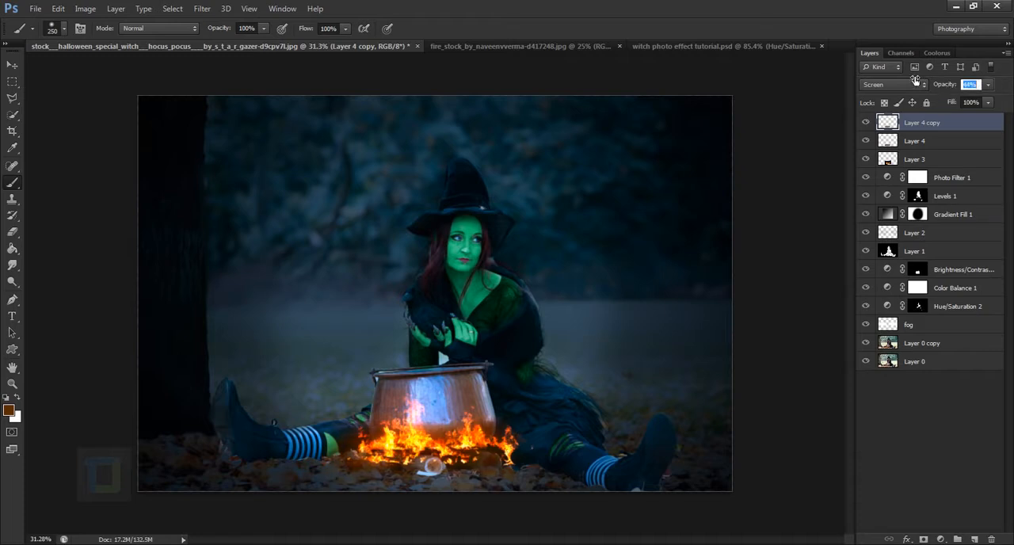
click(865, 123)
click(865, 123)
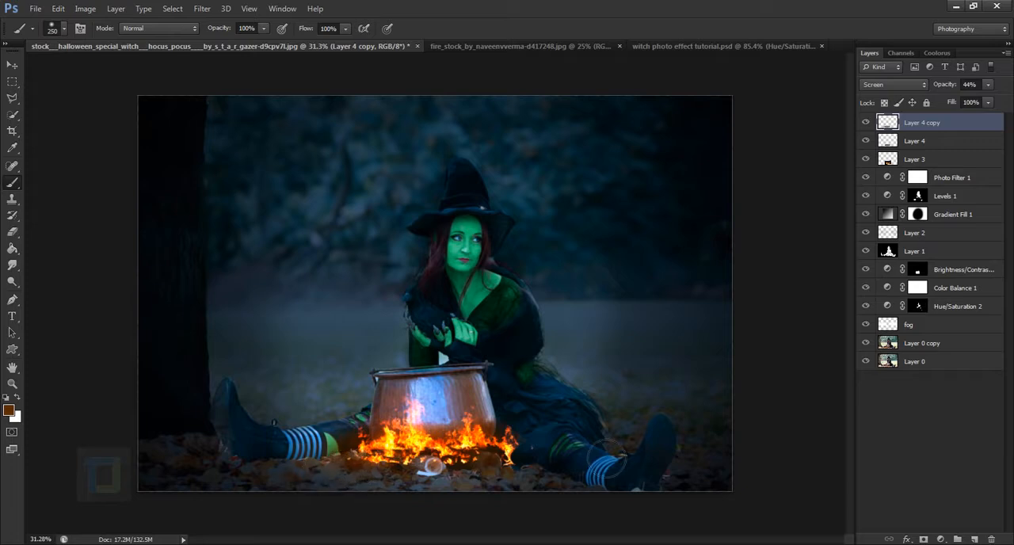
drag(548, 474, 548, 481)
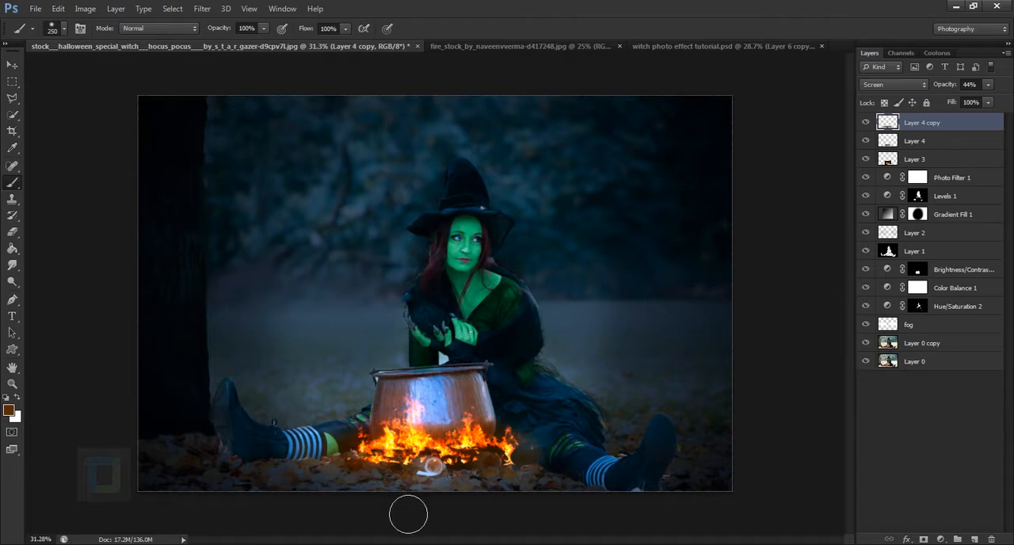
scroll(432, 493, up, 1)
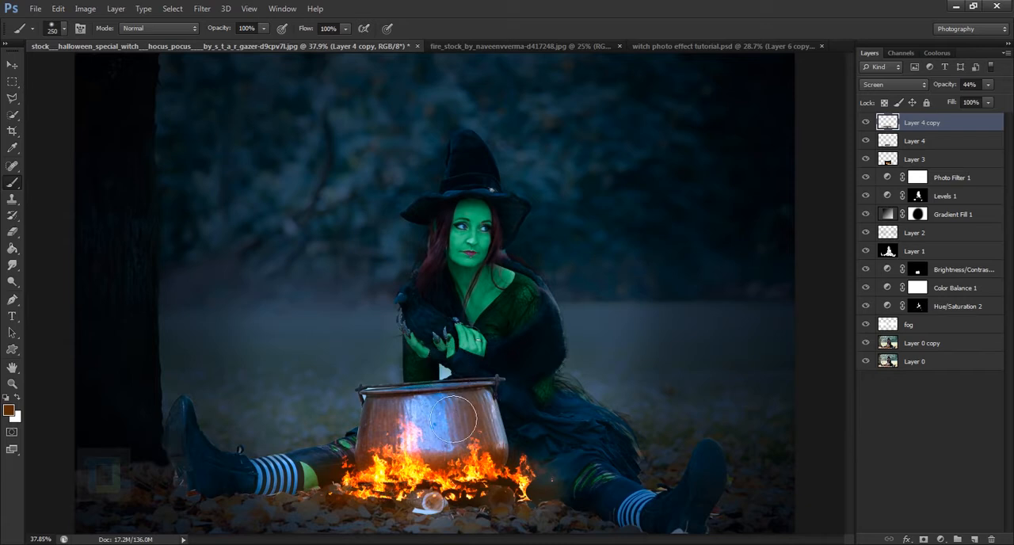
scroll(466, 310, down, 2)
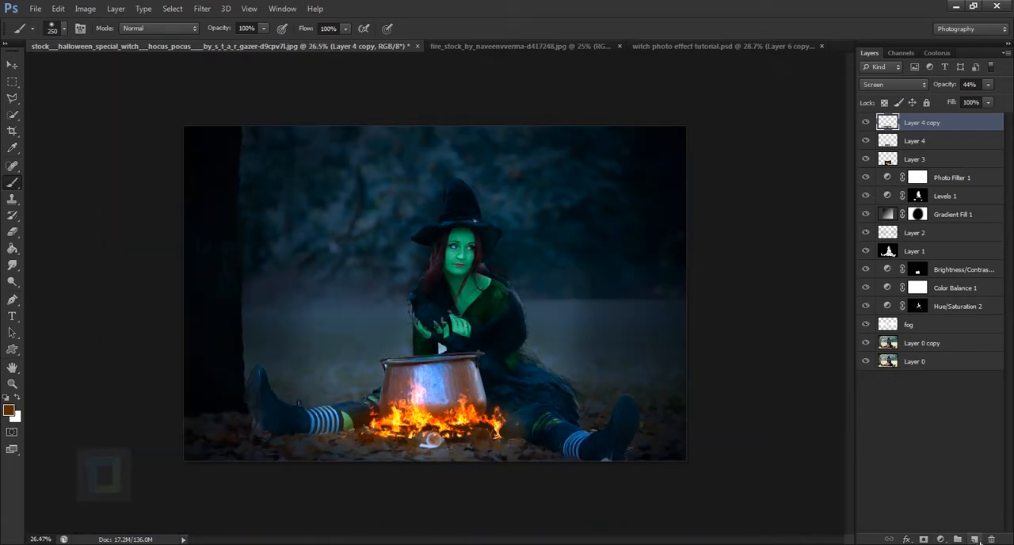
Add a new layer at the top of the stack and set the foreground colour to magenta #931298
click(976, 540)
click(9, 410)
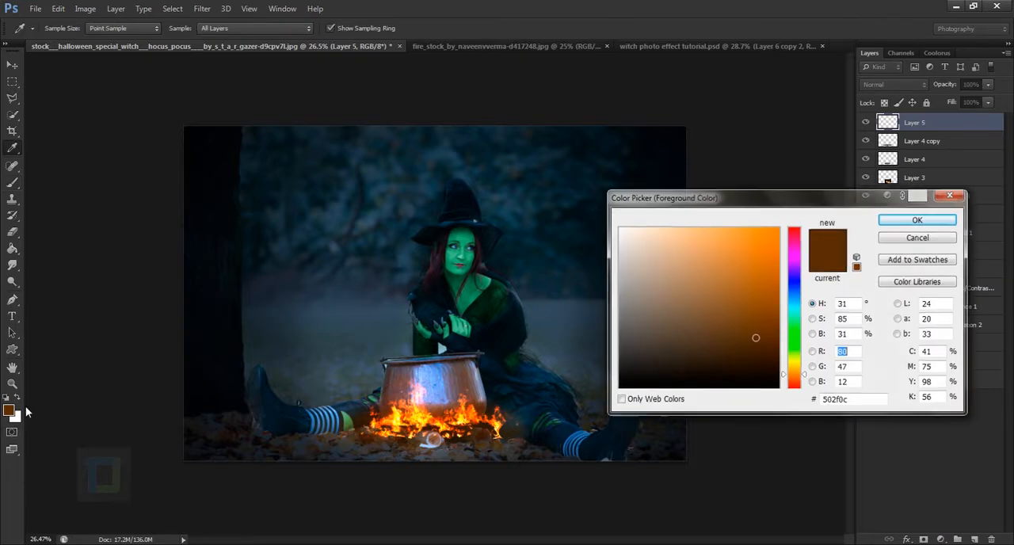
click(792, 256)
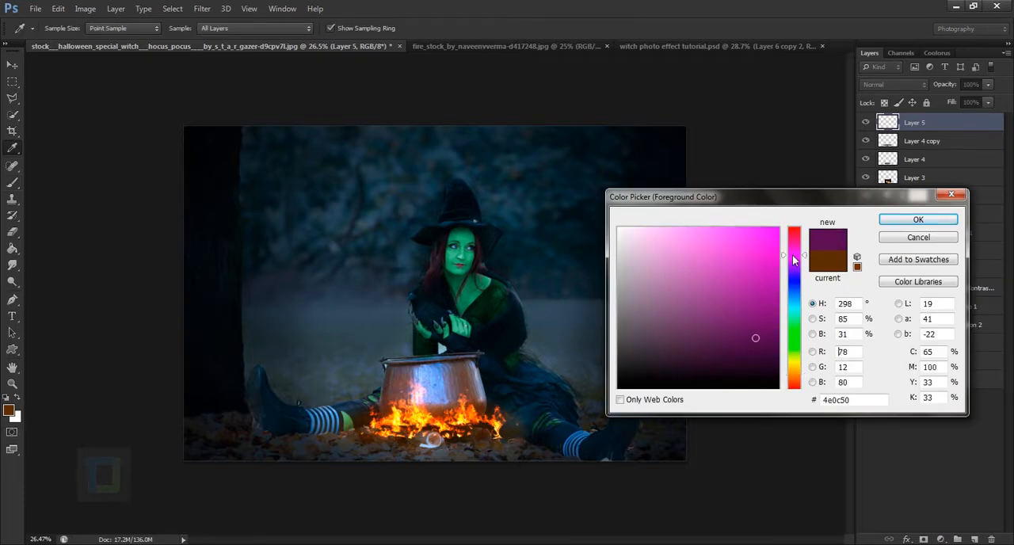
click(762, 295)
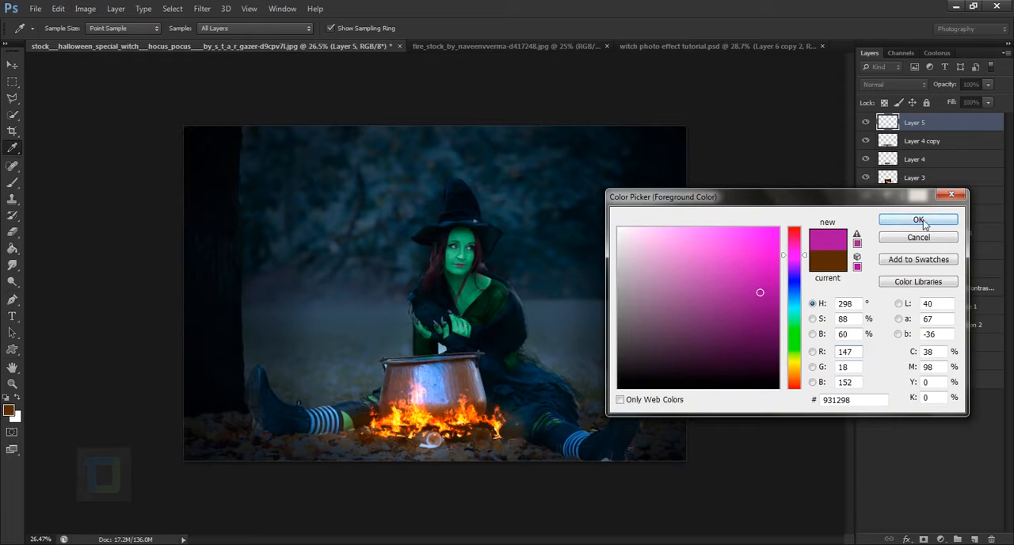
click(919, 220)
Paint a soft magenta glow rising from the cauldron's opening with a 500 px brush
key(b)
key(bracketright)
key(bracketright)
key(bracketright)
key(bracketright)
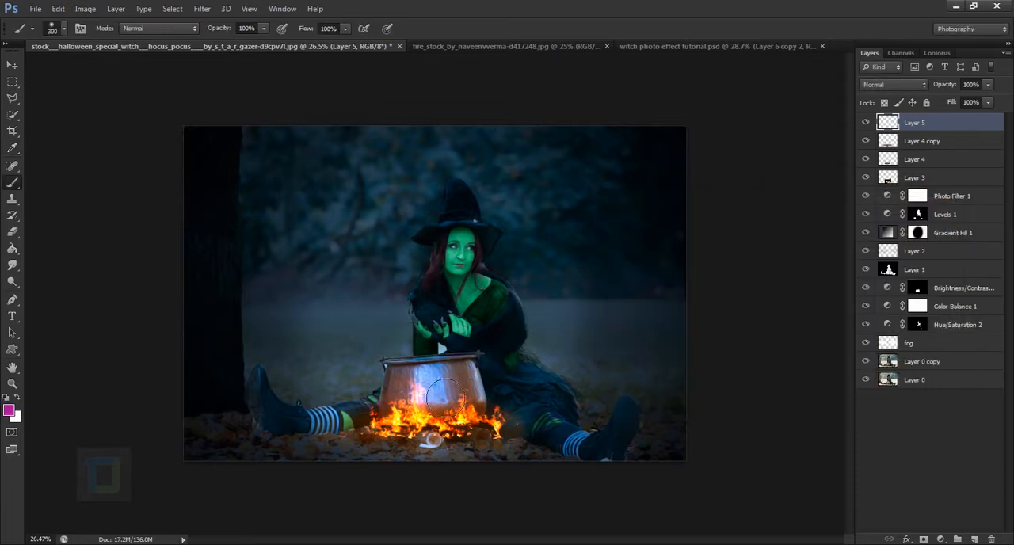
scroll(480, 421, up, 3)
key(bracketright)
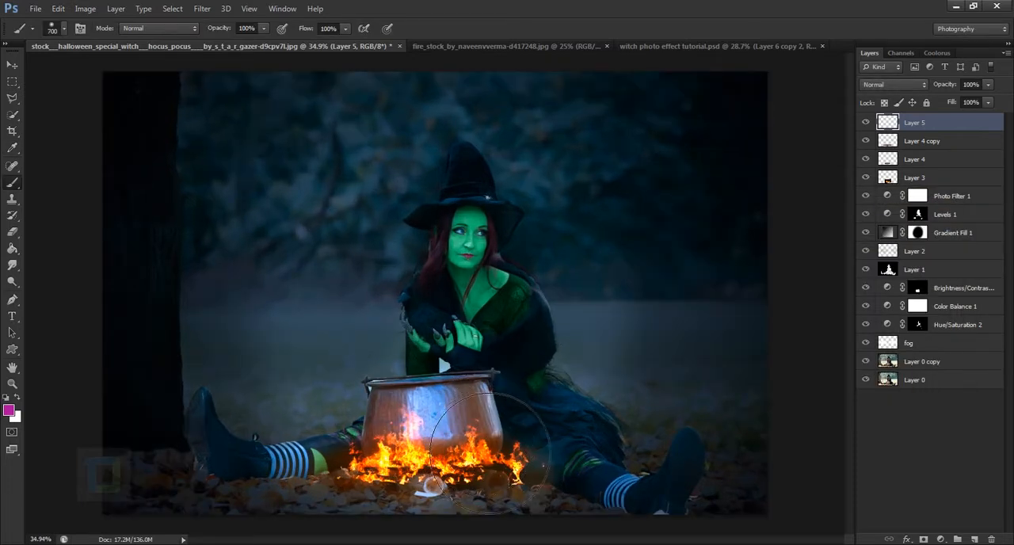
scroll(484, 440, up, 1)
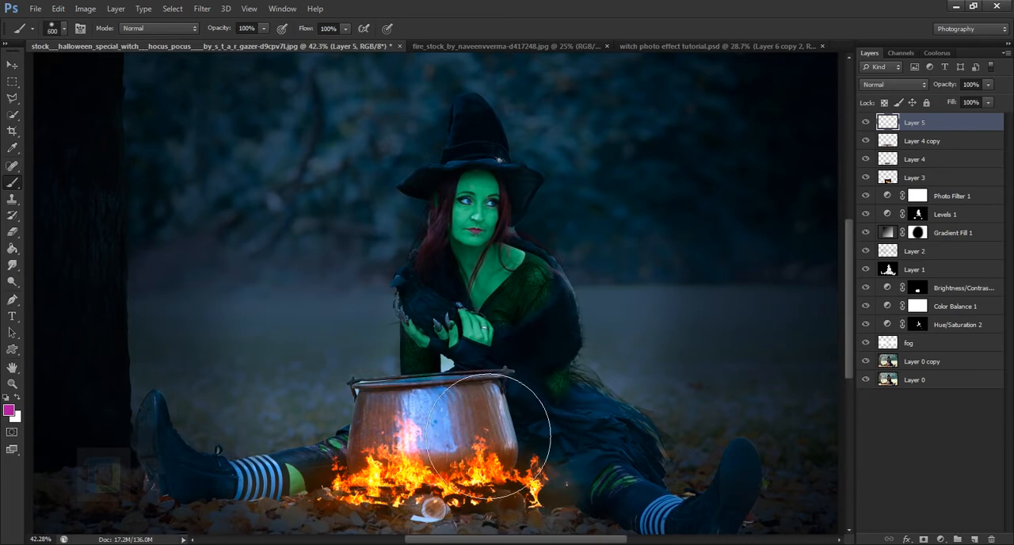
key(bracketleft)
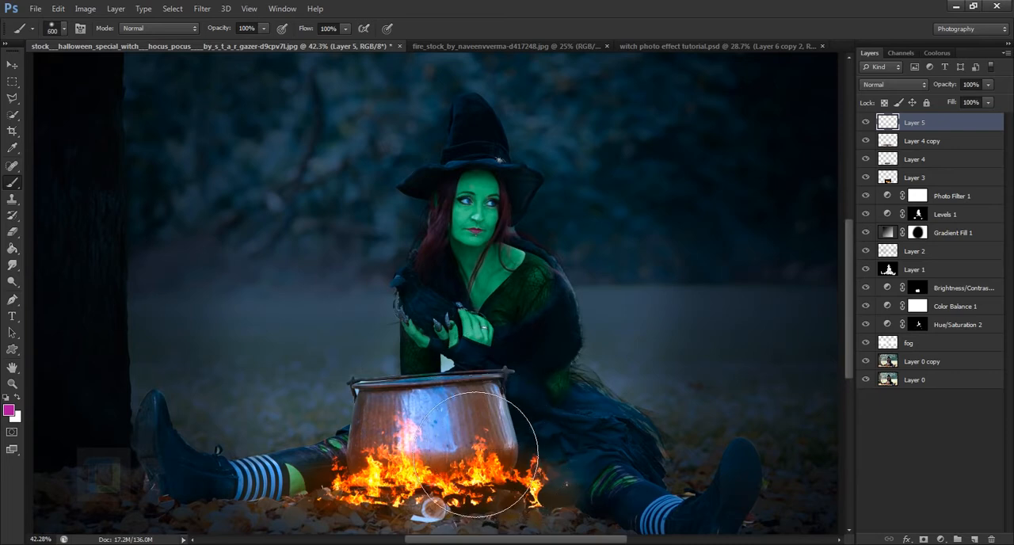
key(bracketleft)
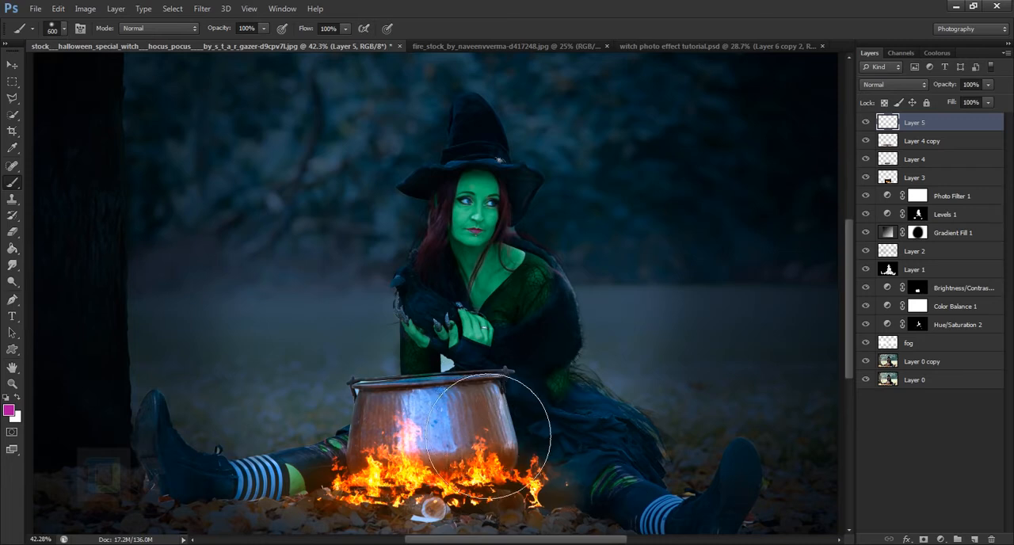
mouse_move(478, 420)
mouse_down()
mouse_move(435, 368)
mouse_move(459, 325)
mouse_up()
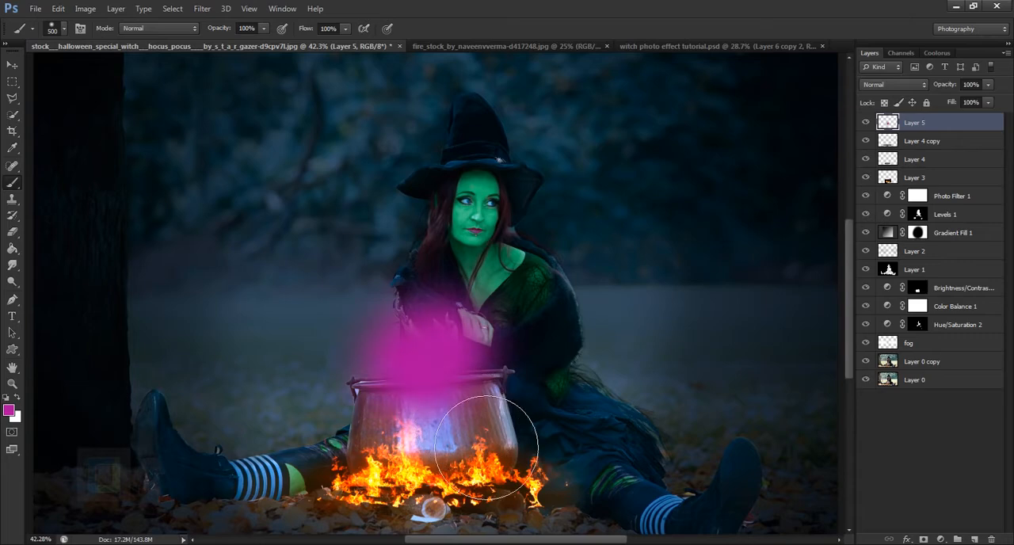
Switch to the Eraser tool with a 175 px brush for cleaning up the magenta on the cauldron
key(ctrl+plus)
scroll(382, 401, up, 1)
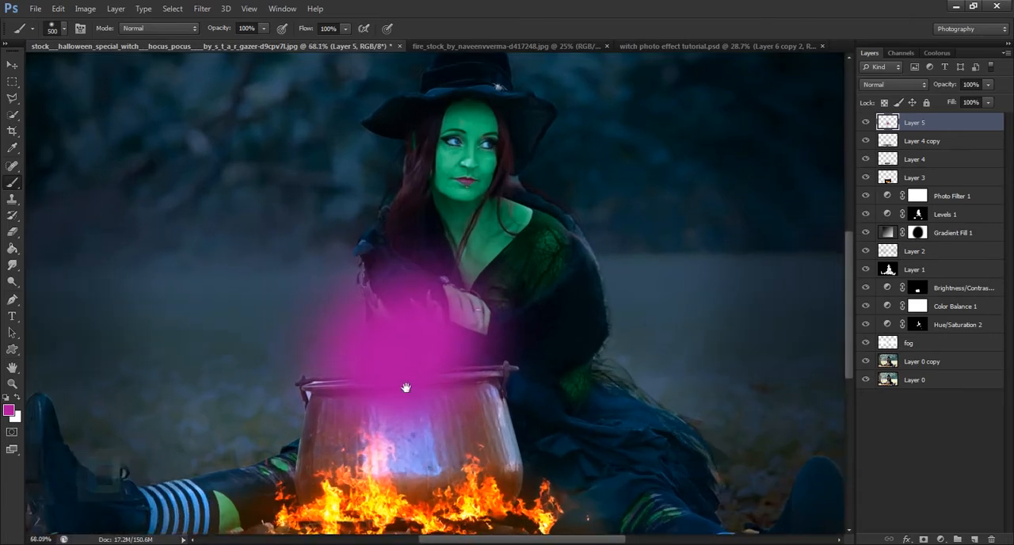
scroll(547, 275, up, 1)
click(16, 234)
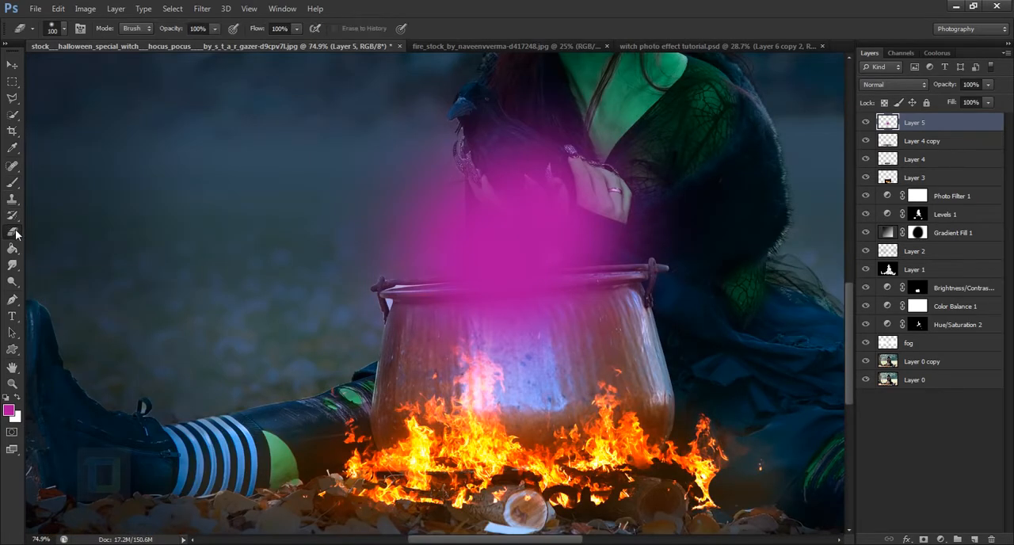
right_click(16, 234)
click(55, 228)
key(])
key(])
key(])
Try to erase the magenta overlapping the cauldron's body in broad strokes
drag(438, 327, 624, 369)
mouse_move(505, 373)
mouse_down()
mouse_move(586, 369)
mouse_move(657, 328)
mouse_move(545, 355)
mouse_up()
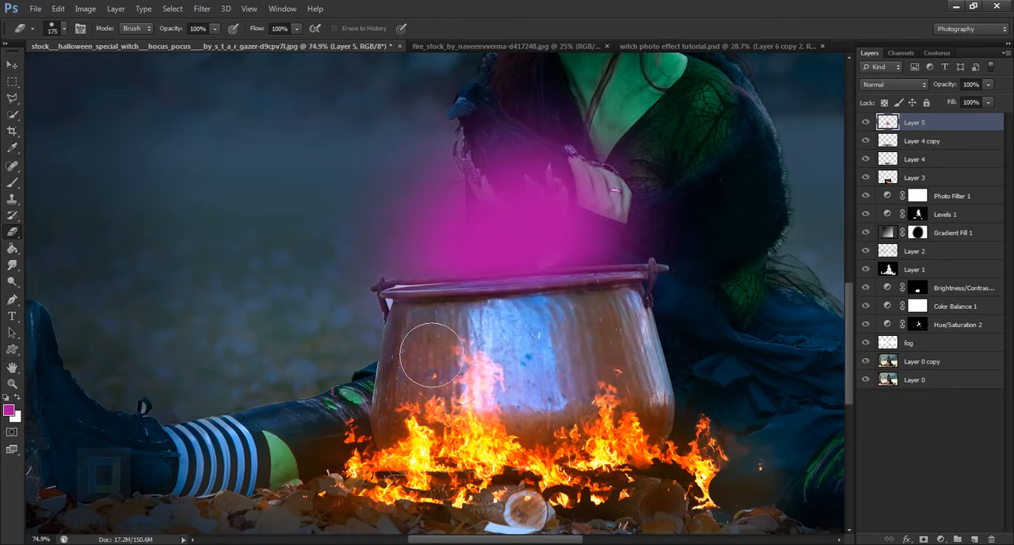
scroll(544, 377, up, 5)
key(ctrl+z)
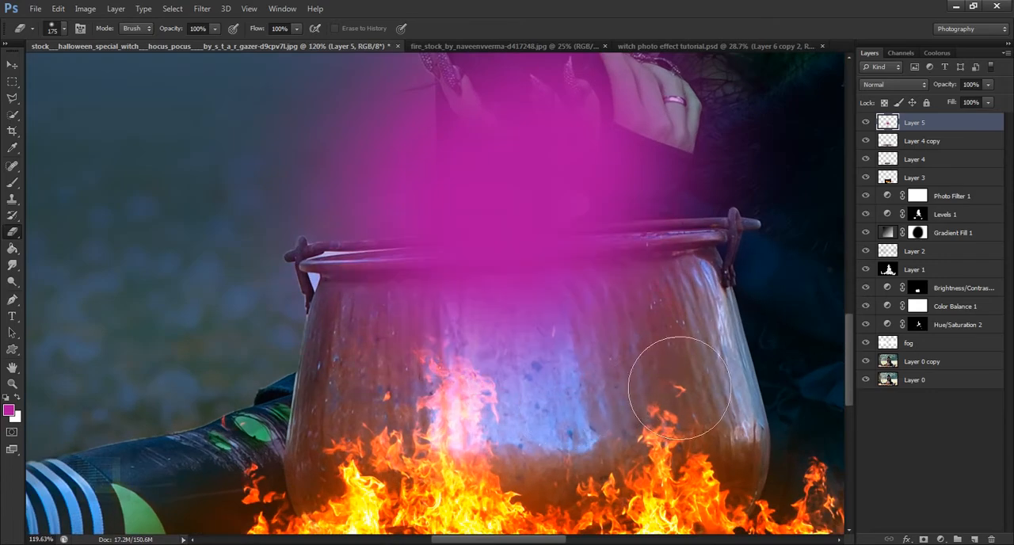
Erase the magenta spill from the cauldron's body up to its rim, refining the edge with a 100 px eraser
mouse_move(724, 382)
mouse_down()
mouse_move(564, 380)
mouse_move(399, 406)
mouse_move(609, 396)
mouse_up()
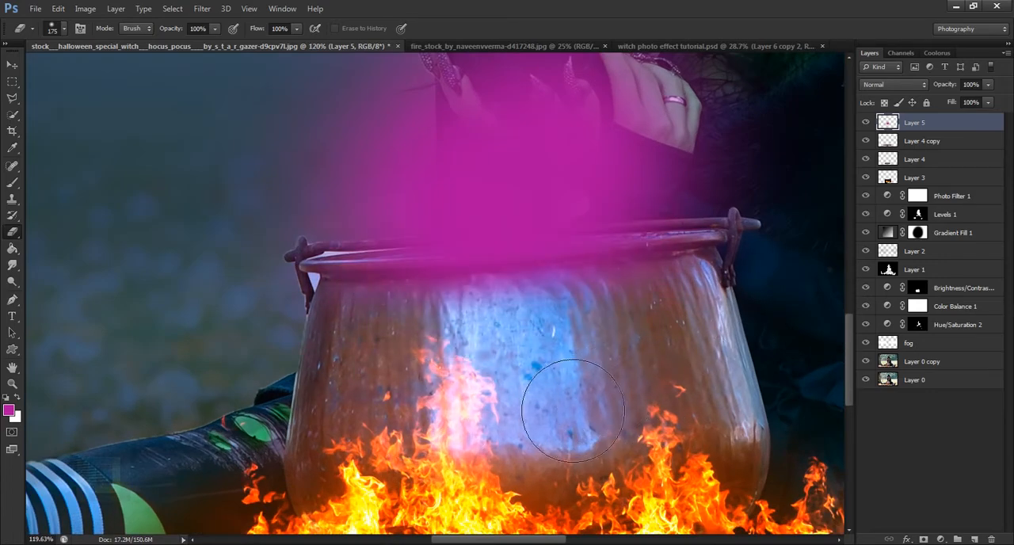
key(bracketleft)
key(bracketleft)
key(bracketleft)
mouse_move(593, 337)
mouse_down()
mouse_move(376, 343)
mouse_move(627, 328)
mouse_move(679, 314)
mouse_up()
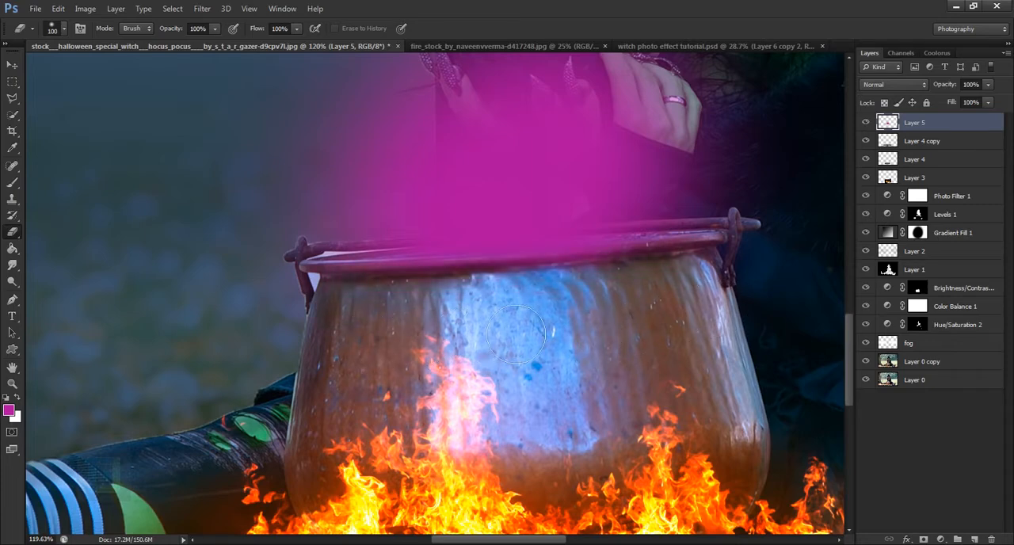
mouse_move(516, 335)
mouse_down()
mouse_move(415, 328)
mouse_move(608, 323)
mouse_move(688, 305)
mouse_move(641, 301)
mouse_move(550, 321)
mouse_up()
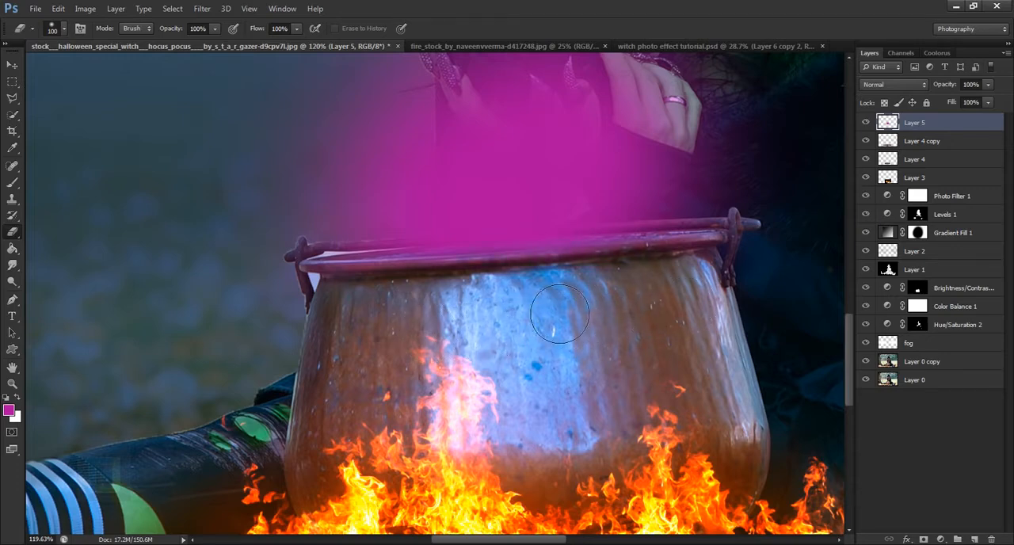
scroll(468, 362, down, 3)
scroll(468, 361, down, 3)
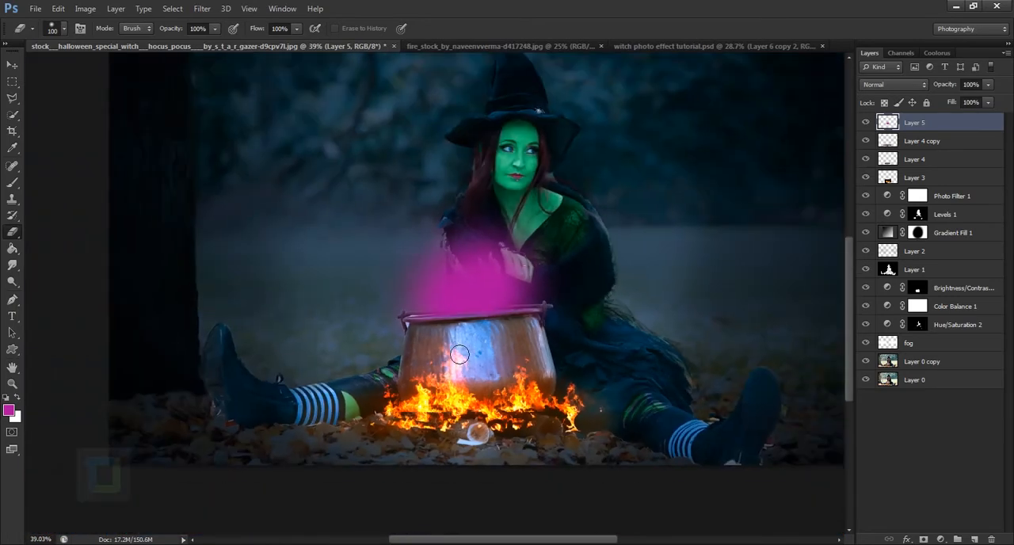
Set up the Smudge tool with 63% strength and a 200 px brush
scroll(595, 394, down, 2)
scroll(589, 370, up, 1)
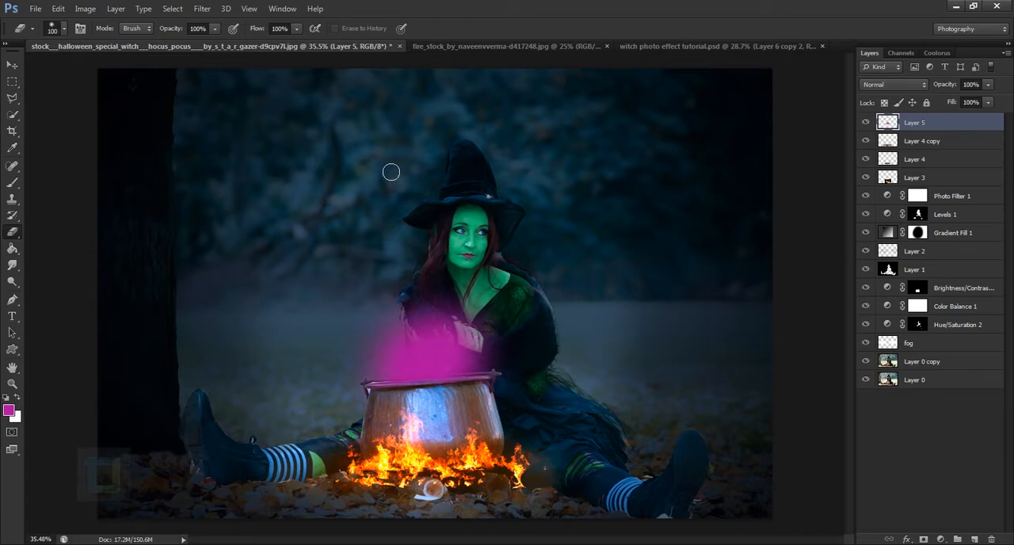
click(12, 266)
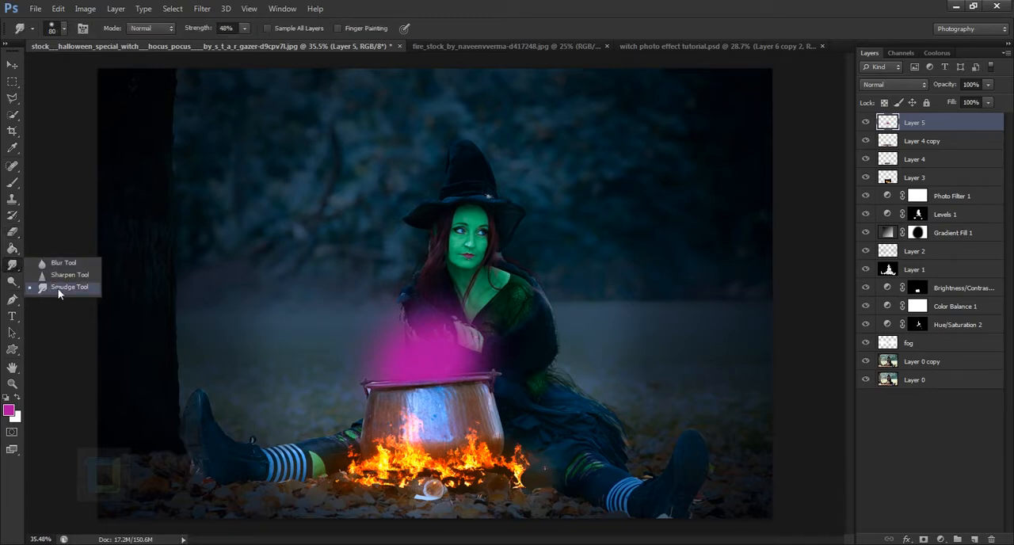
click(59, 289)
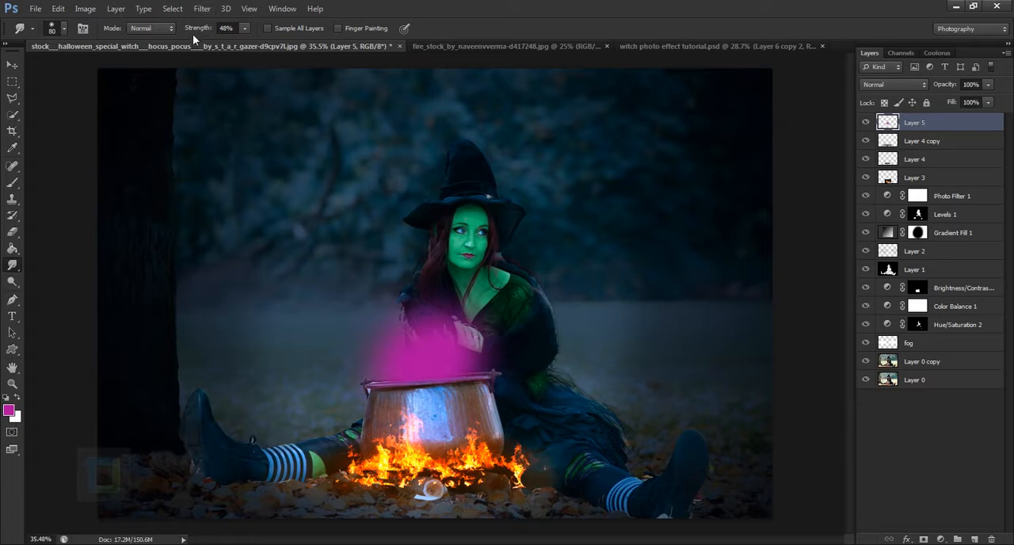
drag(195, 31, 213, 31)
key(bracketright)
key(bracketright)
key(bracketright)
key(bracketright)
key(bracketright)
key(bracketleft)
key(bracketright)
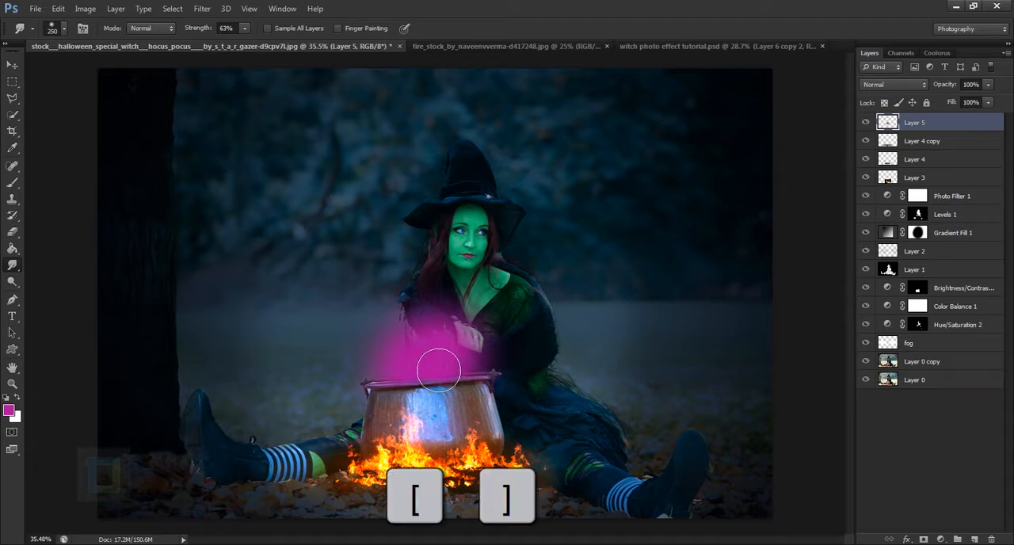
key(bracketleft)
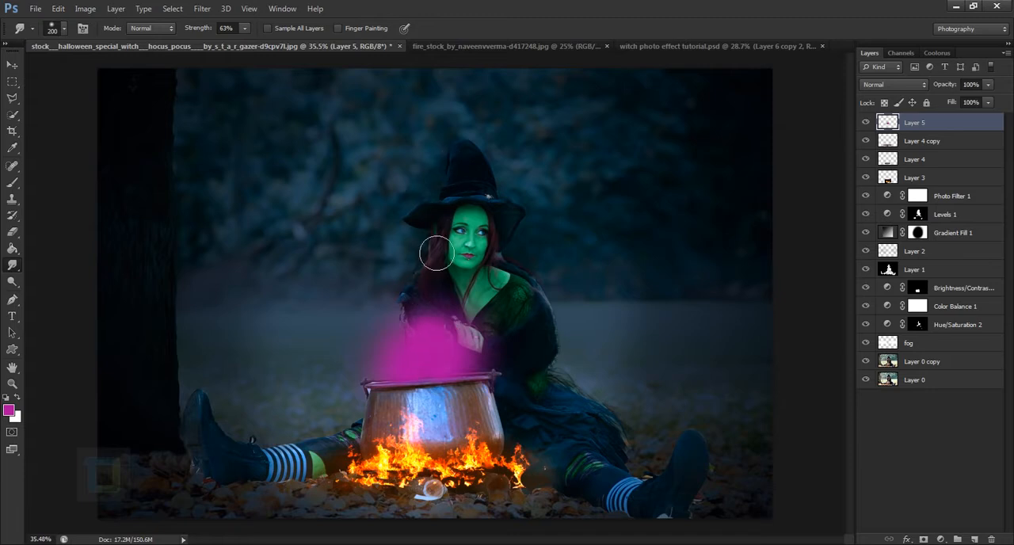
Smudge the magenta glow outward and upward into pointed flame tongues above the cauldron, using the 200 px brush and finer 100 px strokes
drag(428, 348, 415, 212)
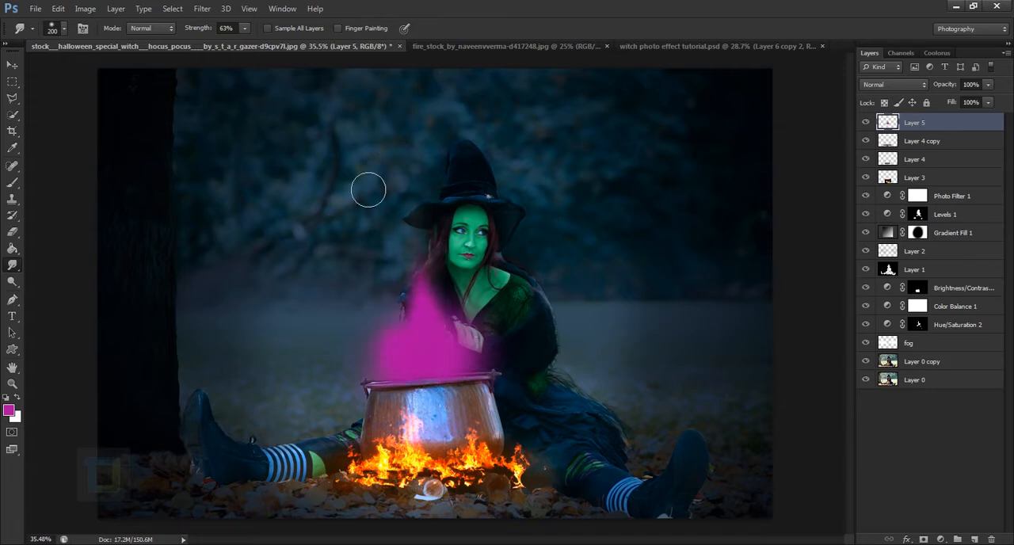
drag(399, 337, 369, 190)
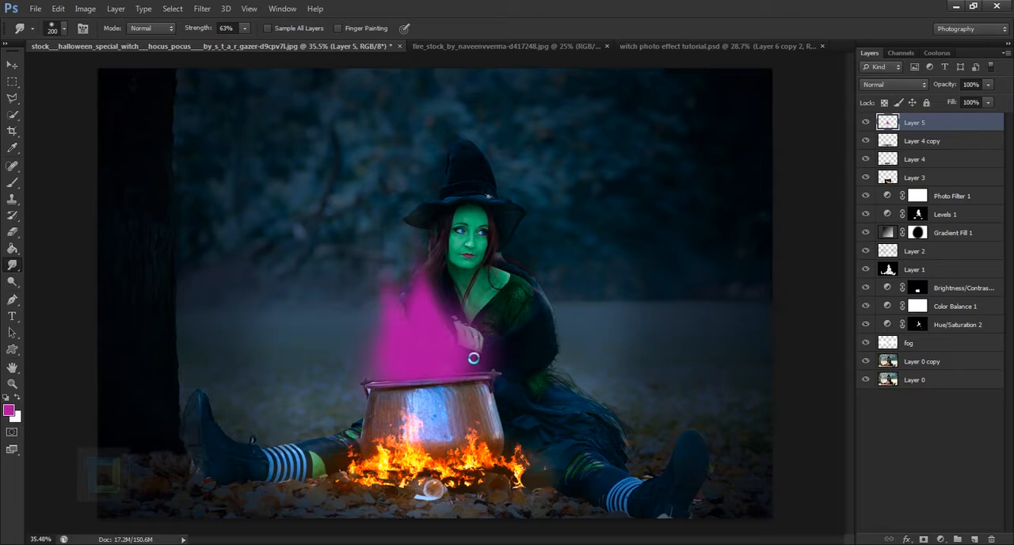
key(bracketleft)
key(bracketleft)
key(bracketleft)
key(bracketleft)
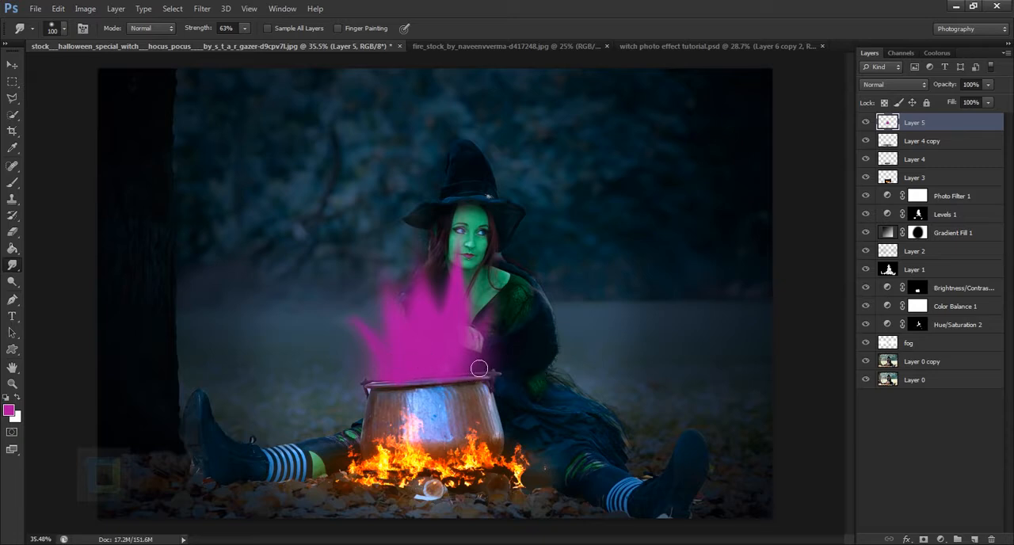
drag(484, 371, 507, 356)
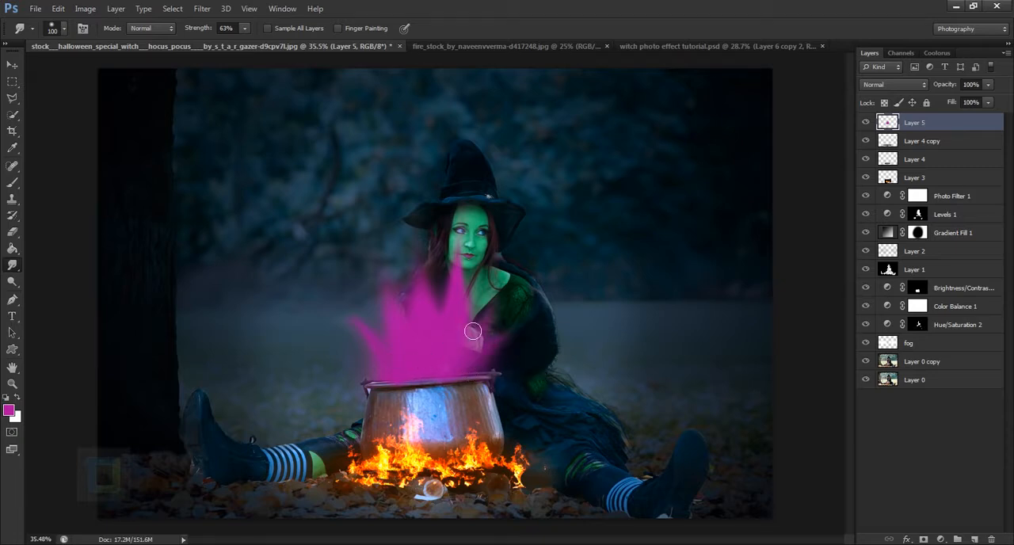
mouse_move(467, 295)
mouse_down()
mouse_move(465, 216)
mouse_move(471, 289)
mouse_up()
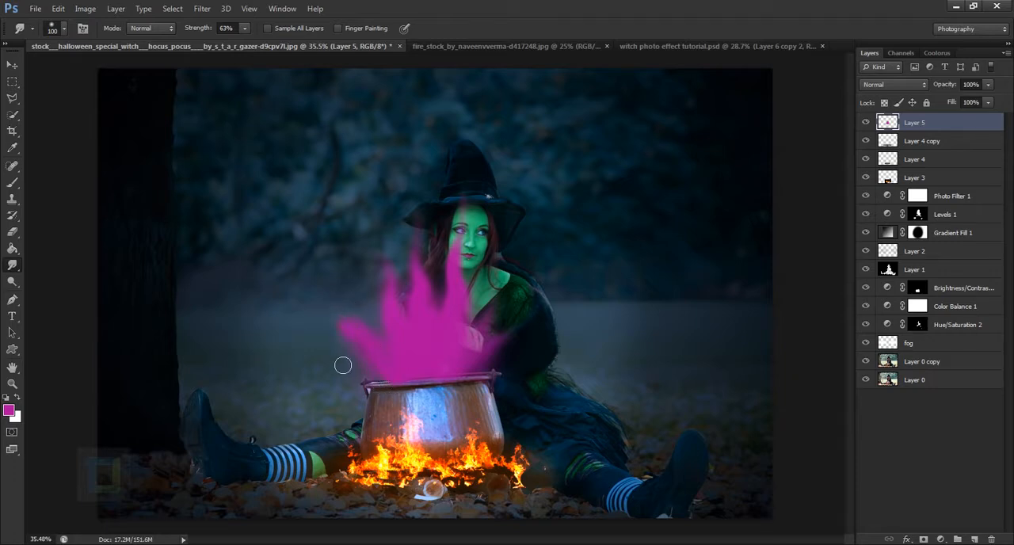
drag(358, 349, 348, 234)
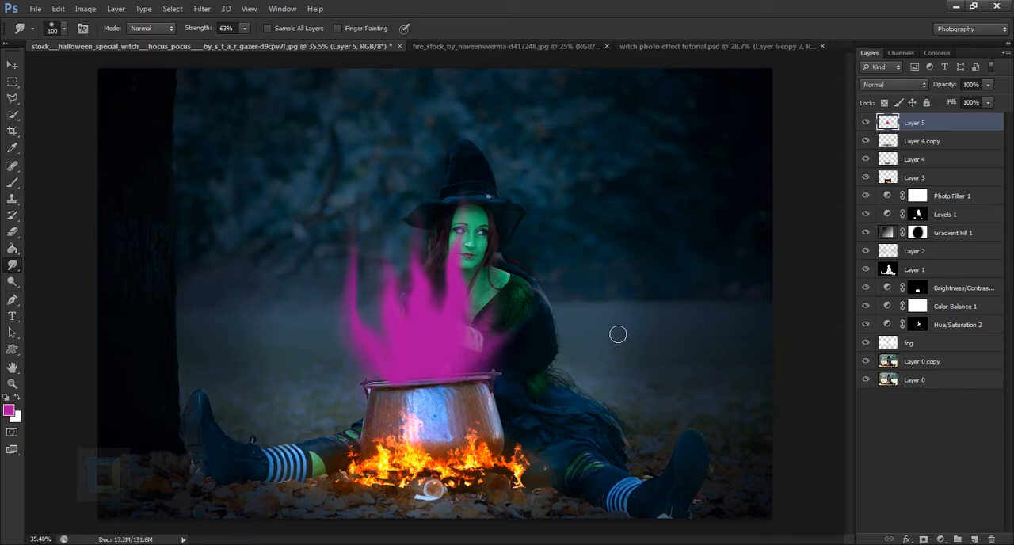
Transform the magenta flames to 88.41% width and 79.57% height, rotate them 6.16°, and position them over the cauldron's opening
key(ctrl+t)
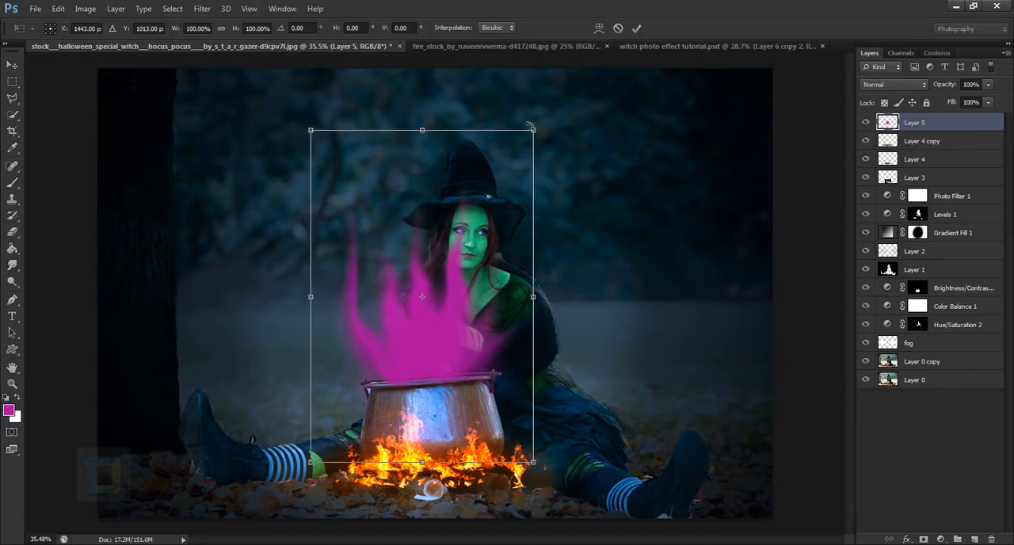
drag(536, 130, 488, 198)
drag(430, 351, 444, 335)
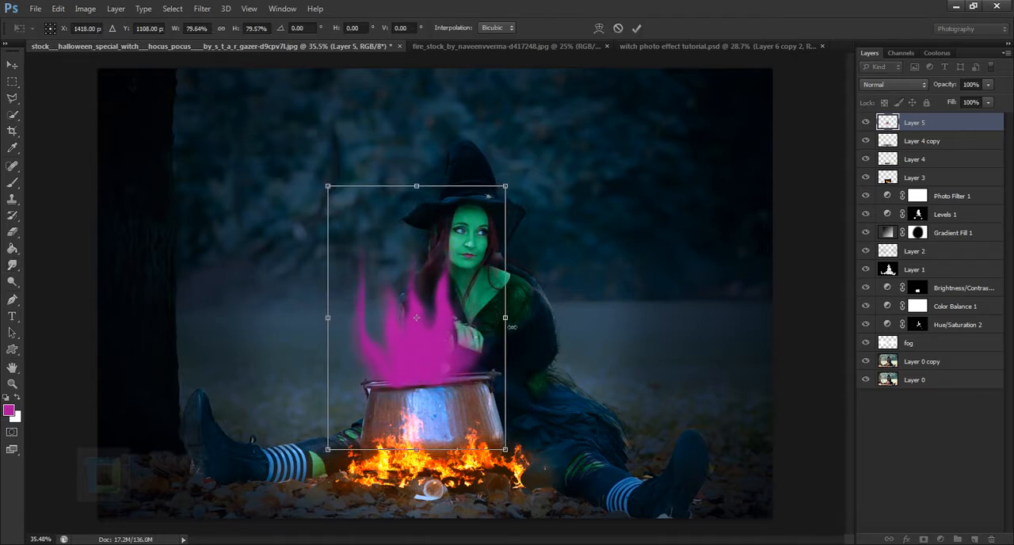
drag(510, 322, 530, 323)
mouse_move(492, 362)
mouse_down()
mouse_move(468, 362)
mouse_move(480, 371)
mouse_up()
drag(542, 190, 558, 200)
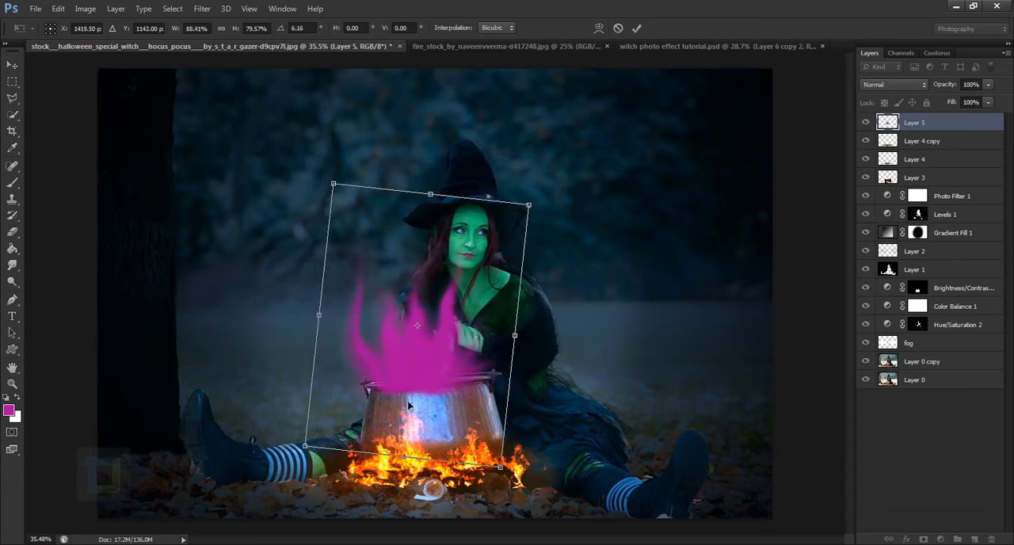
drag(441, 381, 450, 376)
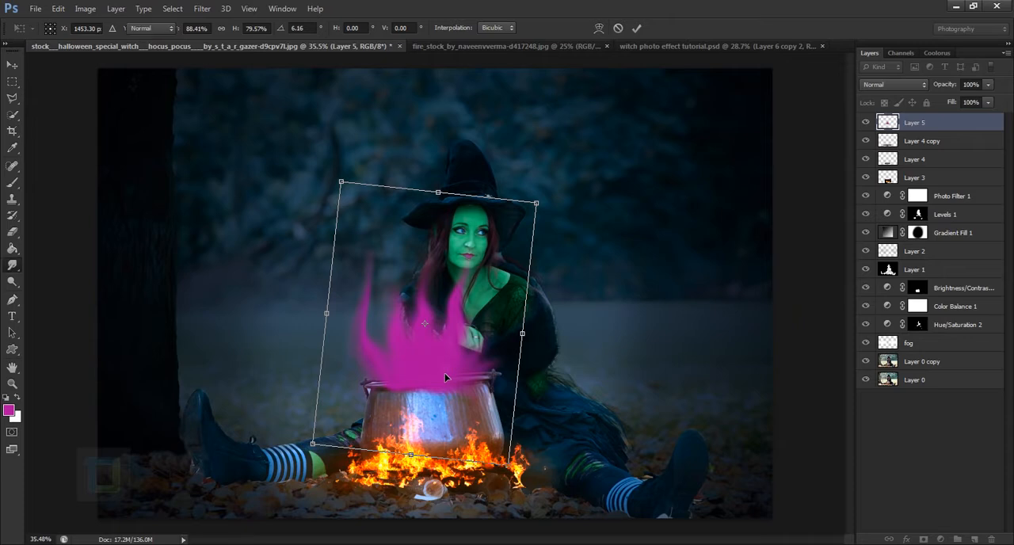
key(Return)
Erase the magenta overlapping the cauldron's front below the rim with a 100 px eraser
scroll(448, 376, up, 3)
click(15, 232)
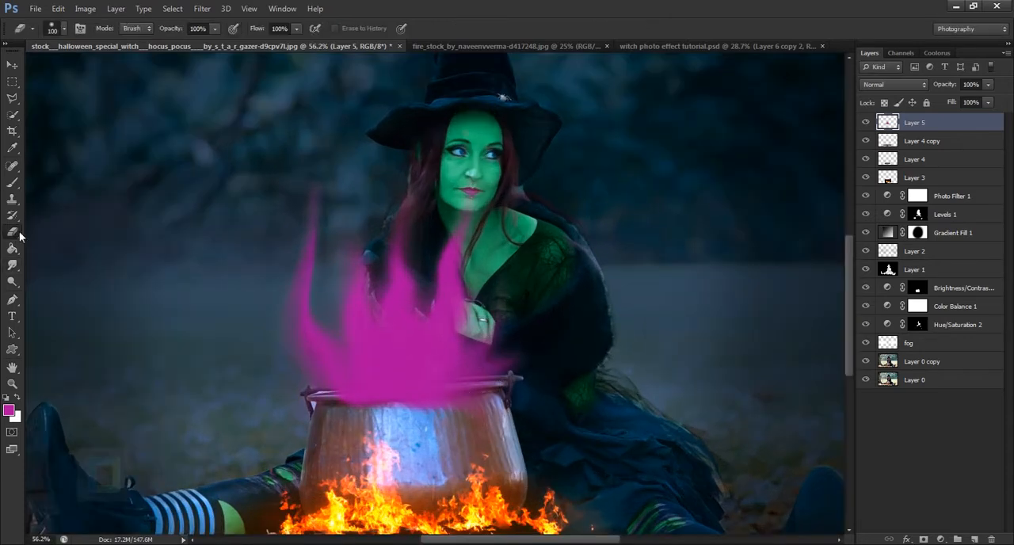
mouse_move(385, 432)
mouse_down()
mouse_move(453, 421)
mouse_move(324, 410)
mouse_move(511, 416)
mouse_move(484, 426)
mouse_up()
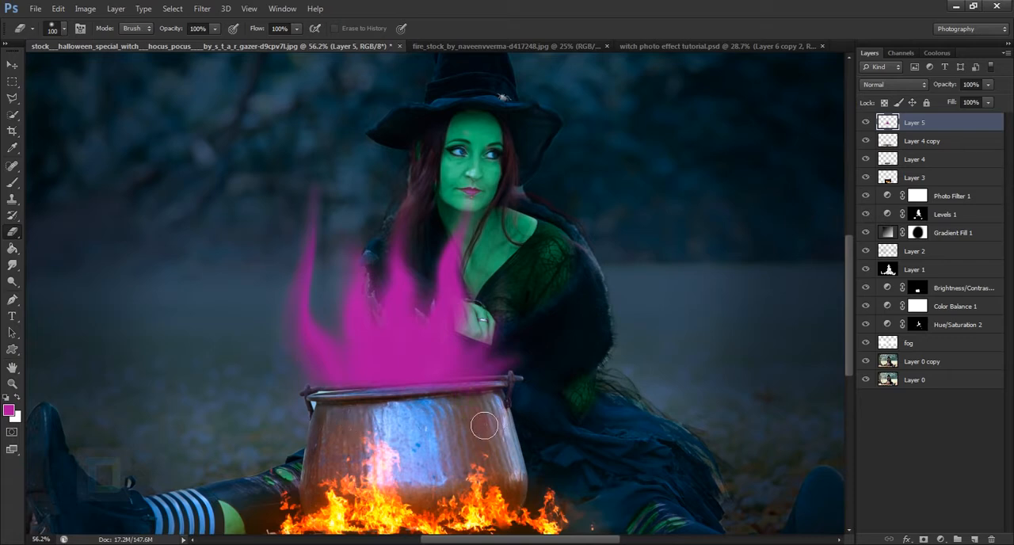
key(ctrl+alt+z)
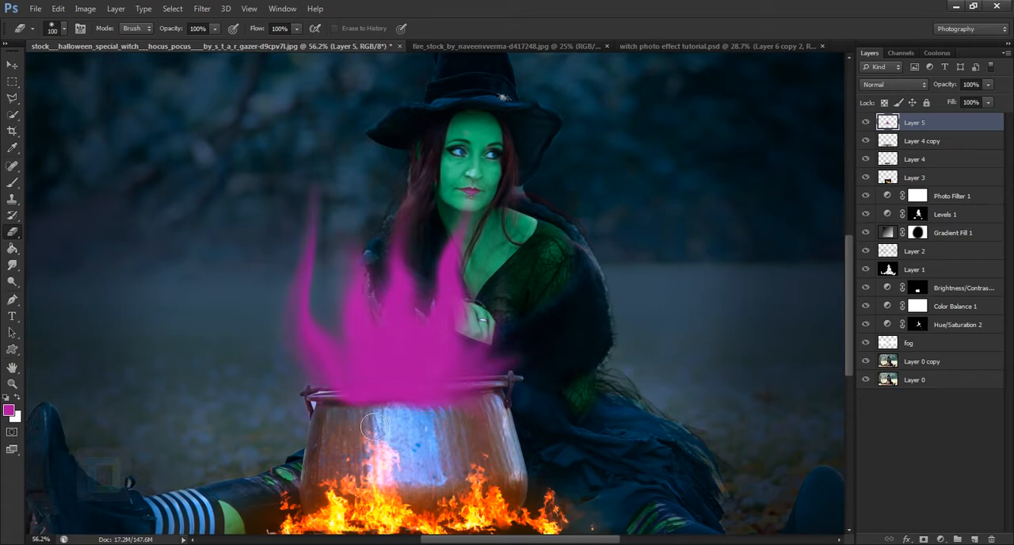
drag(400, 423, 507, 417)
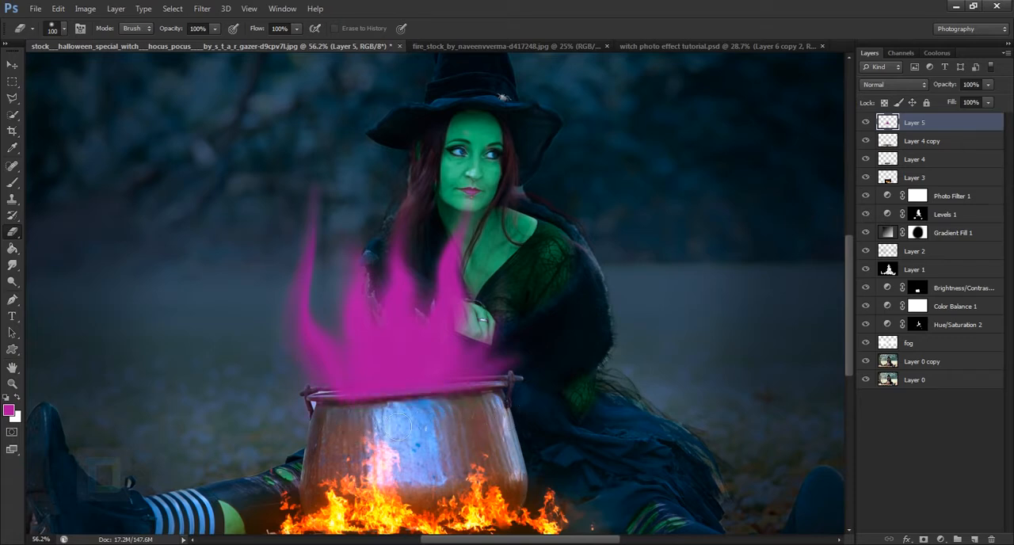
scroll(557, 480, down, 3)
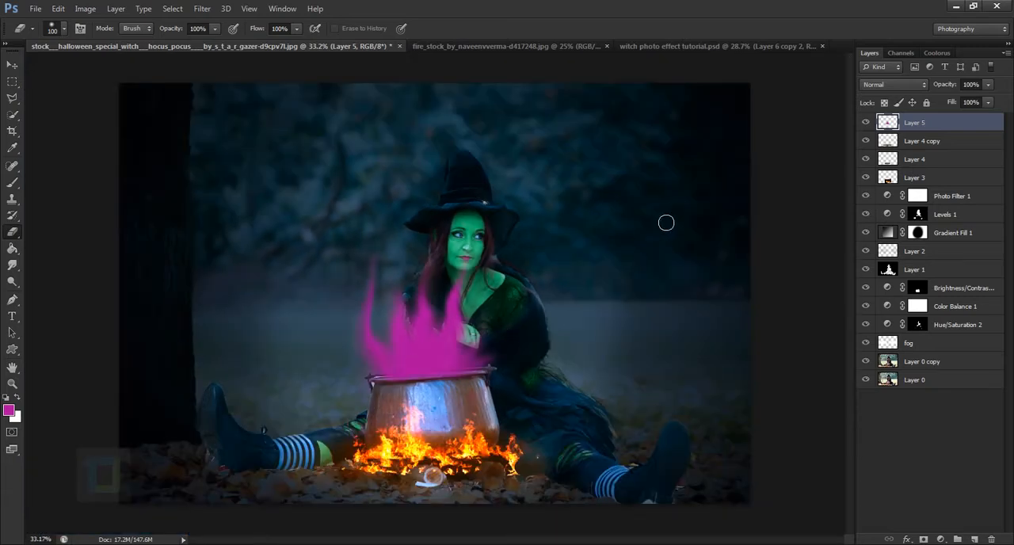
Set the magenta flame layer's blend mode to Screen and compare the image with the layer hidden and shown
click(904, 84)
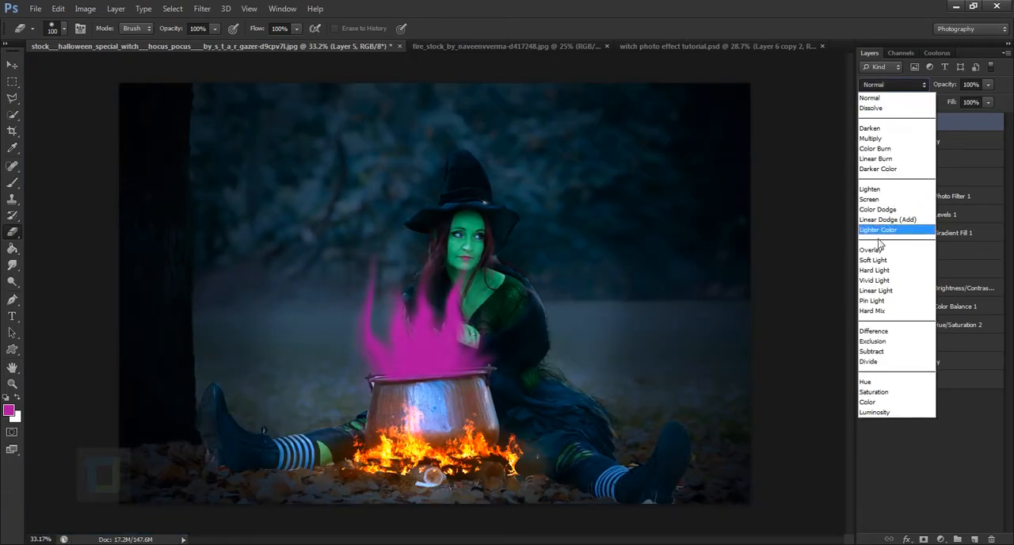
click(893, 201)
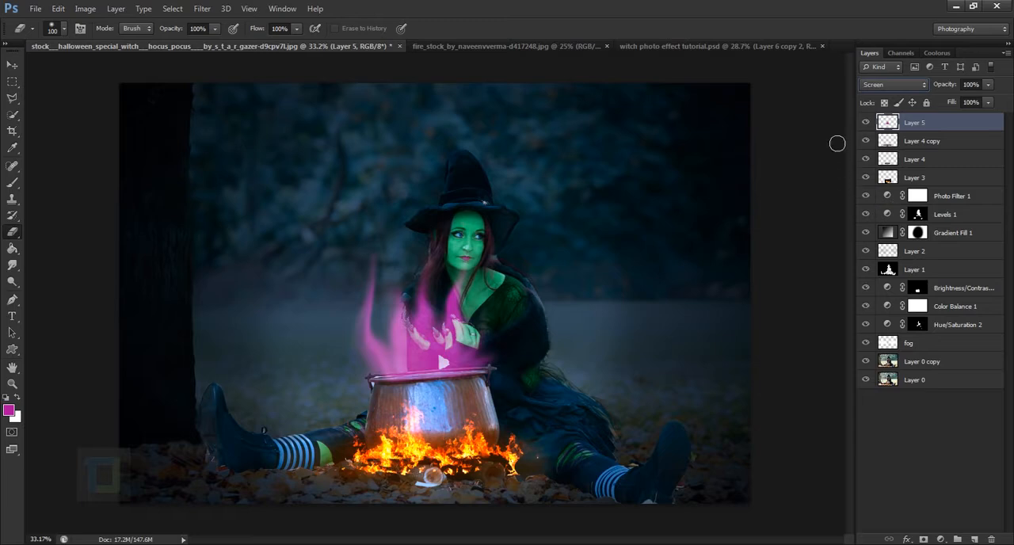
click(866, 122)
click(866, 122)
Add an Outer Glow to the magenta flame layer and set the glow colour to bright magenta ef00ff
double_click(979, 123)
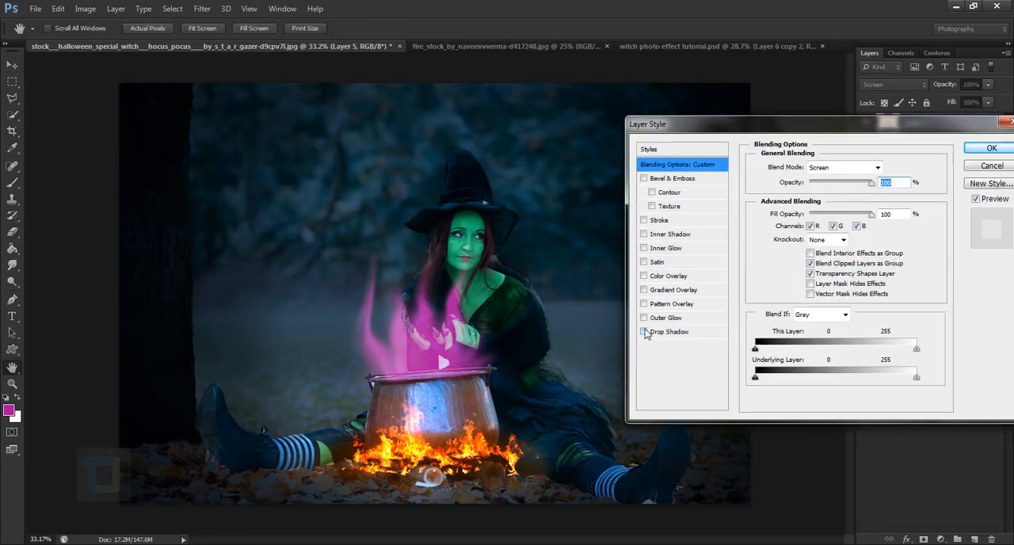
click(643, 318)
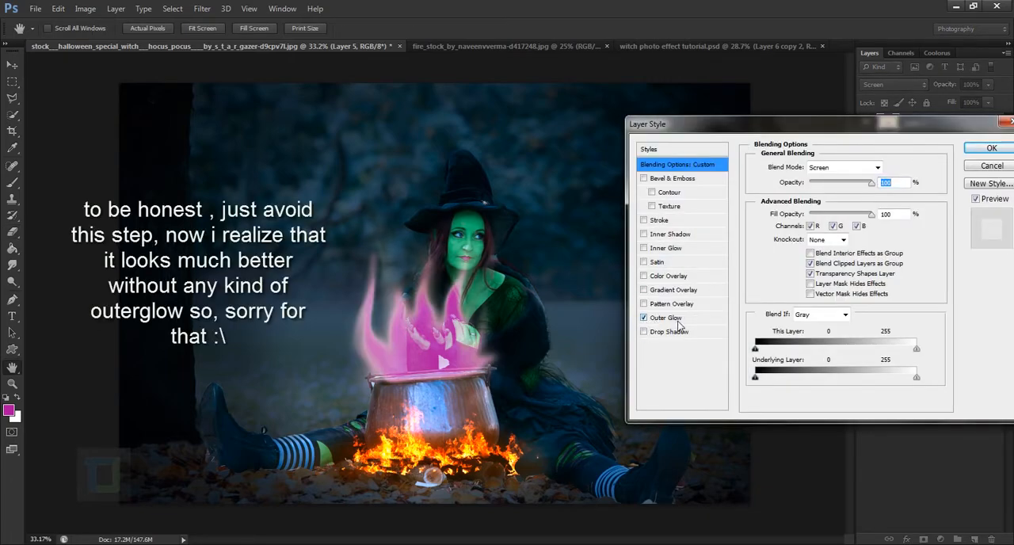
click(674, 320)
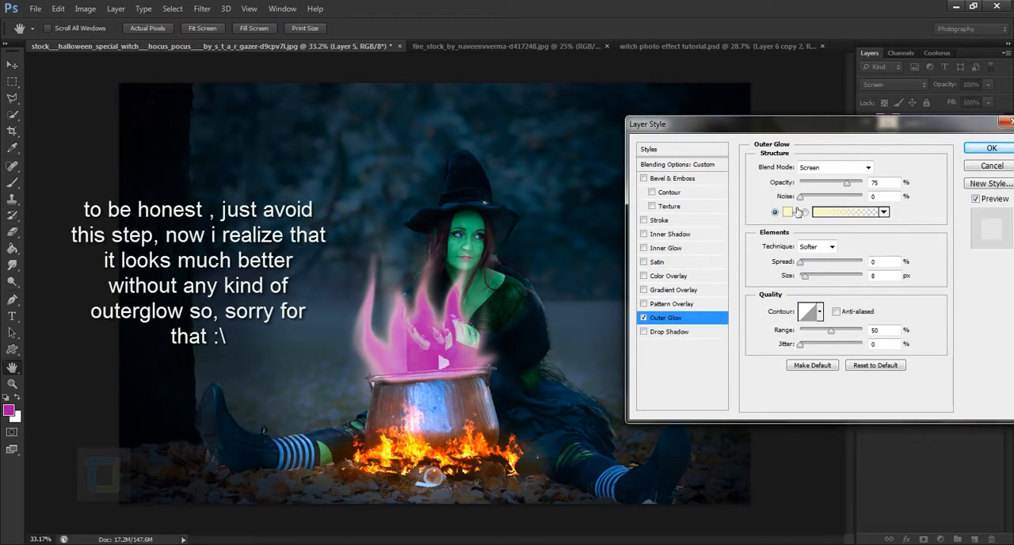
click(789, 214)
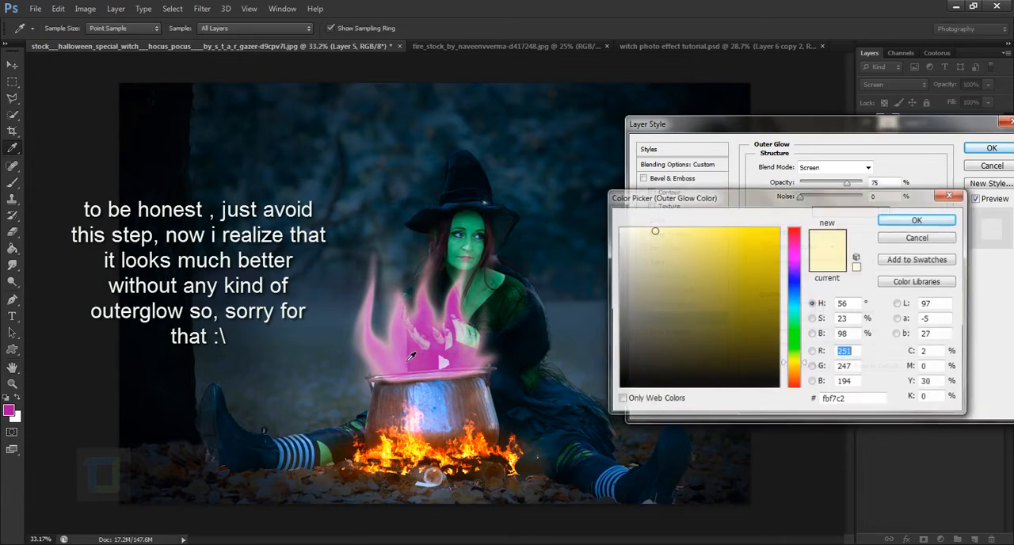
click(430, 346)
drag(762, 296, 781, 220)
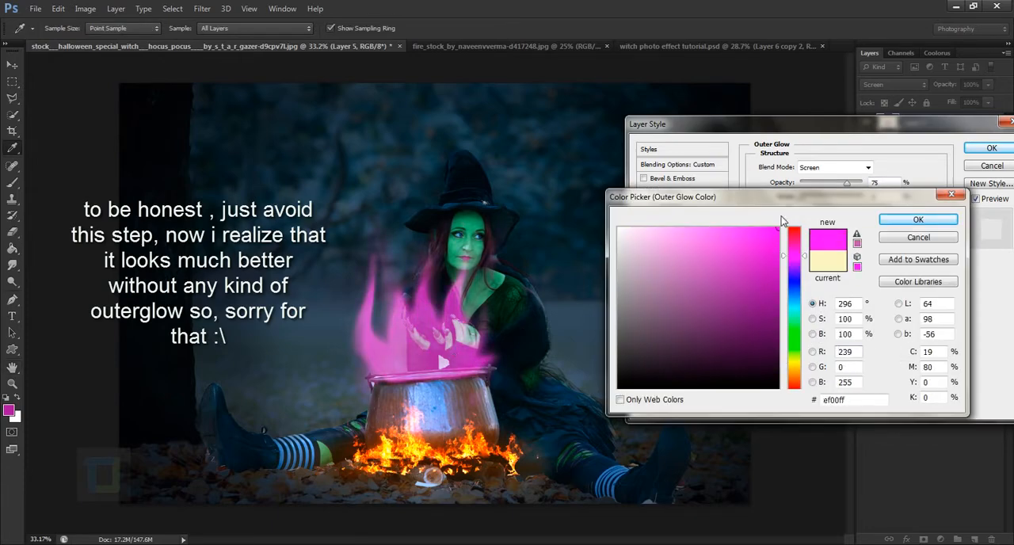
click(911, 220)
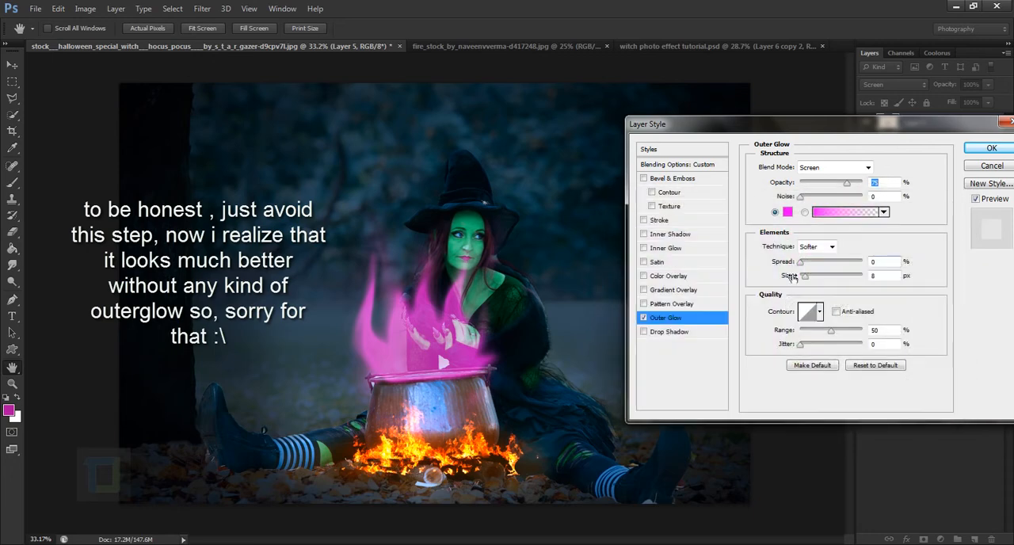
Set the Outer Glow size to 73 px with a Linear contour and apply the layer style
drag(812, 274, 822, 275)
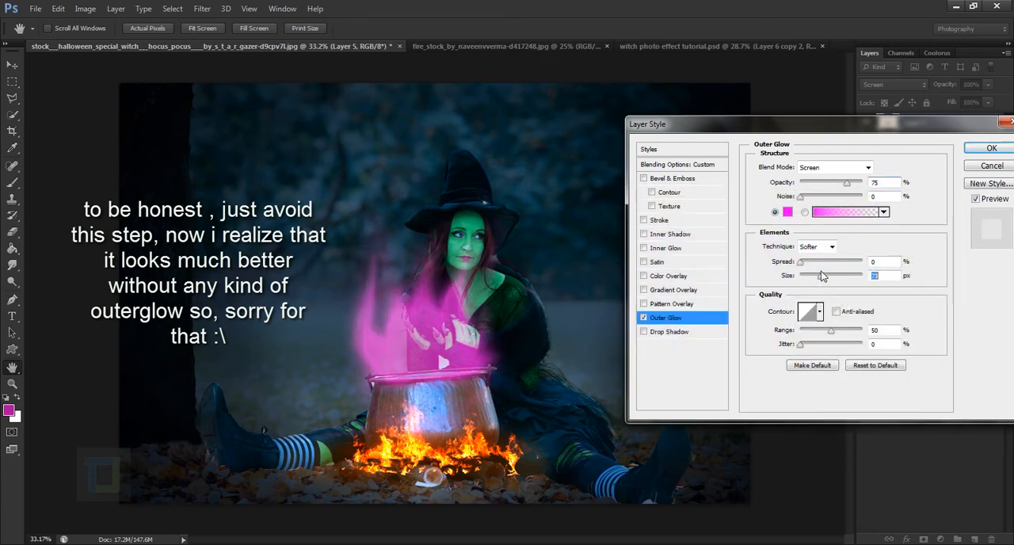
click(975, 199)
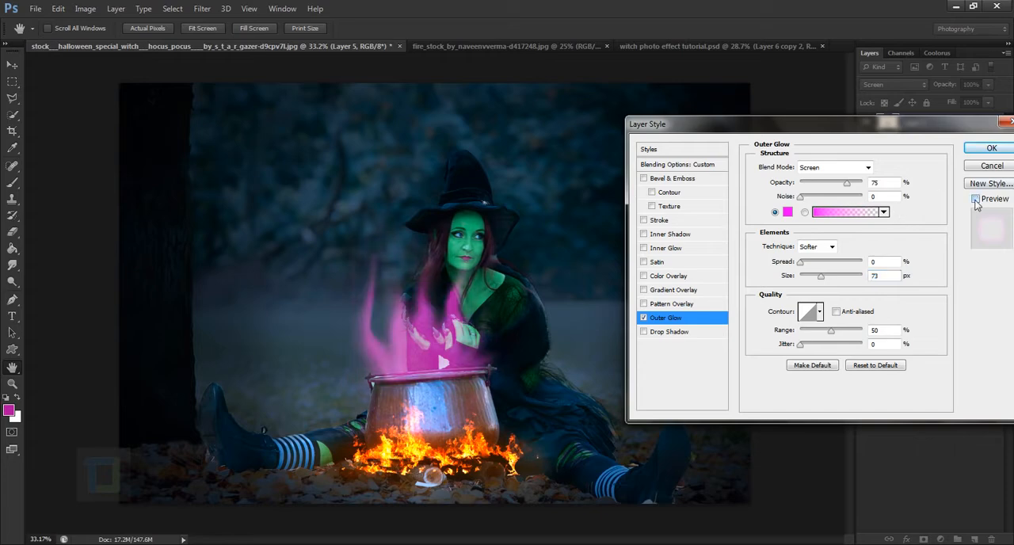
click(975, 199)
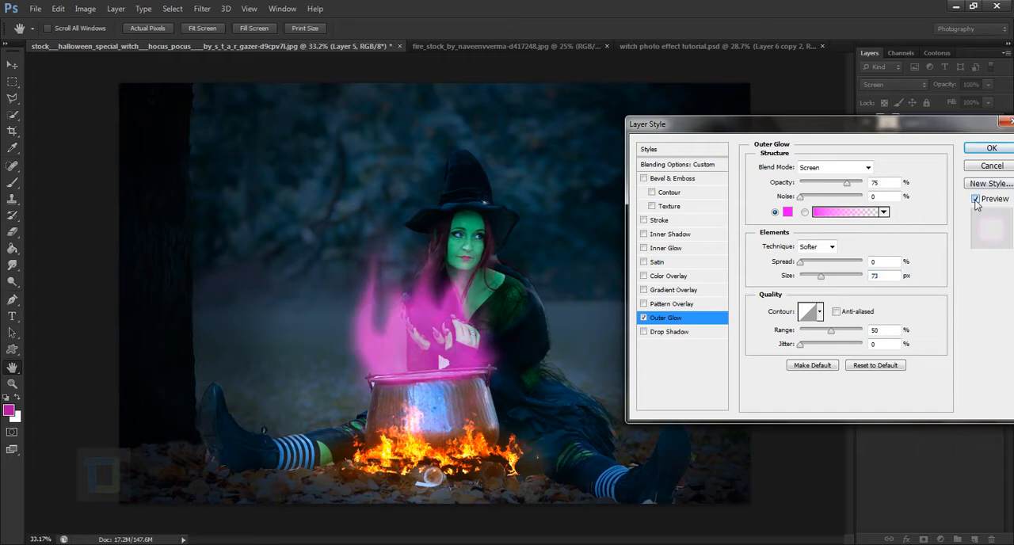
click(811, 313)
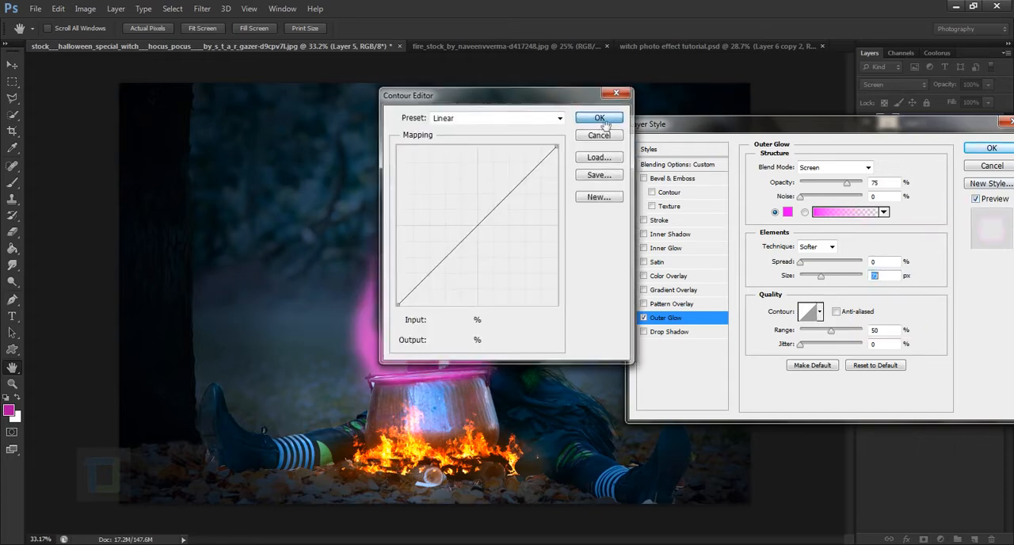
click(603, 119)
click(819, 312)
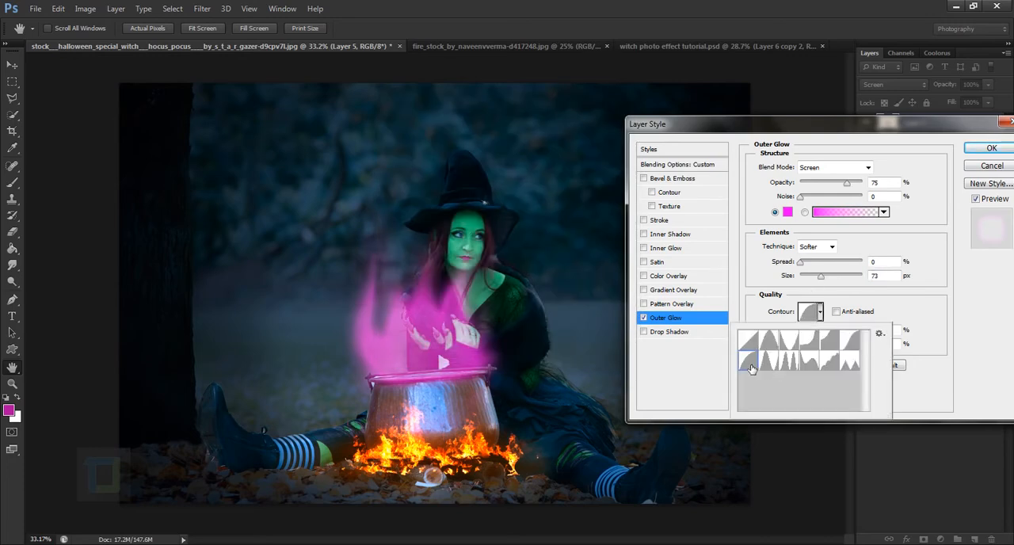
click(754, 347)
click(992, 149)
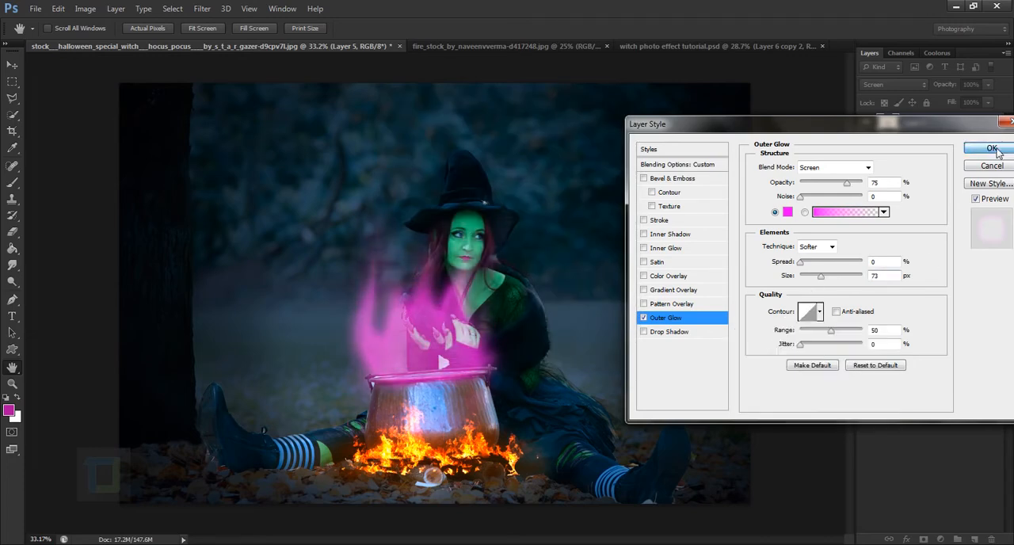
click(992, 148)
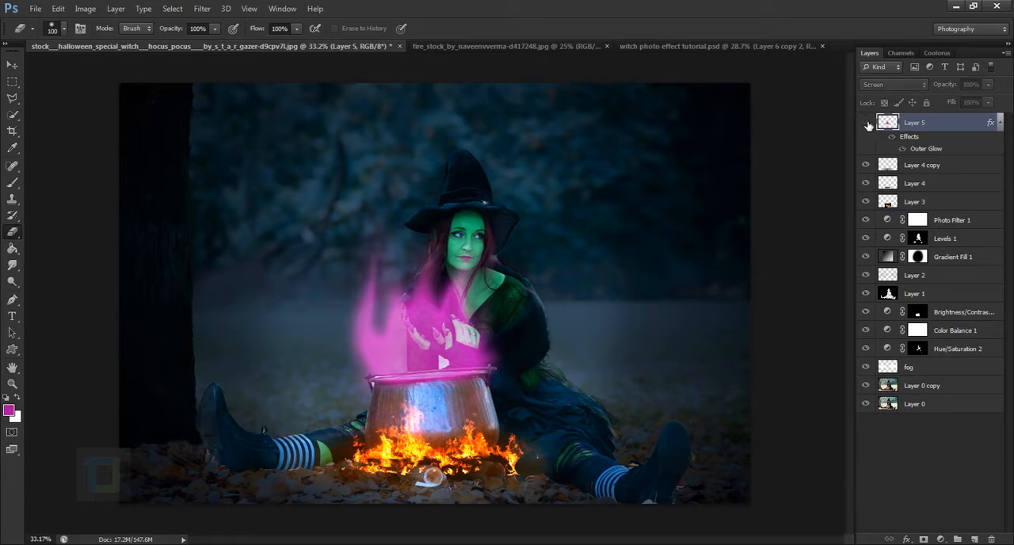
Scale the magenta flame layer to 88.45% width and 80.78% height and position it over the cauldron's opening
key(ctrl+minus)
key(ctrl+minus)
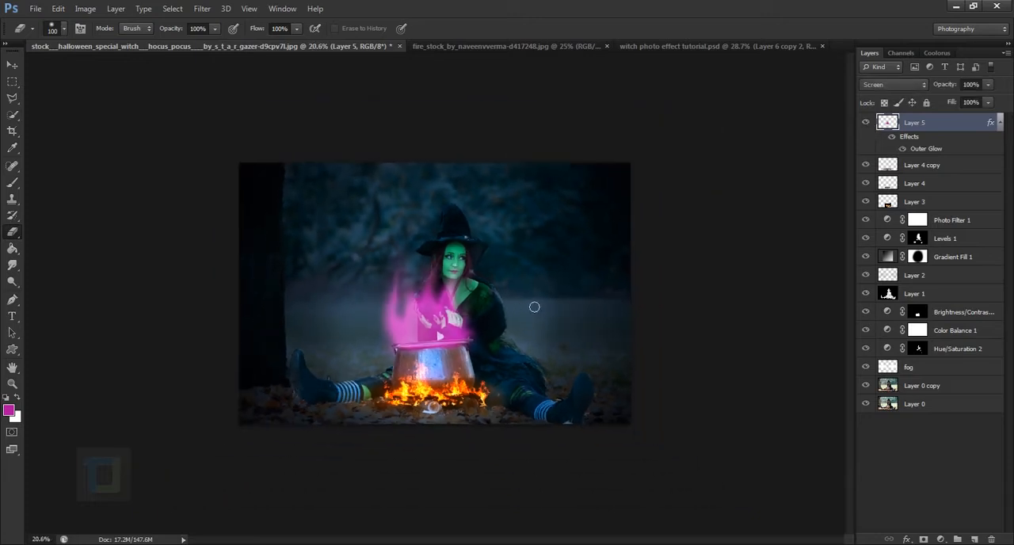
drag(949, 85, 1000, 91)
key(ctrl+plus)
key(ctrl+t)
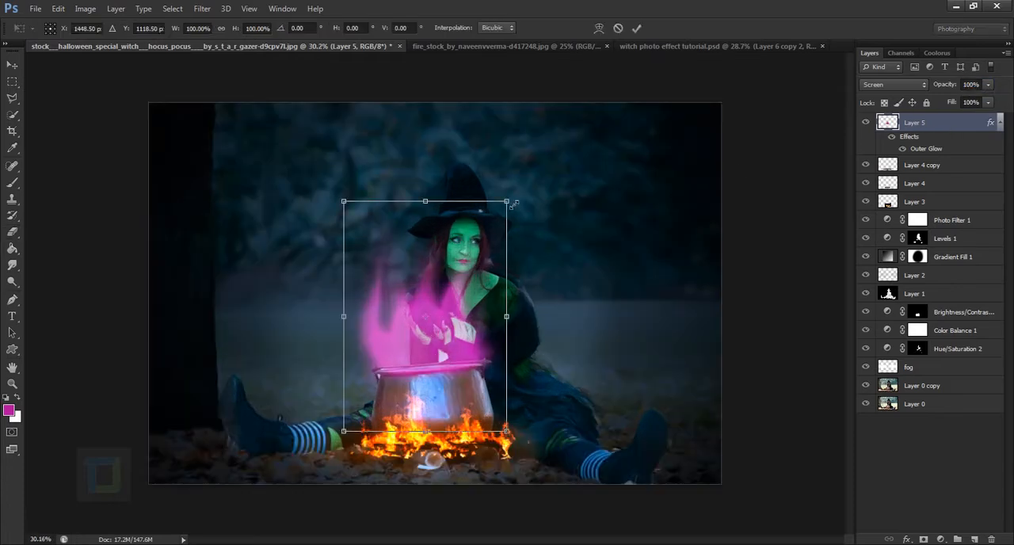
drag(508, 202, 474, 243)
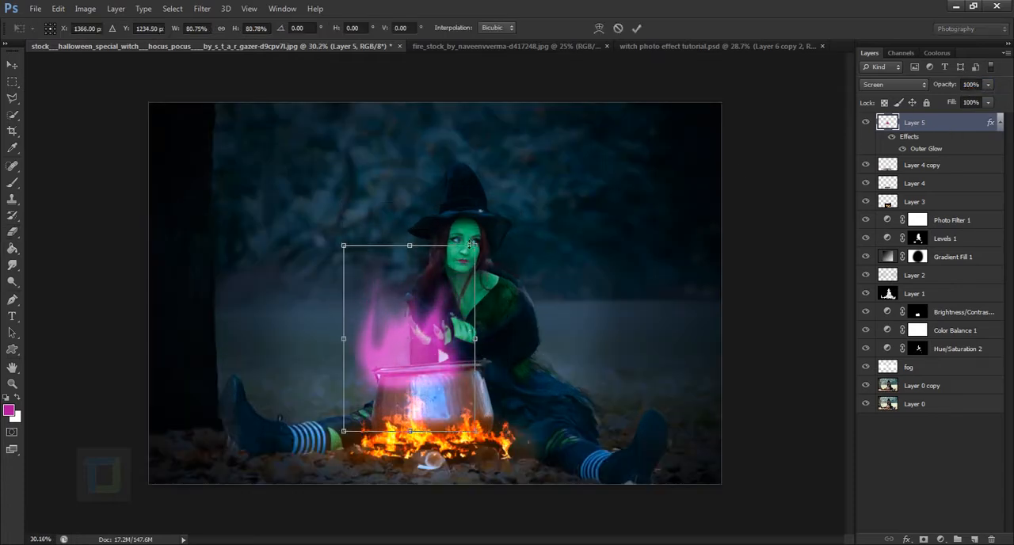
mouse_move(470, 304)
mouse_down()
mouse_move(486, 280)
mouse_move(484, 296)
mouse_up()
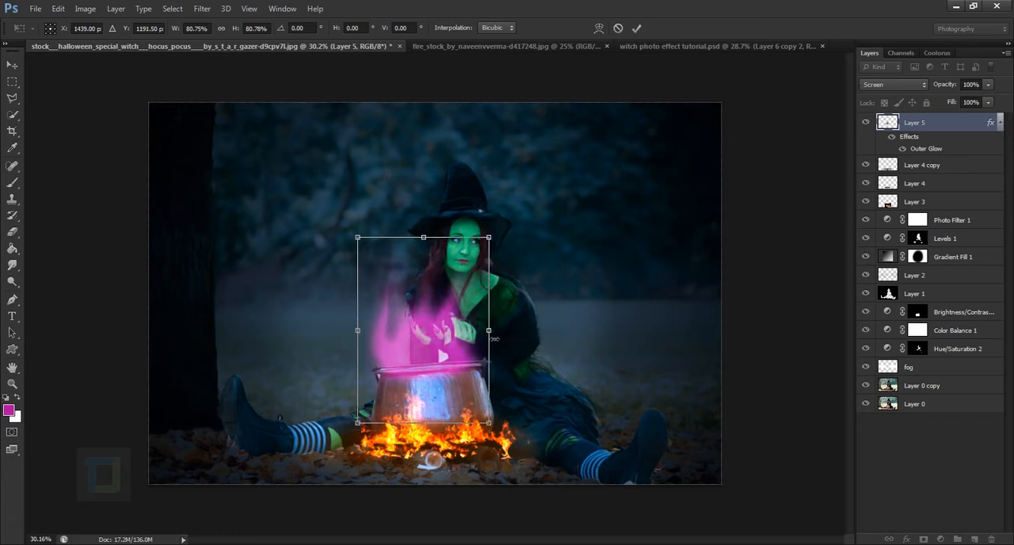
drag(492, 339, 502, 339)
drag(453, 379, 449, 377)
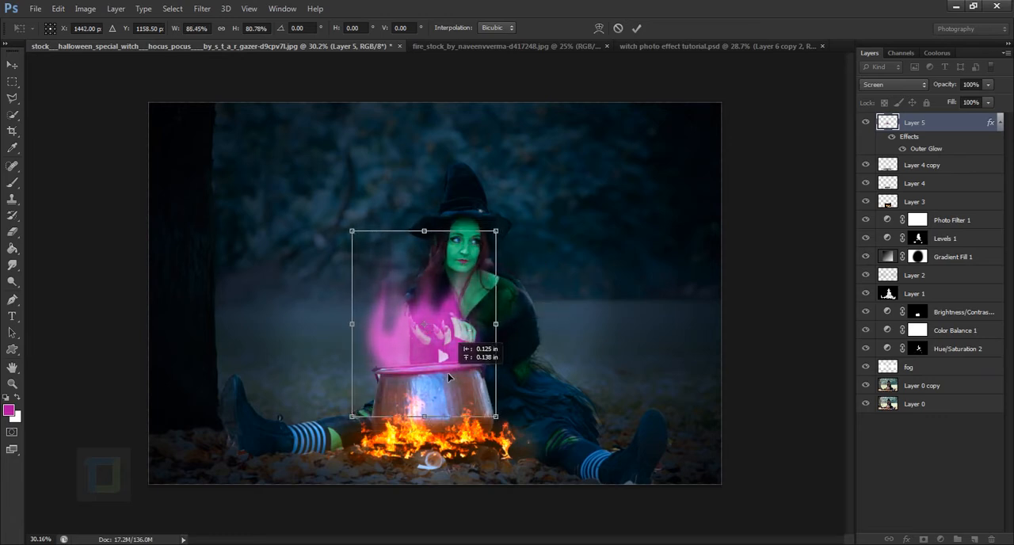
key(Return)
Smudge the magenta flames up and inward into a soft plume with a 100 px Smudge tool at 63% strength
key(e)
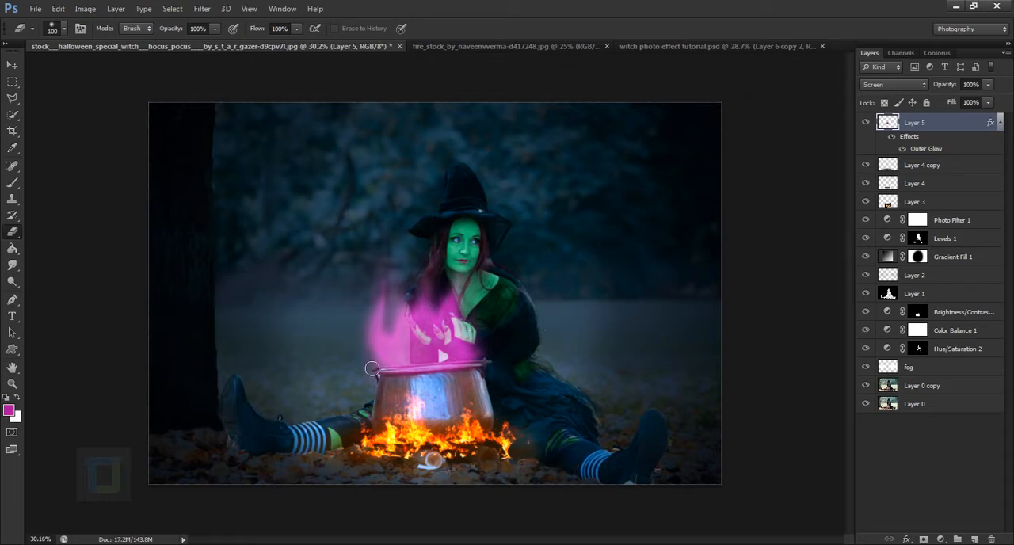
click(12, 267)
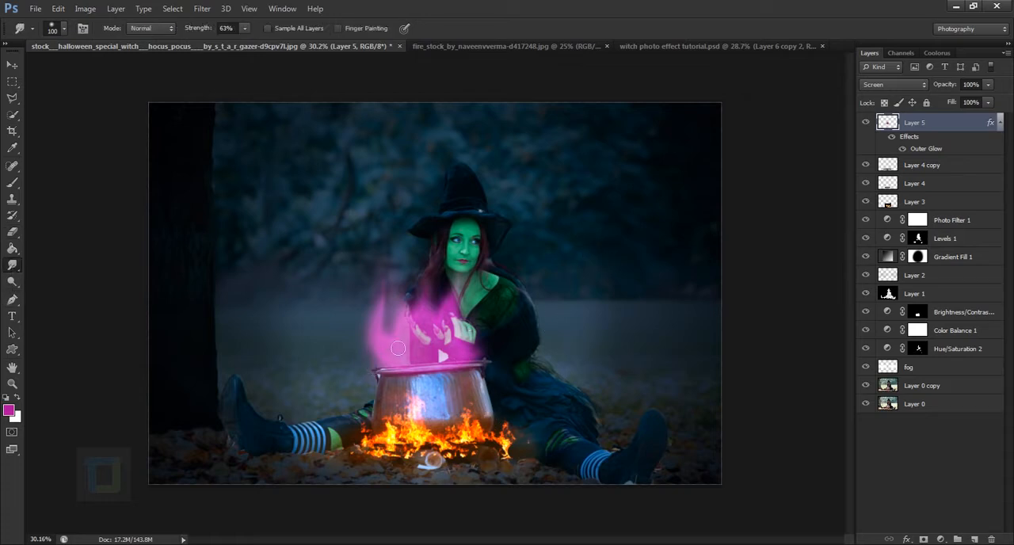
mouse_move(373, 361)
mouse_down()
mouse_move(401, 266)
mouse_move(378, 359)
mouse_move(425, 304)
mouse_move(418, 319)
mouse_move(387, 343)
mouse_move(399, 301)
mouse_move(428, 271)
mouse_move(381, 349)
mouse_move(433, 300)
mouse_up()
mouse_move(388, 322)
mouse_down()
mouse_move(404, 297)
mouse_move(429, 287)
mouse_move(391, 320)
mouse_move(431, 291)
mouse_up()
drag(387, 313, 424, 283)
mouse_move(387, 326)
mouse_down()
mouse_move(446, 294)
mouse_move(383, 321)
mouse_move(439, 290)
mouse_up()
mouse_move(383, 309)
mouse_down()
mouse_move(429, 271)
mouse_move(382, 300)
mouse_move(424, 274)
mouse_move(388, 307)
mouse_move(435, 279)
mouse_move(408, 305)
mouse_move(447, 277)
mouse_move(397, 307)
mouse_move(442, 280)
mouse_move(458, 276)
mouse_move(463, 287)
mouse_move(422, 292)
mouse_move(454, 268)
mouse_move(407, 281)
mouse_move(450, 268)
mouse_up()
scroll(464, 342, down, 1)
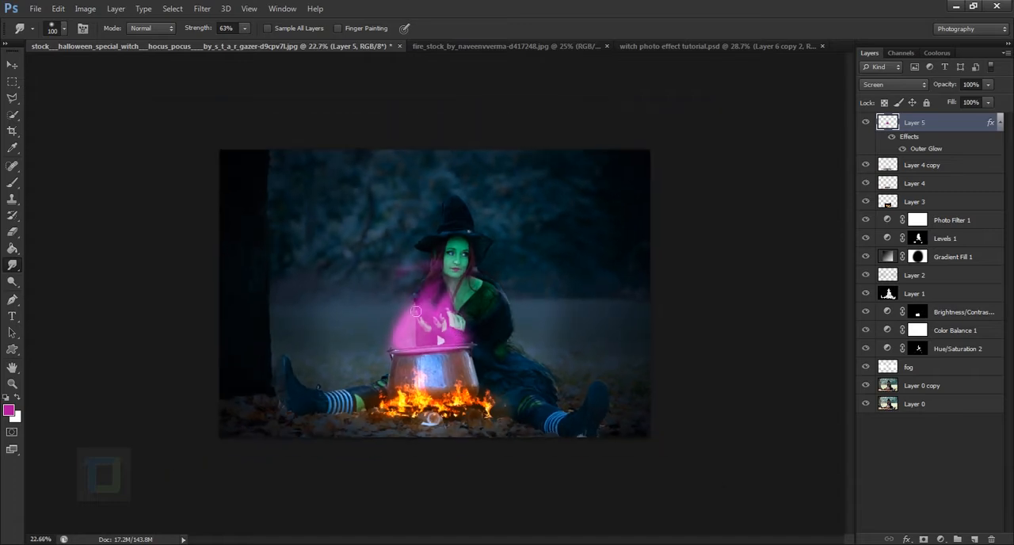
drag(397, 279, 448, 270)
Add a new layer above the magenta flames and set up a 40 px white brush, checking the scene without the flames
click(975, 539)
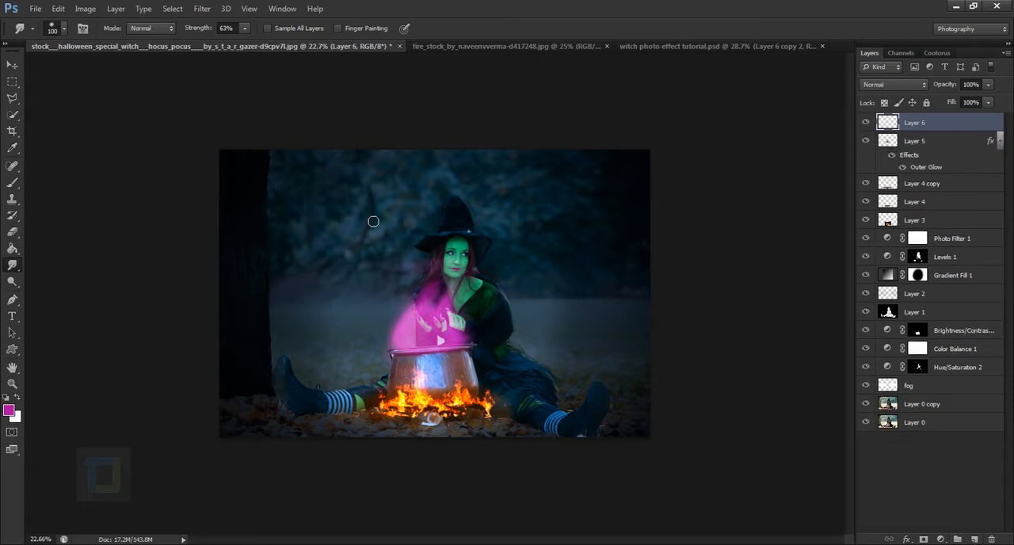
scroll(374, 222, up, 1)
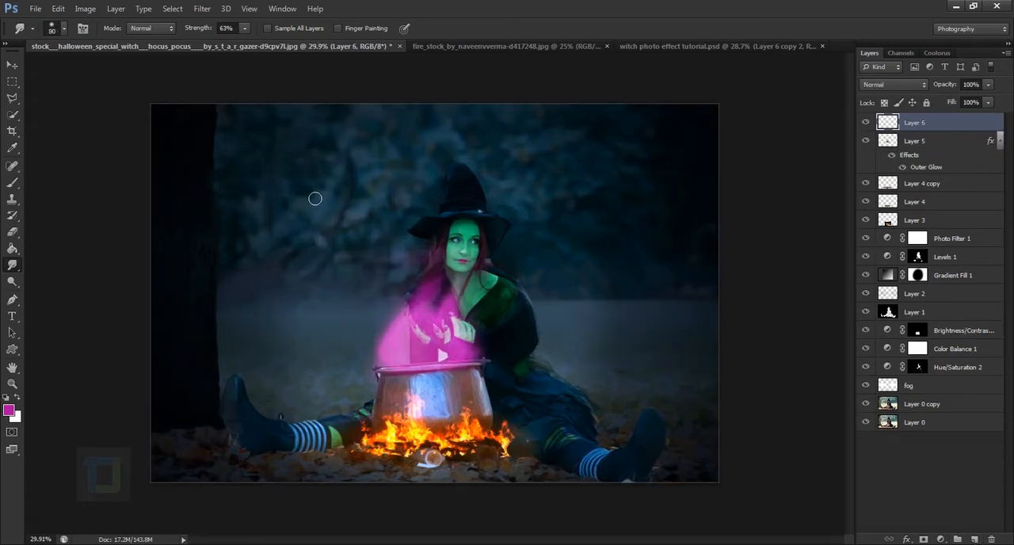
key(bracketleft)
click(11, 182)
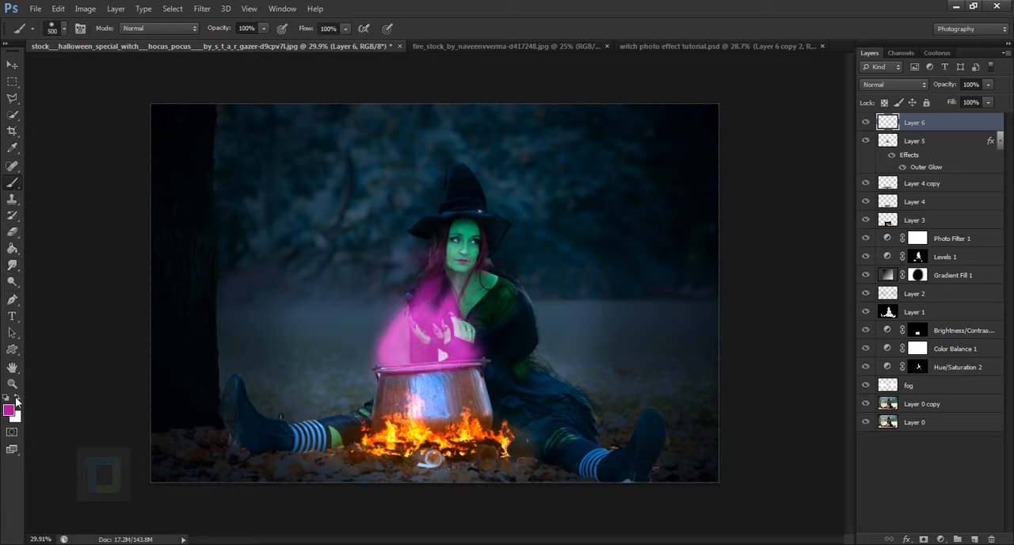
click(16, 399)
key(bracketleft)
key(bracketleft)
key(bracketleft)
key(bracketleft)
key(bracketleft)
click(866, 141)
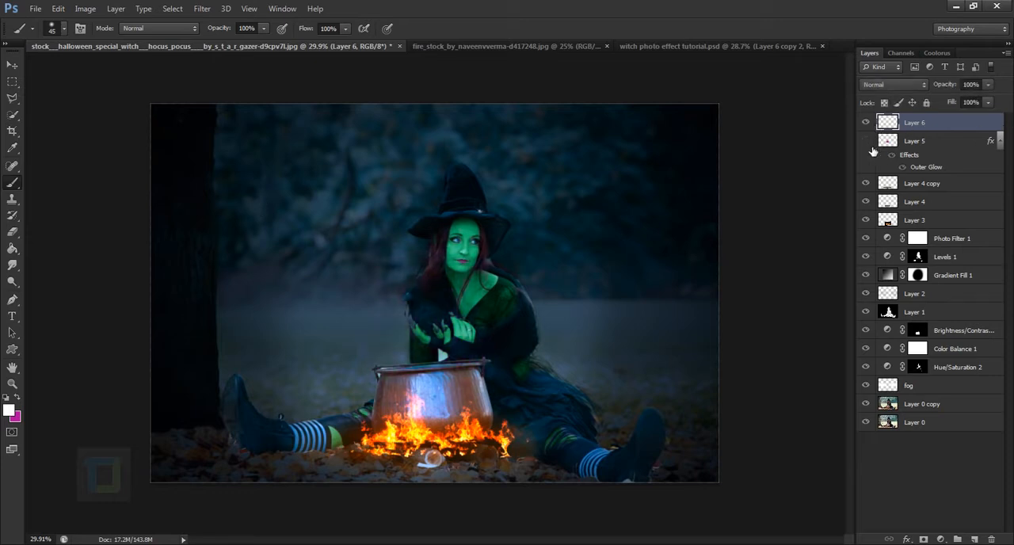
click(866, 141)
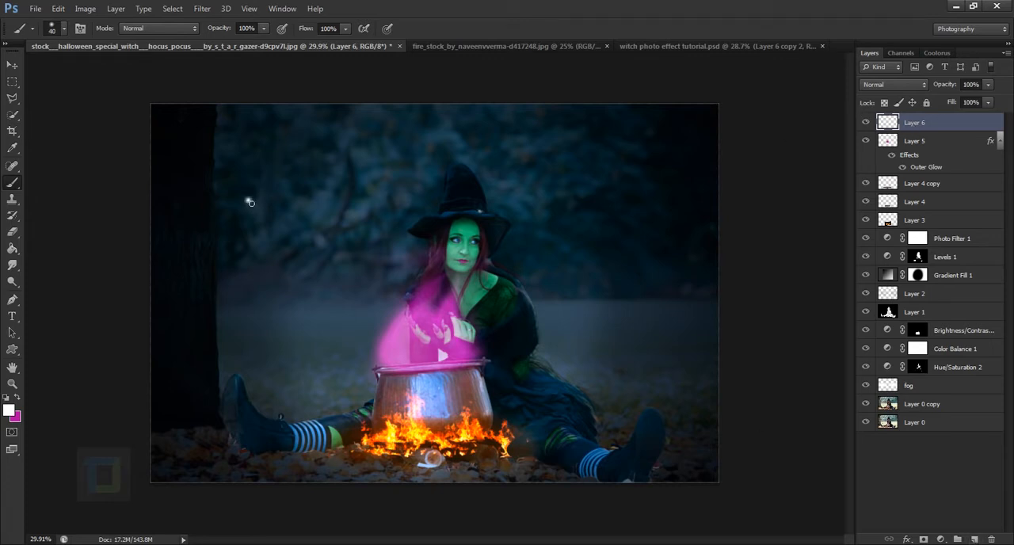
Paint pairs of small white dots as glowing eyes across the dark trees on both sides of the witch
click(265, 200)
click(352, 188)
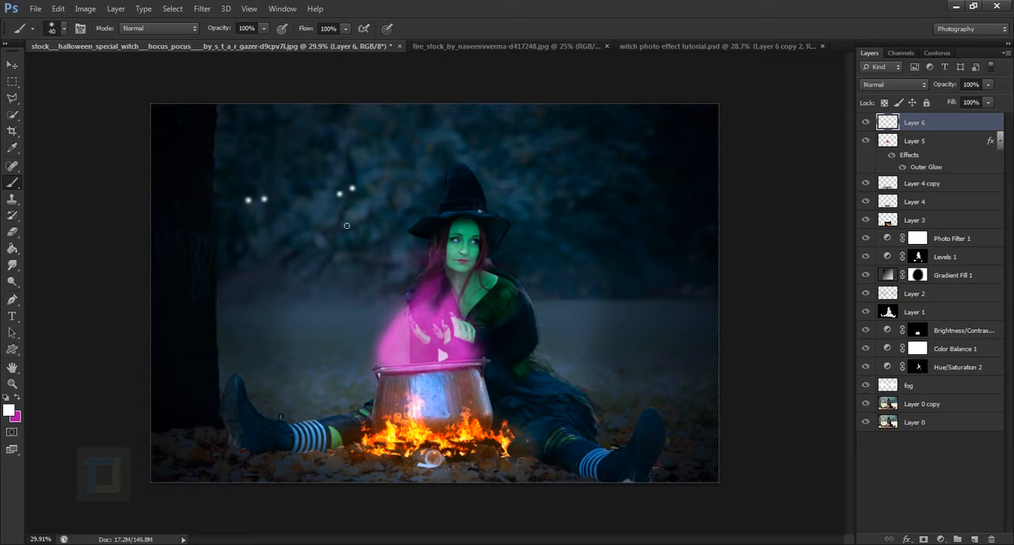
click(313, 254)
click(561, 184)
click(560, 266)
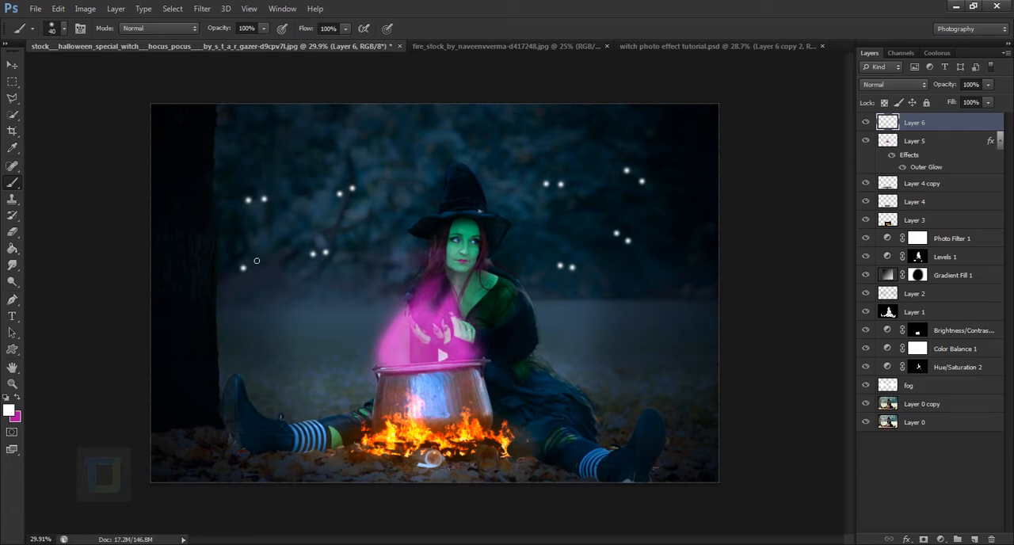
click(252, 257)
Add an Outer Glow to the eyes layer and set the glow colour to red ff0000
double_click(999, 127)
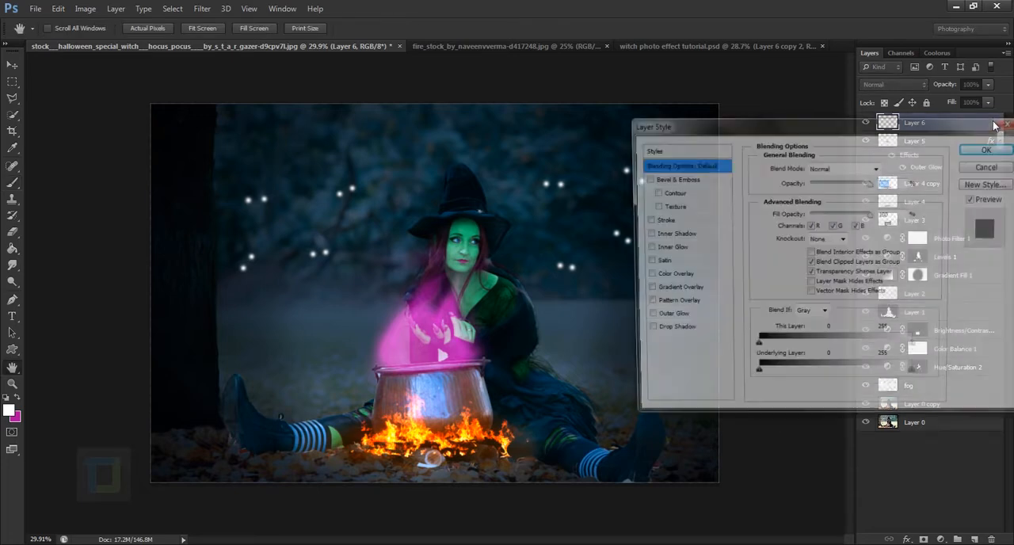
click(644, 318)
click(664, 318)
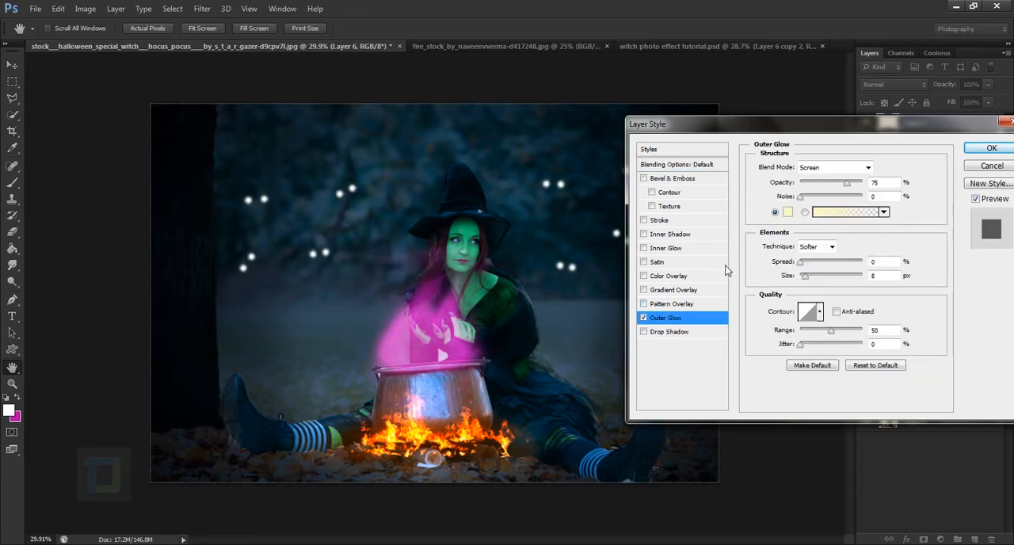
click(793, 214)
drag(794, 369, 797, 420)
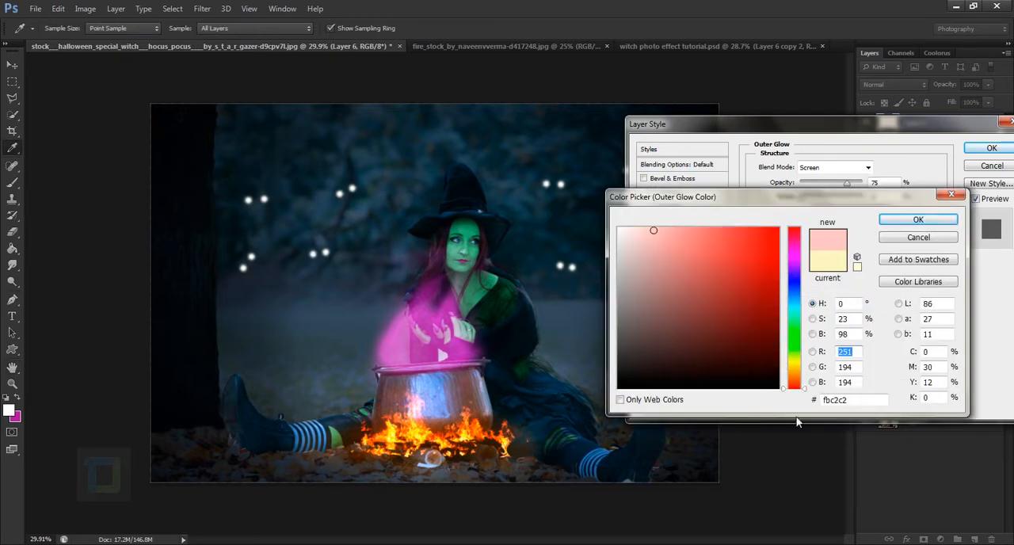
drag(769, 259, 788, 180)
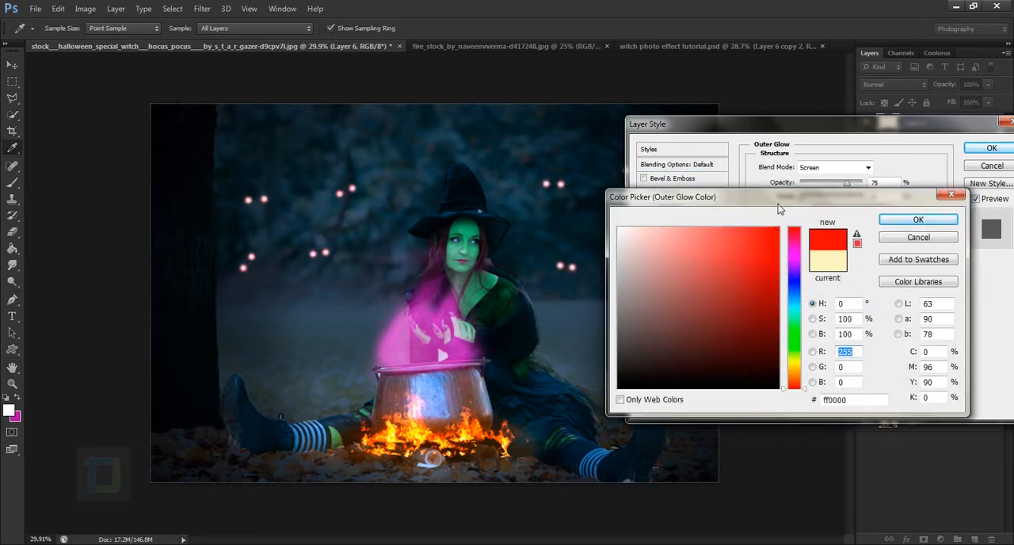
click(903, 222)
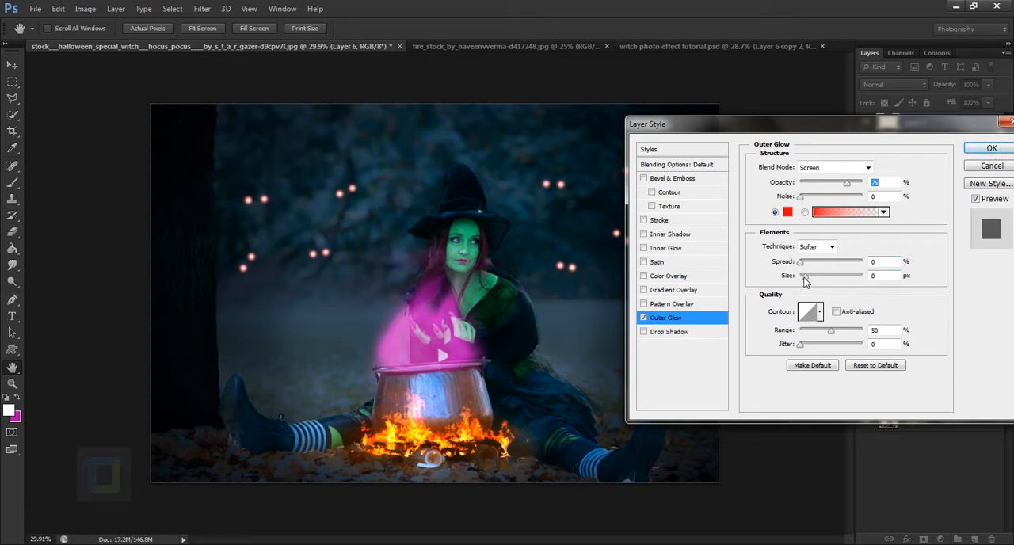
Set the eyes' Outer Glow size to 40 px, apply the layer style and review the image
drag(805, 283, 815, 283)
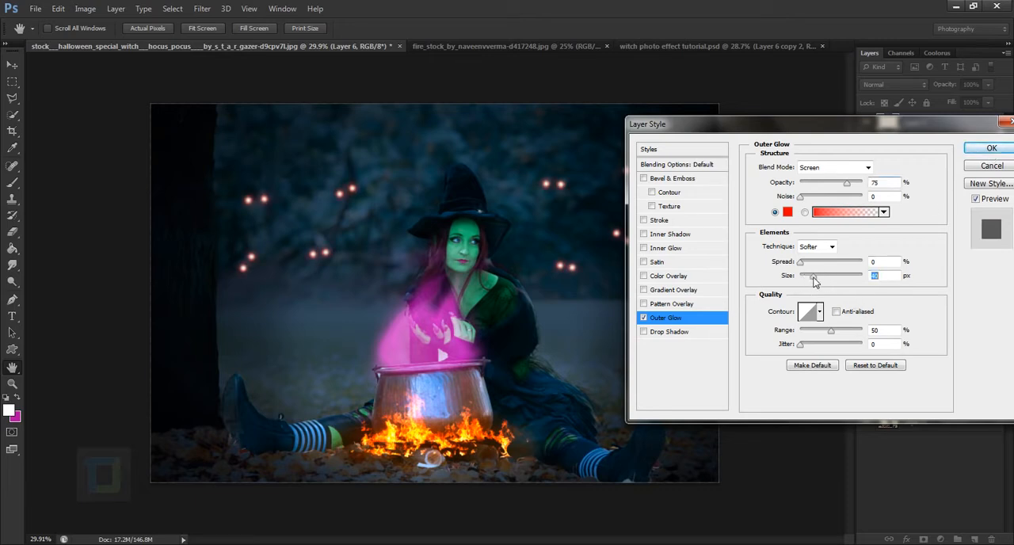
click(991, 148)
key(b)
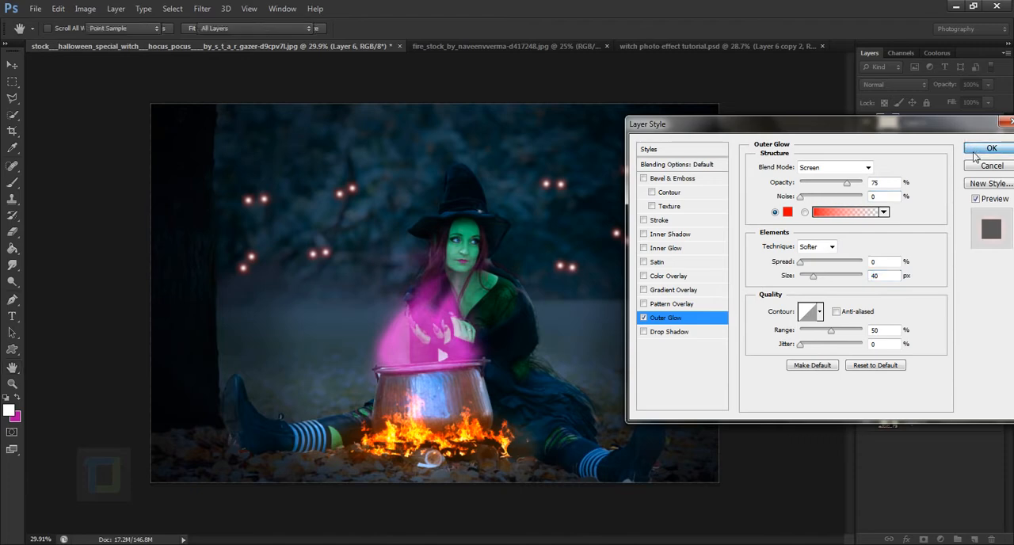
scroll(540, 221, down, 3)
scroll(561, 226, up, 2)
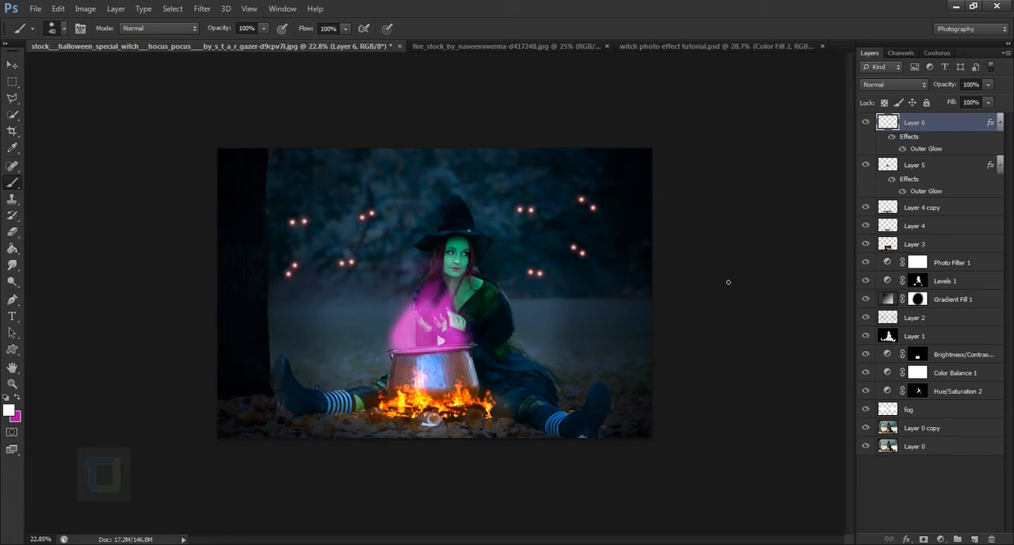
Add a Curves adjustment layer and raise the shadow point of the Blue channel to tint the shadows blue
click(941, 539)
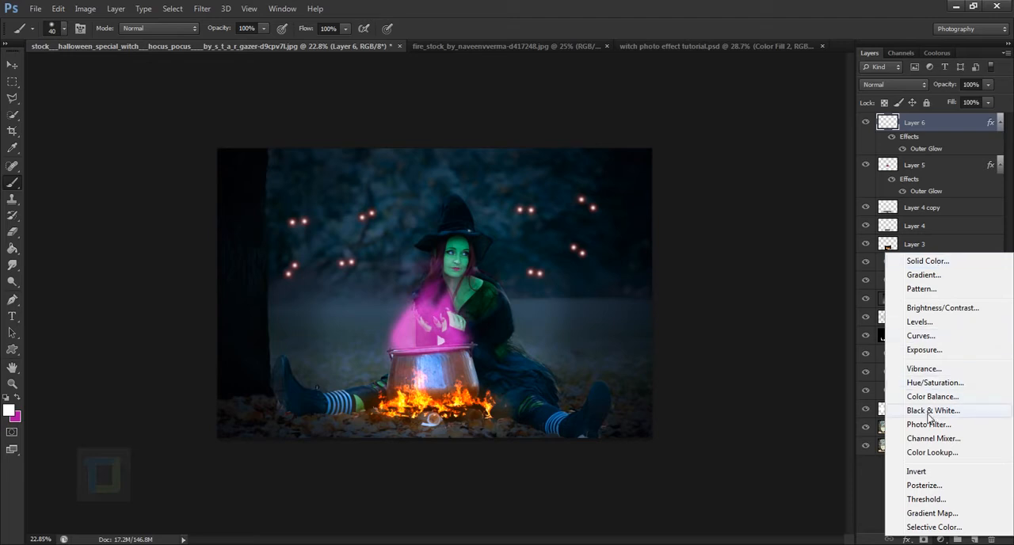
click(919, 337)
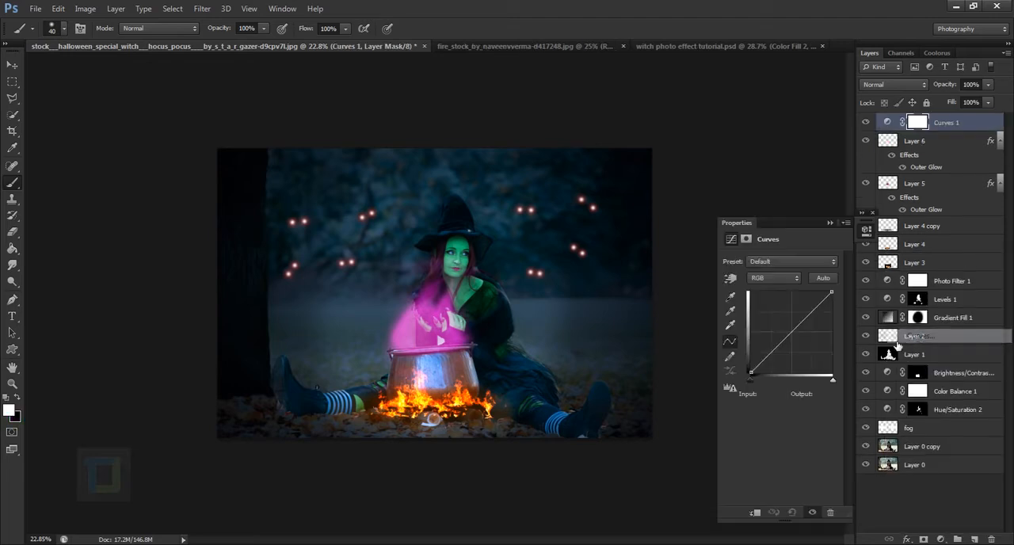
click(774, 277)
click(762, 328)
drag(750, 372, 751, 376)
click(829, 222)
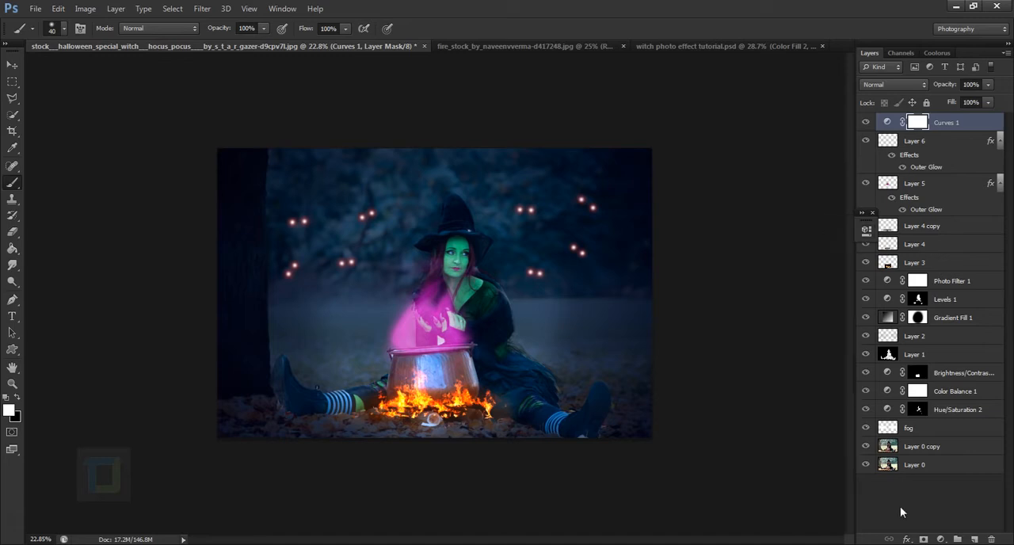
Add a Solid Color fill layer on top in dark navy blue 050f3f
click(940, 539)
click(913, 262)
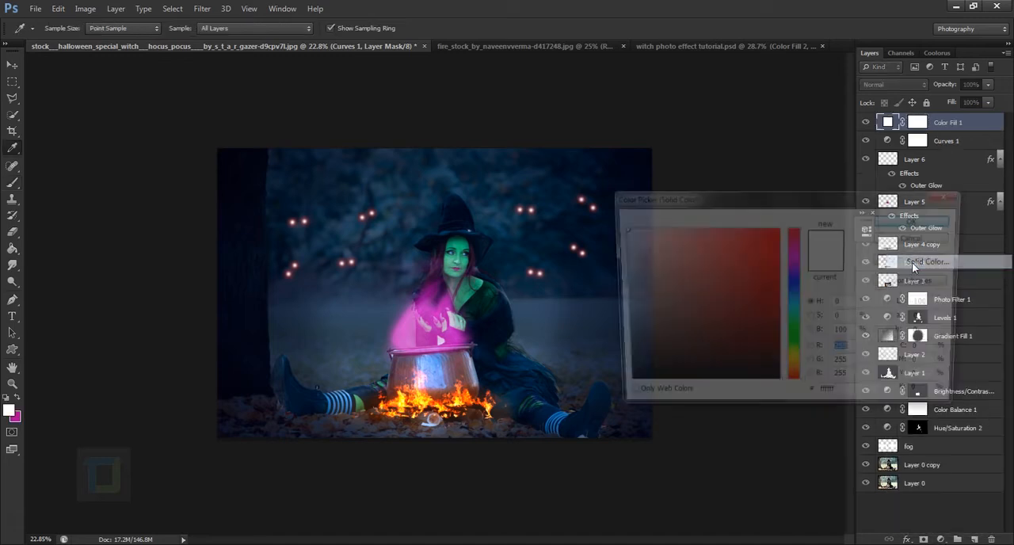
click(794, 287)
click(762, 347)
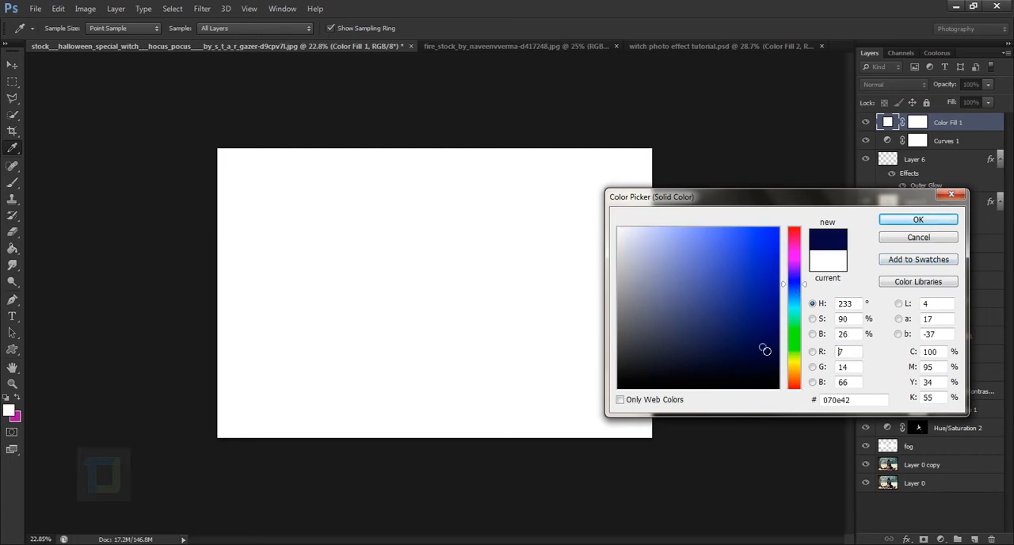
drag(861, 403, 791, 408)
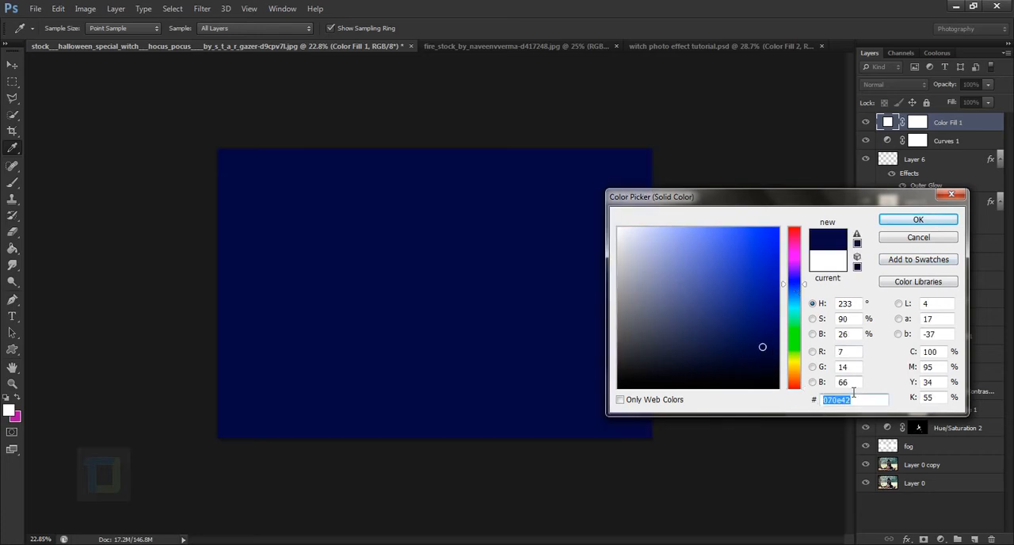
text(050f3f)
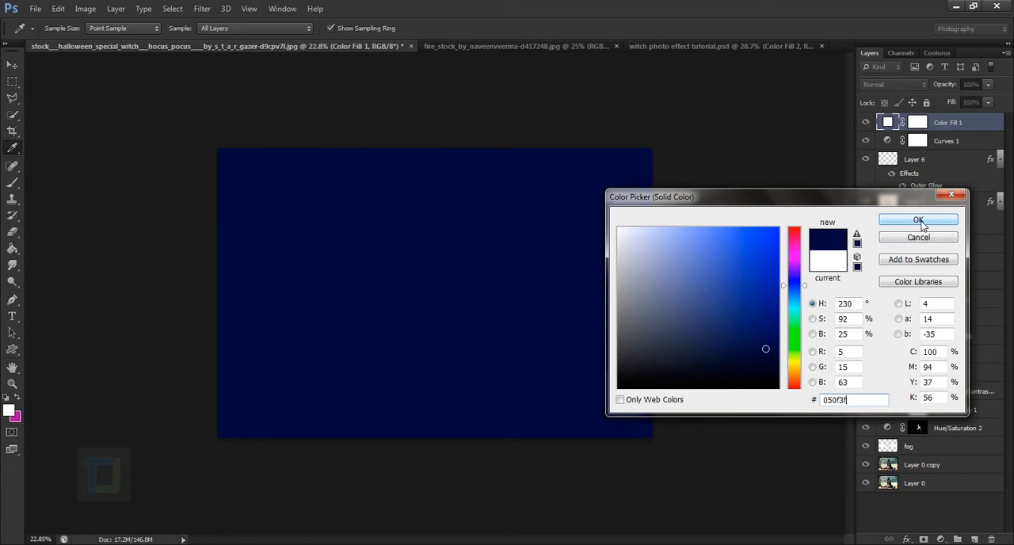
click(919, 222)
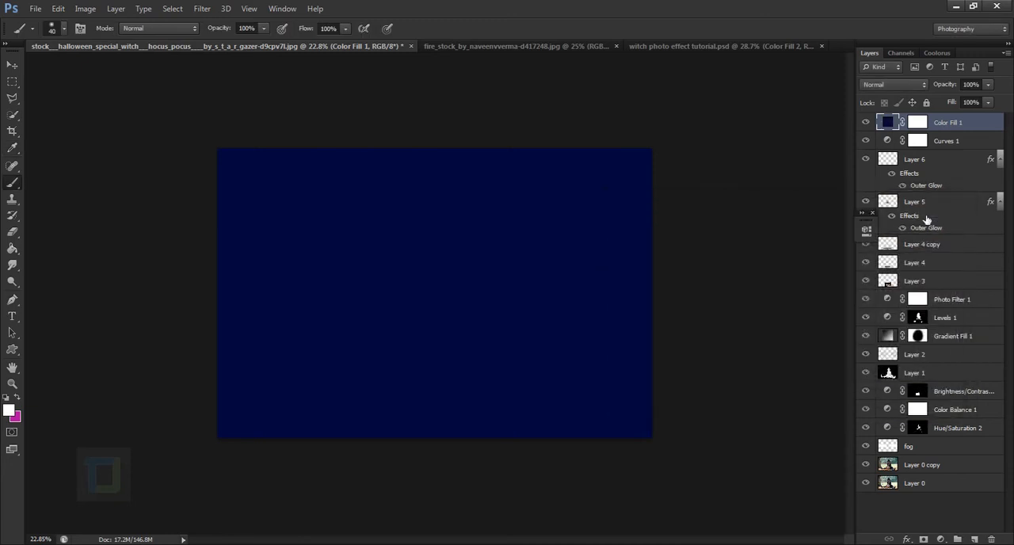
Set the navy fill layer's blend mode to Soft Light at 79% opacity and compare the image with and without it
click(919, 84)
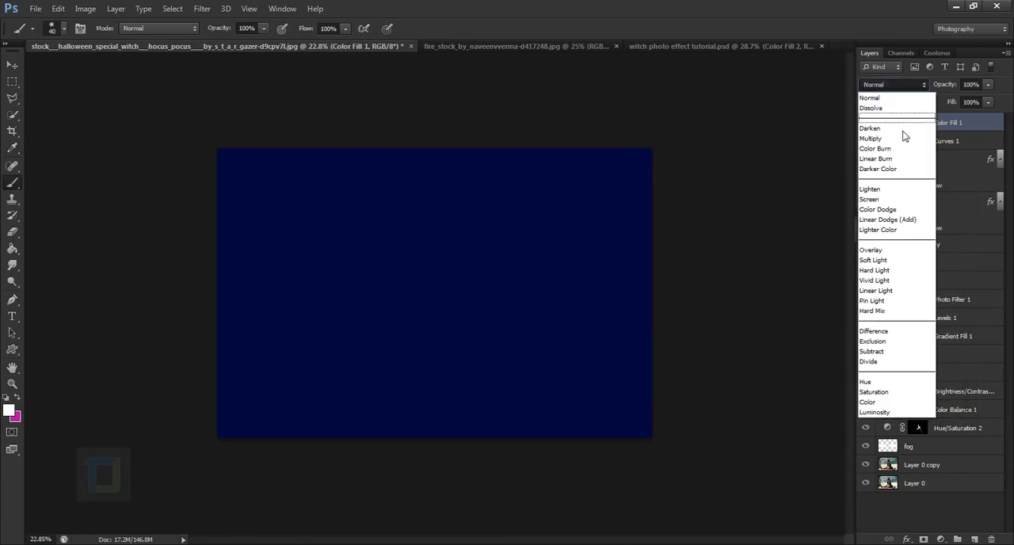
click(882, 260)
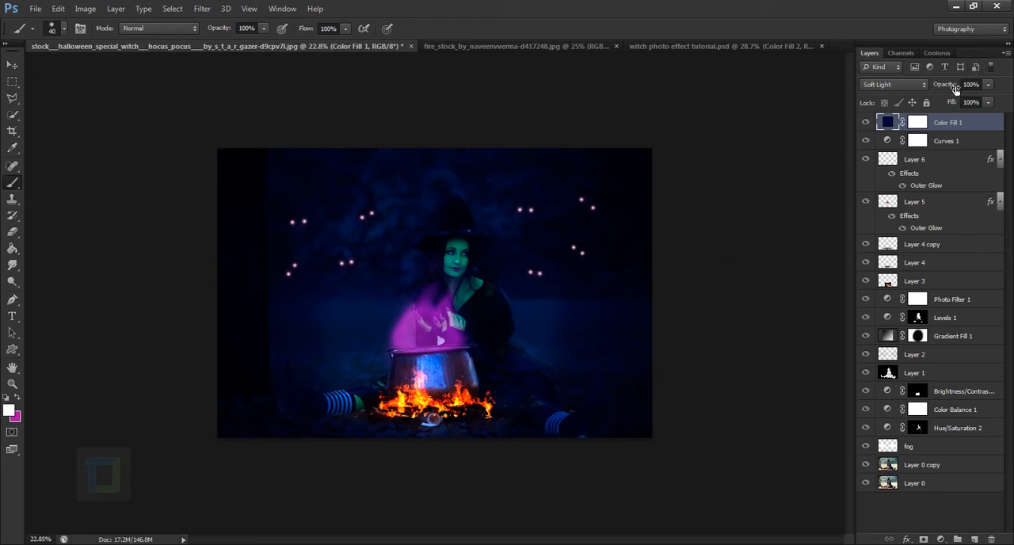
drag(955, 88, 945, 87)
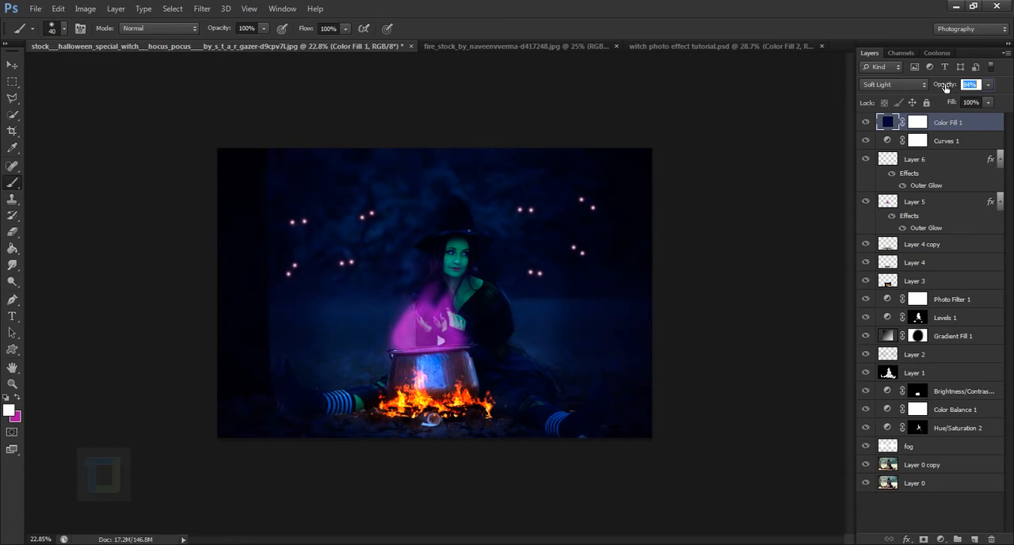
drag(942, 87, 934, 87)
click(866, 123)
click(866, 123)
scroll(749, 271, up, 1)
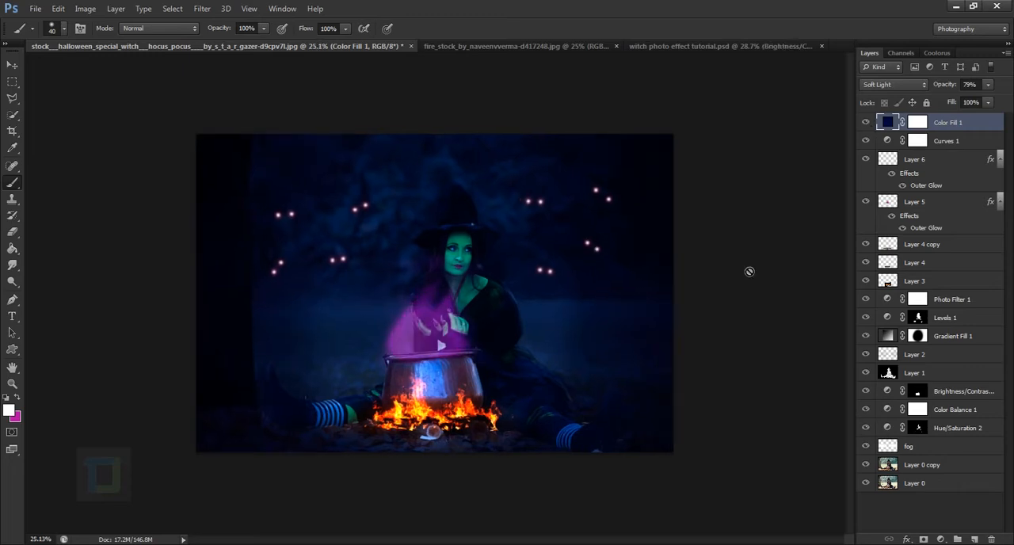
scroll(745, 255, down, 2)
scroll(746, 258, up, 2)
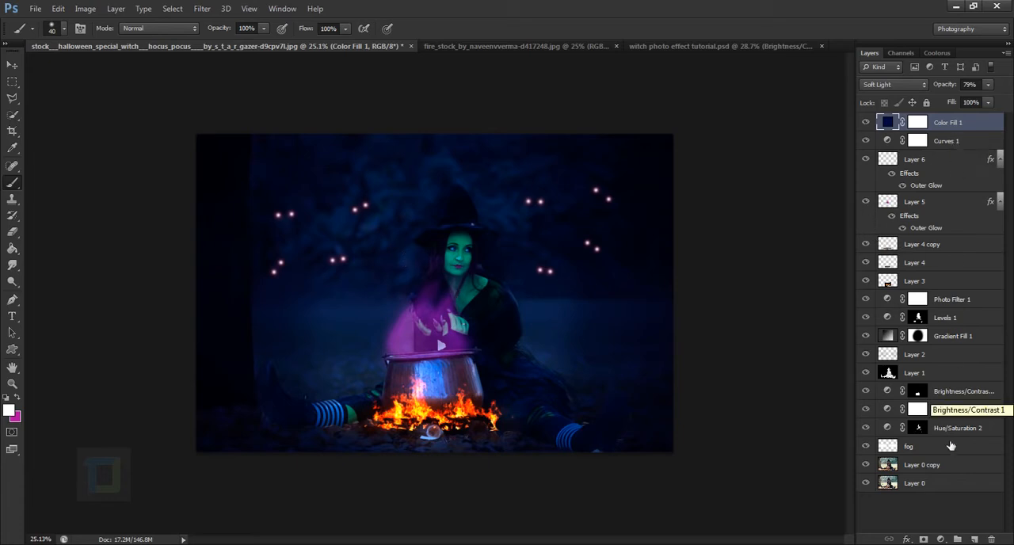
Add a new layer and paint a large soft white glow at the picture's upper edge with a 1200 px brush
click(976, 539)
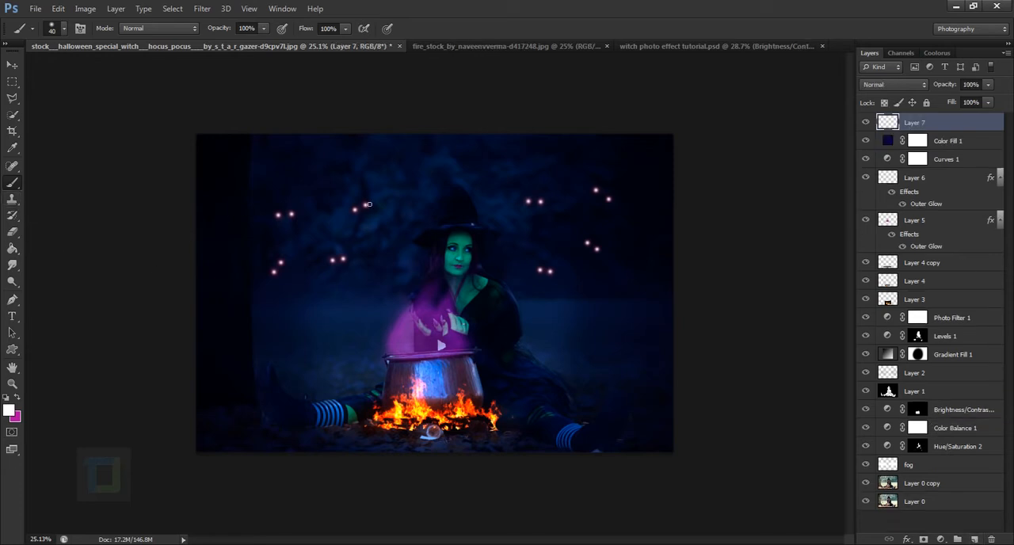
key(bracketright)
key(bracketright)
key(bracketright)
key(bracketright)
key(bracketright)
key(bracketright)
key(bracketright)
key(bracketright)
key(bracketright)
key(bracketright)
key(bracketright)
key(bracketright)
key(bracketright)
key(bracketright)
key(bracketright)
key(bracketright)
key(bracketright)
key(bracketright)
key(bracketright)
key(bracketright)
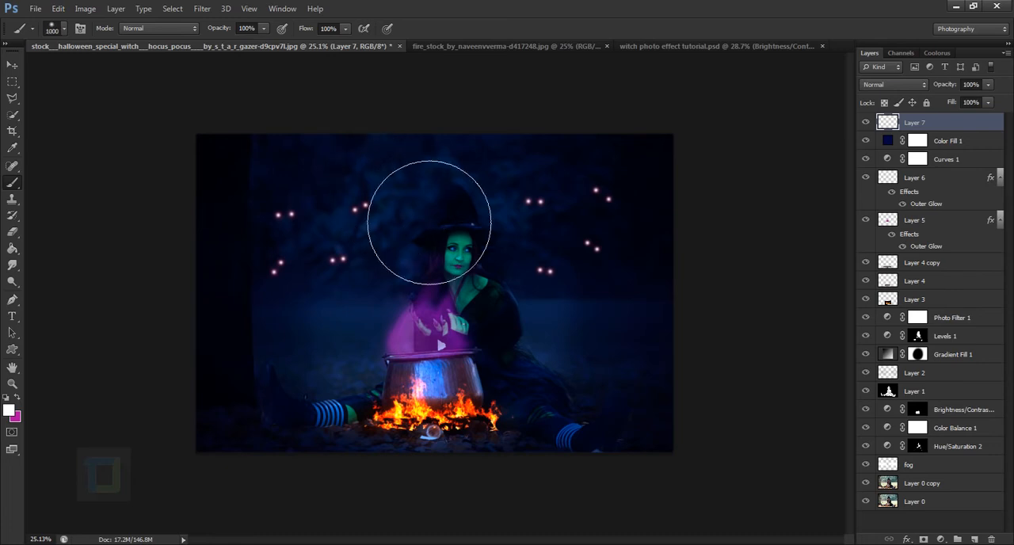
key(bracketleft)
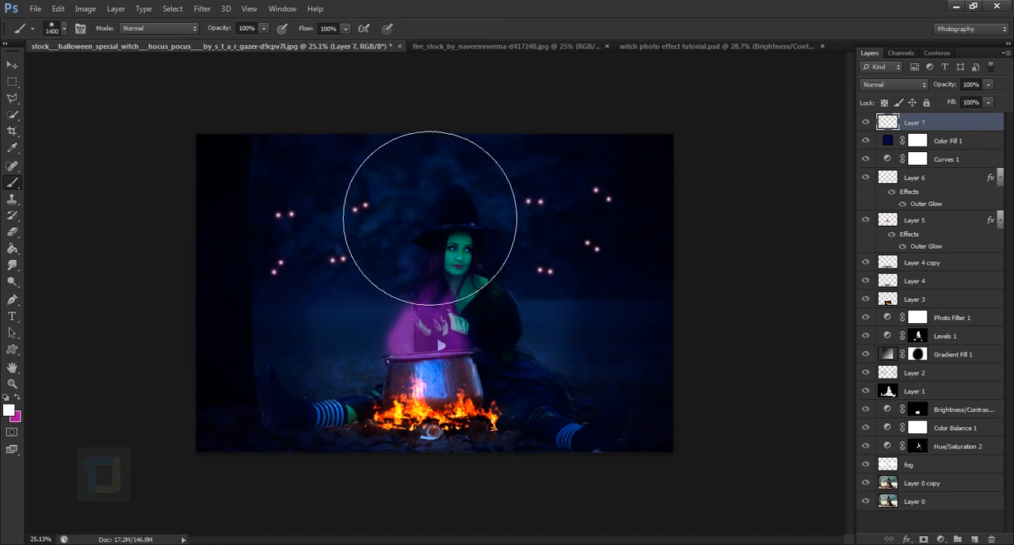
click(347, 134)
key(ctrl+z)
key(bracketleft)
key(bracketleft)
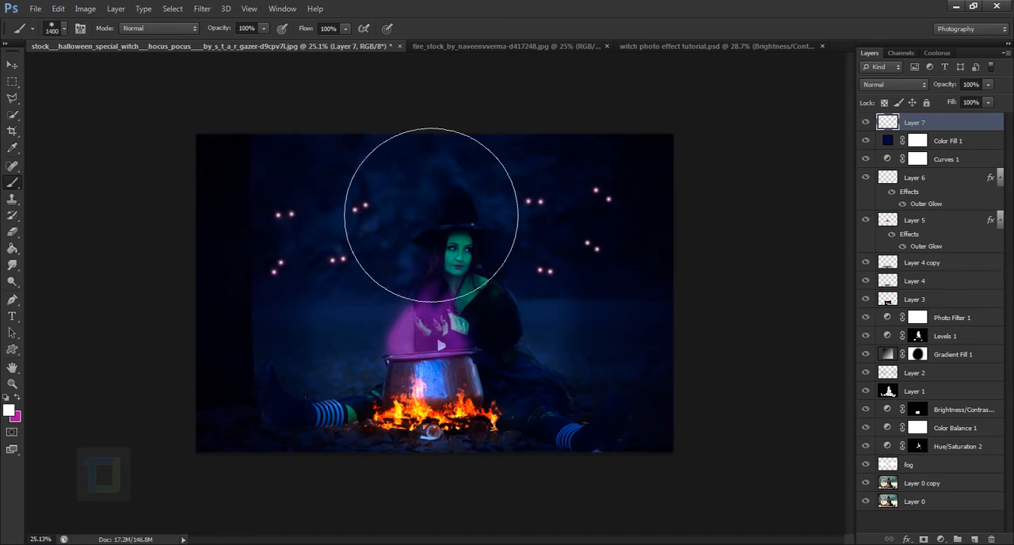
click(358, 137)
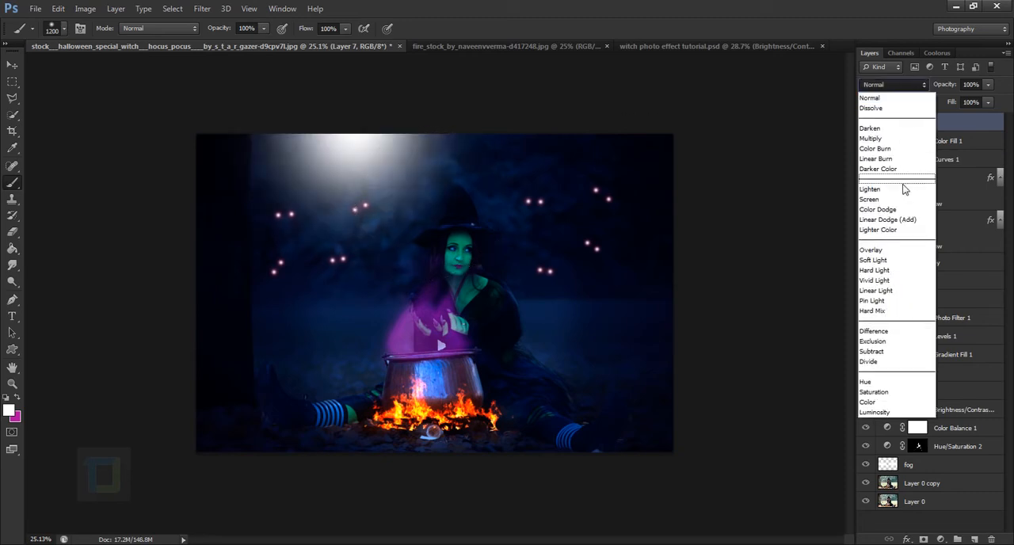
Set the glow layer's blend mode to Soft Light, compare it on and off, and brush more white light onto it
click(874, 260)
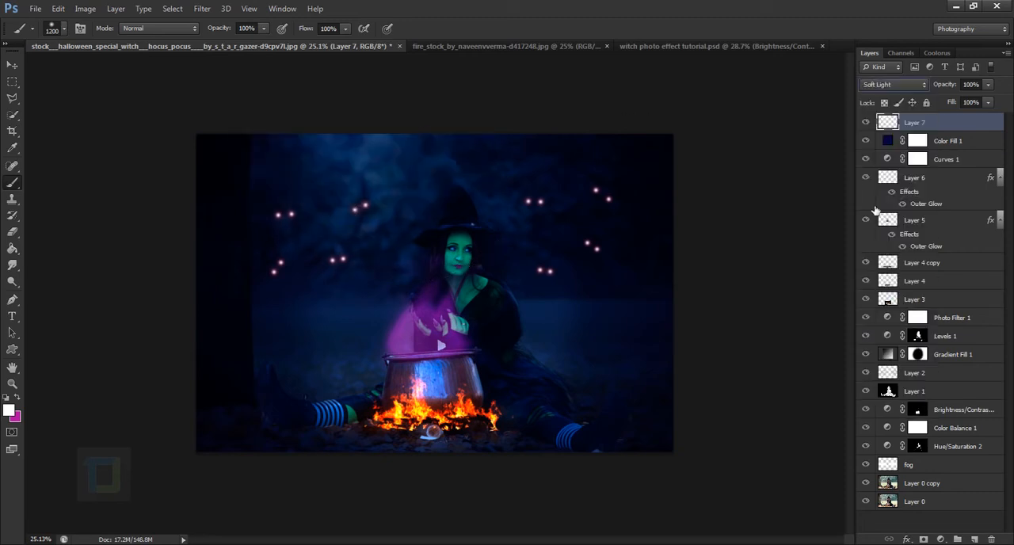
click(869, 123)
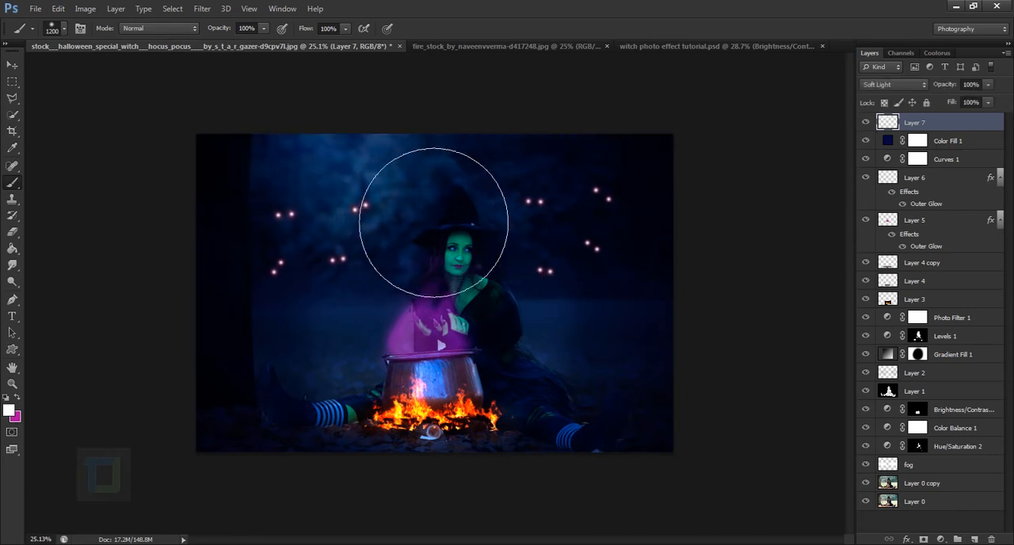
click(471, 218)
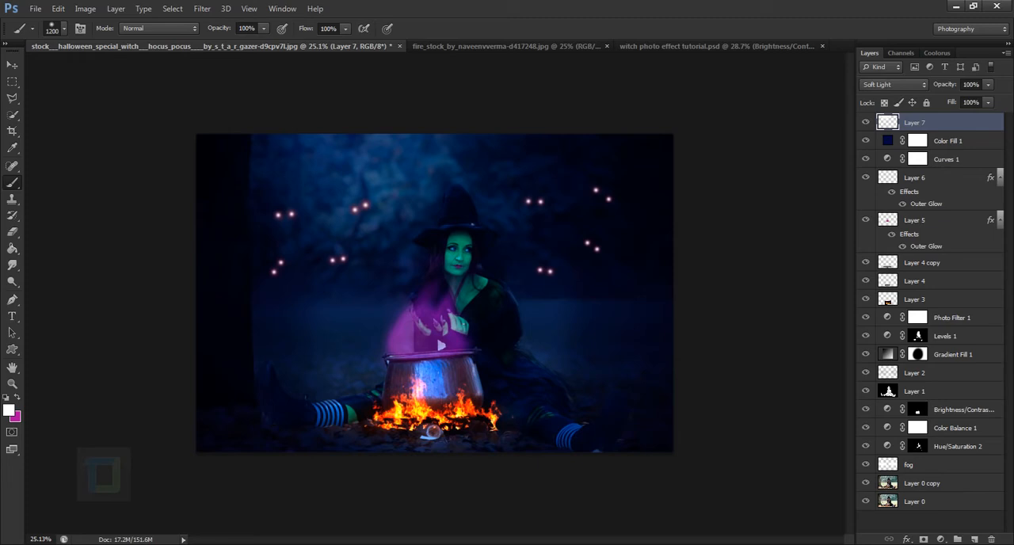
Add another layer and paint a smaller soft white glow at the picture's upper edge with a 1000 px brush
click(975, 538)
key(bracketleft)
key(bracketleft)
key(bracketleft)
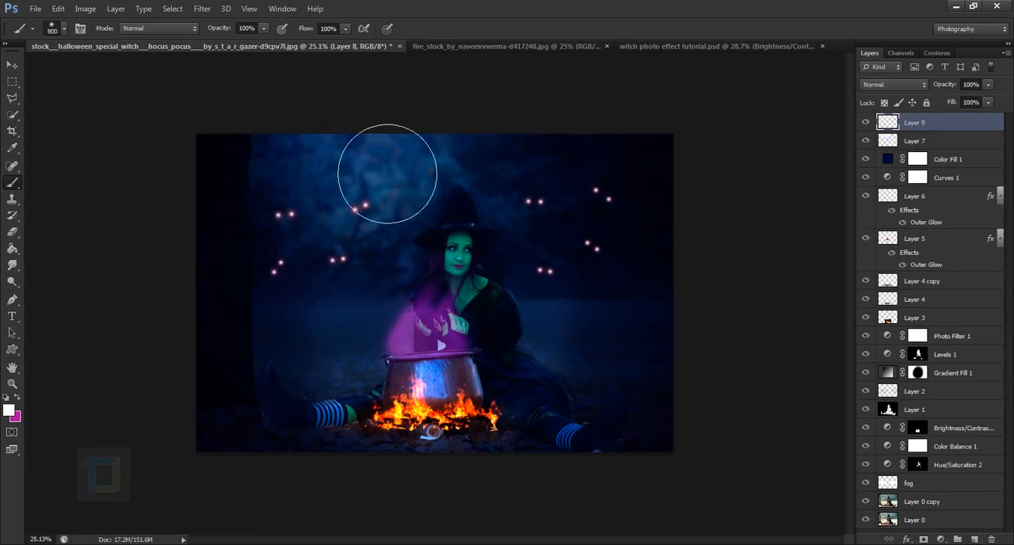
click(340, 150)
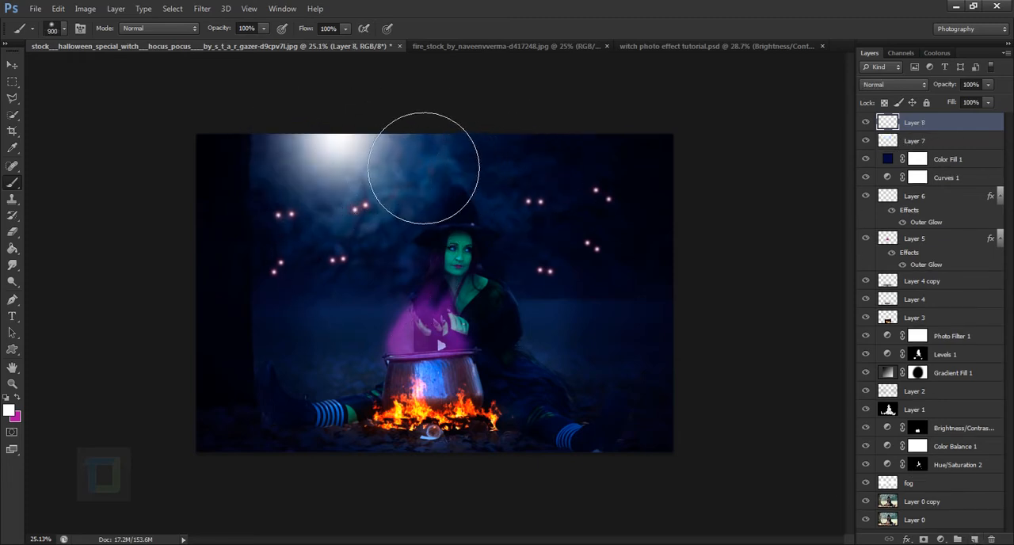
key(ctrl+z)
key(ctrl+z)
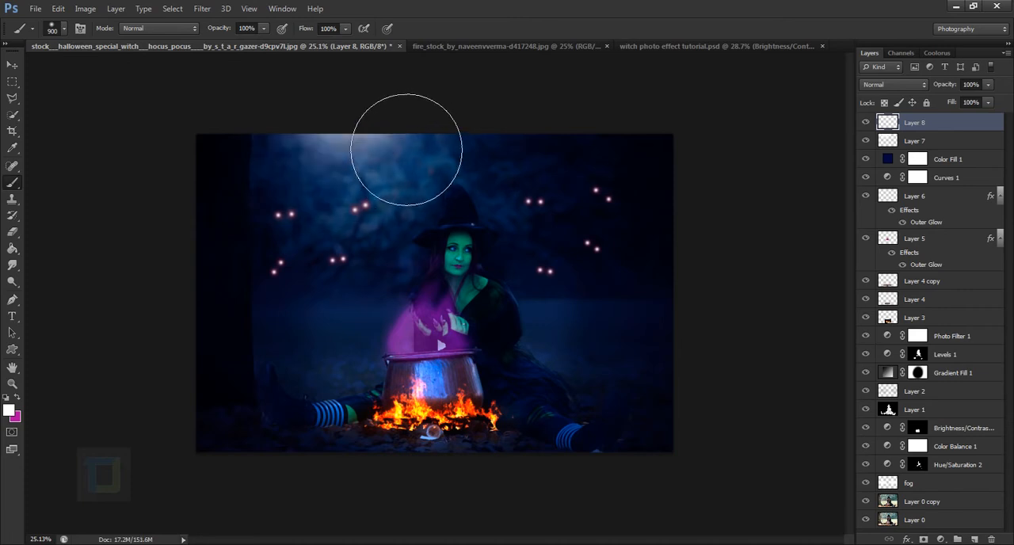
key(ctrl+z)
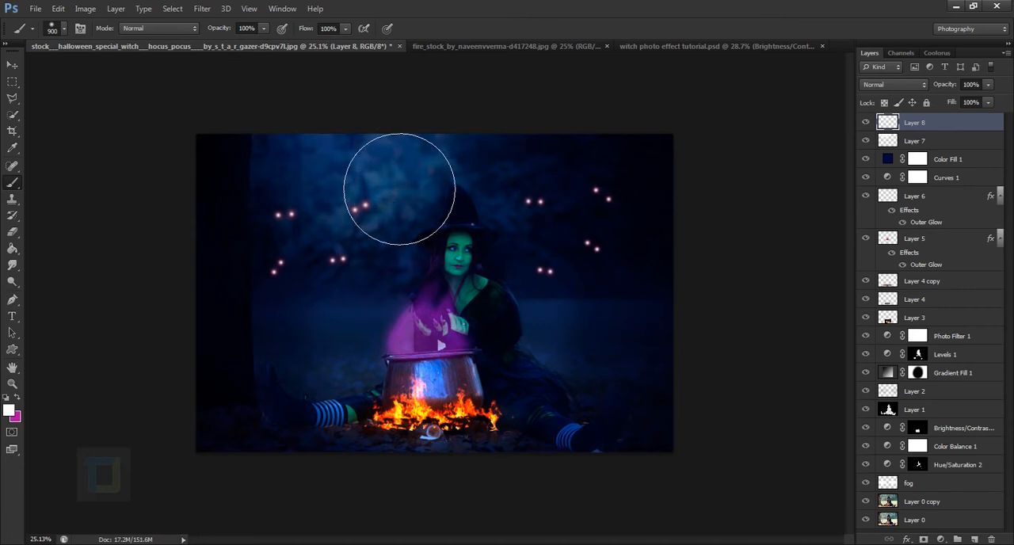
key(ctrl+z)
key(bracketright)
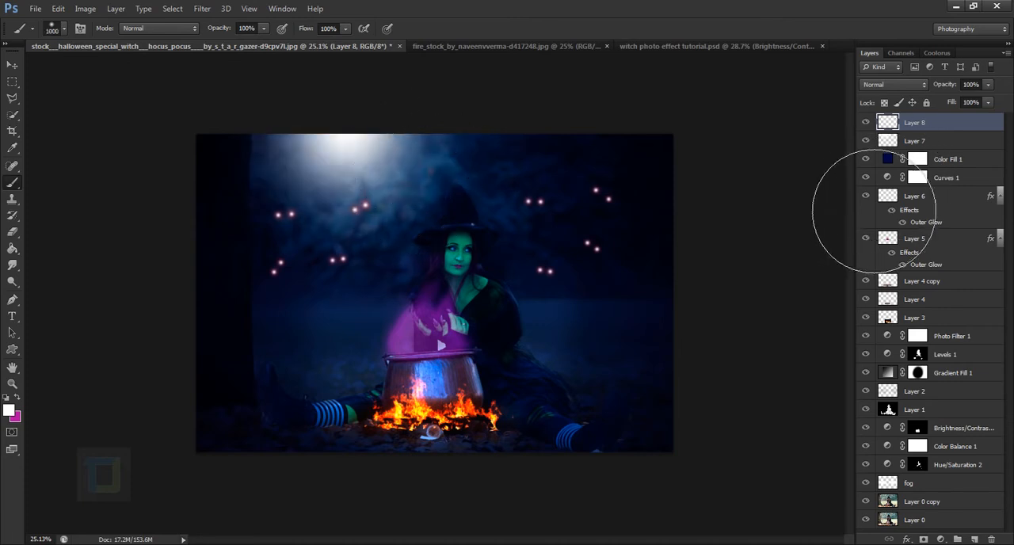
Lower the second glow layer's opacity to 35% and stretch the glow to about 110% width
drag(945, 85, 917, 88)
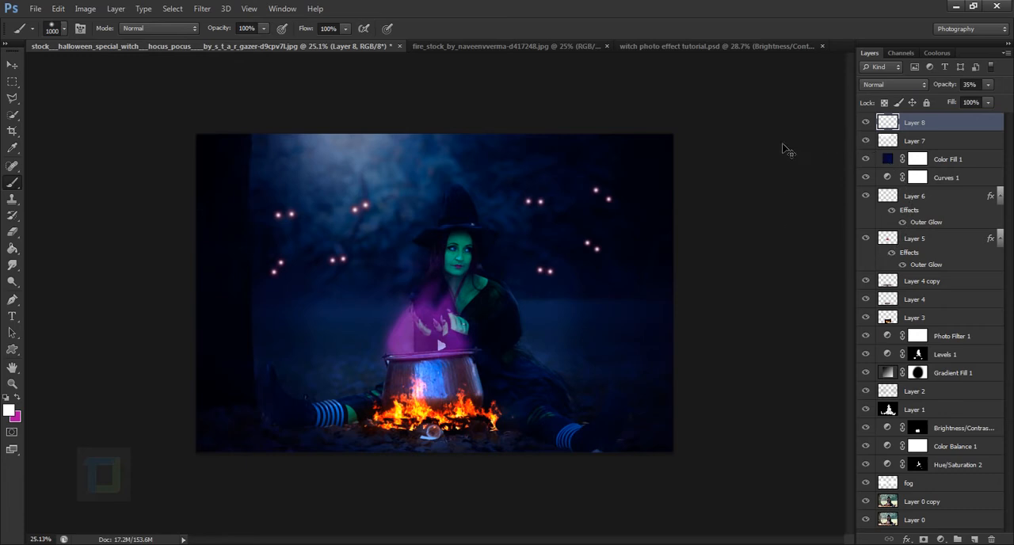
key(ctrl+t)
mouse_move(481, 199)
mouse_down()
mouse_move(498, 197)
mouse_move(485, 197)
mouse_up()
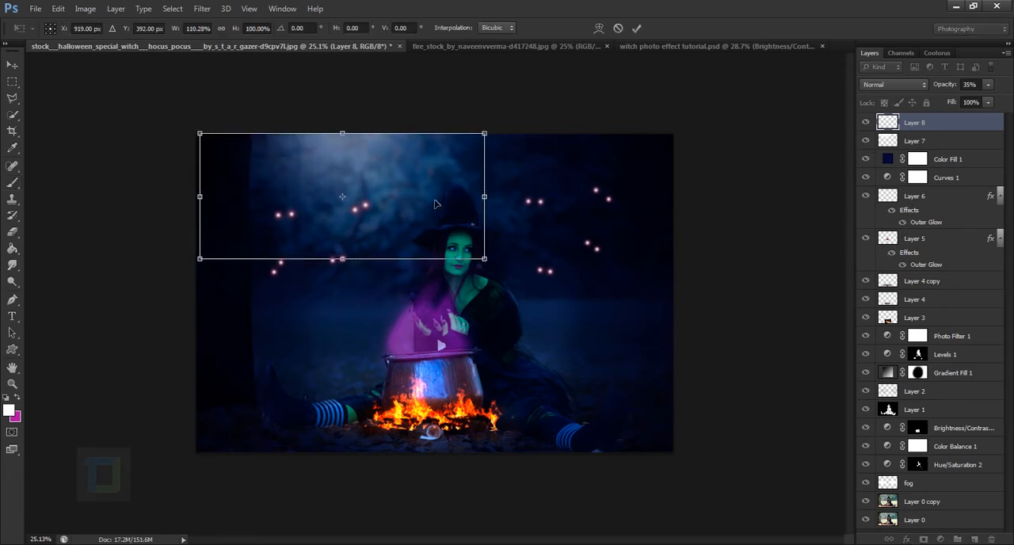
key(Return)
key(b)
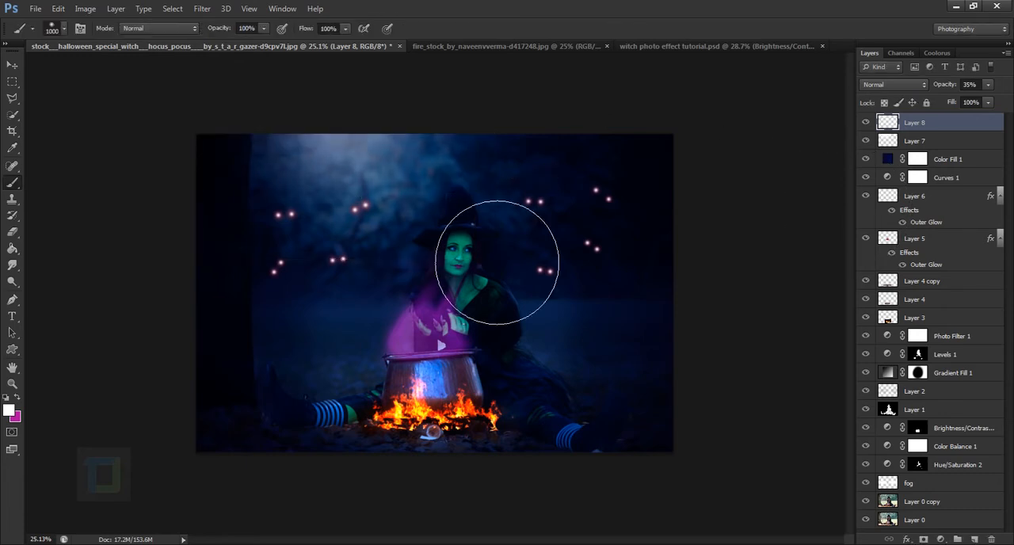
Compare the image with and without each of the two white glow layers
click(871, 133)
click(871, 133)
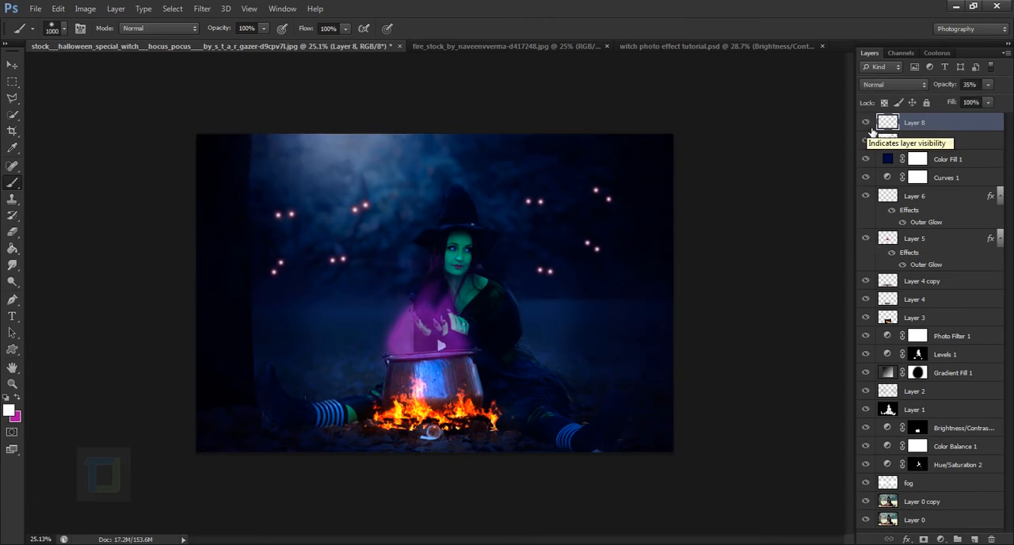
click(868, 139)
click(867, 140)
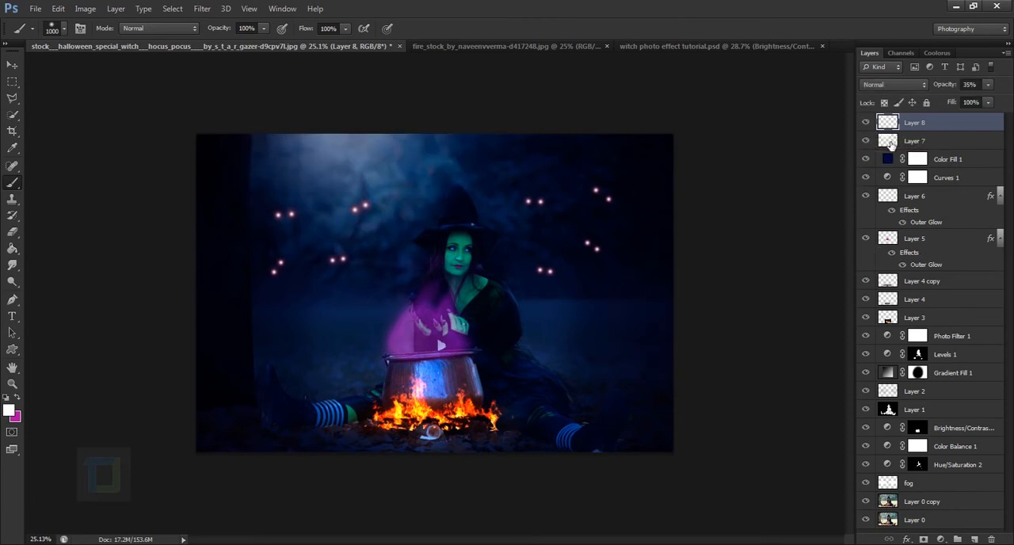
click(891, 143)
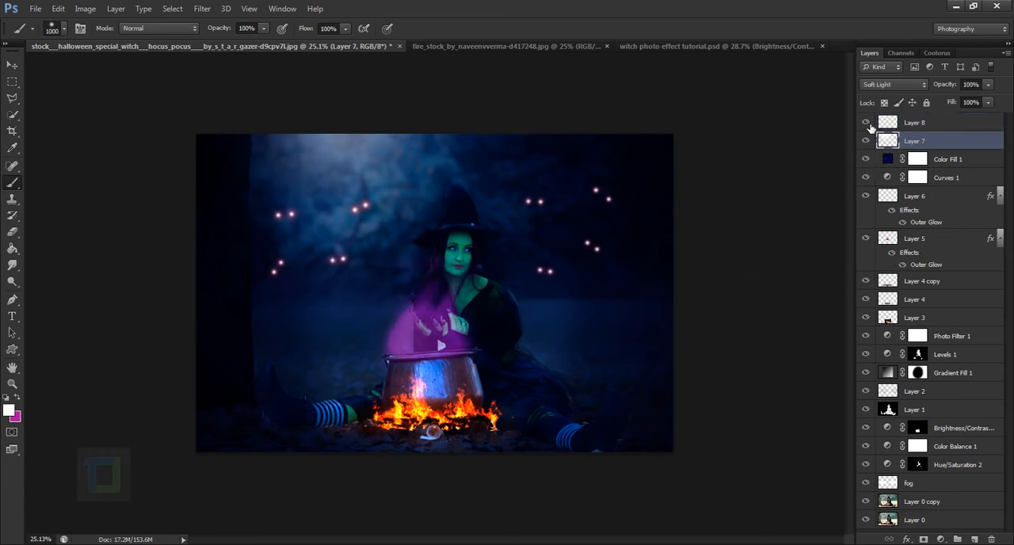
click(866, 123)
click(866, 122)
click(912, 129)
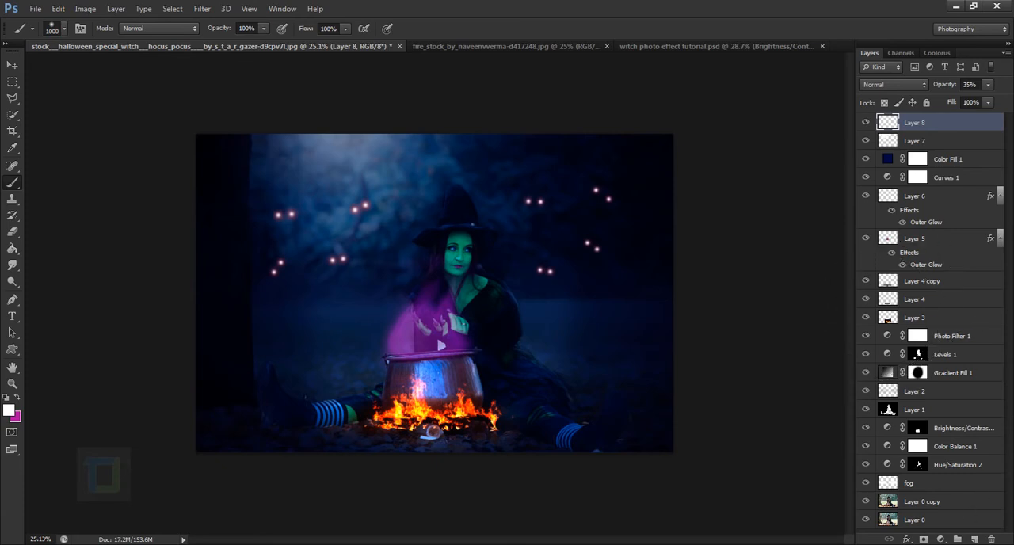
Add a Brightness/Contrast adjustment layer on top with brightness 45 and contrast 9
click(942, 540)
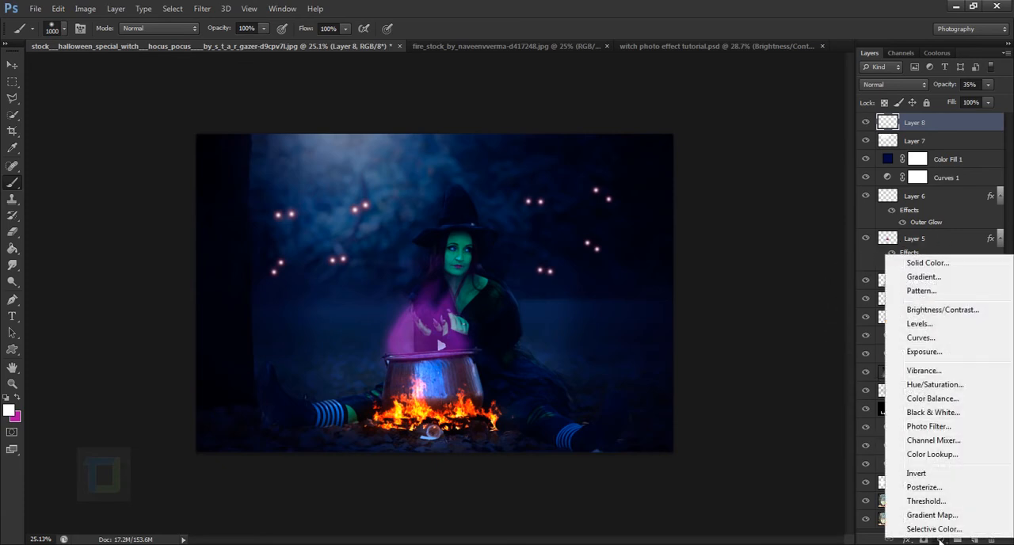
click(935, 312)
mouse_move(781, 294)
mouse_down()
mouse_move(793, 297)
mouse_move(785, 321)
mouse_move(798, 322)
mouse_move(782, 318)
mouse_move(796, 293)
mouse_up()
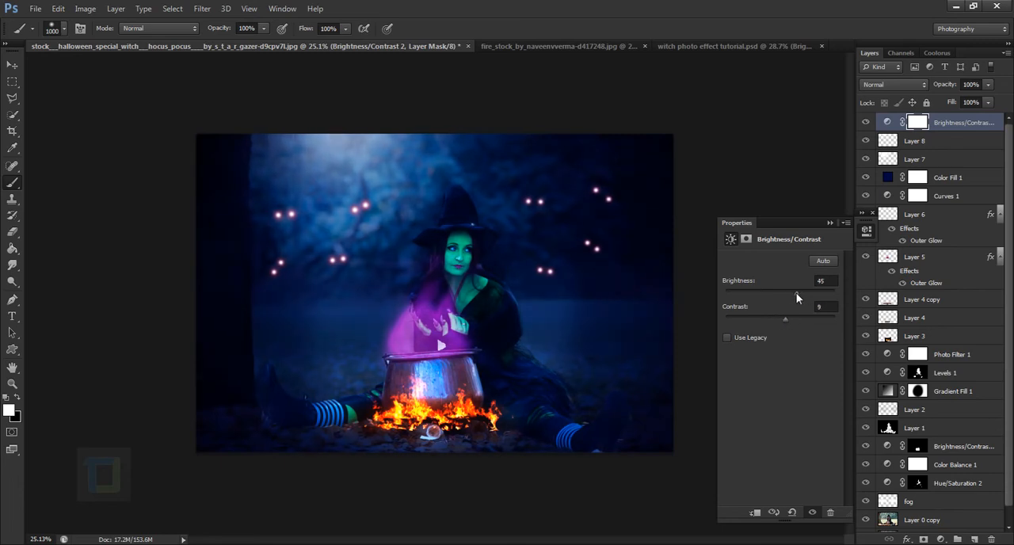
click(830, 223)
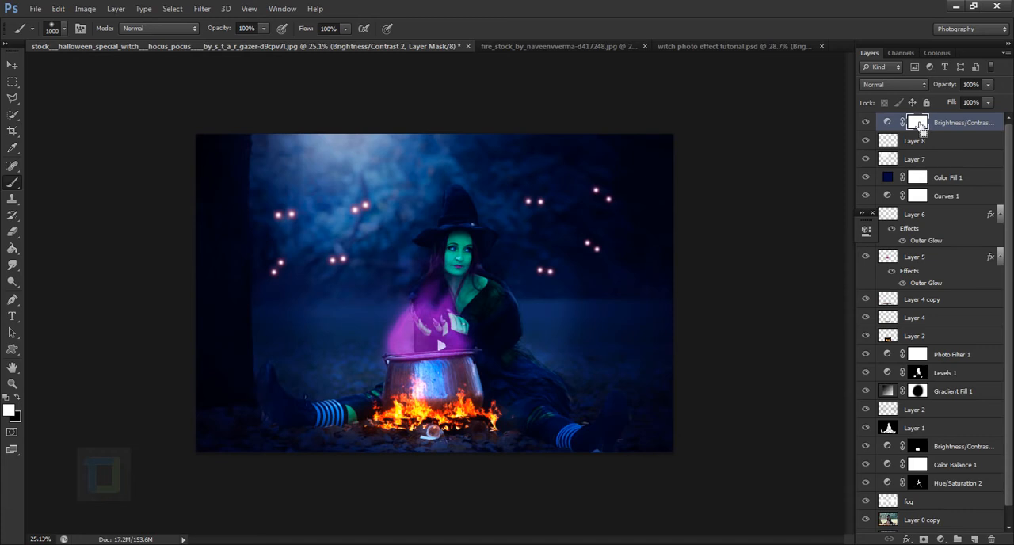
Invert the Brightness/Contrast mask to black and paint white over the background to the left of the witch
key(ctrl+i)
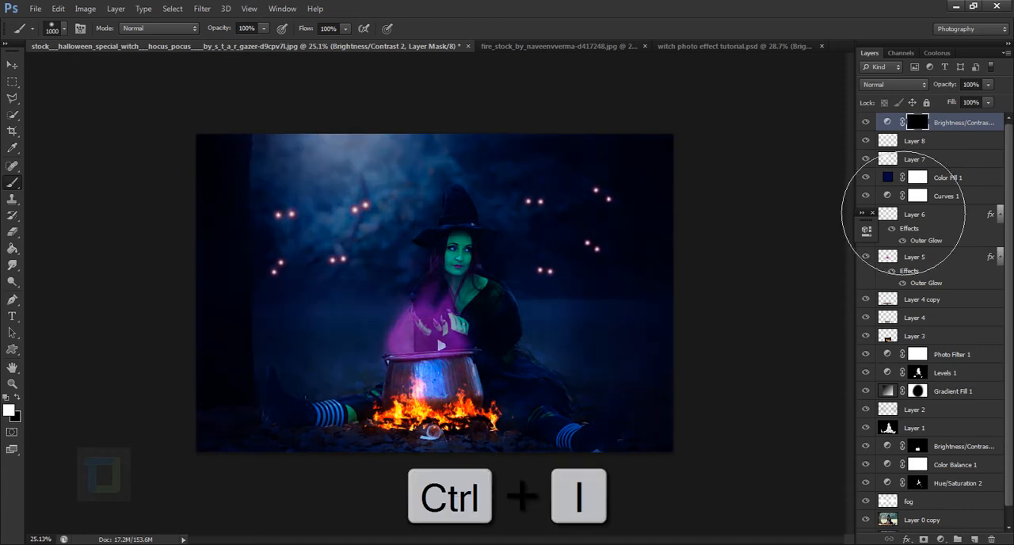
mouse_move(345, 198)
mouse_down()
mouse_move(413, 249)
mouse_move(402, 220)
mouse_move(403, 259)
mouse_move(403, 227)
mouse_move(351, 261)
mouse_move(346, 233)
mouse_move(349, 373)
mouse_move(344, 219)
mouse_move(346, 369)
mouse_up()
key(bracketleft)
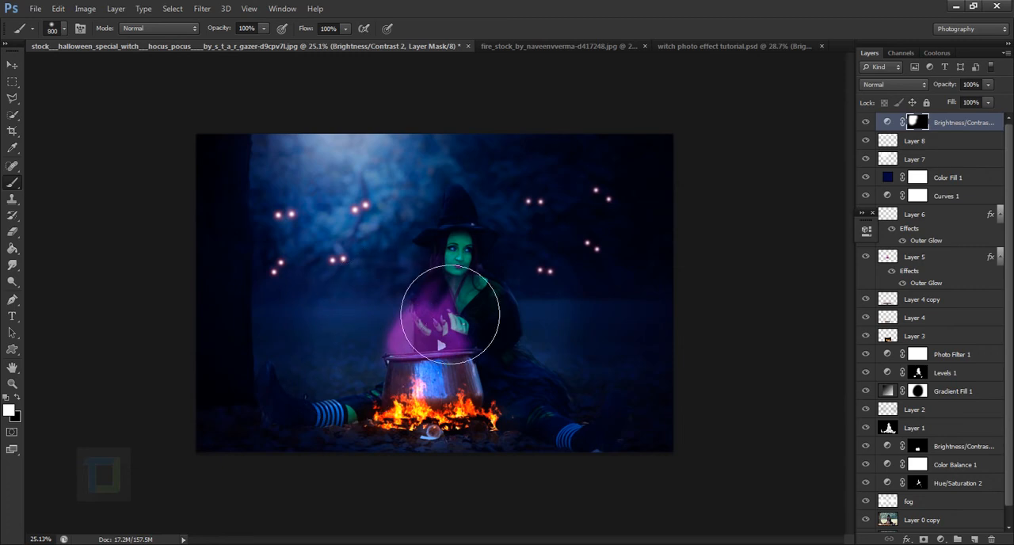
Reveal the brightening on the witch and around the cauldron fire by painting the mask white with a 175 px brush
scroll(426, 309, up, 5)
key(bracketleft)
key(bracketleft)
key(bracketleft)
key(bracketleft)
key(bracketleft)
key(bracketleft)
key(bracketleft)
key(bracketleft)
key(bracketleft)
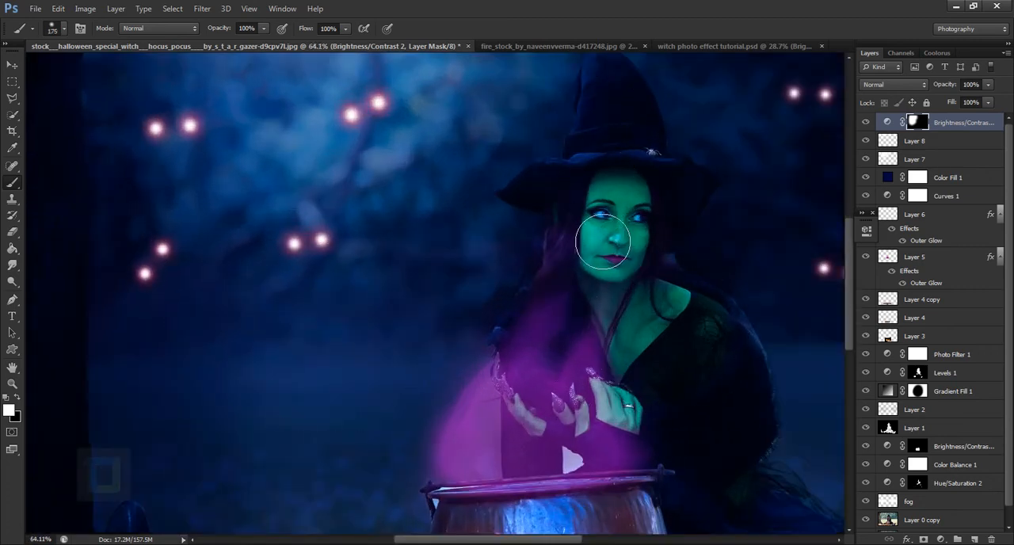
scroll(580, 323, down, 3)
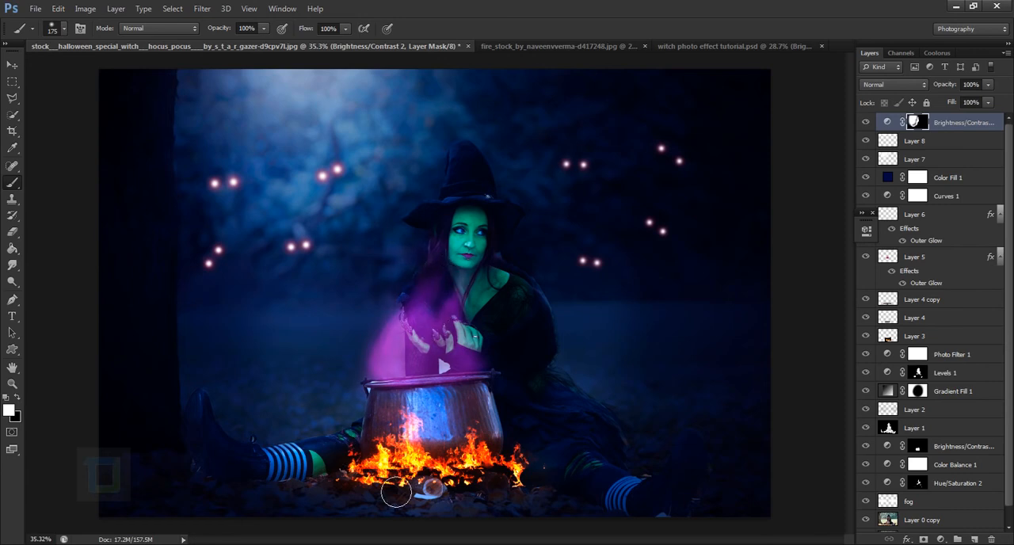
mouse_move(403, 426)
mouse_down()
mouse_move(450, 413)
mouse_move(423, 363)
mouse_move(456, 348)
mouse_move(461, 454)
mouse_move(466, 417)
mouse_move(451, 433)
mouse_move(391, 422)
mouse_move(452, 438)
mouse_up()
key(x)
key(x)
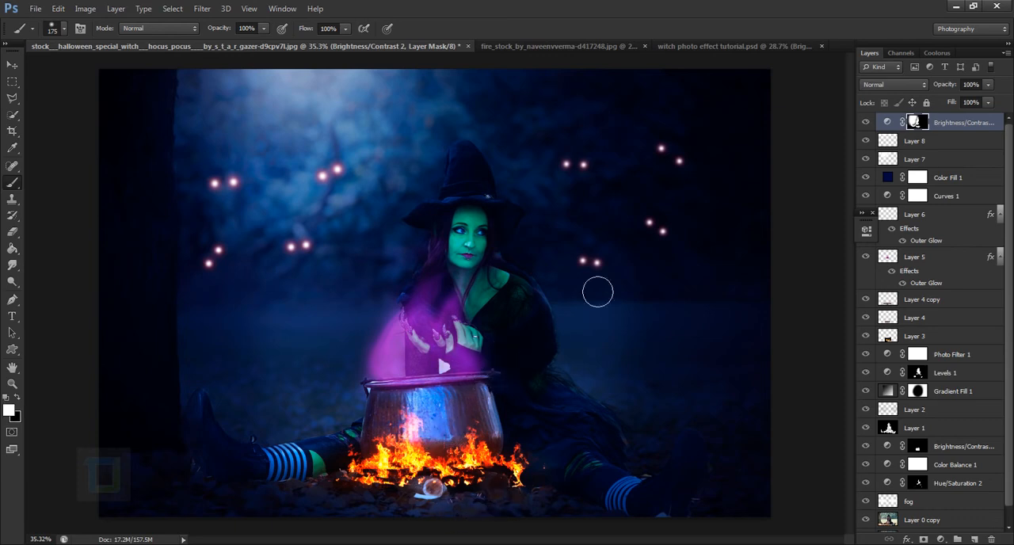
Fine-tune the brightness of the masked Brightness/Contrast adjustment layer
scroll(534, 163, down, 1)
double_click(889, 123)
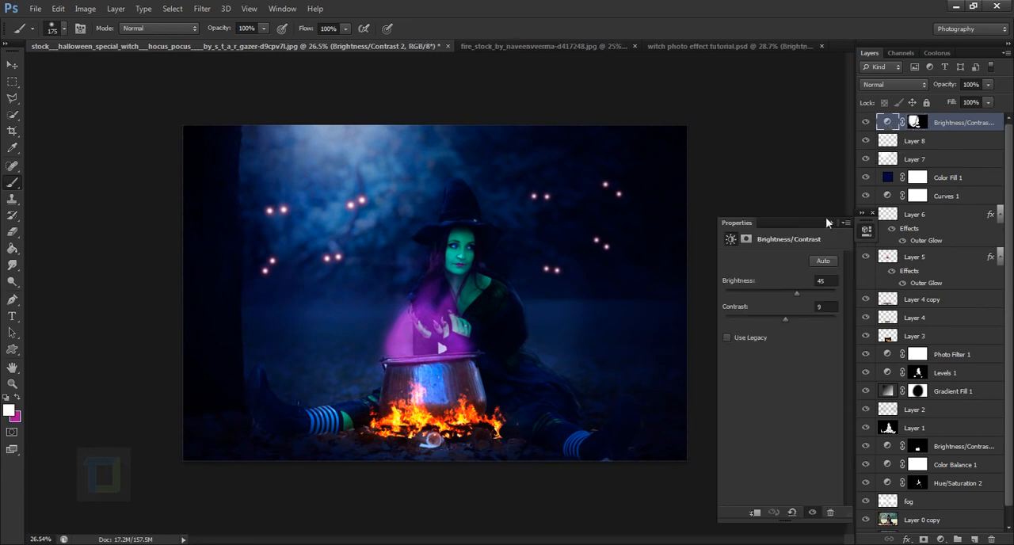
drag(801, 293, 799, 293)
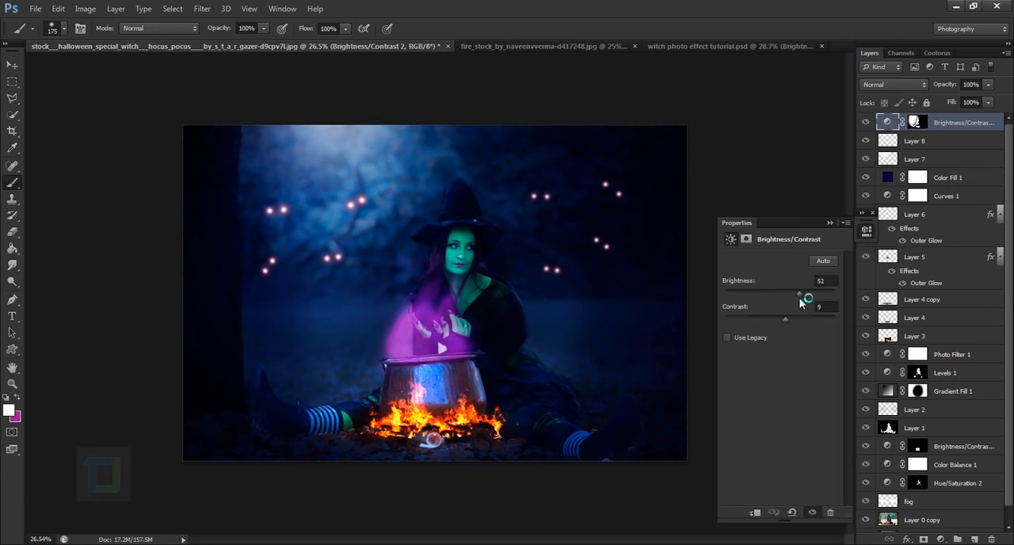
click(830, 224)
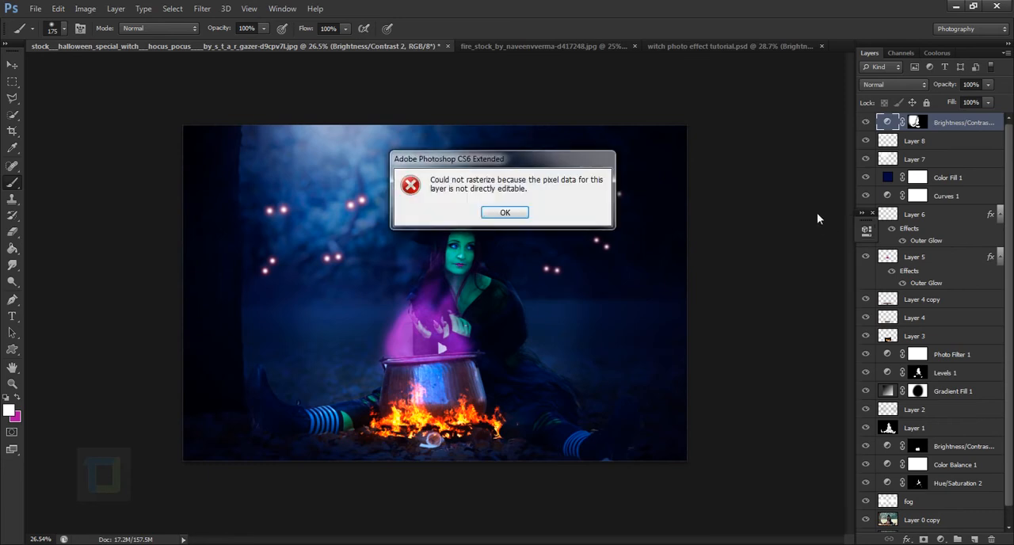
click(497, 216)
Add a Solid Color fill layer on top in near-black 0a0a0a and set its blend mode to Exclusion
scroll(770, 245, up, 2)
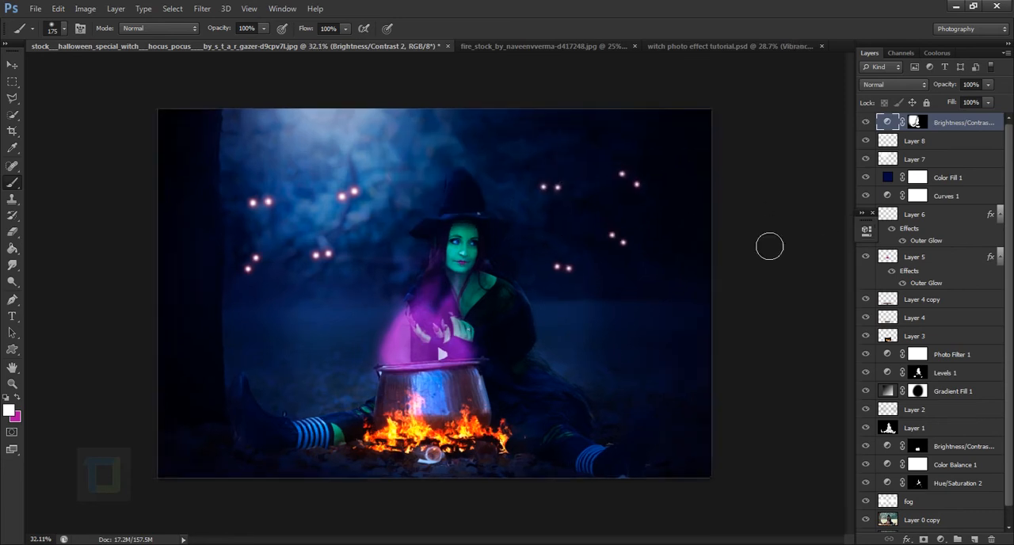
scroll(761, 236, down, 1)
click(940, 538)
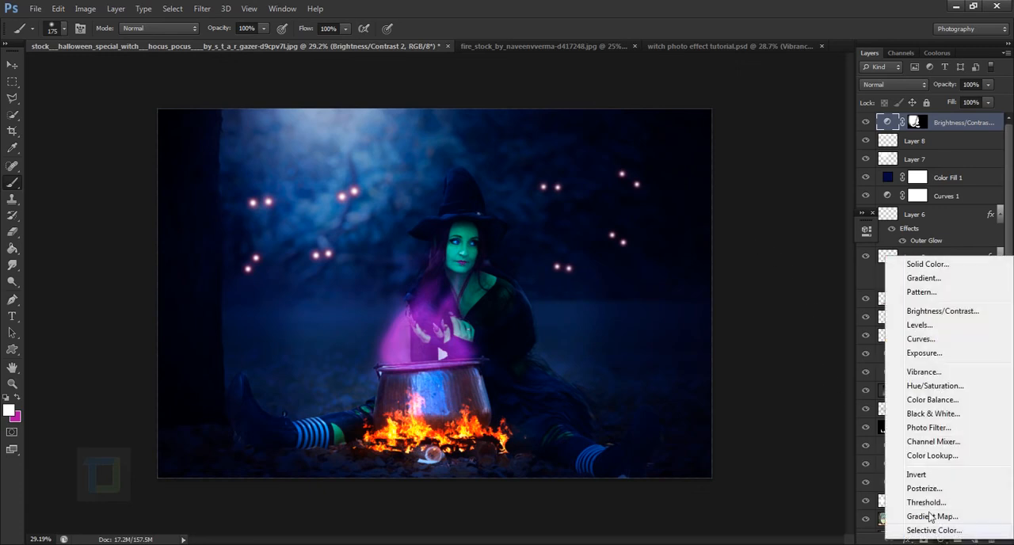
click(937, 268)
drag(631, 379, 617, 385)
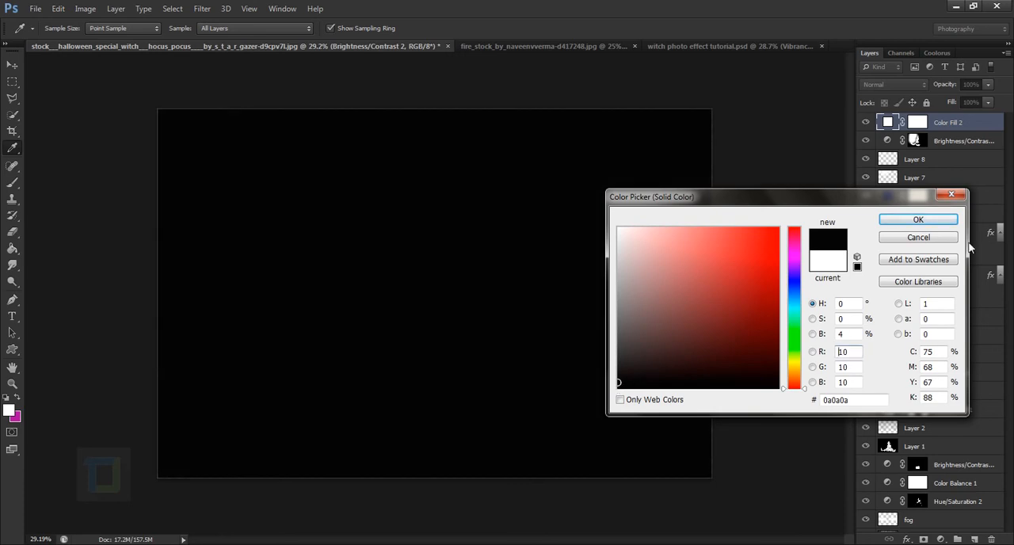
click(885, 220)
click(905, 85)
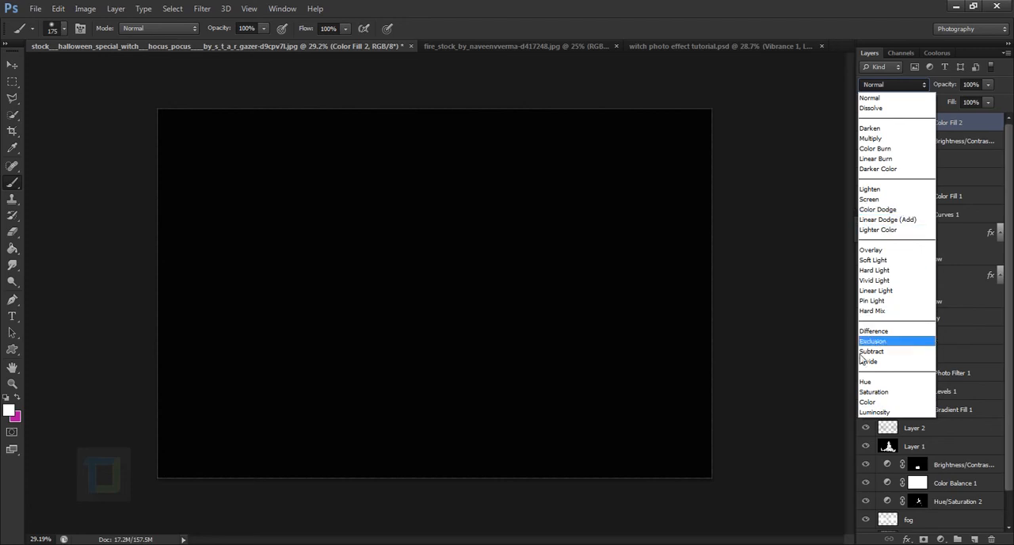
click(871, 341)
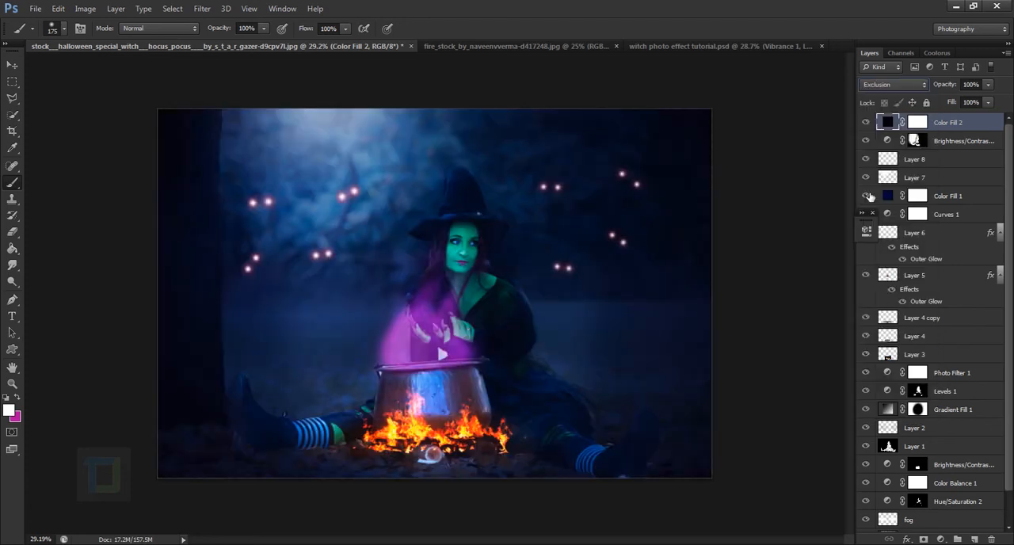
Darken the top Solid Color fill layer to 080808
double_click(887, 123)
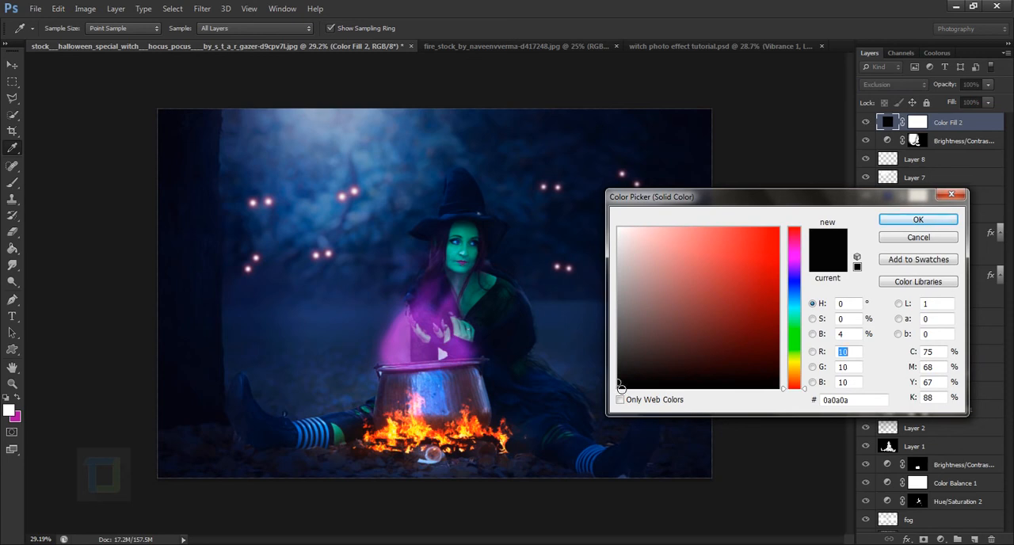
click(622, 388)
click(904, 226)
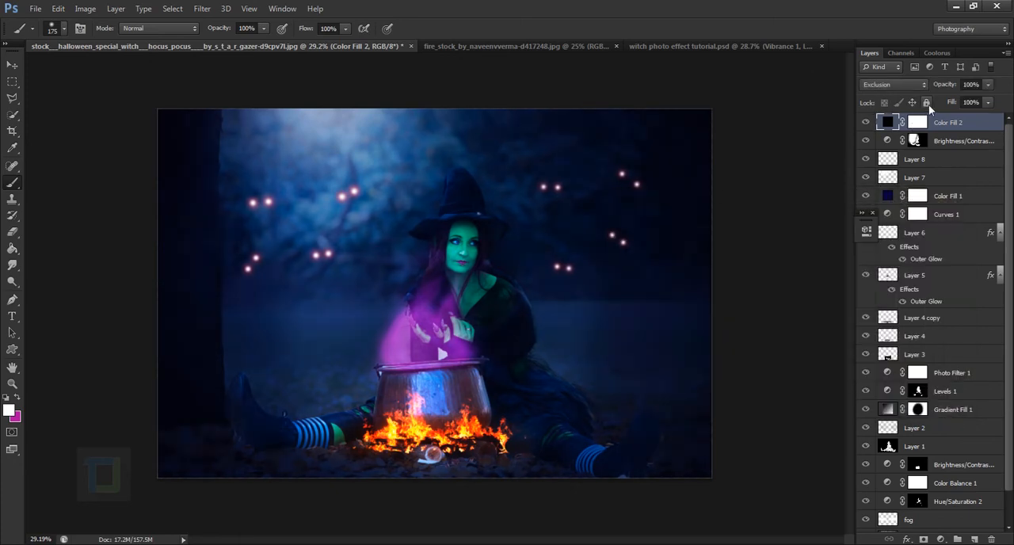
Lower the Exclusion color fill layer's opacity to 39% and toggle its visibility to compare the effect
drag(947, 87, 909, 95)
drag(948, 86, 953, 86)
click(866, 122)
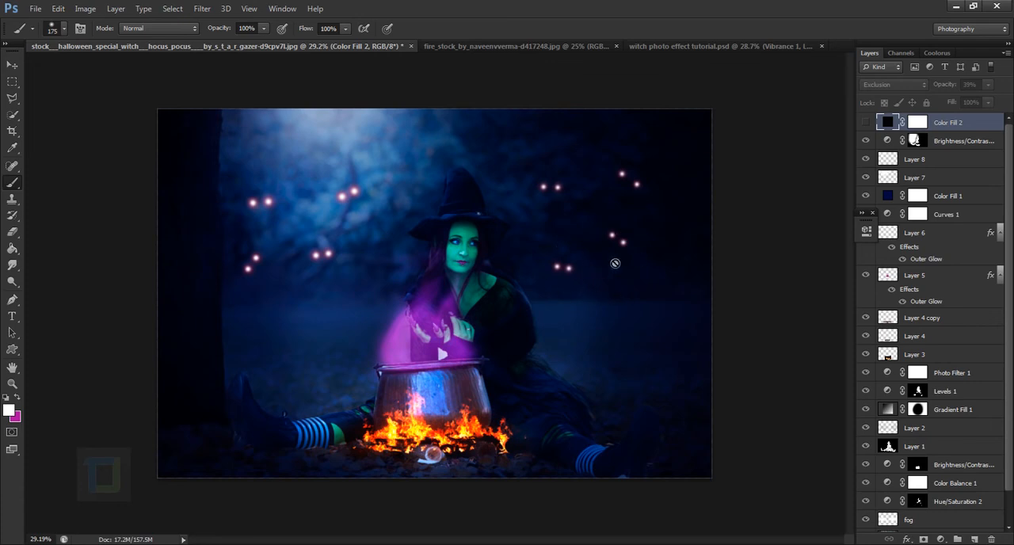
click(866, 122)
click(866, 122)
click(866, 122)
scroll(660, 248, down, 2)
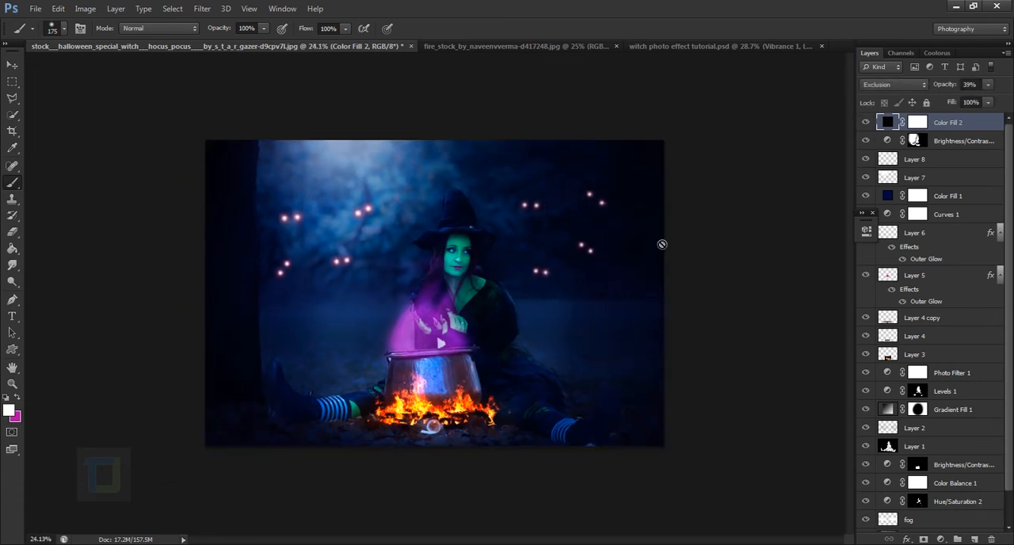
Add a Vibrance adjustment layer on top with Vibrance set to +56
click(941, 539)
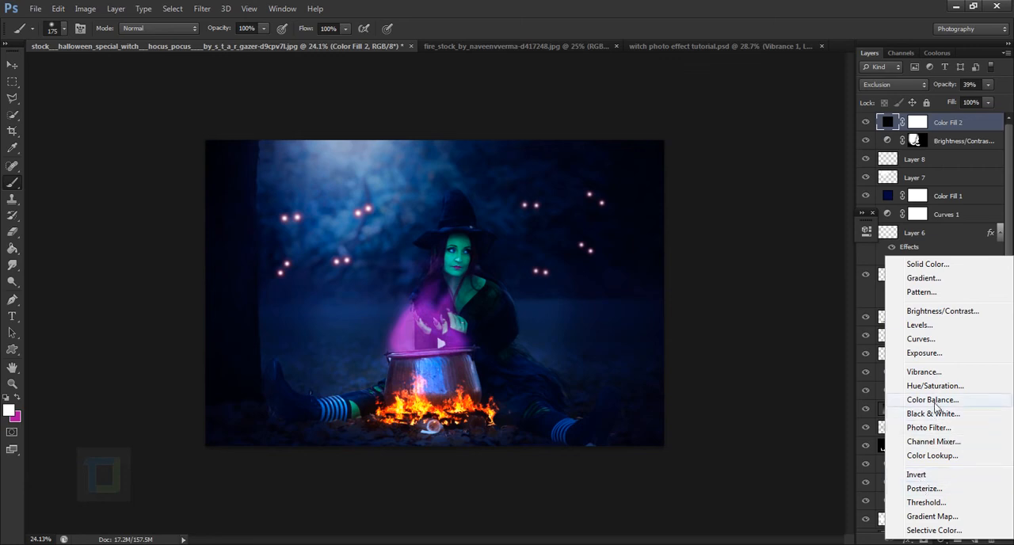
click(925, 372)
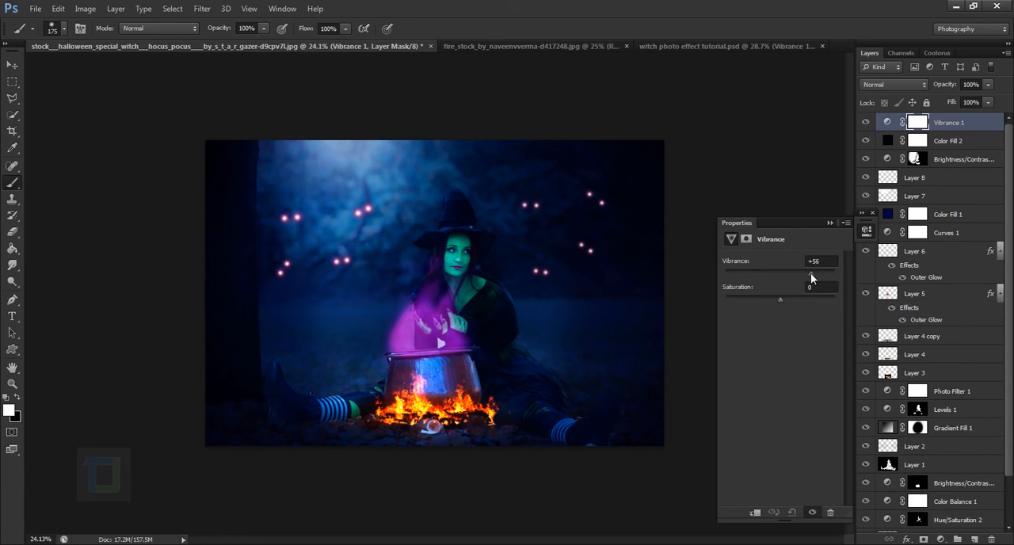
click(829, 222)
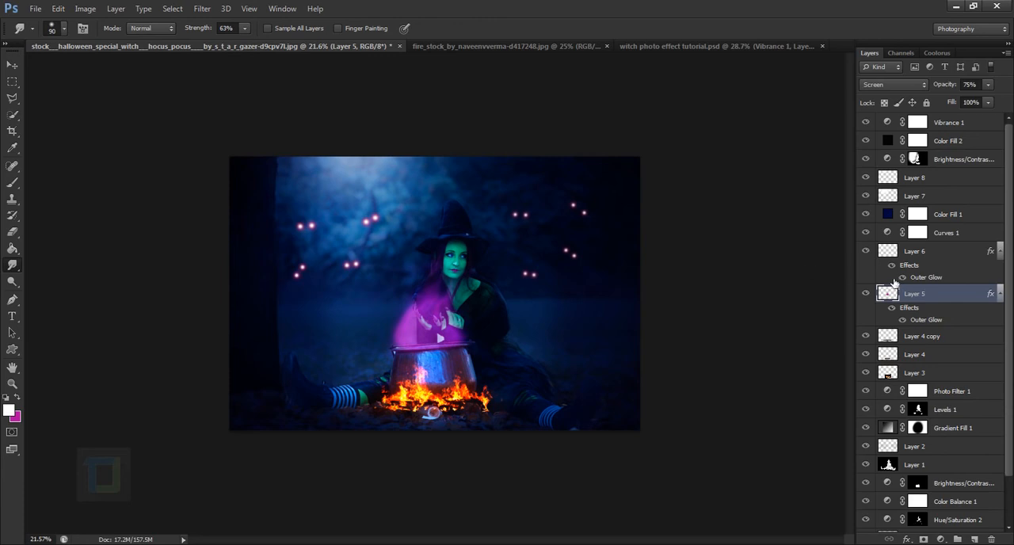
Compare the finished manipulation with the original photo by showing only Layer 0 and restoring all other layers
scroll(894, 284, down, 3)
scroll(849, 482, down, 4)
scroll(740, 424, up, 2)
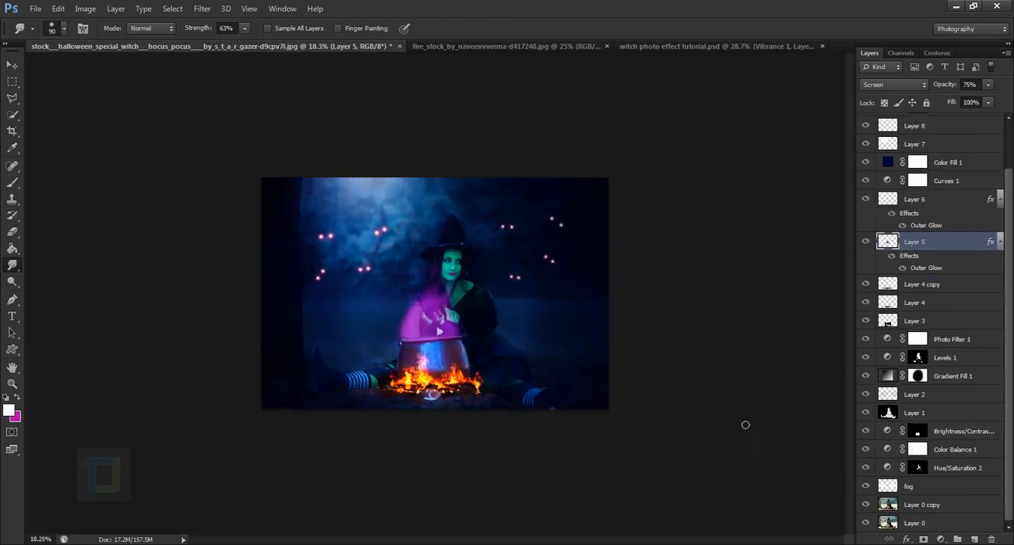
alt+click(865, 523)
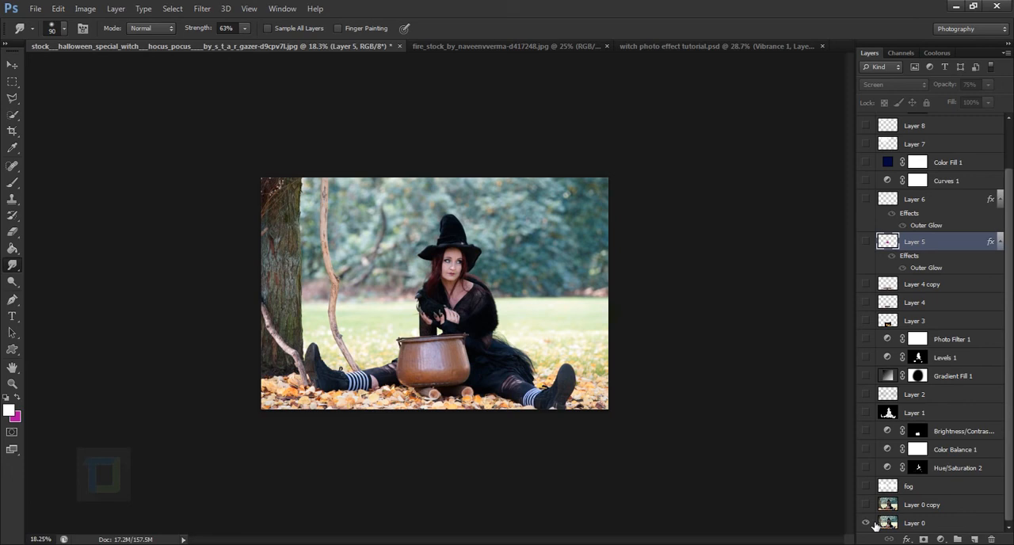
alt+click(870, 522)
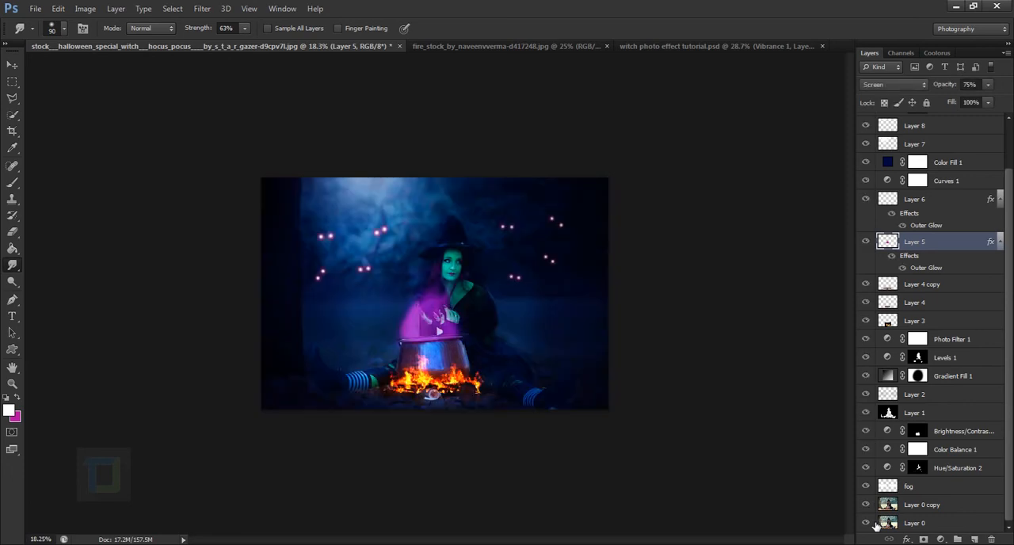